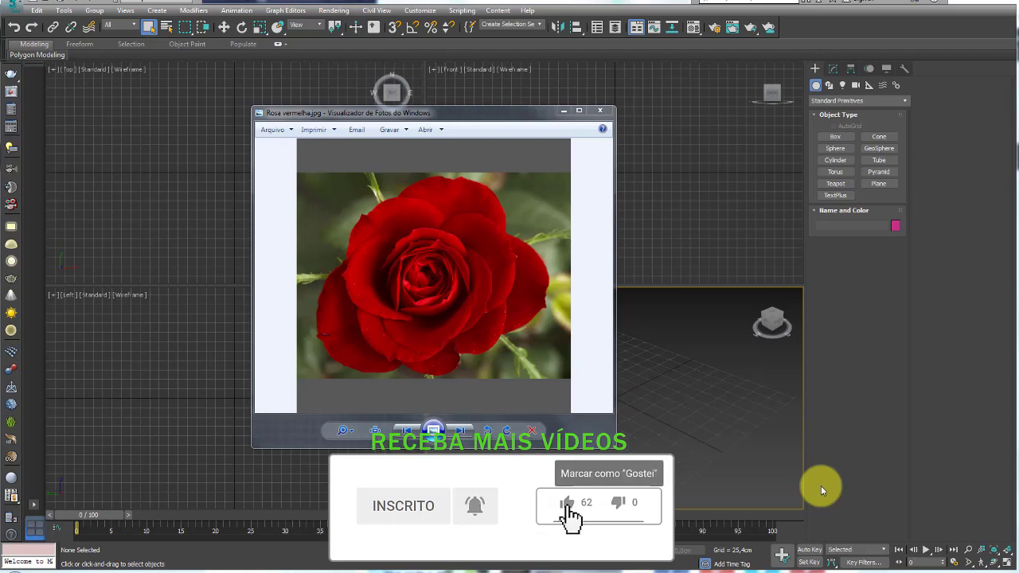
# - Close the Rosa vermelha.jpg preview in Windows Photo Viewer to return to 3ds Max
pyautogui.moveTo(507, 118); pyautogui.dragTo(476, 115)
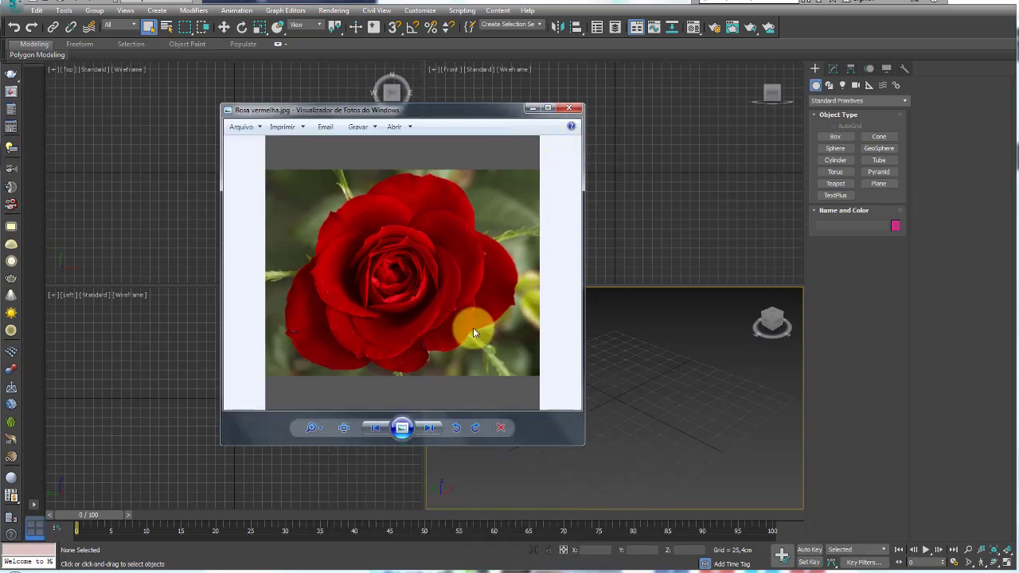
pyautogui.click(572, 109)
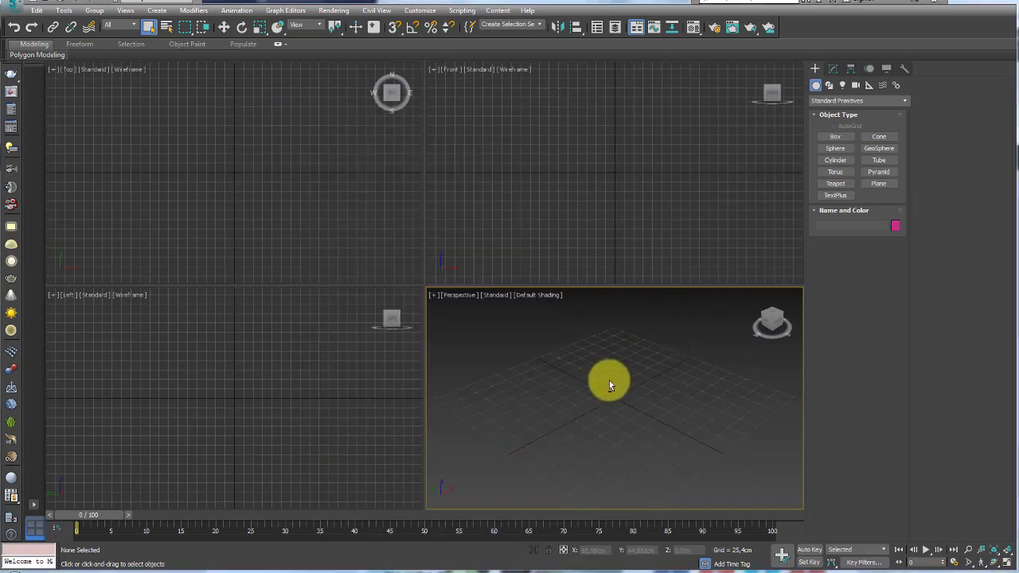
# - Create a 286.73 cm plane in Perspective with 1 length and 1 width segment, then show the rose reference folder
pyautogui.hotkey('ctrl', 'p')
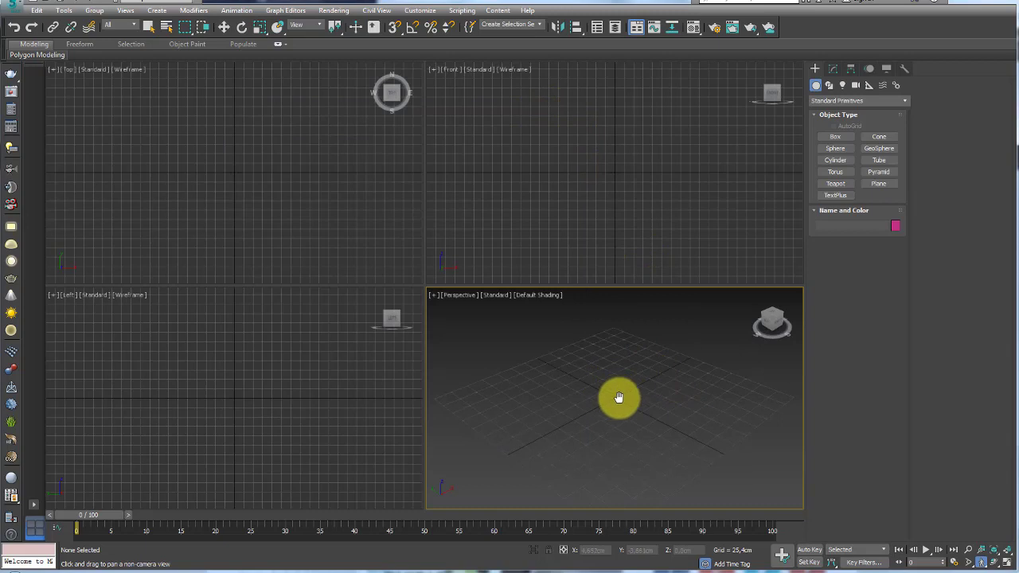
pyautogui.click(878, 183)
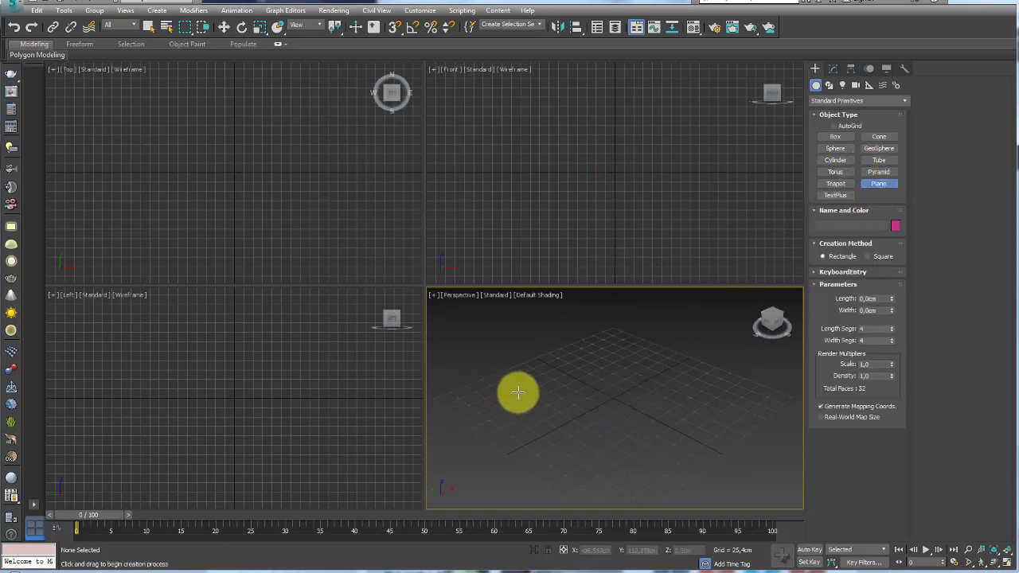
pyautogui.moveTo(621, 400); pyautogui.dragTo(673, 432)
pyautogui.moveTo(891, 332); pyautogui.dragTo(893, 354)
pyautogui.keyDown('alt'); pyautogui.moveTo(637, 427); pyautogui.dragTo(589, 414, button='middle'); pyautogui.keyUp('alt')
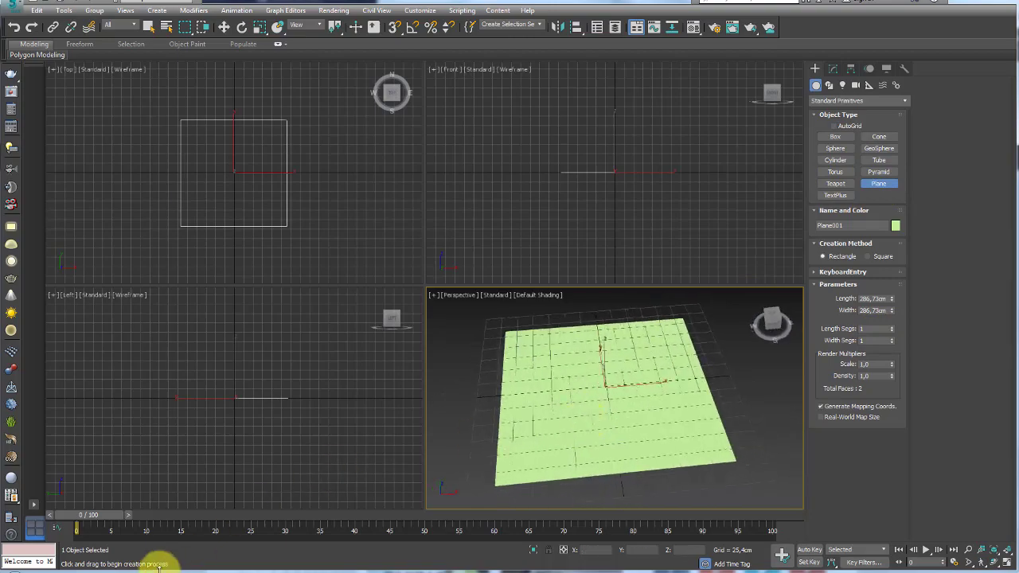
pyautogui.click(58, 568)
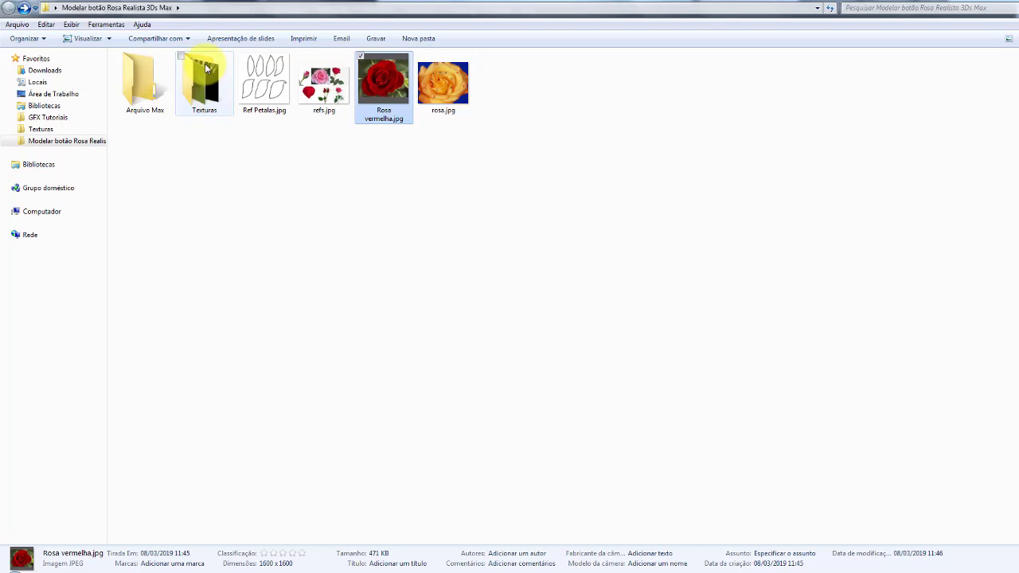
# - Open the Texturas folder, inspect the petal and leaf textures, and select all 11 texture files
pyautogui.doubleClick(206, 81)
pyautogui.click(383, 87)
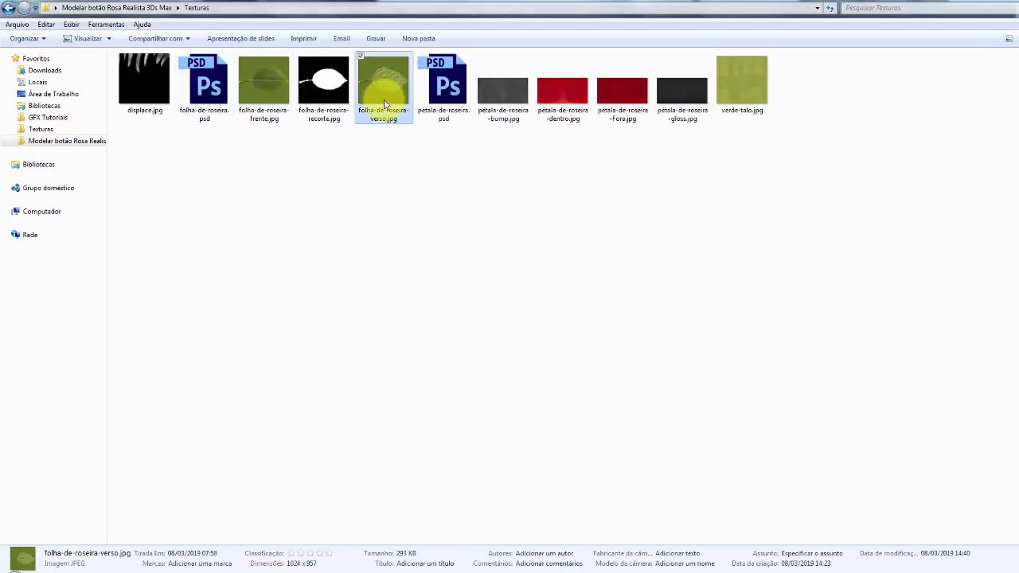
pyautogui.click(565, 99)
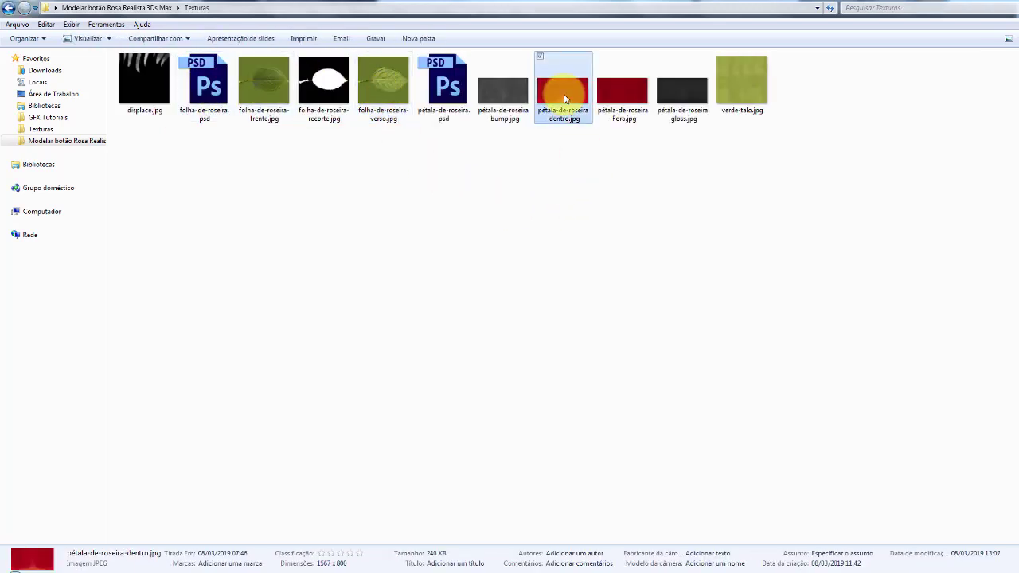
pyautogui.moveTo(823, 201); pyautogui.dragTo(207, 87)
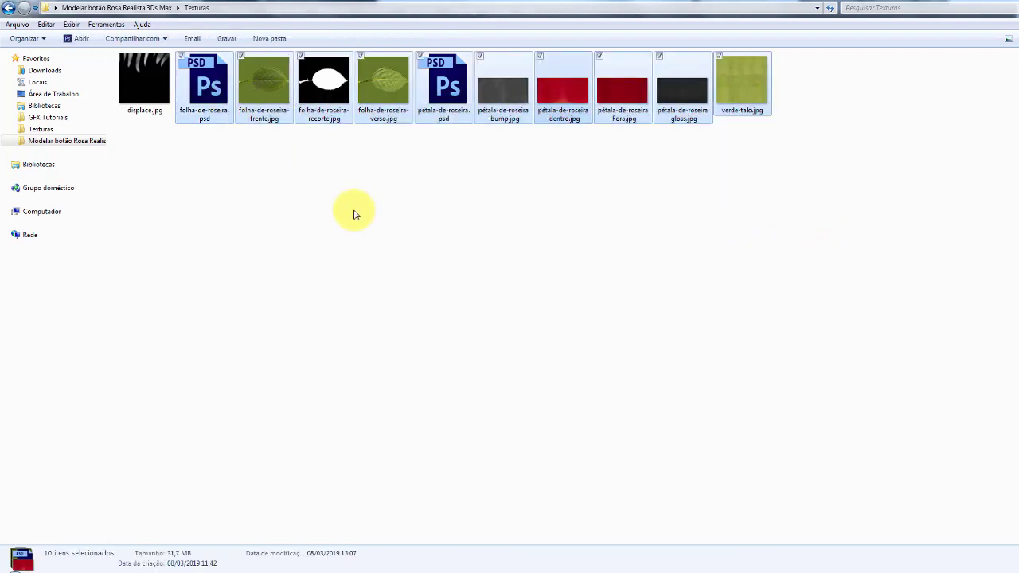
pyautogui.moveTo(857, 153); pyautogui.dragTo(280, 122)
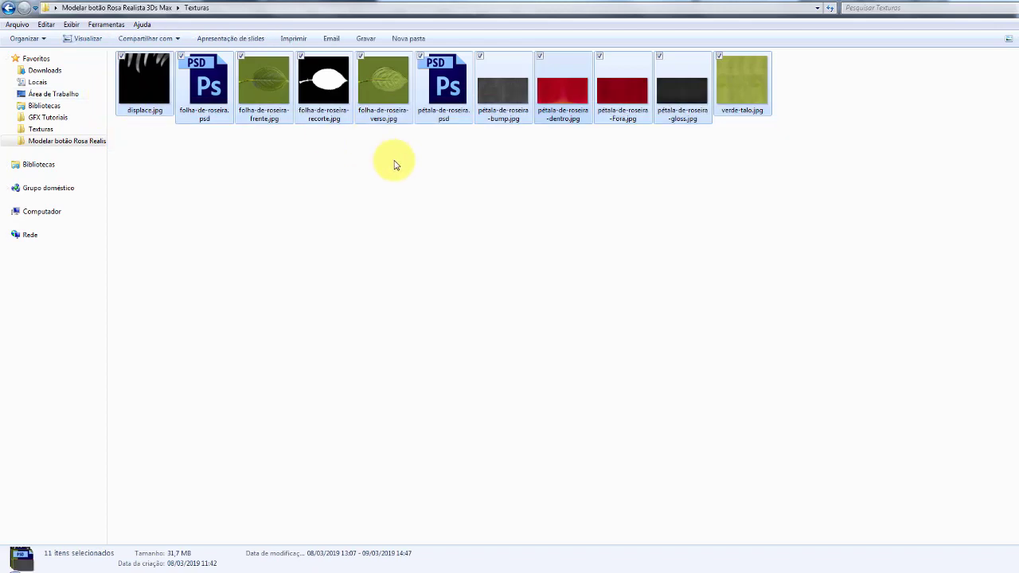
# - Back in the project folder, preview rosa.jpg and Rosa vermelha.jpg, then drag Rosa vermelha.jpg out
pyautogui.click(12, 9)
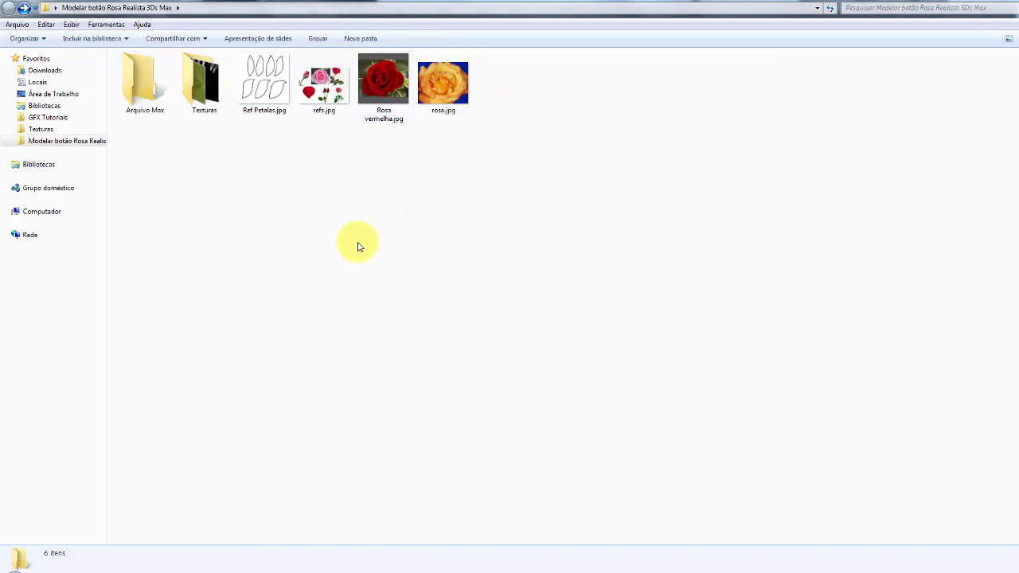
pyautogui.click(386, 84)
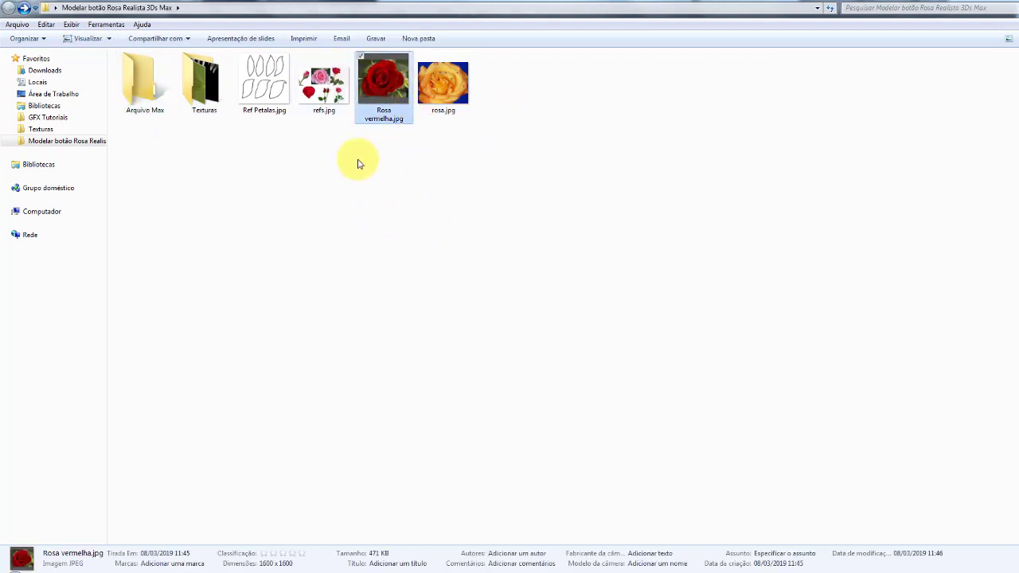
pyautogui.doubleClick(444, 84)
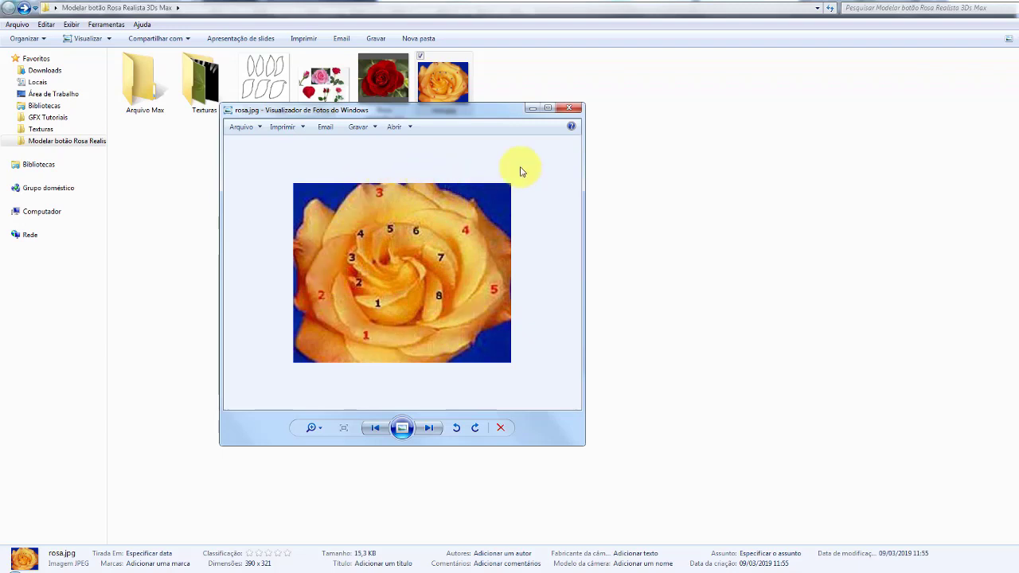
pyautogui.click(569, 107)
pyautogui.doubleClick(383, 78)
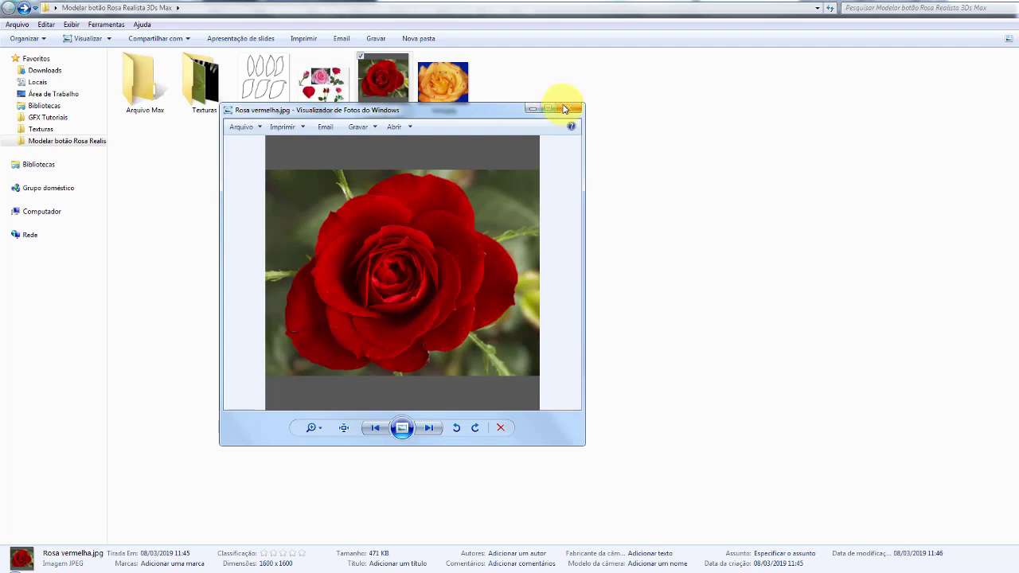
pyautogui.click(564, 108)
pyautogui.moveTo(382, 80)
pyautogui.mouseDown()
pyautogui.moveTo(400, 226)
pyautogui.moveTo(540, 434)
pyautogui.mouseUp()
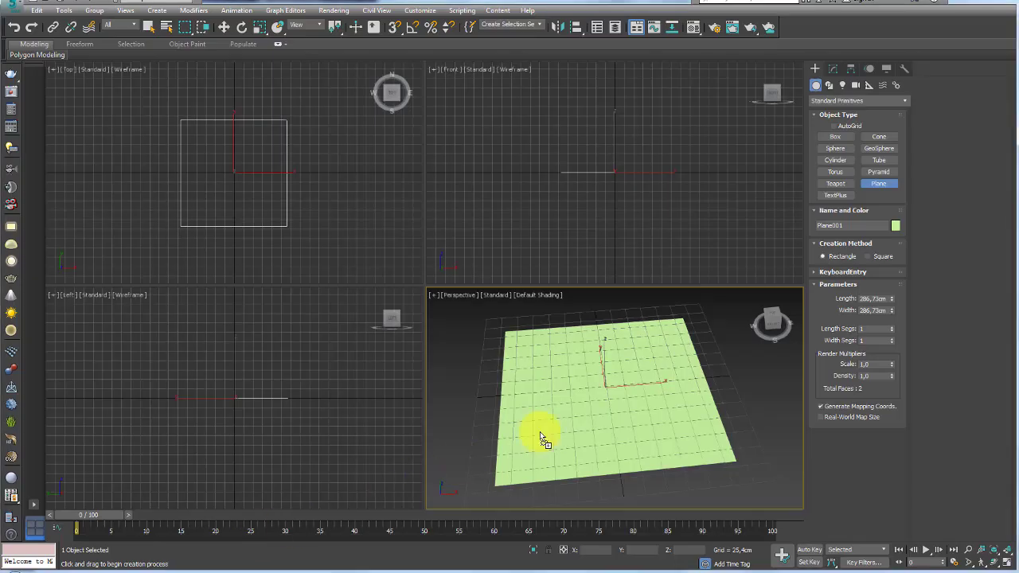
# - Drop the Rosa vermelha.jpg photo onto the plane and lower the plane to about -74.6 cm
pyautogui.moveTo(609, 374); pyautogui.dragTo(610, 374)
pyautogui.moveTo(609, 374)
pyautogui.keyDown('alt'); pyautogui.mouseDown(button='middle')
pyautogui.moveTo(646, 373)
pyautogui.moveTo(607, 325)
pyautogui.moveTo(618, 313)
pyautogui.mouseUp(button='middle'); pyautogui.keyUp('alt')
pyautogui.rightClick(608, 324)
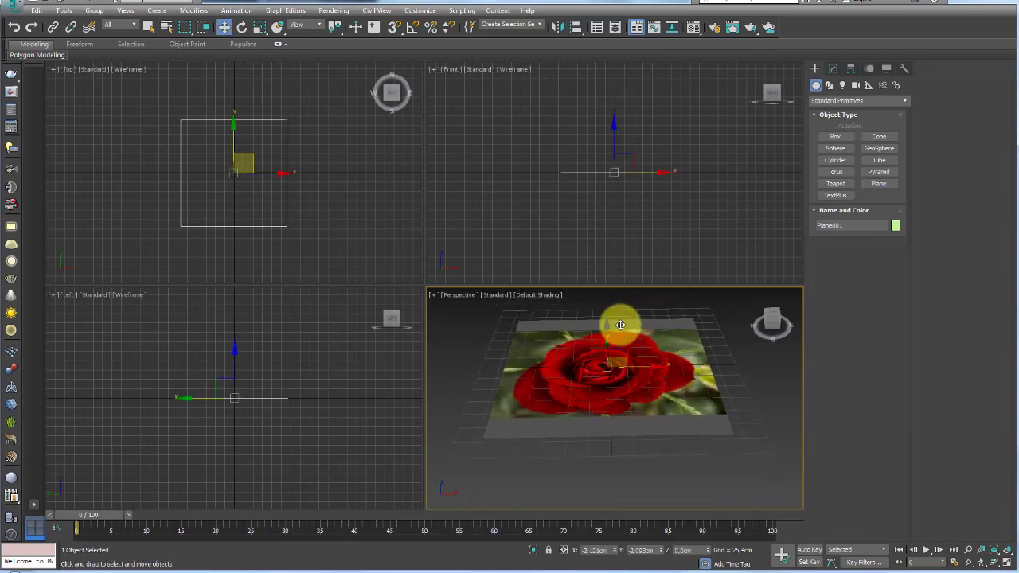
pyautogui.moveTo(605, 327); pyautogui.dragTo(603, 364)
pyautogui.moveTo(621, 364)
pyautogui.keyDown('alt'); pyautogui.mouseDown(button='middle')
pyautogui.moveTo(667, 411)
pyautogui.moveTo(610, 432)
pyautogui.moveTo(610, 421)
pyautogui.mouseUp(button='middle'); pyautogui.keyUp('alt')
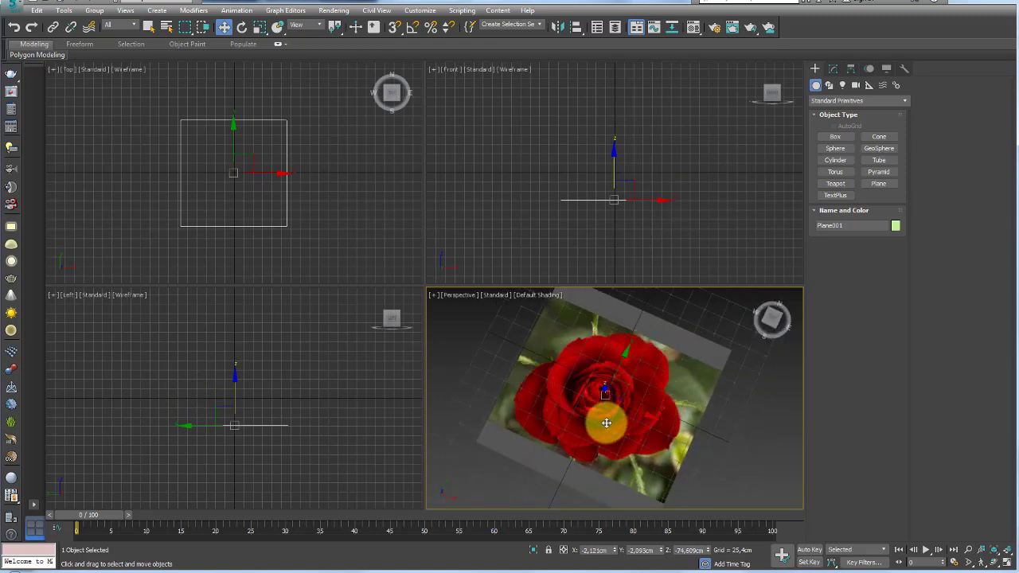
# - Show the rose plane in a maximised Top view, zoomed in
pyautogui.press('t')
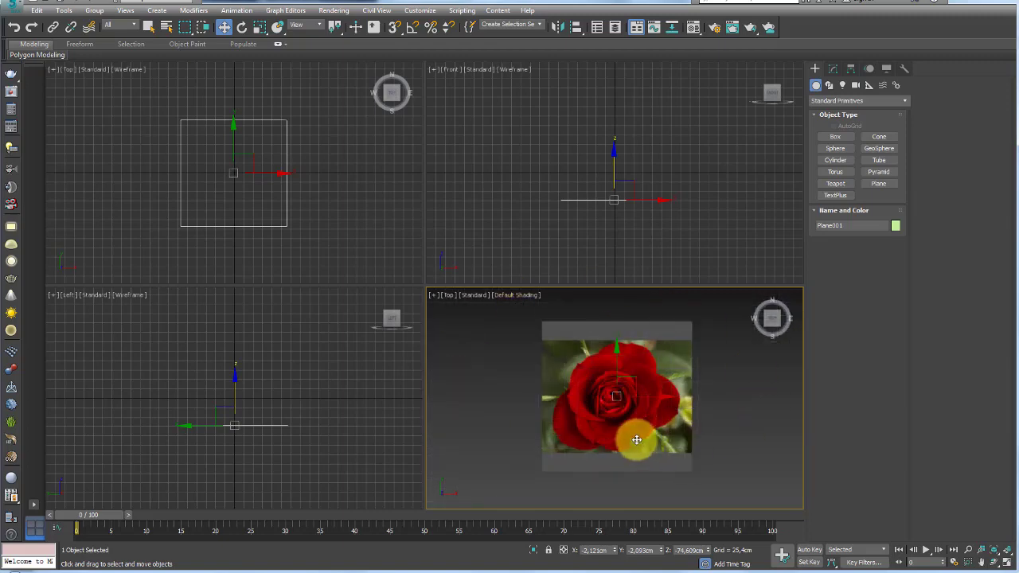
pyautogui.click(1006, 561)
pyautogui.scroll(2, 403, 268)
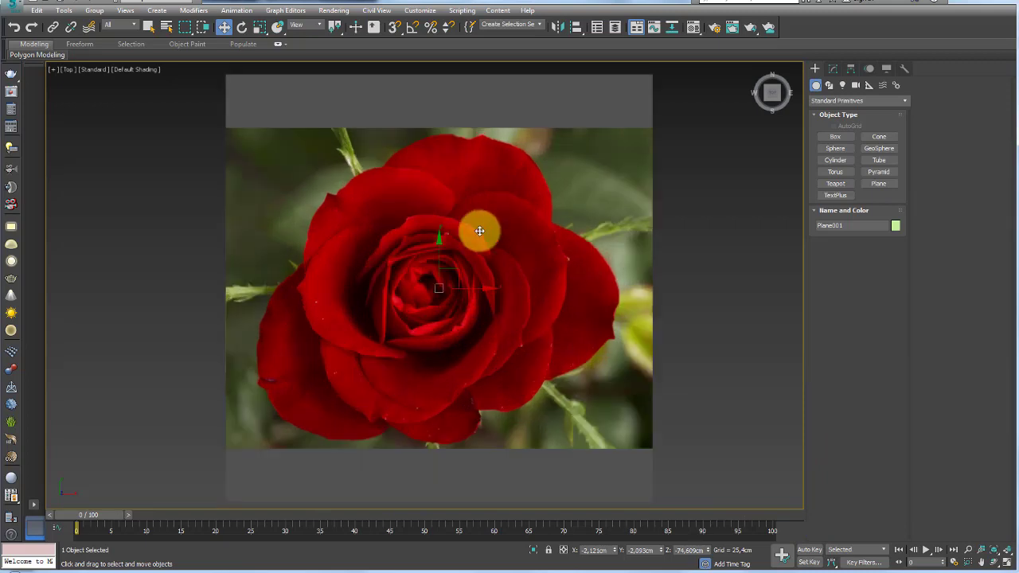
pyautogui.scroll(3, 429, 285)
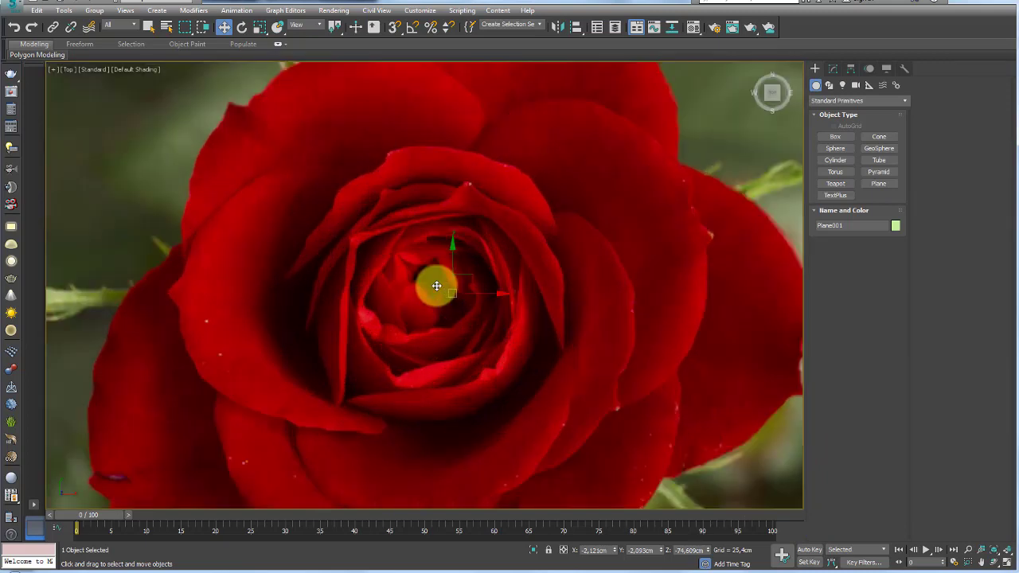
pyautogui.scroll(2, 432, 279)
pyautogui.scroll(-3, 432, 276)
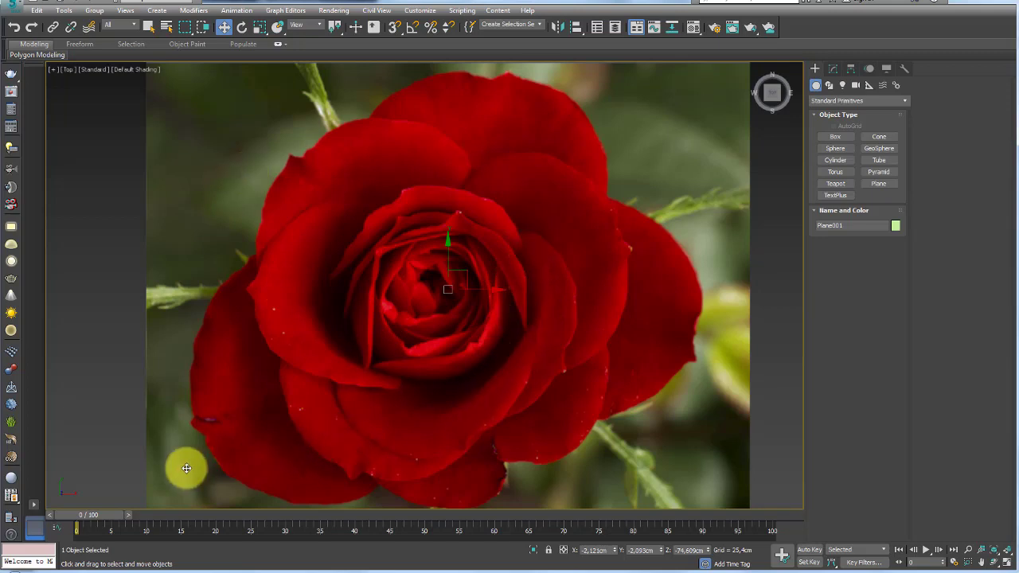
pyautogui.click(132, 541)
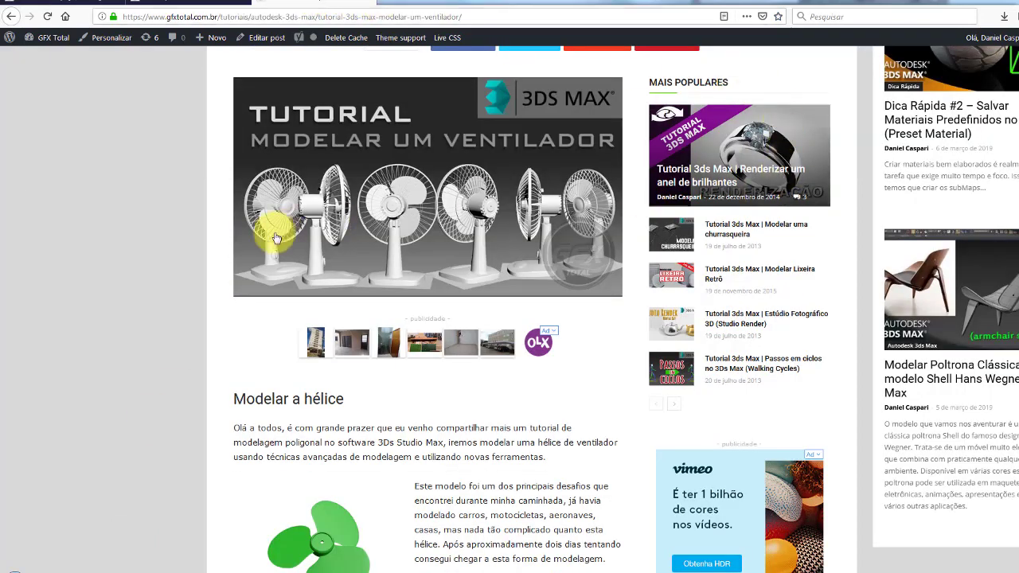
pyautogui.scroll(3, 276, 239)
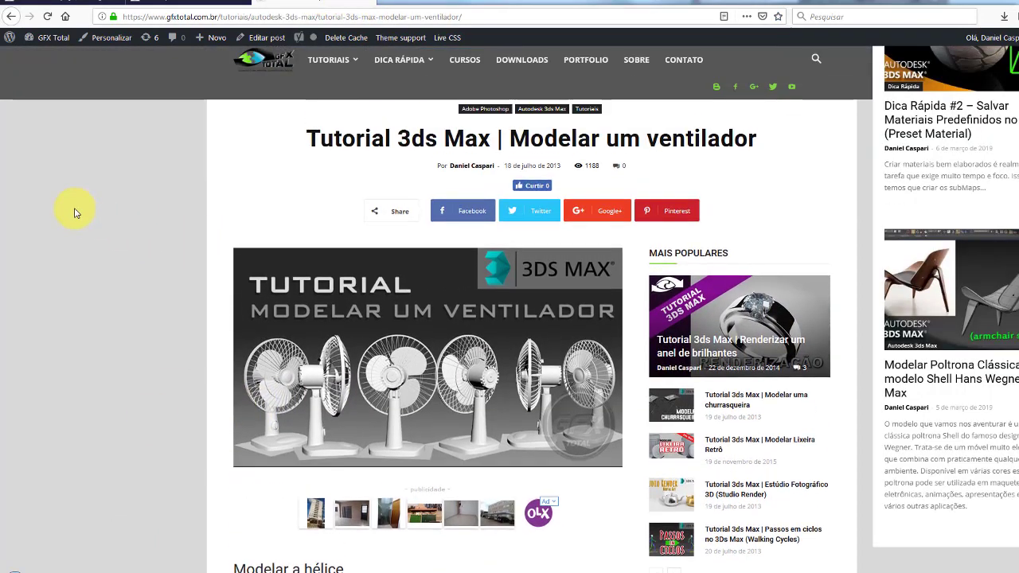
pyautogui.scroll(-2, 445, 238)
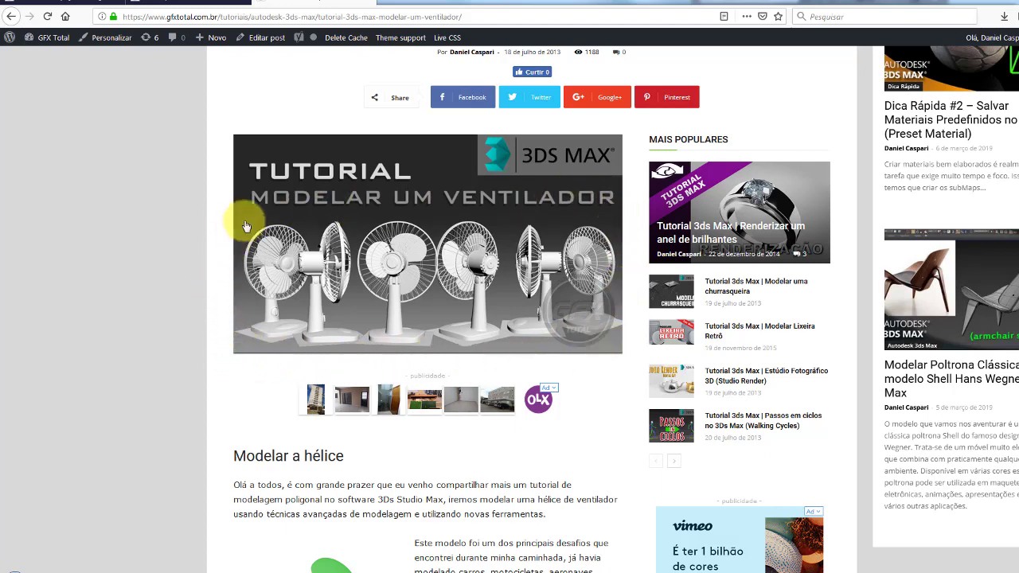
pyautogui.scroll(-3, 201, 239)
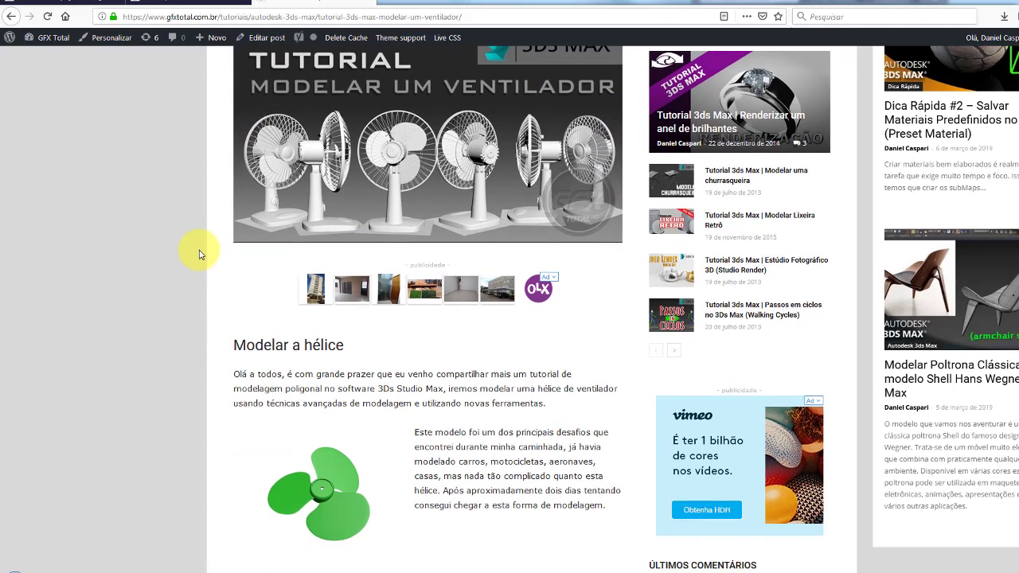
pyautogui.scroll(3, 207, 271)
pyautogui.scroll(1, 570, 285)
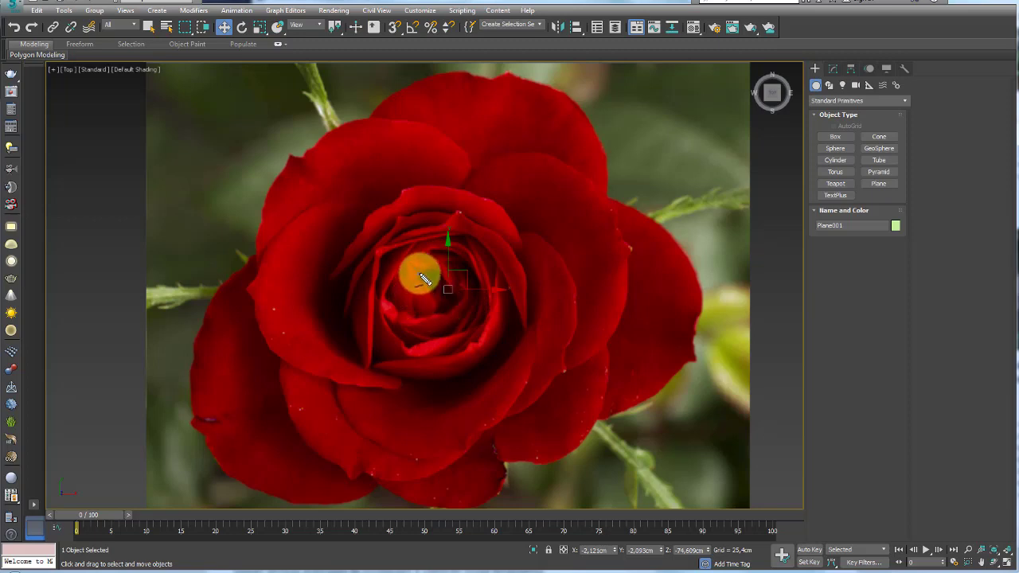
pyautogui.moveTo(424, 278)
pyautogui.mouseDown()
pyautogui.moveTo(408, 308)
pyautogui.moveTo(409, 273)
pyautogui.moveTo(425, 262)
pyautogui.moveTo(470, 282)
pyautogui.moveTo(483, 318)
pyautogui.moveTo(443, 362)
pyautogui.moveTo(376, 331)
pyautogui.mouseUp()
pyautogui.moveTo(363, 261); pyautogui.dragTo(406, 317)
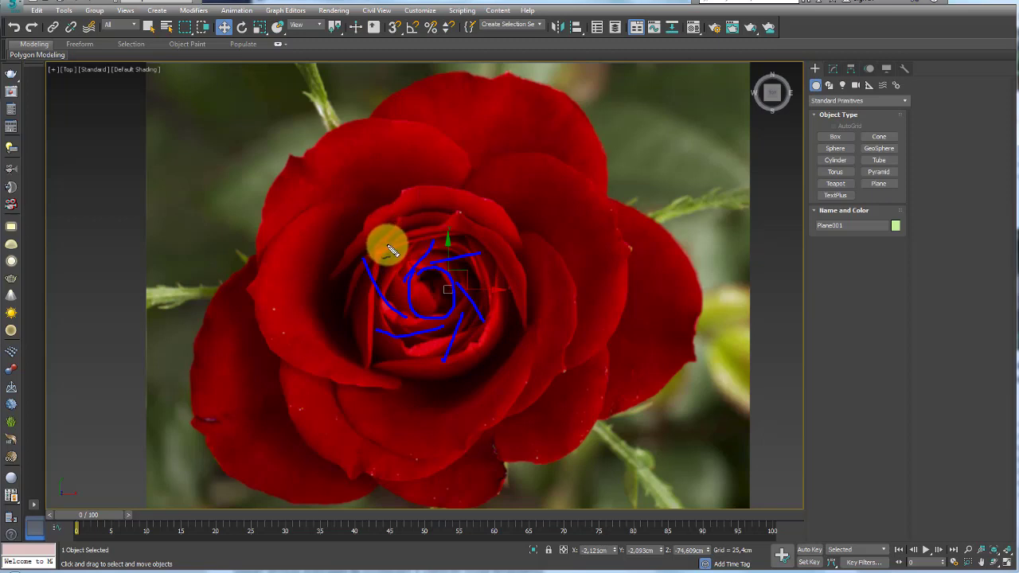
pyautogui.moveTo(390, 241)
pyautogui.mouseDown()
pyautogui.moveTo(437, 227)
pyautogui.moveTo(493, 275)
pyautogui.mouseUp()
pyautogui.moveTo(401, 362)
pyautogui.mouseDown()
pyautogui.moveTo(375, 231)
pyautogui.moveTo(481, 173)
pyautogui.mouseUp()
pyautogui.moveTo(487, 224); pyautogui.dragTo(555, 256)
pyautogui.moveTo(511, 281)
pyautogui.mouseDown()
pyautogui.moveTo(541, 366)
pyautogui.moveTo(410, 423)
pyautogui.mouseUp()
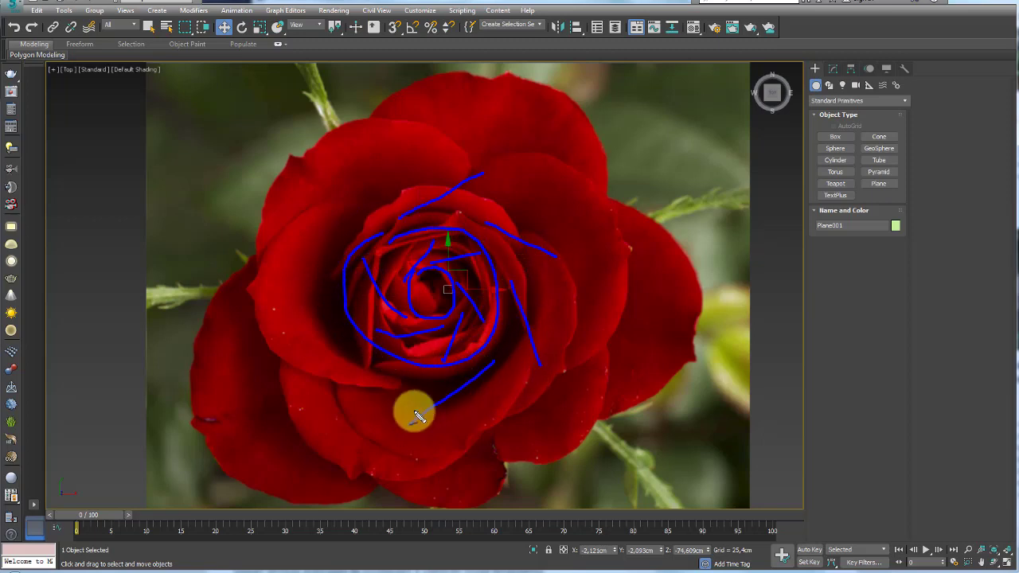
pyautogui.moveTo(342, 366); pyautogui.dragTo(261, 334)
pyautogui.moveTo(312, 275); pyautogui.dragTo(312, 217)
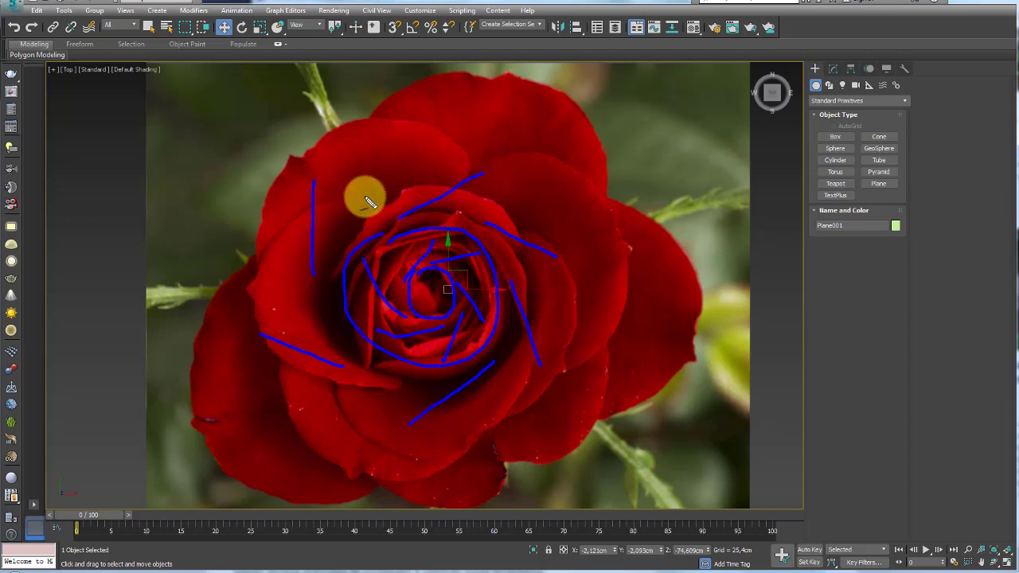
pyautogui.moveTo(370, 193); pyautogui.dragTo(472, 103)
pyautogui.moveTo(429, 142); pyautogui.dragTo(549, 267)
pyautogui.moveTo(559, 309)
pyautogui.mouseDown()
pyautogui.moveTo(335, 371)
pyautogui.moveTo(430, 151)
pyautogui.mouseUp()
pyautogui.moveTo(526, 153); pyautogui.dragTo(595, 167)
pyautogui.moveTo(575, 224); pyautogui.dragTo(692, 286)
pyautogui.moveTo(596, 315); pyautogui.dragTo(615, 434)
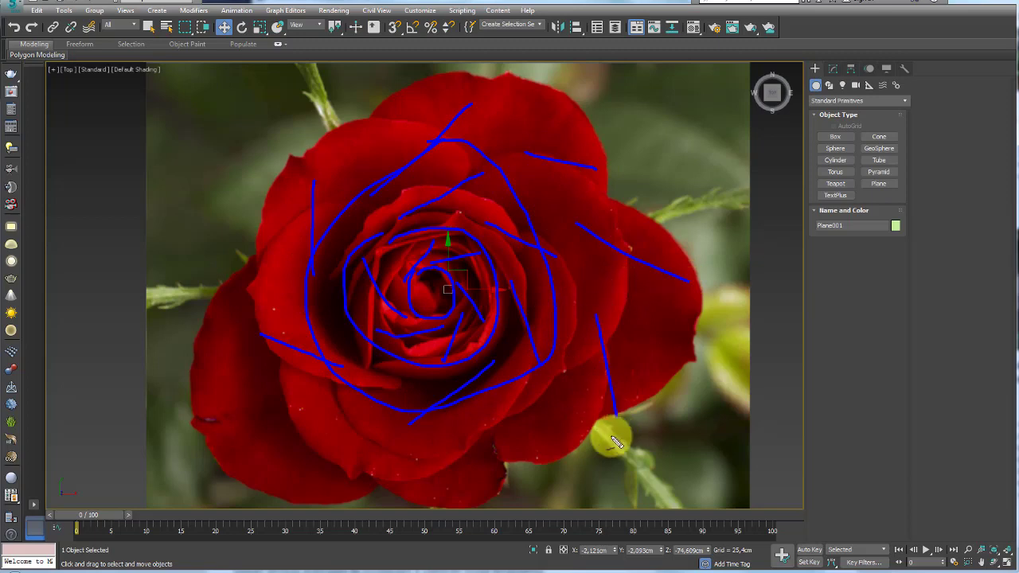
pyautogui.moveTo(519, 418); pyautogui.dragTo(417, 492)
pyautogui.moveTo(362, 439); pyautogui.dragTo(247, 380)
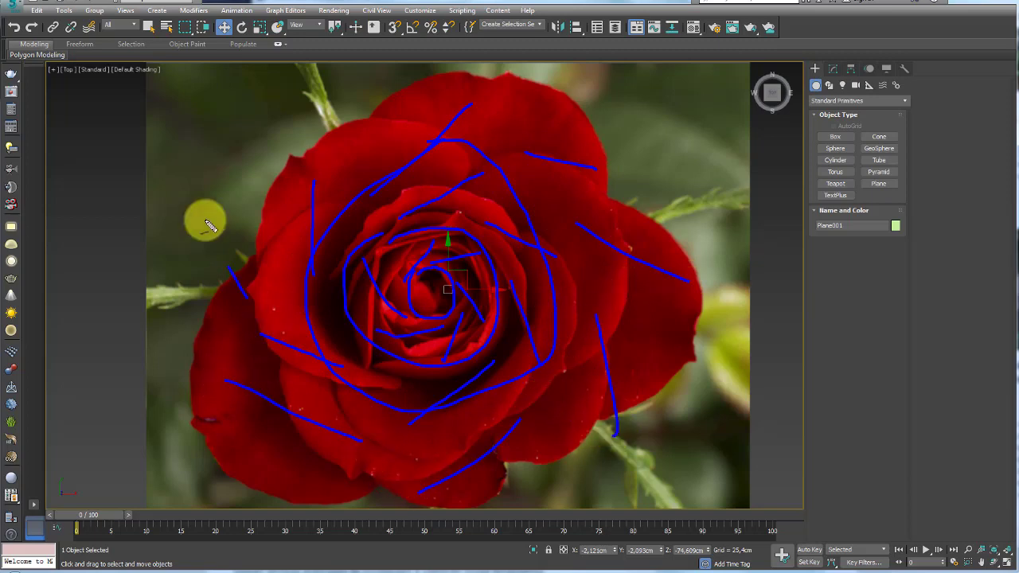
pyautogui.moveTo(172, 155); pyautogui.dragTo(248, 295)
pyautogui.moveTo(280, 192); pyautogui.dragTo(309, 83)
pyautogui.moveTo(352, 137); pyautogui.dragTo(430, 57)
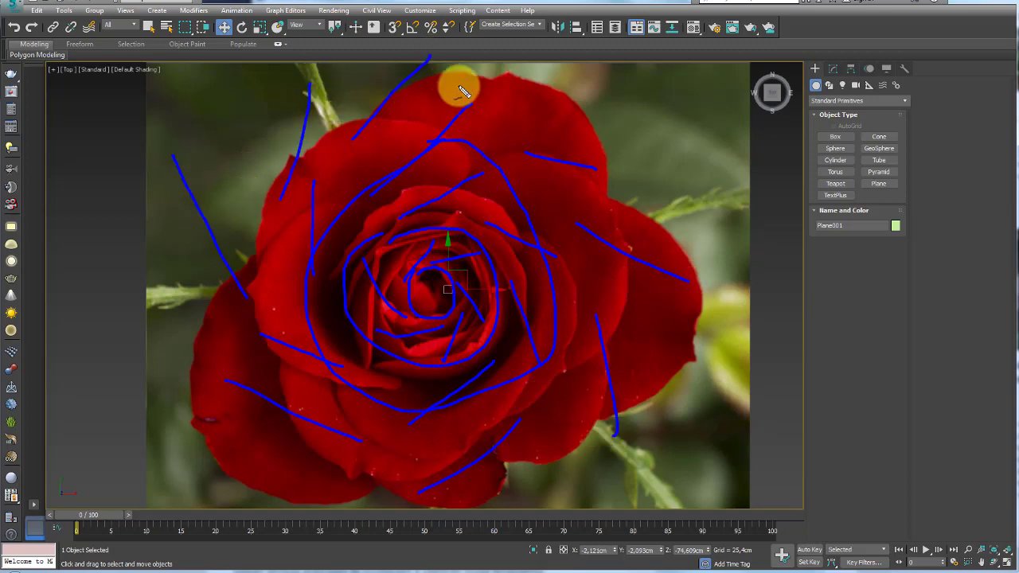
pyautogui.press('Escape')
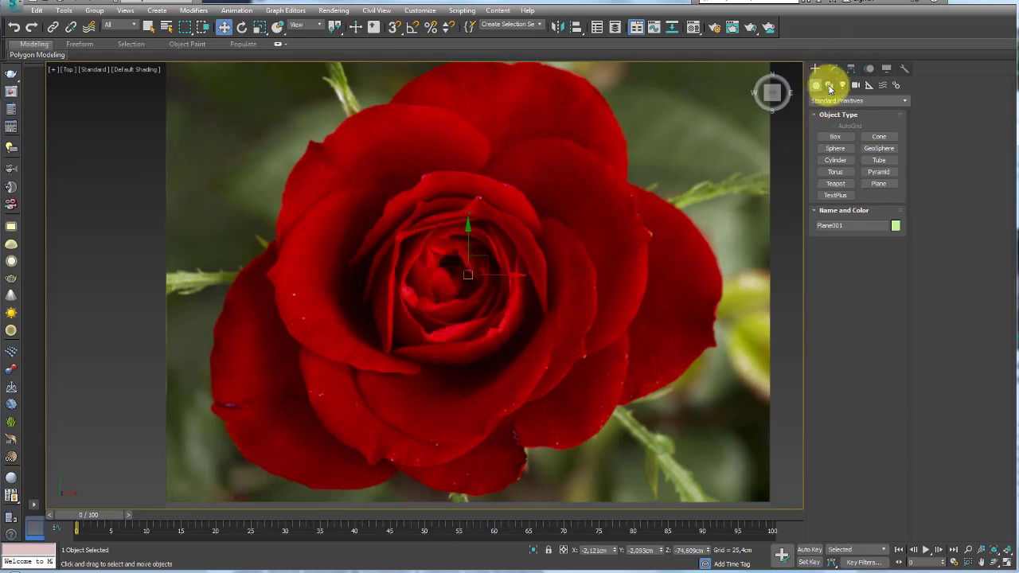
# - Draw a four-point open line tracing an inner petal near the rose's centre
pyautogui.click(829, 85)
pyautogui.click(835, 146)
pyautogui.scroll(2, 453, 218)
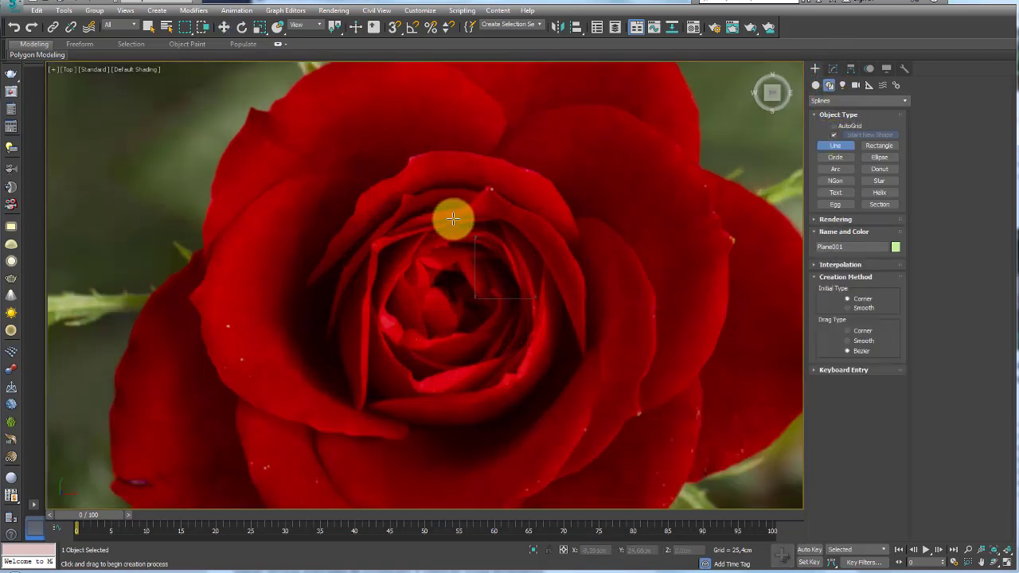
pyautogui.scroll(2, 451, 227)
pyautogui.moveTo(466, 293); pyautogui.dragTo(441, 285, button='middle')
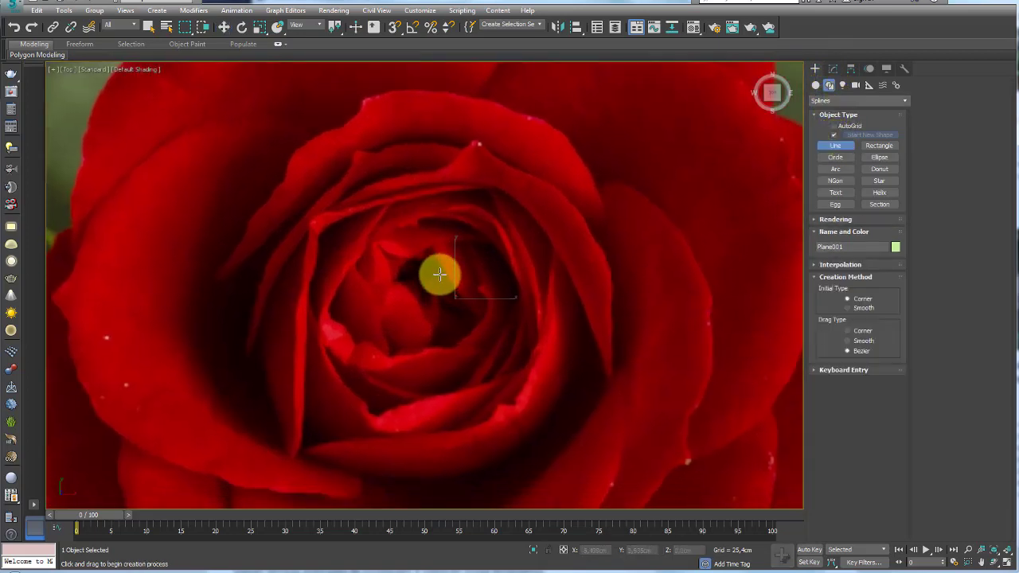
pyautogui.scroll(-1, 464, 293)
pyautogui.scroll(-1, 473, 318)
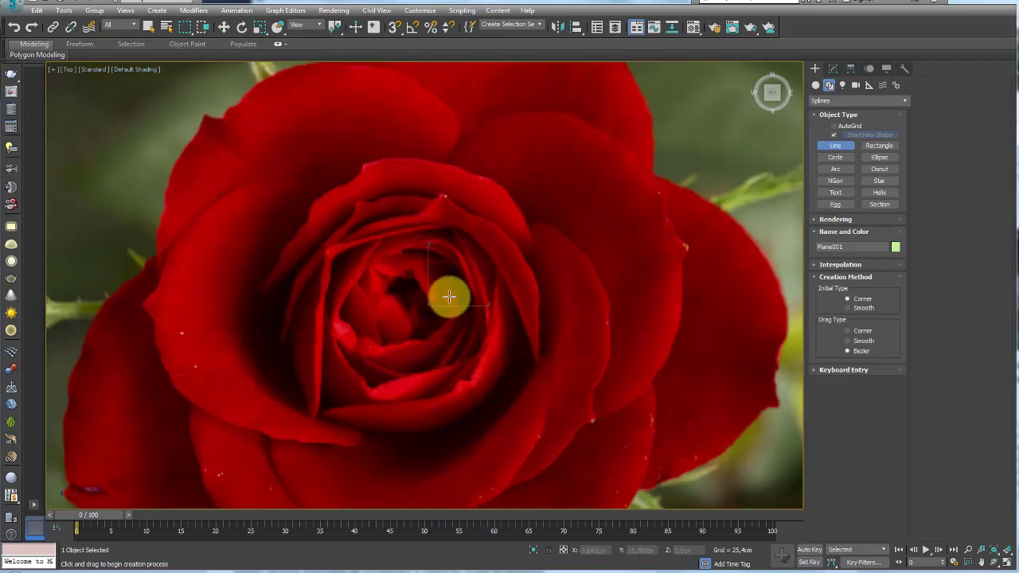
pyautogui.scroll(1, 448, 273)
pyautogui.scroll(1, 436, 281)
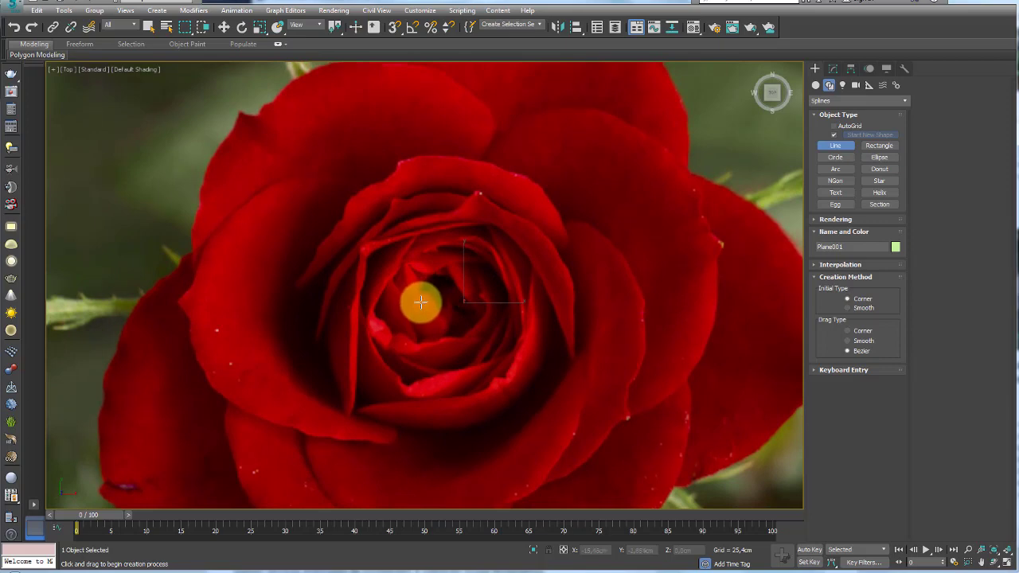
pyautogui.click(420, 301)
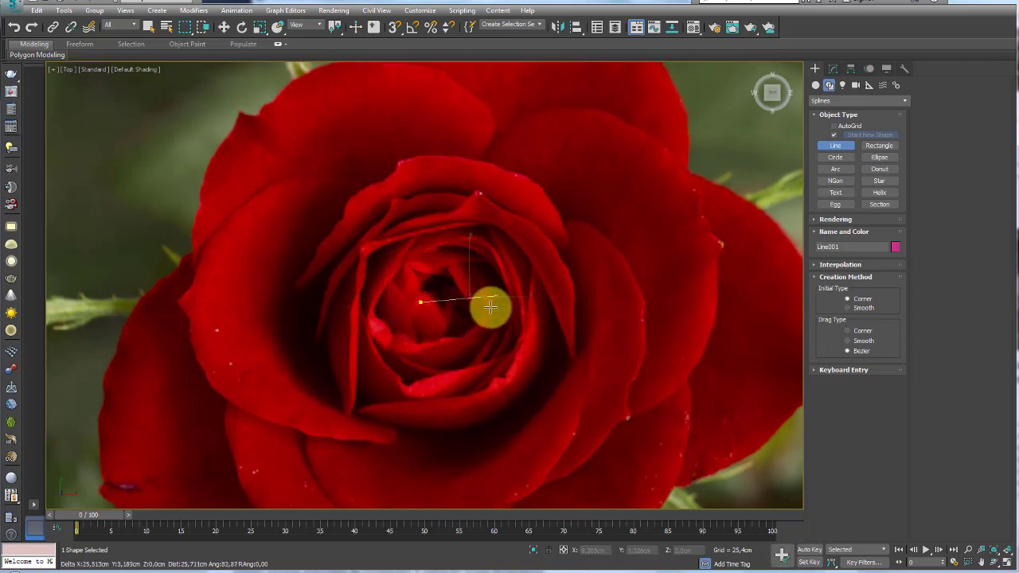
pyautogui.click(419, 276)
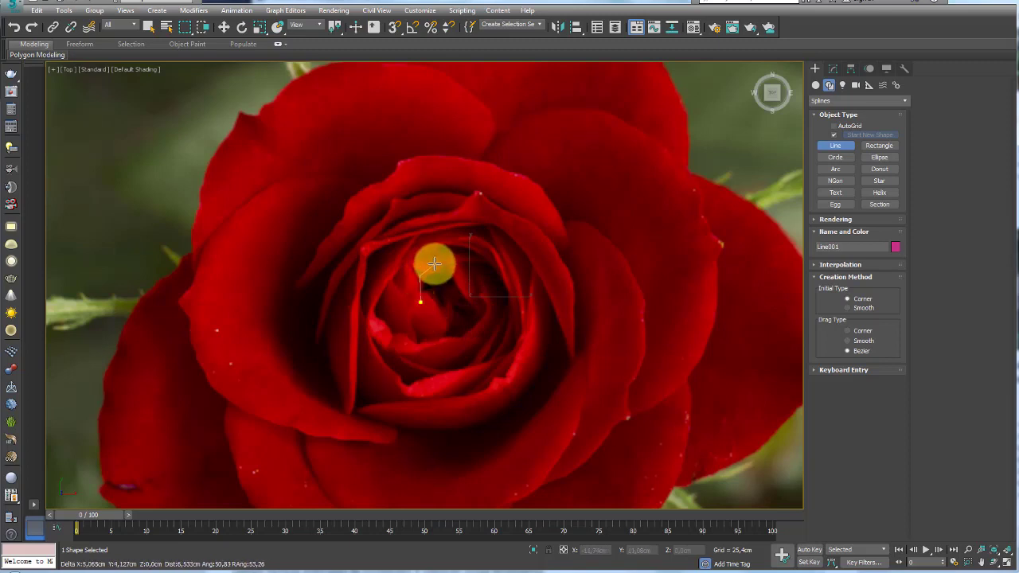
pyautogui.click(471, 264)
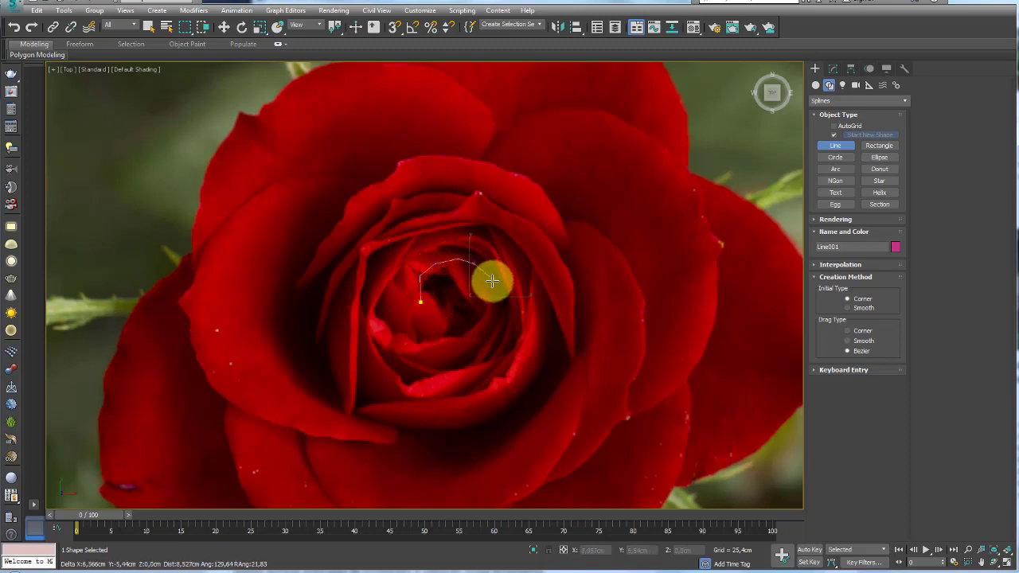
pyautogui.click(489, 316)
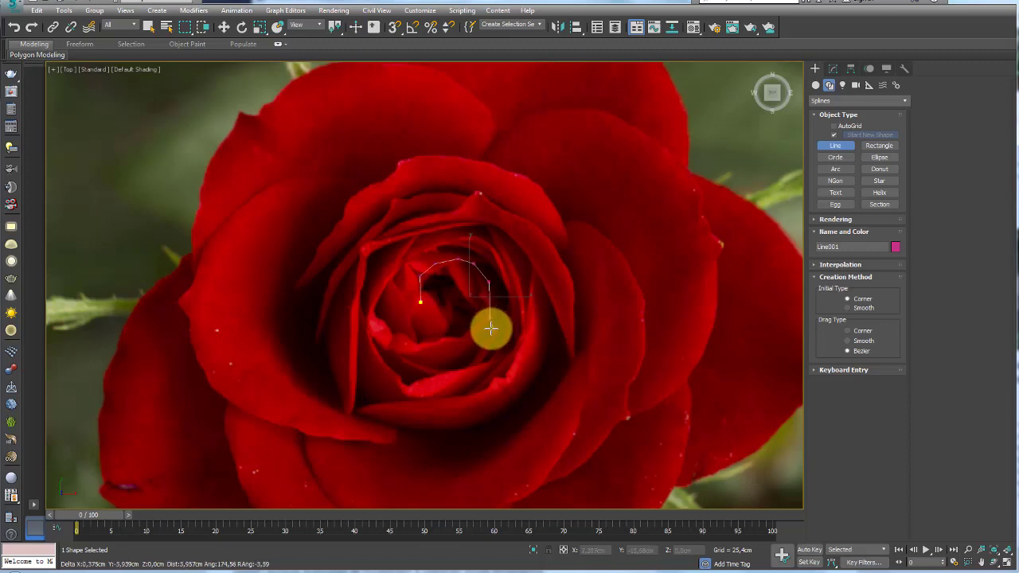
pyautogui.rightClick(483, 348)
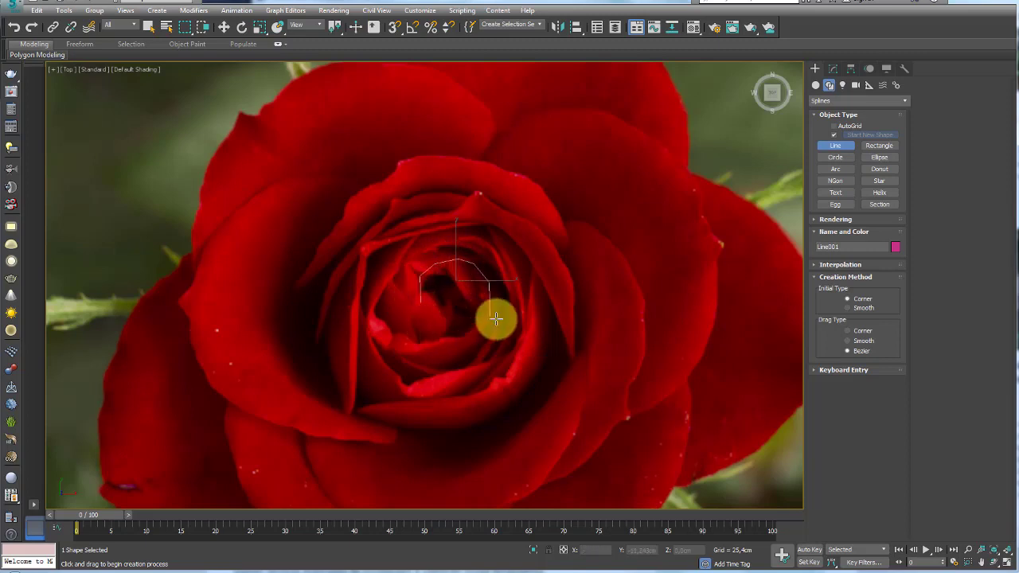
# - Draw a circle around the rose's centre, then undo it, keeping only the petal line
pyautogui.click(835, 157)
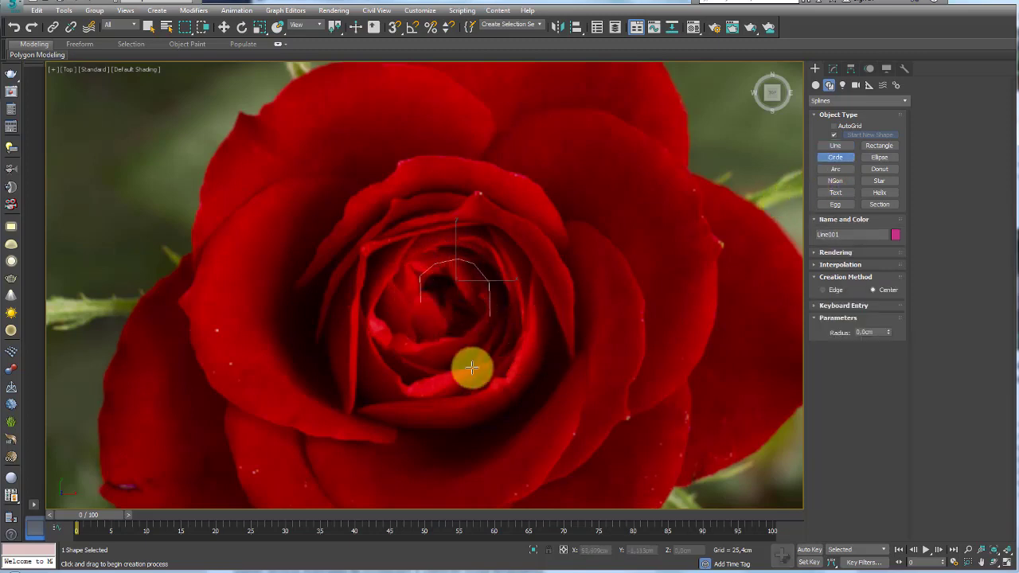
pyautogui.moveTo(425, 363)
pyautogui.mouseDown()
pyautogui.moveTo(466, 424)
pyautogui.moveTo(460, 416)
pyautogui.mouseUp()
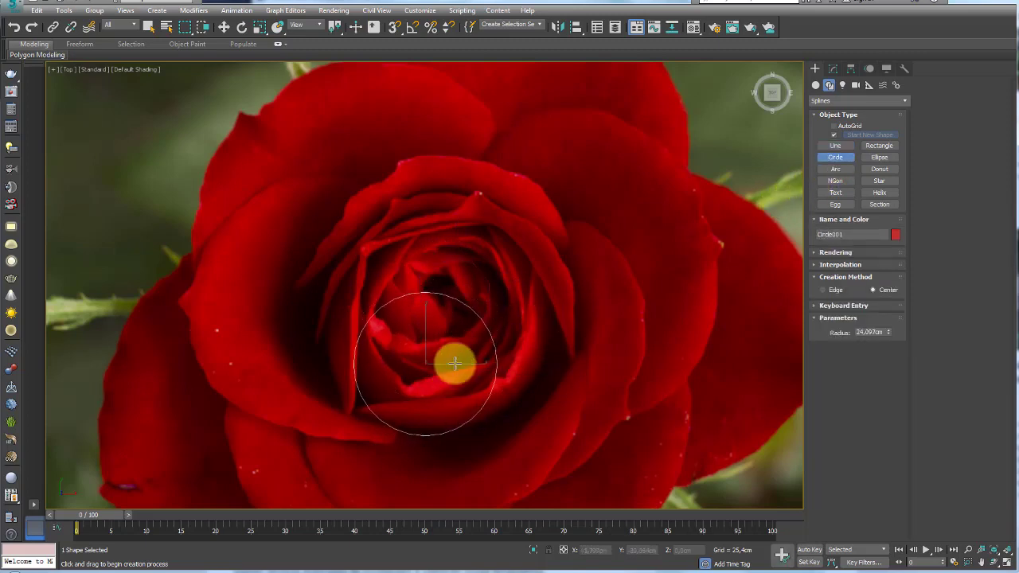
pyautogui.rightClick(452, 355)
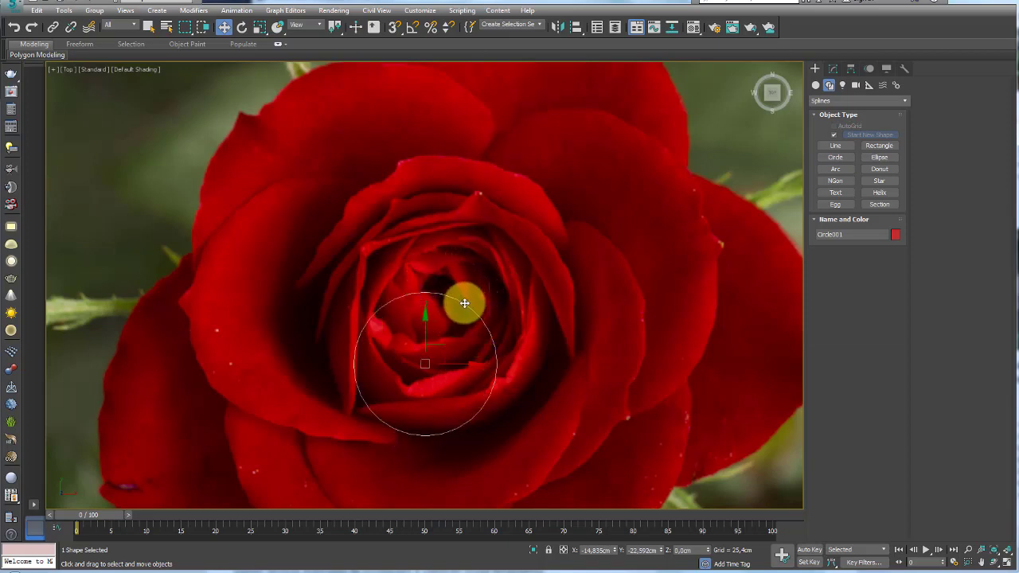
pyautogui.hotkey('ctrl', 'z')
pyautogui.hotkey('ctrl', 'z')
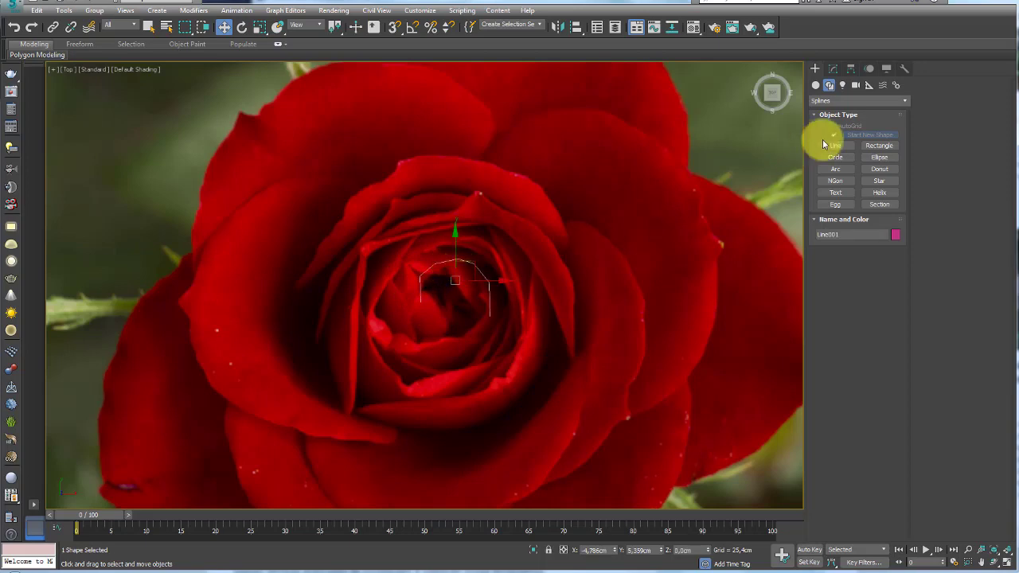
# - Move the petal line's vertices in Vertex sub-object mode to refine its curve
pyautogui.click(833, 69)
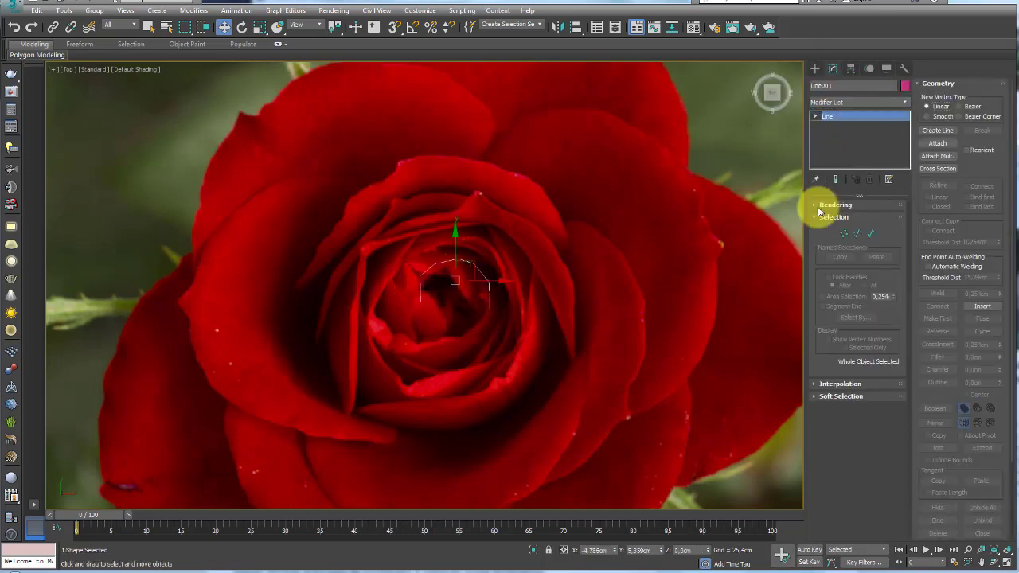
pyautogui.click(844, 233)
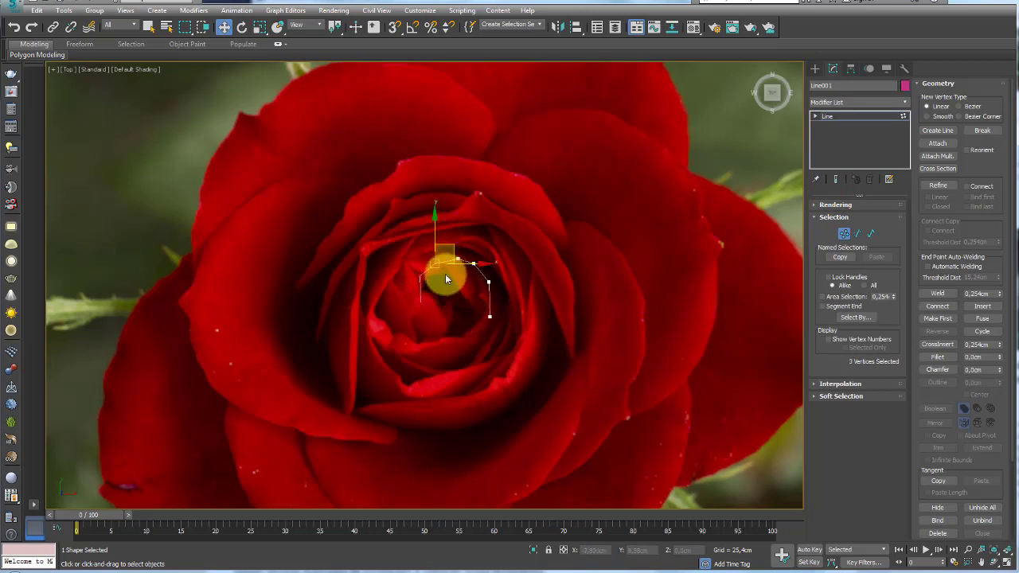
pyautogui.moveTo(452, 247)
pyautogui.mouseDown()
pyautogui.moveTo(449, 276)
pyautogui.moveTo(466, 234)
pyautogui.mouseUp()
pyautogui.click(834, 118)
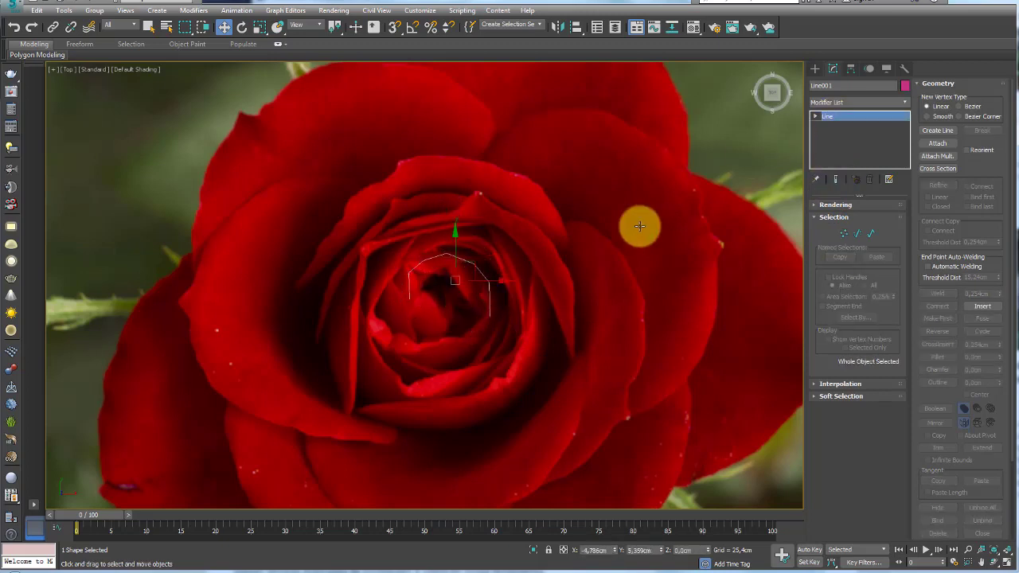
pyautogui.moveTo(433, 262); pyautogui.dragTo(473, 269, button='middle')
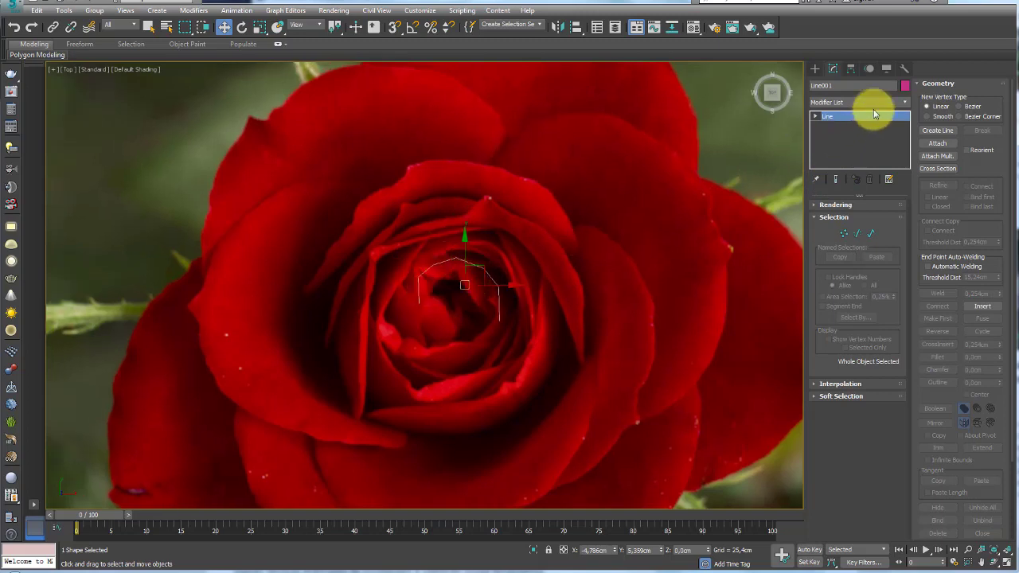
# - Move the petal line's pivot alone to the rose's centre
pyautogui.click(850, 69)
pyautogui.click(859, 144)
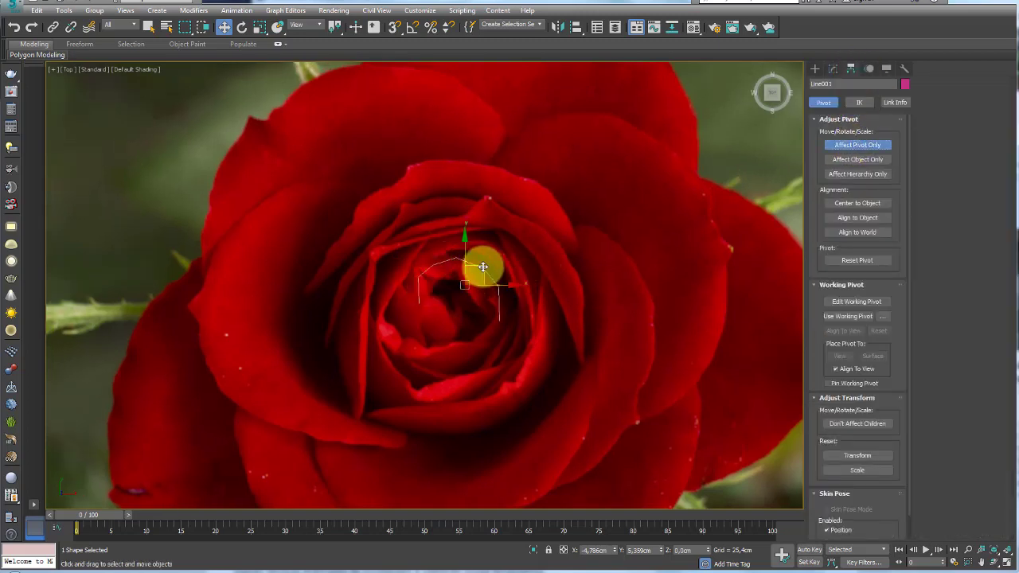
pyautogui.moveTo(476, 266); pyautogui.dragTo(465, 277)
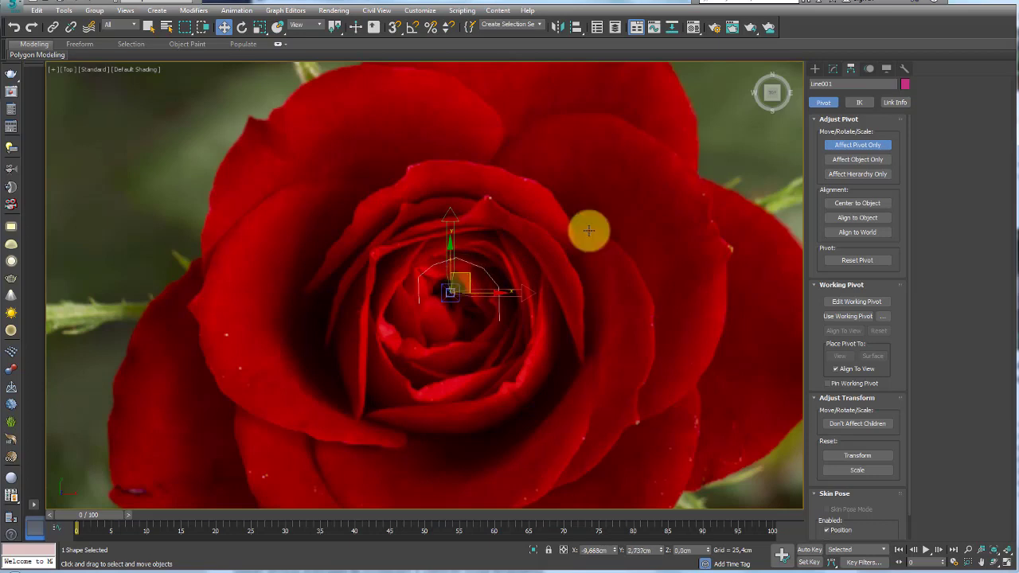
pyautogui.click(852, 144)
# - With angle snap on, Shift-rotate a single copy of the petal line 180 degrees around the centre
pyautogui.press('e')
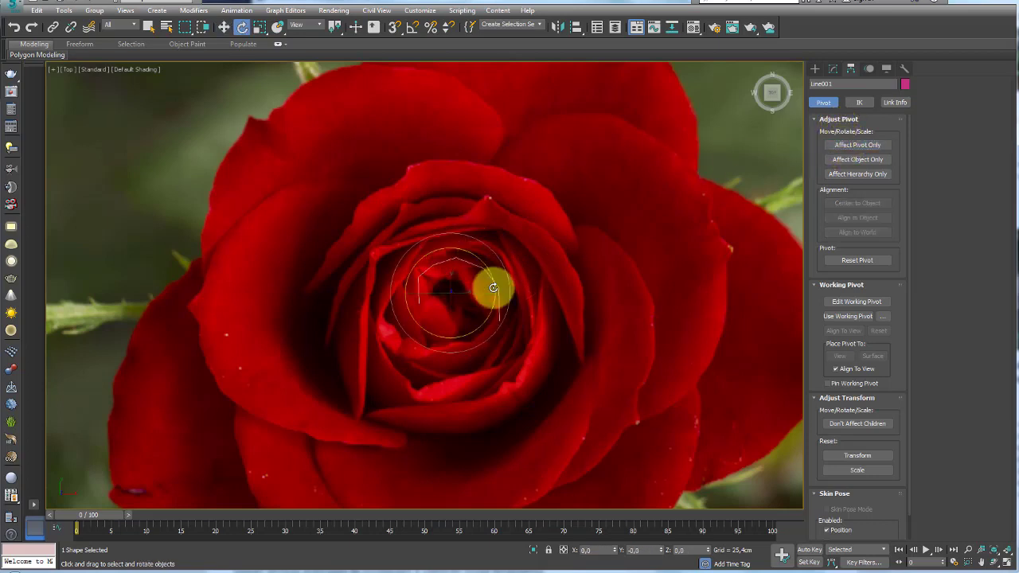
pyautogui.click(413, 29)
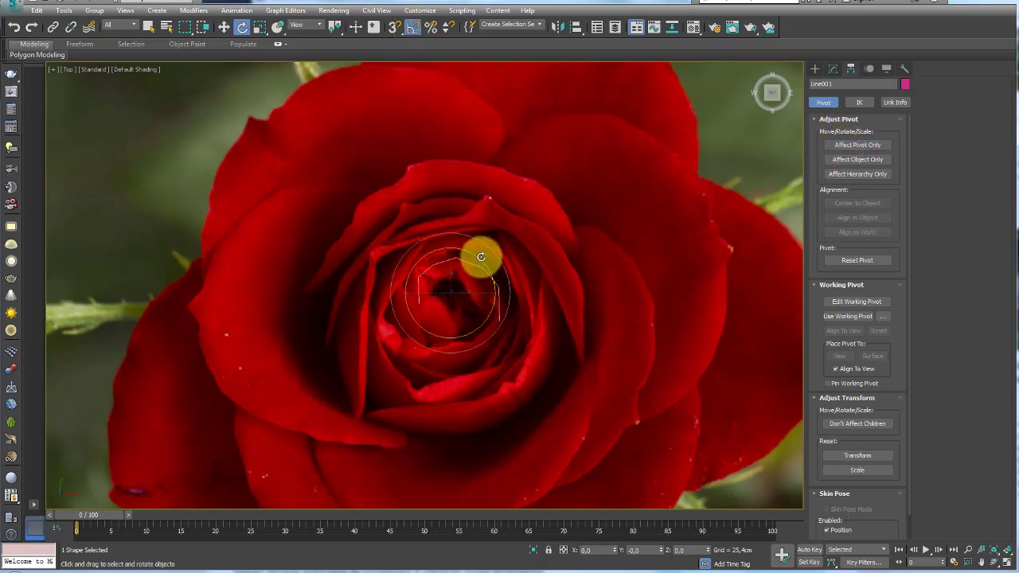
pyautogui.keyDown('shift'); pyautogui.moveTo(465, 252); pyautogui.dragTo(532, 349); pyautogui.keyUp('shift')
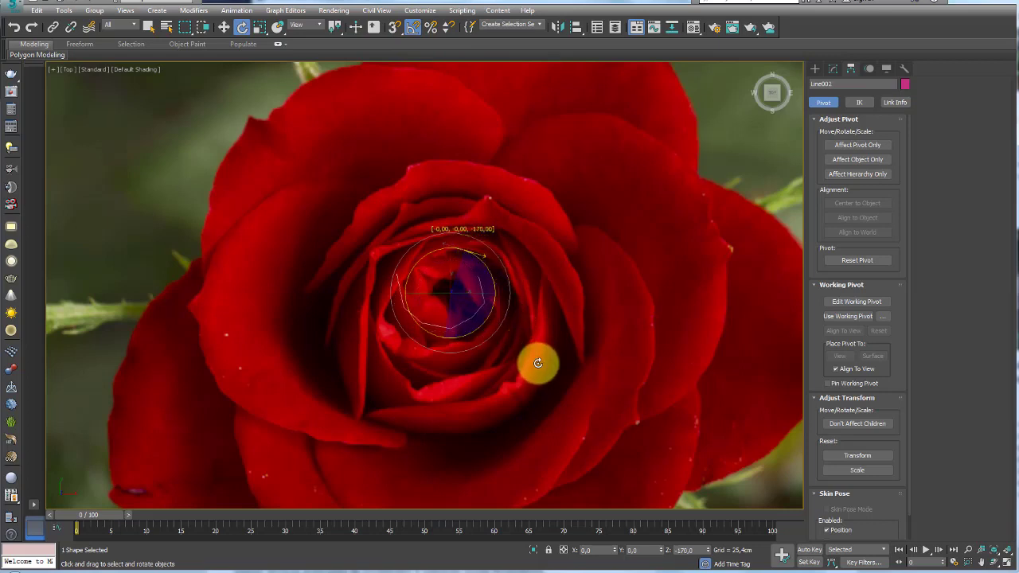
pyautogui.keyDown('shift'); pyautogui.moveTo(536, 379); pyautogui.dragTo(540, 387); pyautogui.keyUp('shift')
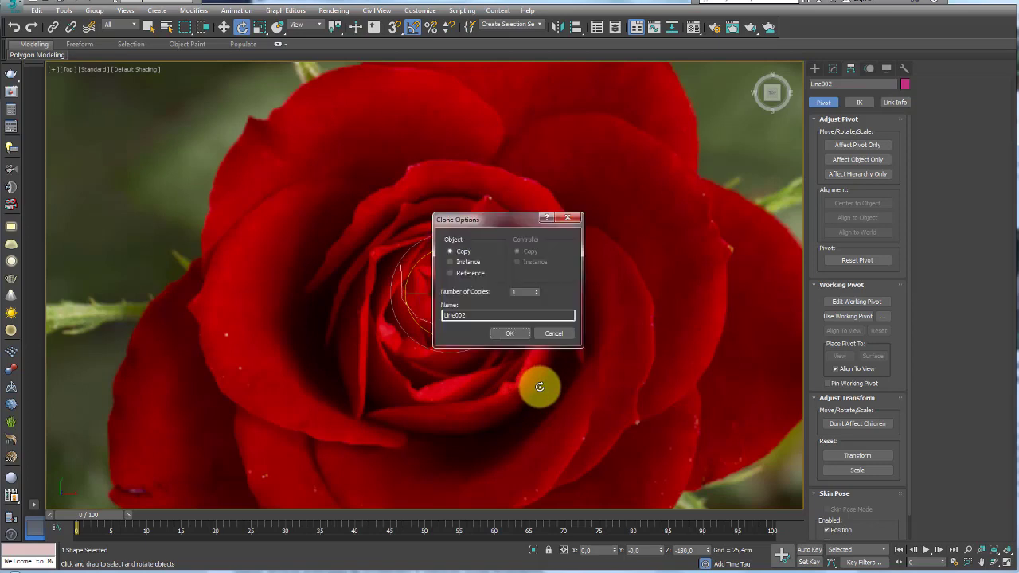
pyautogui.click(515, 337)
# - Select both petal lines and rotate them by -75 degrees
pyautogui.press('F3')
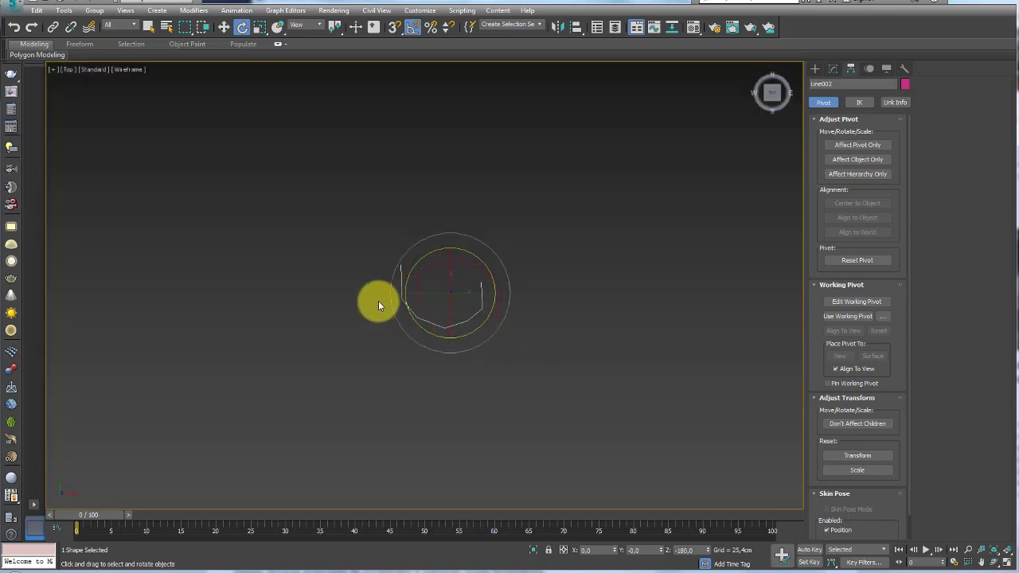
pyautogui.moveTo(378, 252); pyautogui.dragTo(661, 414)
pyautogui.press('F3')
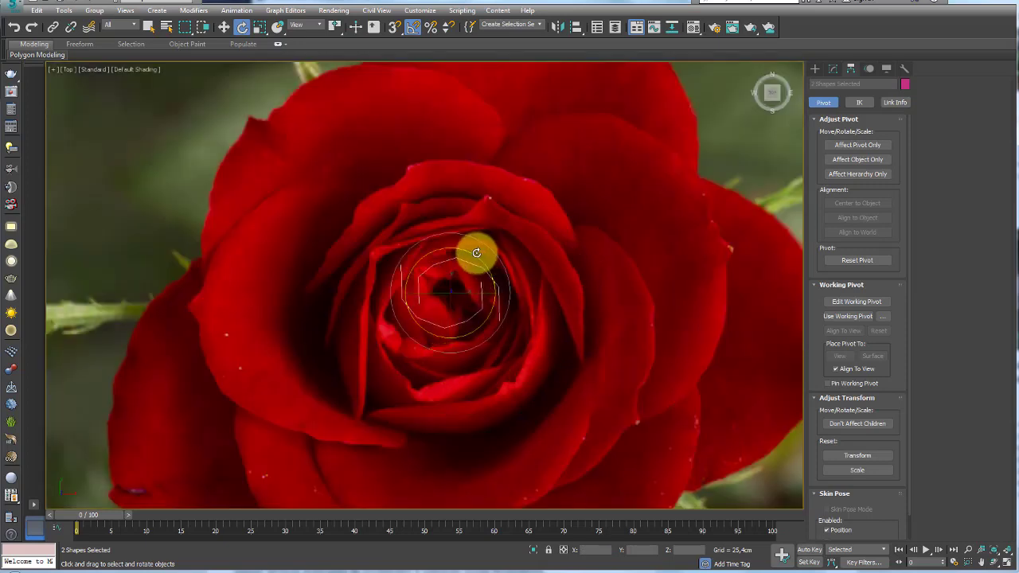
pyautogui.moveTo(470, 252); pyautogui.dragTo(501, 285)
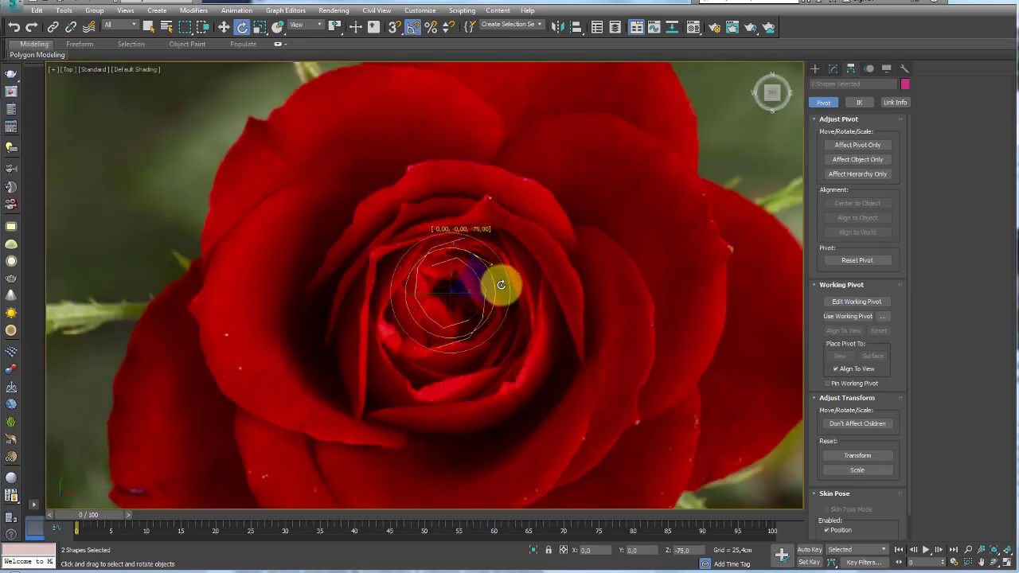
# - Rotate out another copy as Line003 and view the petal shapes in wireframe
pyautogui.keyDown('shift'); pyautogui.moveTo(510, 291); pyautogui.dragTo(512, 307); pyautogui.keyUp('shift')
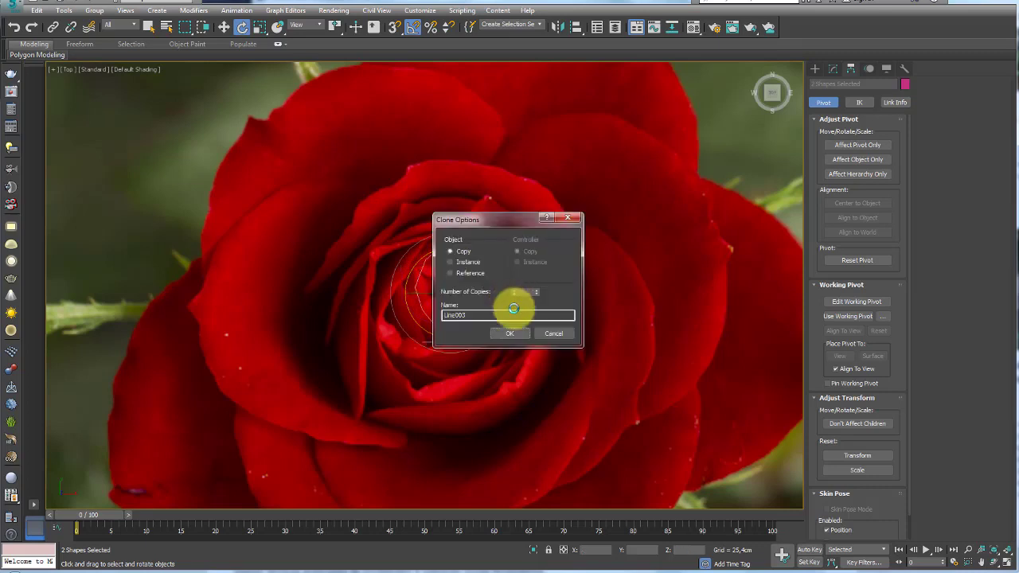
pyautogui.click(516, 330)
pyautogui.press('F3')
pyautogui.click(564, 317)
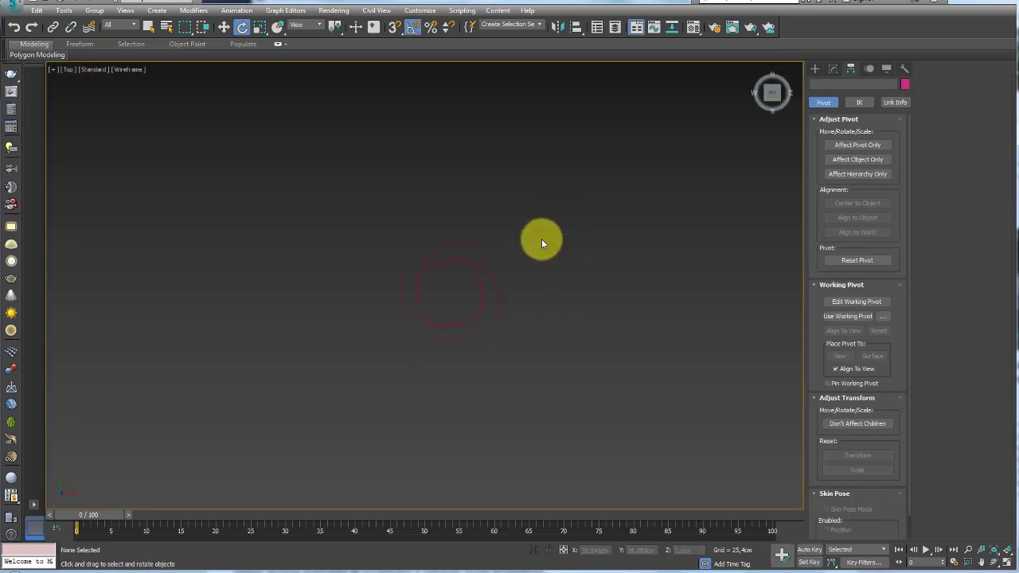
pyautogui.moveTo(542, 239)
pyautogui.mouseDown()
pyautogui.moveTo(446, 303)
pyautogui.moveTo(478, 298)
pyautogui.moveTo(572, 215)
pyautogui.mouseUp()
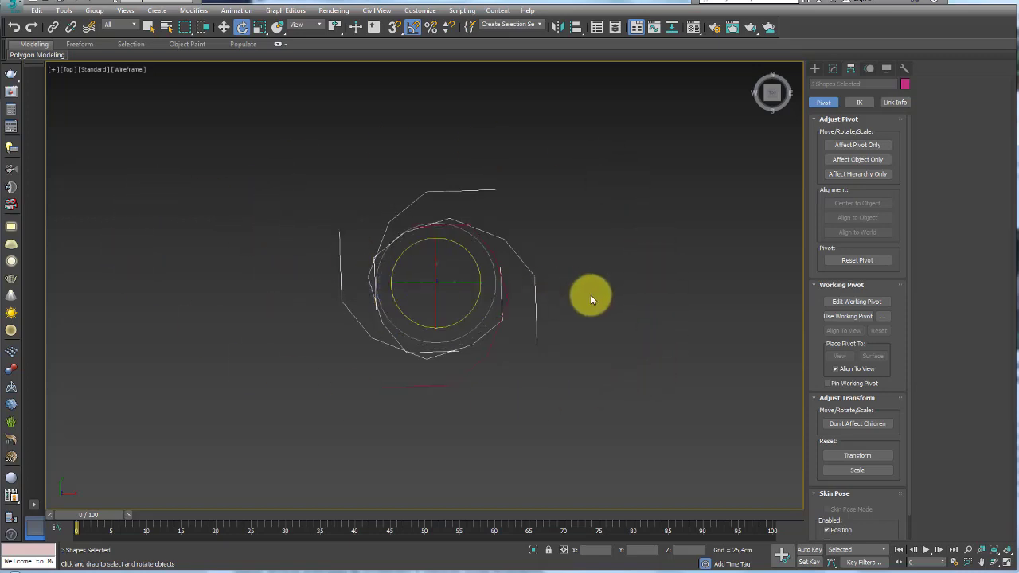
# - Delete the extra petal copies and select only the Line003 curve
pyautogui.press('Delete')
pyautogui.moveTo(557, 252); pyautogui.dragTo(434, 375)
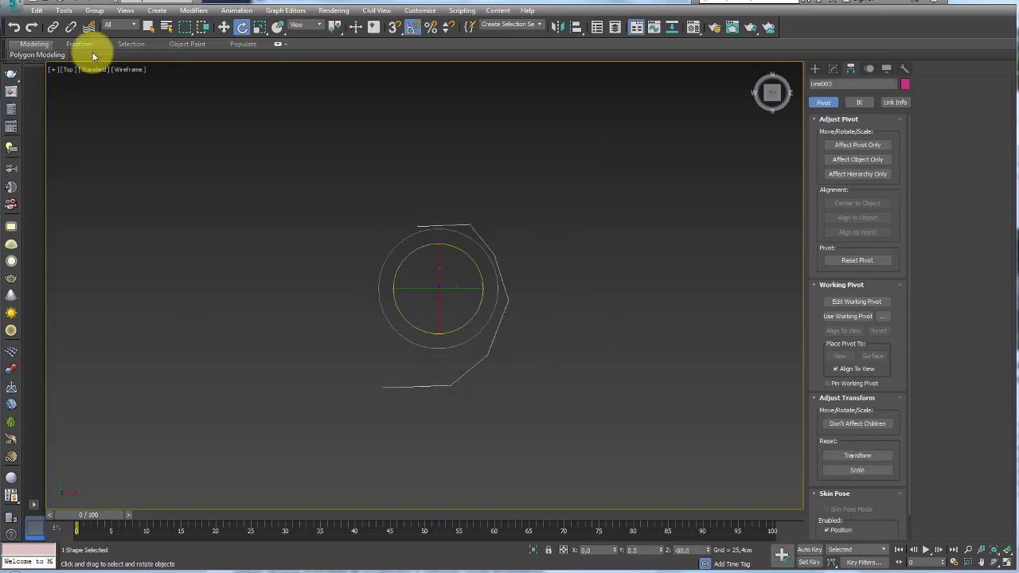
pyautogui.click(63, 11)
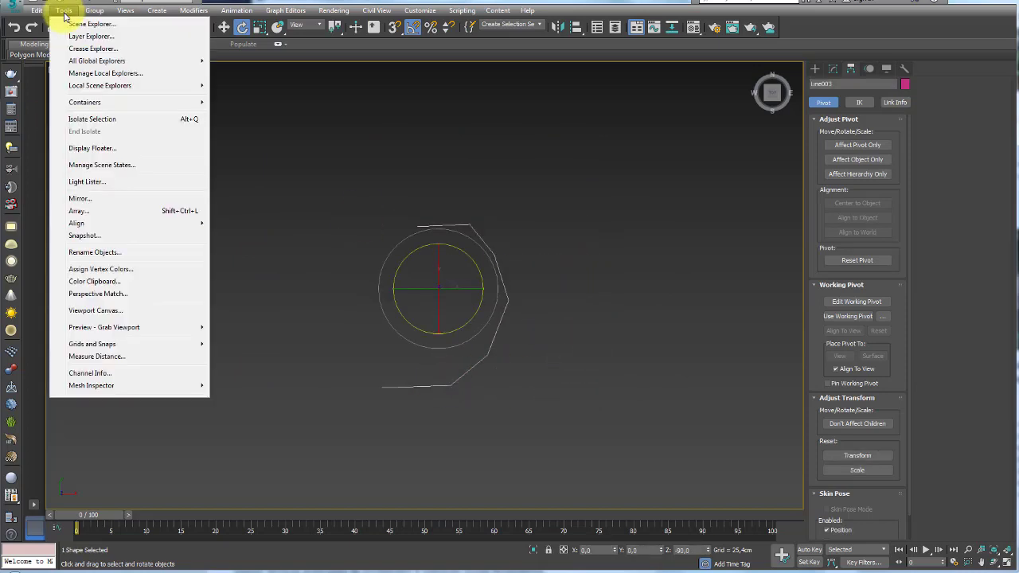
# - Use Tools > Array to make 8 instances of Line003 with a 360-degree total Z rotation
pyautogui.click(94, 211)
pyautogui.moveTo(546, 182); pyautogui.dragTo(730, 104)
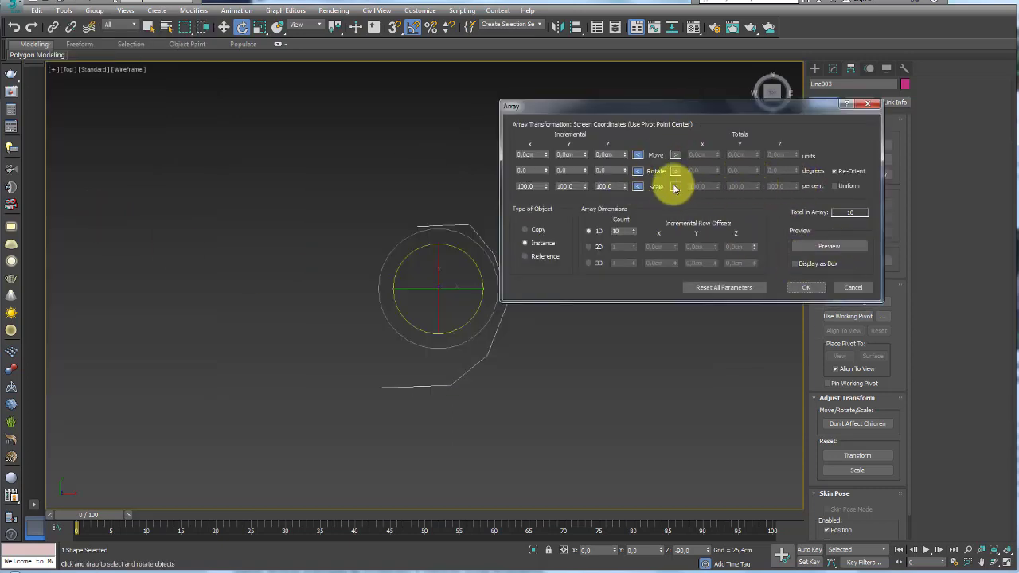
pyautogui.click(675, 172)
pyautogui.click(784, 170)
pyautogui.write('360')
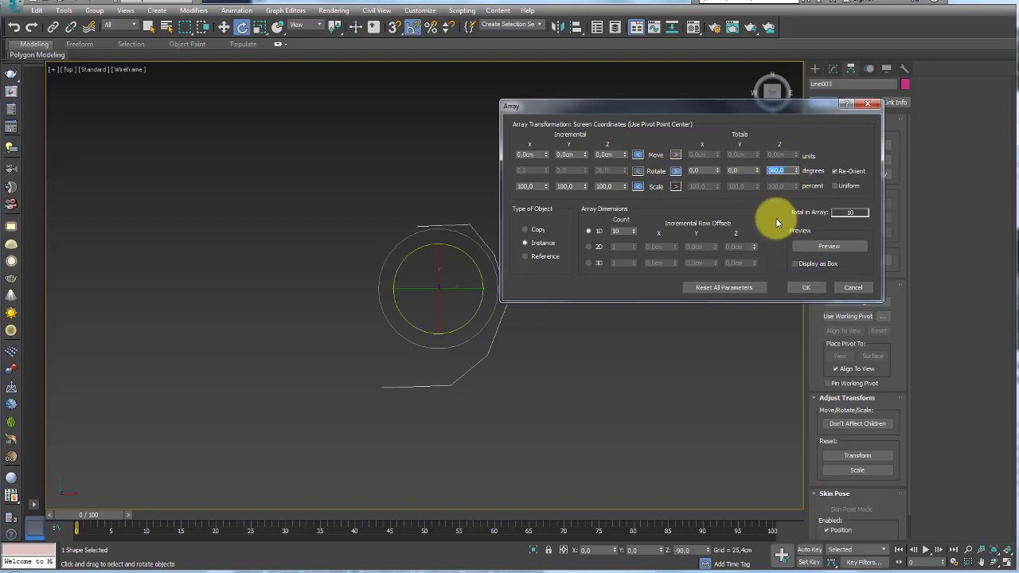
pyautogui.click(823, 246)
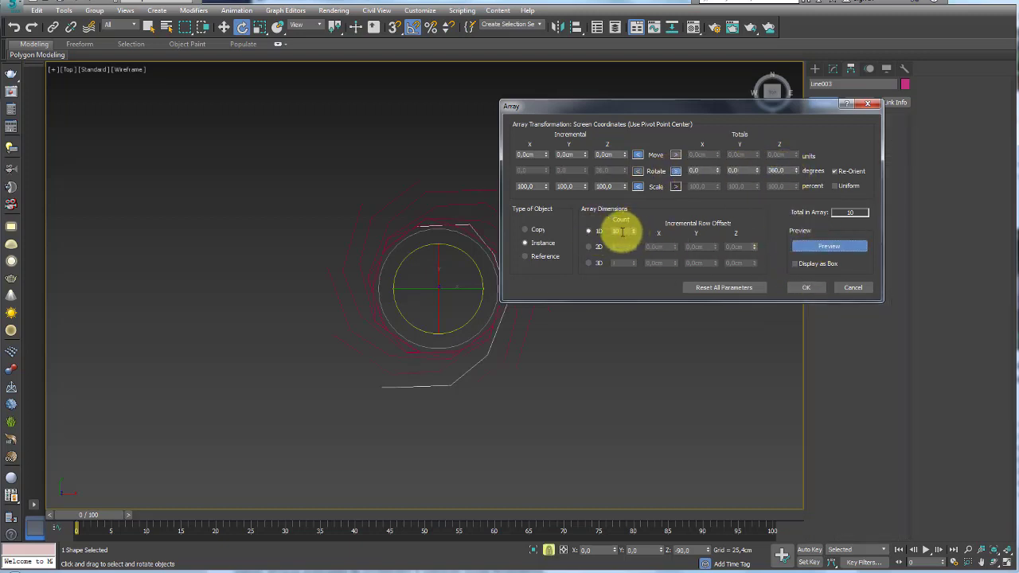
pyautogui.click(617, 232)
pyautogui.write('8')
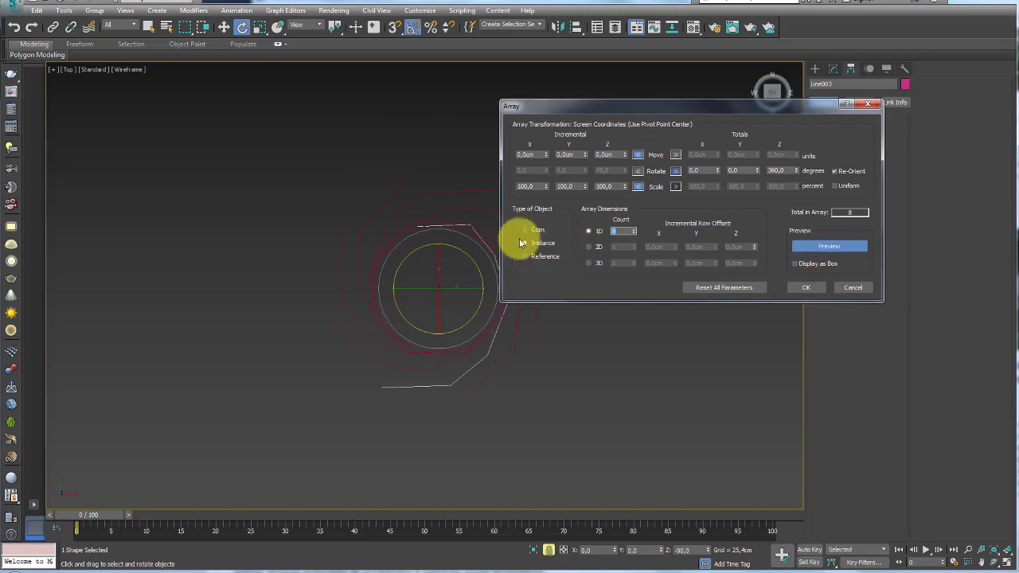
pyautogui.moveTo(557, 236)
pyautogui.mouseDown()
pyautogui.moveTo(512, 240)
pyautogui.moveTo(567, 252)
pyautogui.mouseUp()
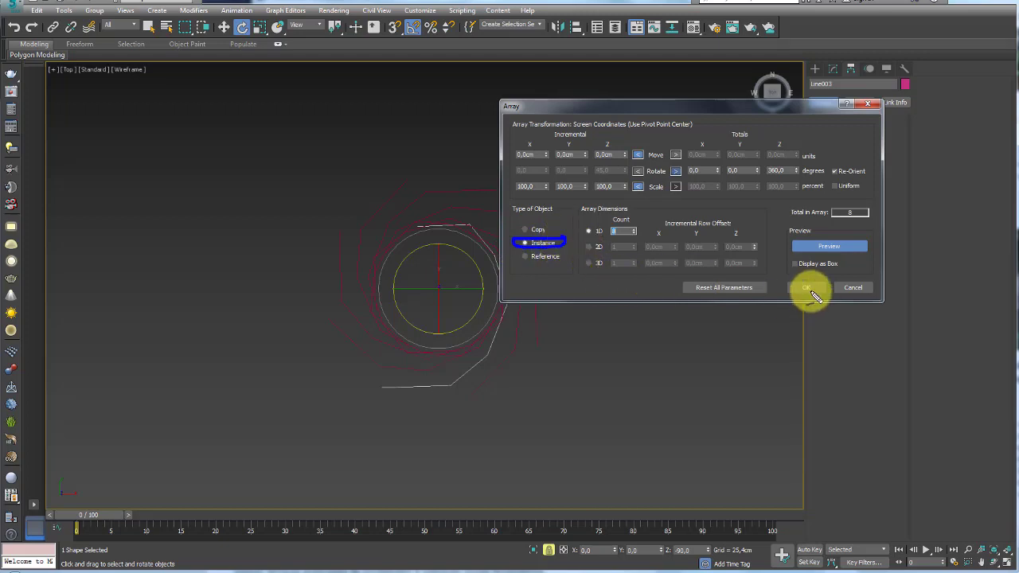
pyautogui.click(808, 288)
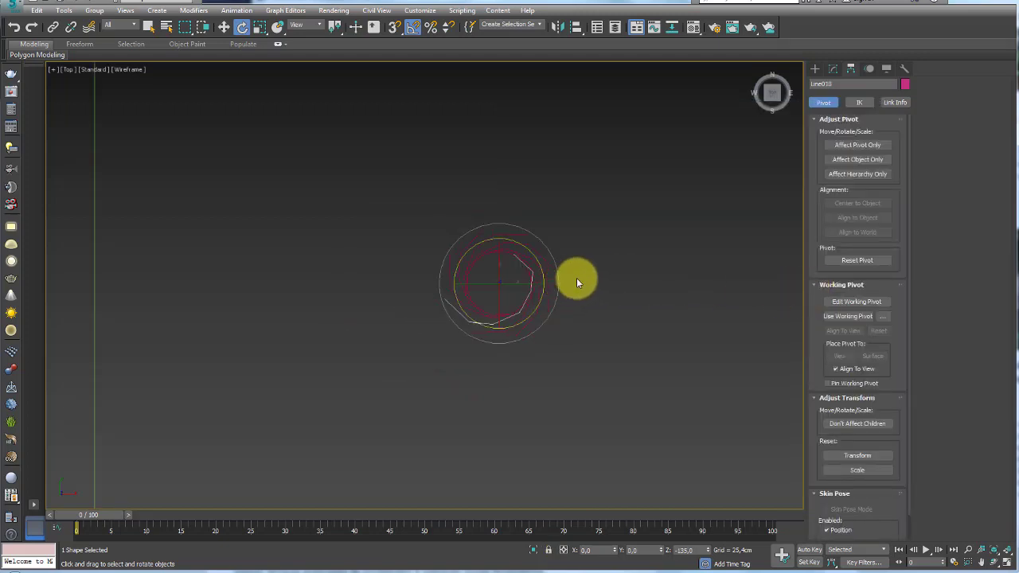
# - Move Line006's spline sub-object to reshape the ring of all eight instanced petal curves
pyautogui.click(544, 259)
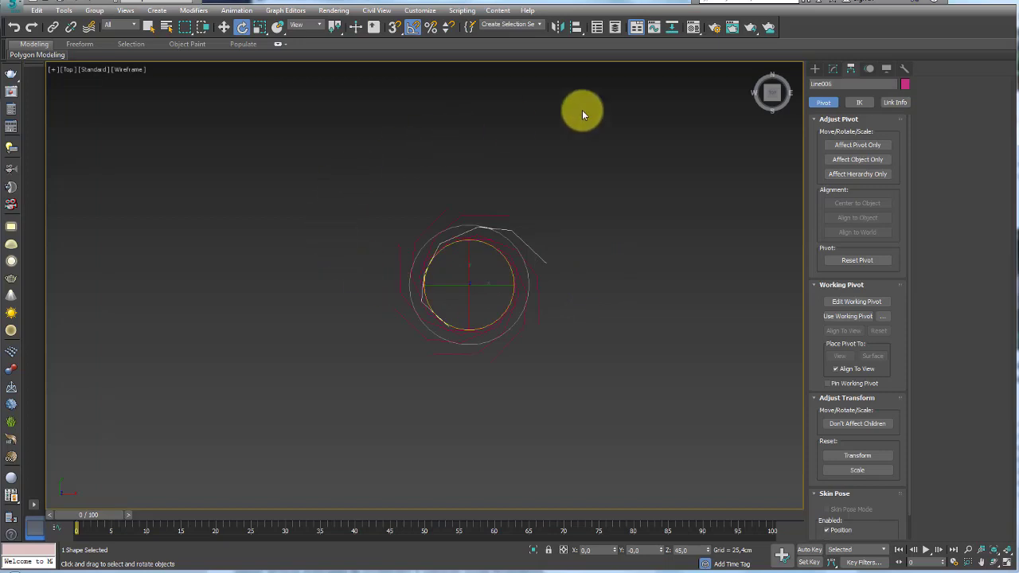
pyautogui.click(833, 69)
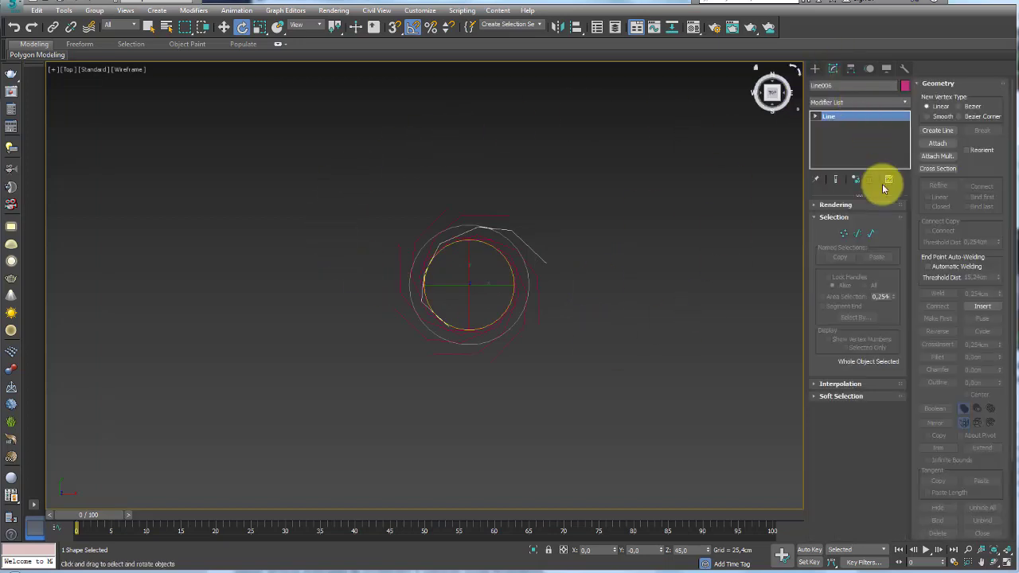
pyautogui.click(872, 234)
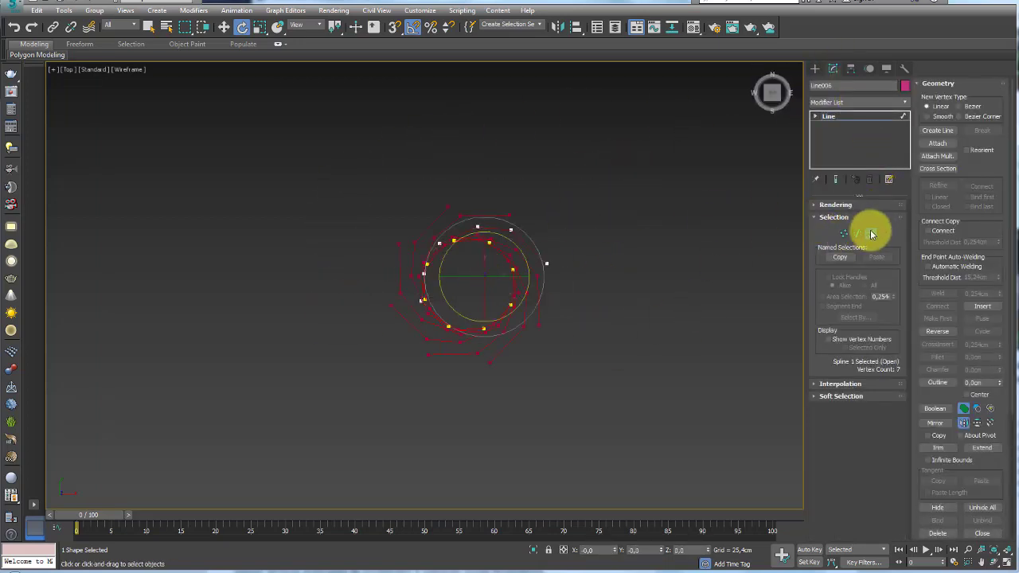
pyautogui.press('w')
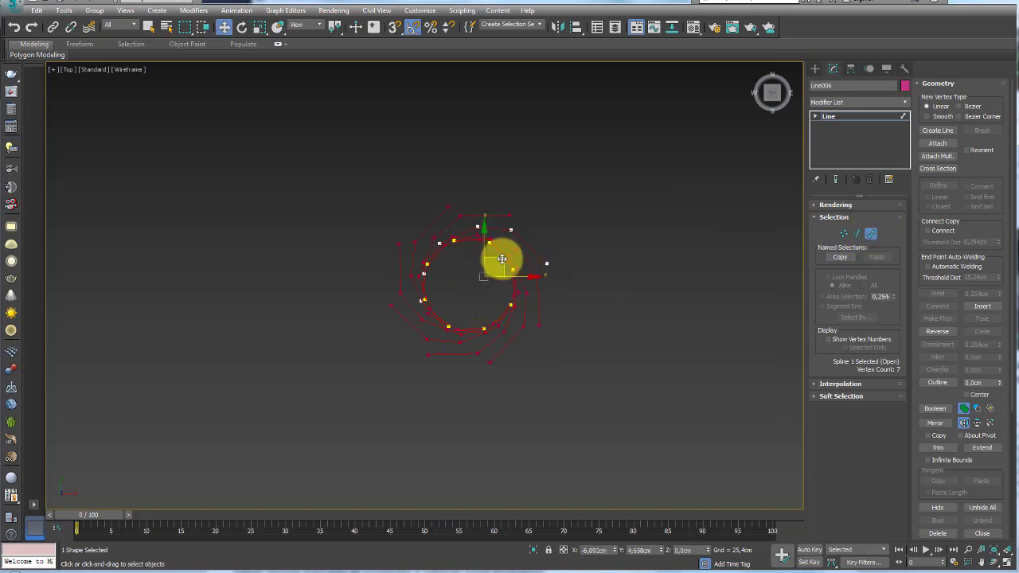
pyautogui.moveTo(502, 260)
pyautogui.mouseDown()
pyautogui.moveTo(480, 238)
pyautogui.moveTo(518, 207)
pyautogui.moveTo(552, 299)
pyautogui.moveTo(584, 275)
pyautogui.moveTo(557, 239)
pyautogui.moveTo(518, 276)
pyautogui.moveTo(465, 245)
pyautogui.moveTo(432, 193)
pyautogui.moveTo(488, 141)
pyautogui.moveTo(552, 175)
pyautogui.moveTo(556, 228)
pyautogui.moveTo(530, 259)
pyautogui.moveTo(498, 261)
pyautogui.moveTo(483, 236)
pyautogui.moveTo(504, 257)
pyautogui.moveTo(531, 262)
pyautogui.mouseUp()
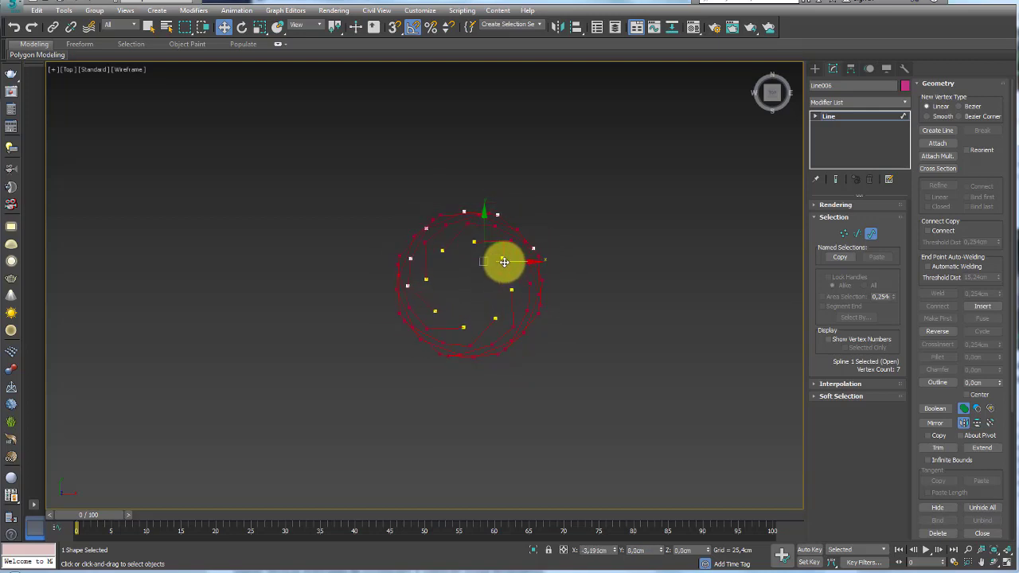
pyautogui.moveTo(514, 258)
pyautogui.mouseDown()
pyautogui.moveTo(479, 226)
pyautogui.moveTo(488, 253)
pyautogui.mouseUp()
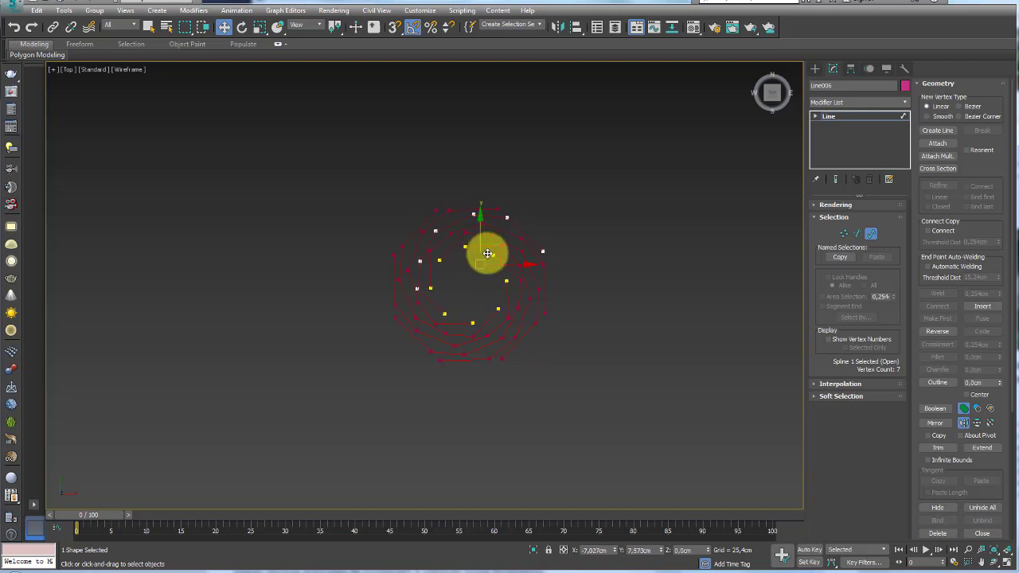
pyautogui.click(841, 118)
# - In Perspective, select all eight petal curves and convert them to Editable Spline
pyautogui.press('p')
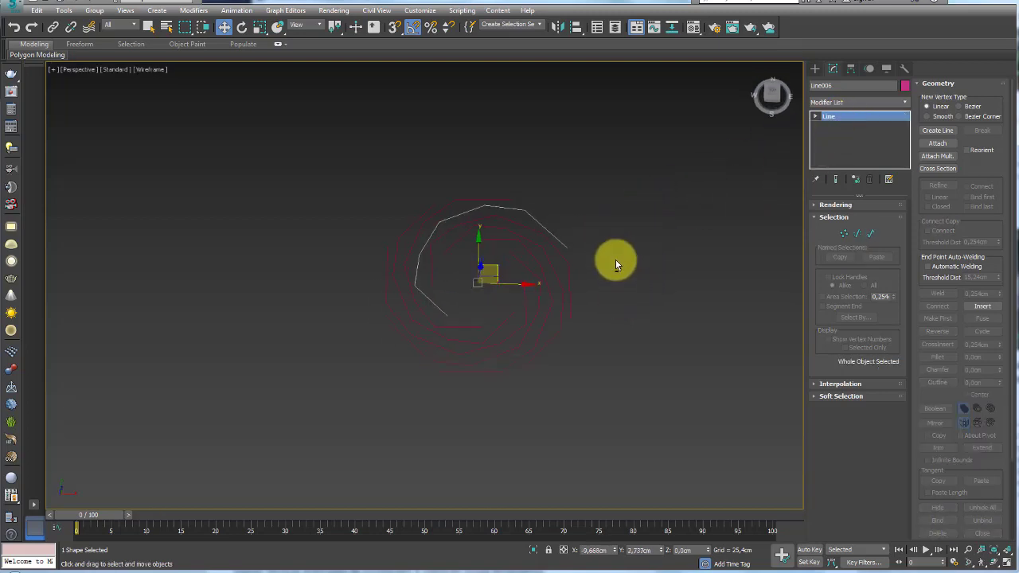
pyautogui.hotkey('ctrl', 'a')
pyautogui.moveTo(604, 323)
pyautogui.keyDown('alt'); pyautogui.mouseDown(button='middle')
pyautogui.moveTo(308, 320)
pyautogui.moveTo(493, 257)
pyautogui.mouseUp(button='middle'); pyautogui.keyUp('alt')
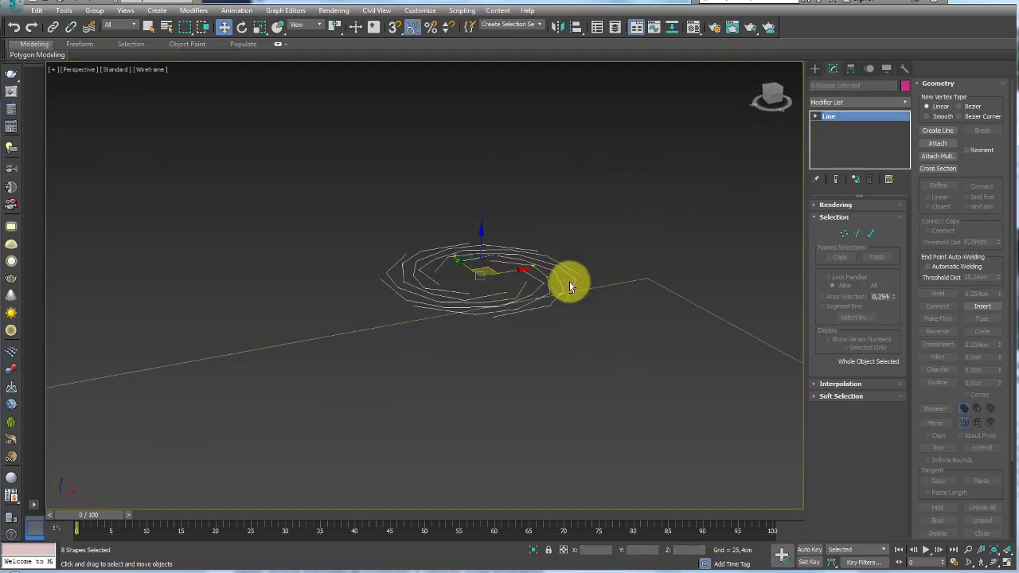
pyautogui.rightClick(493, 256)
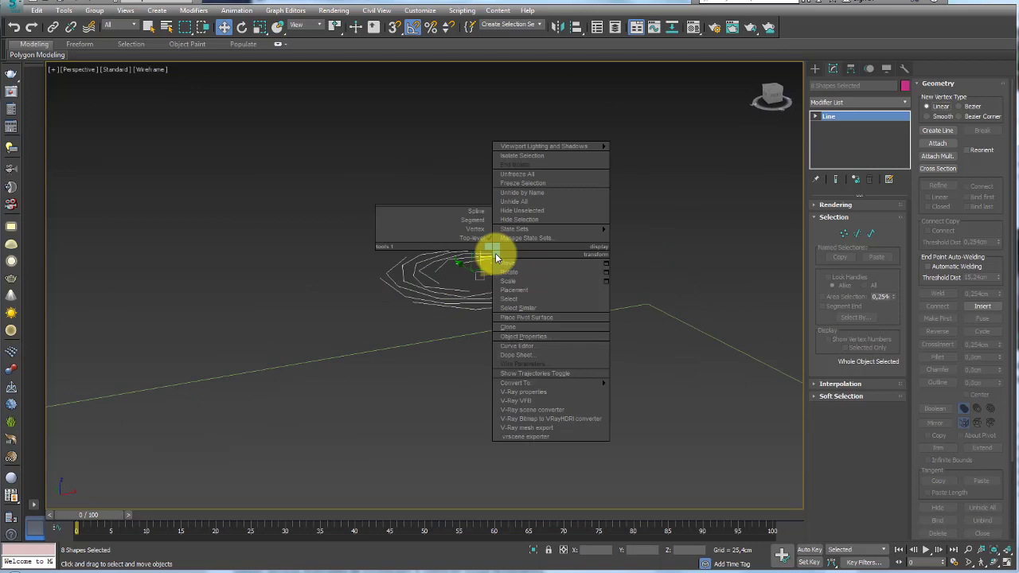
pyautogui.moveTo(515, 383)
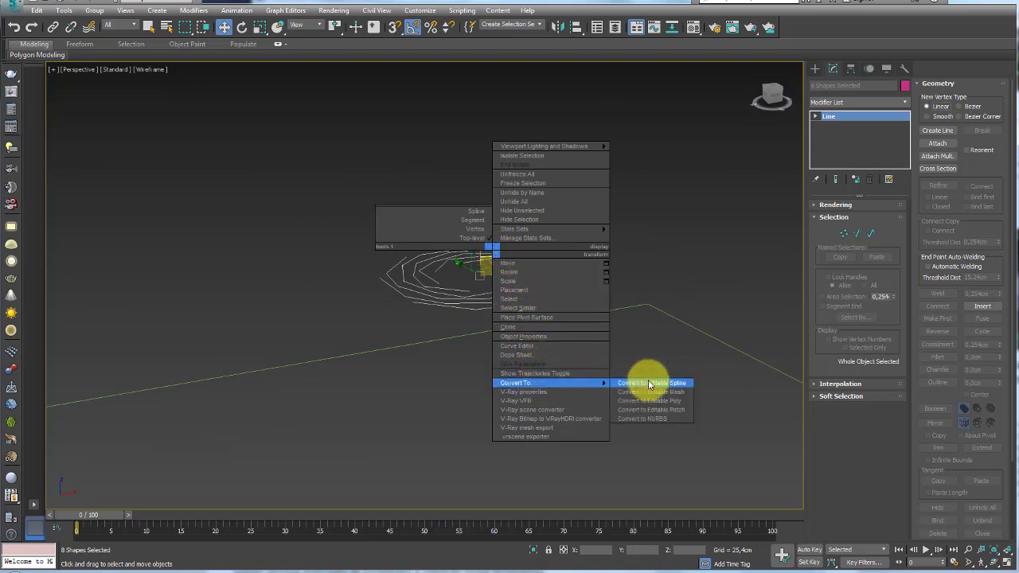
pyautogui.click(657, 383)
pyautogui.keyDown('alt'); pyautogui.moveTo(612, 290); pyautogui.dragTo(570, 259, button='middle'); pyautogui.keyUp('alt')
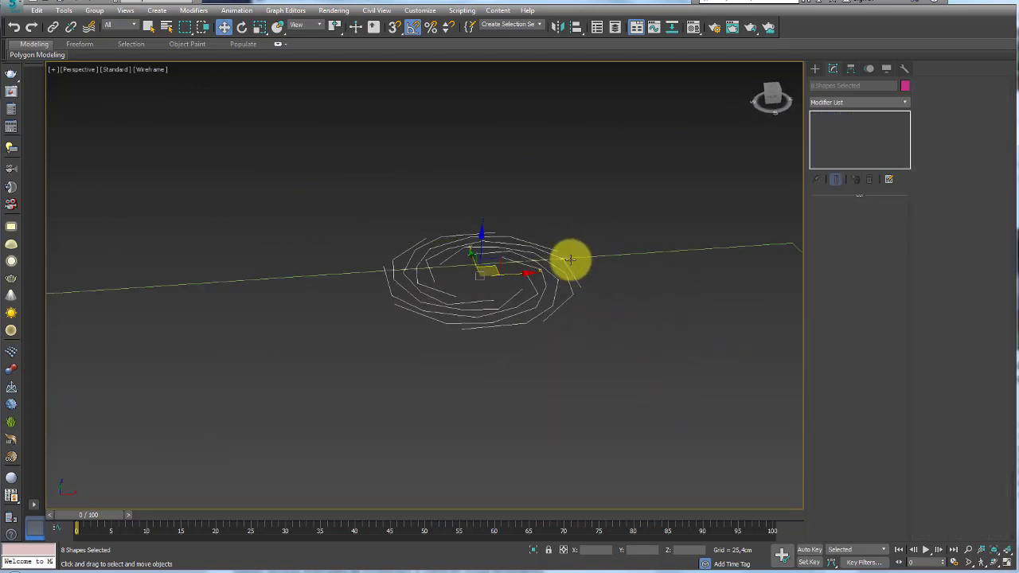
pyautogui.click(565, 266)
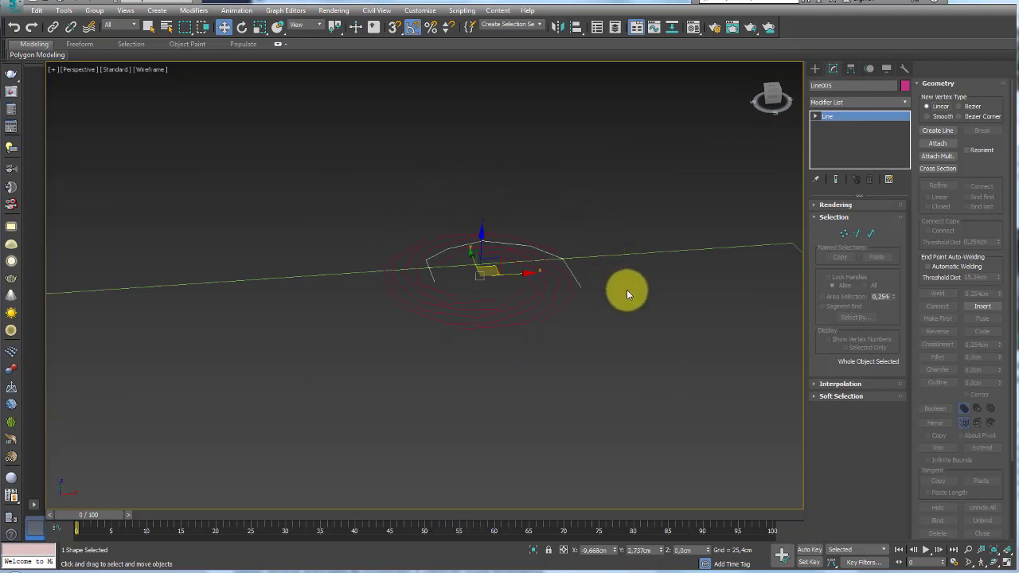
# - Attach Line010 through Line003 into Line005 as a single spline shape
pyautogui.click(937, 156)
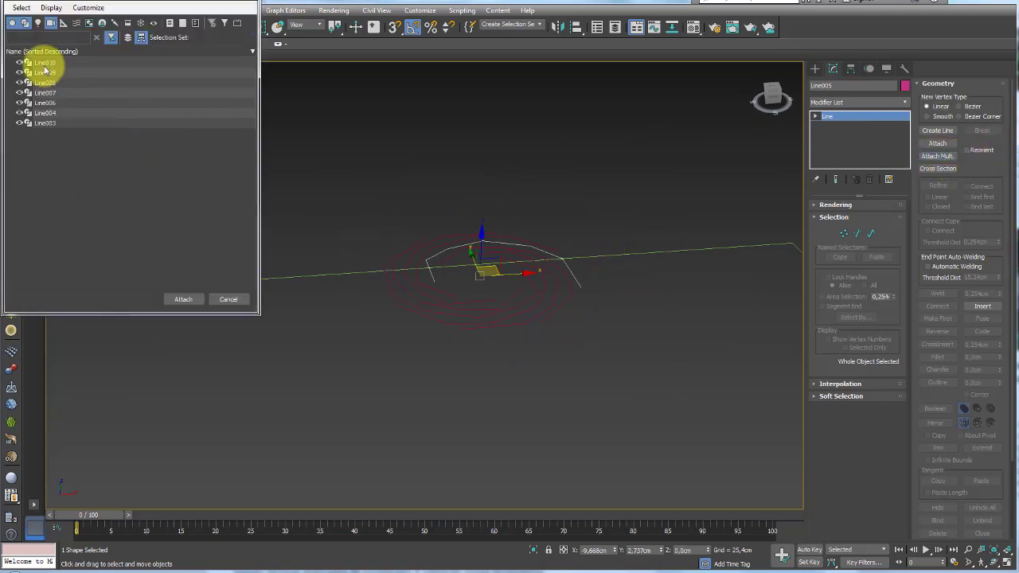
pyautogui.click(45, 62)
pyautogui.keyDown('shift'); pyautogui.click(49, 123); pyautogui.keyUp('shift')
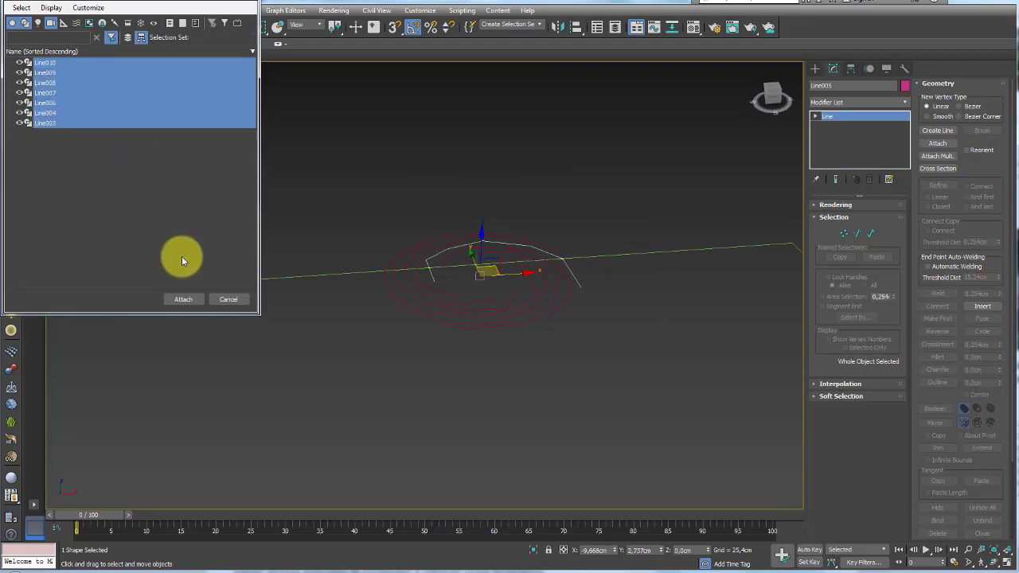
pyautogui.click(184, 299)
pyautogui.moveTo(796, 239)
pyautogui.keyDown('alt'); pyautogui.mouseDown(button='middle')
pyautogui.moveTo(528, 268)
pyautogui.moveTo(470, 332)
pyautogui.moveTo(489, 246)
pyautogui.moveTo(547, 215)
pyautogui.mouseUp(button='middle'); pyautogui.keyUp('alt')
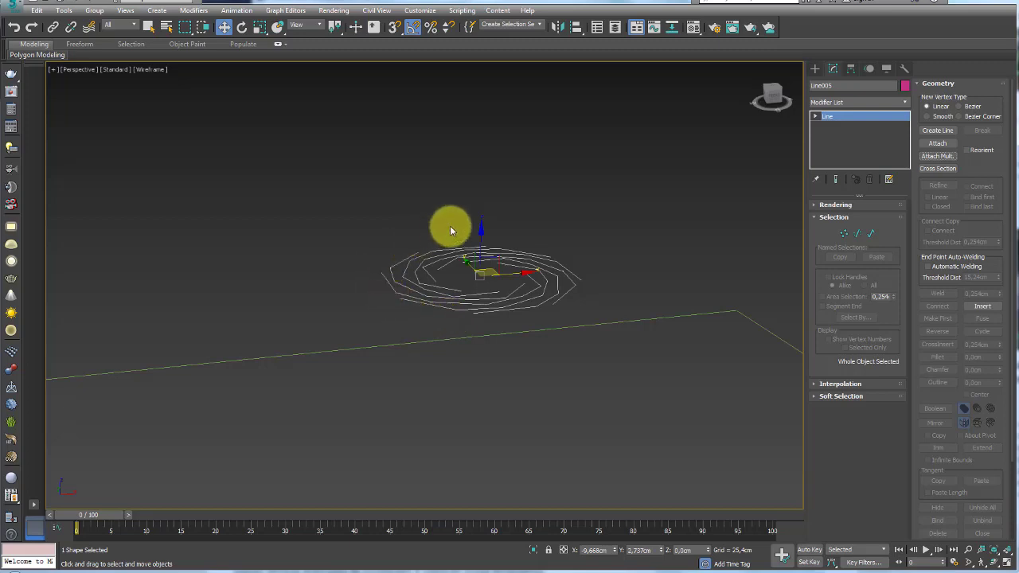
# - Rename the joined spline object to 'botlo'
pyautogui.click(843, 86)
pyautogui.write('botão')
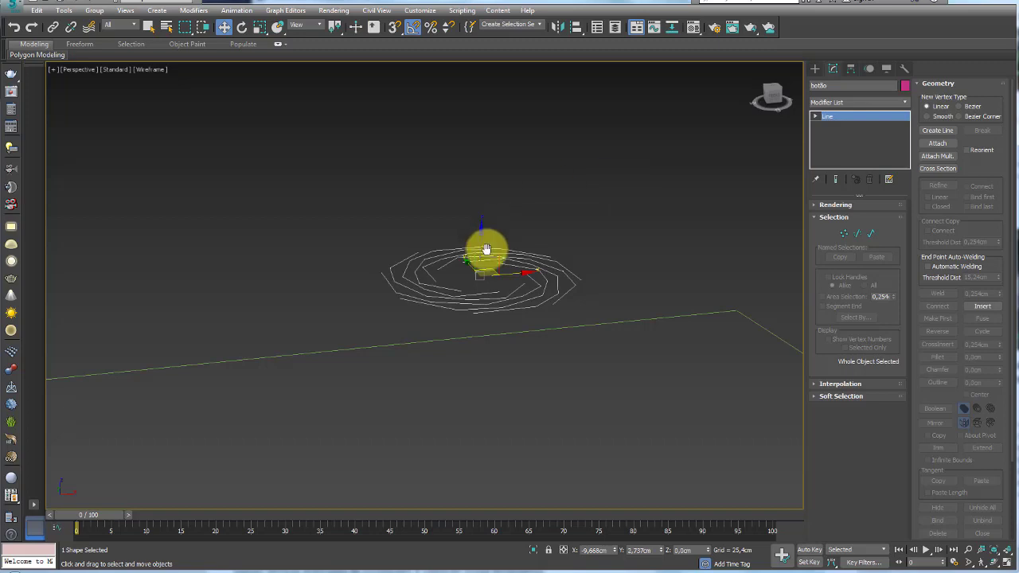
pyautogui.scroll(-3, 486, 250)
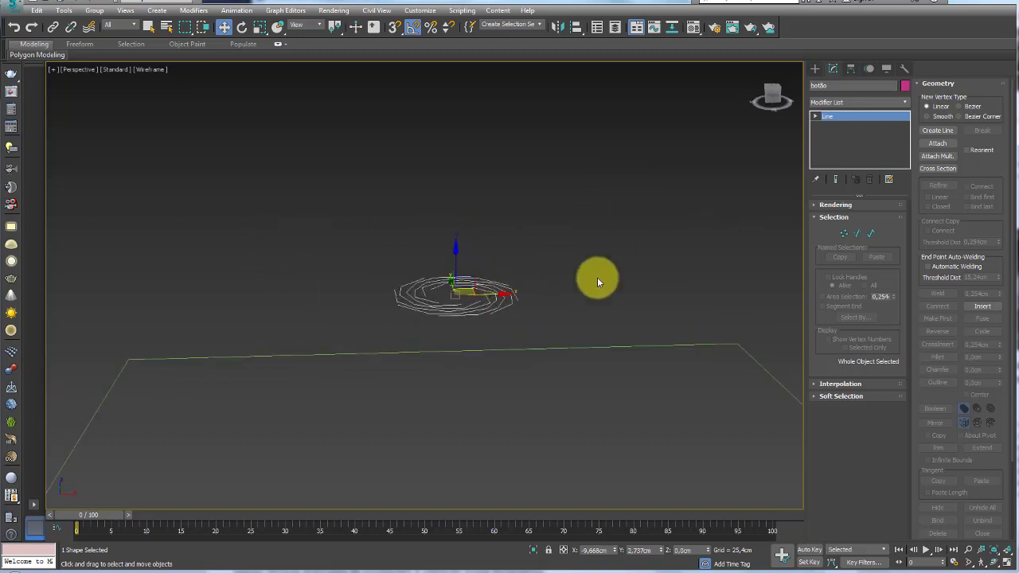
pyautogui.moveTo(597, 277)
pyautogui.keyDown('alt'); pyautogui.mouseDown(button='middle')
pyautogui.moveTo(505, 295)
pyautogui.moveTo(455, 318)
pyautogui.moveTo(516, 303)
pyautogui.moveTo(519, 316)
pyautogui.mouseUp(button='middle'); pyautogui.keyUp('alt')
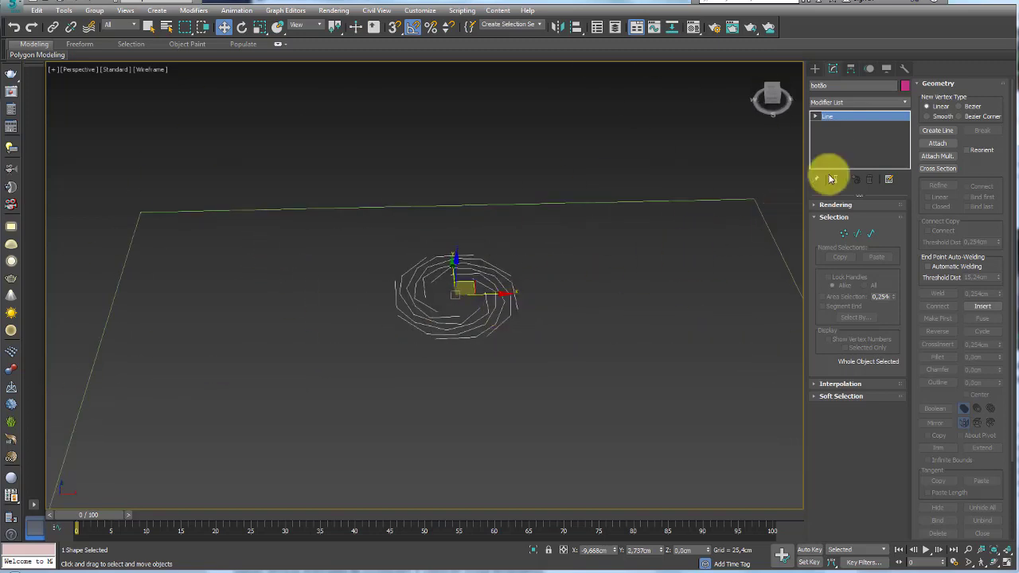
# - Add an Extrude modifier raising the joined petal shape to 55.86 cm
pyautogui.click(906, 101)
pyautogui.moveTo(905, 141); pyautogui.dragTo(908, 204)
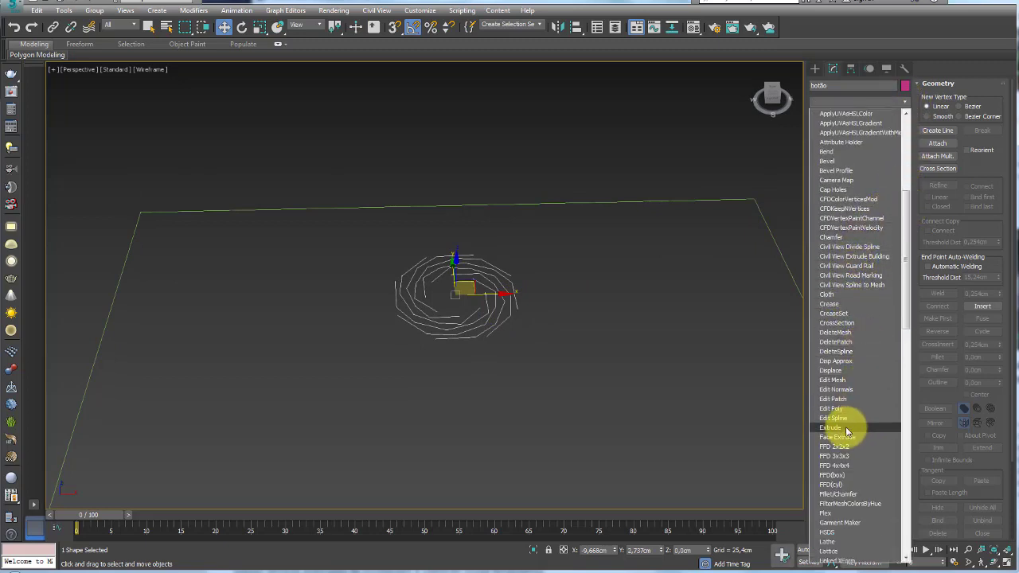
pyautogui.click(831, 456)
pyautogui.moveTo(889, 220); pyautogui.dragTo(884, 193)
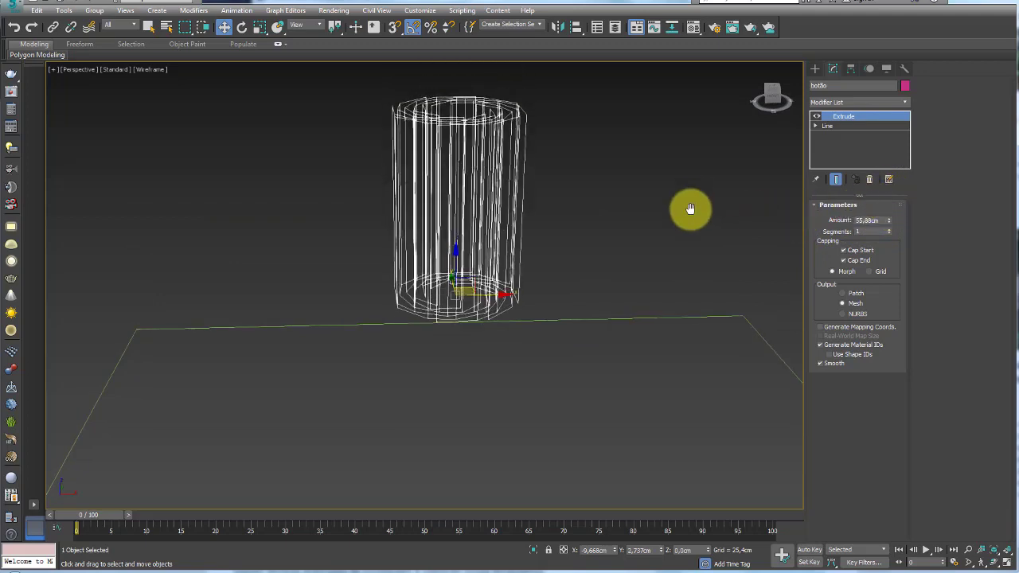
# - Switch to shaded display over the rose photo and scroll the Modifier List to Edit Poly
pyautogui.press('F3')
pyautogui.moveTo(687, 209)
pyautogui.keyDown('alt'); pyautogui.mouseDown(button='middle')
pyautogui.moveTo(411, 218)
pyautogui.moveTo(484, 177)
pyautogui.mouseUp(button='middle'); pyautogui.keyUp('alt')
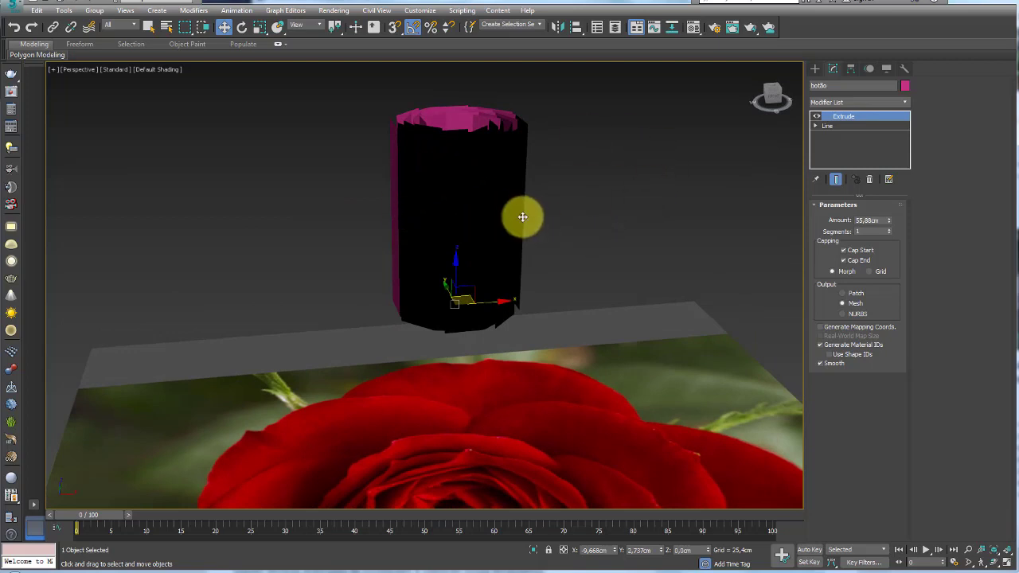
pyautogui.keyDown('alt'); pyautogui.moveTo(522, 217); pyautogui.dragTo(535, 199, button='middle'); pyautogui.keyUp('alt')
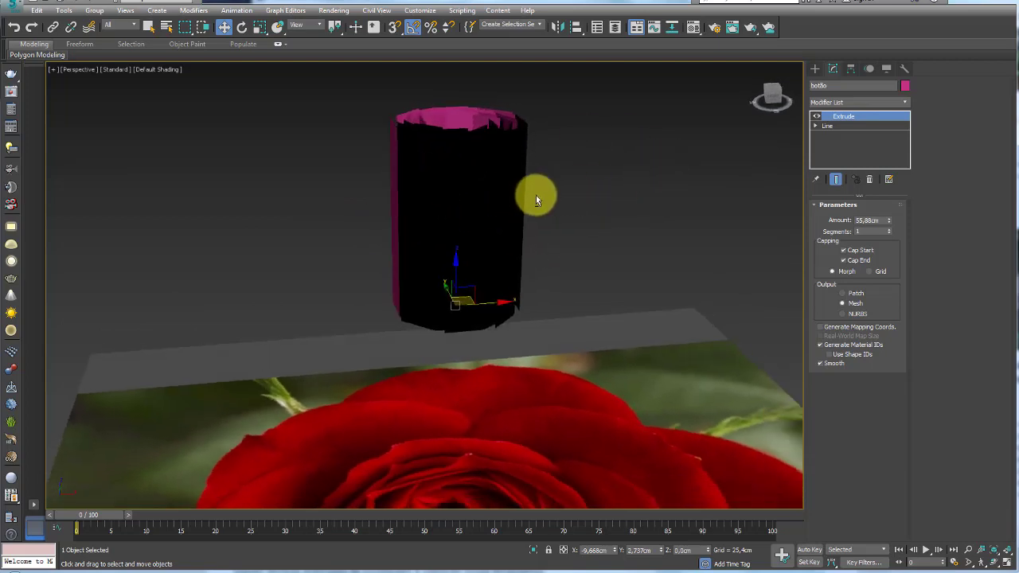
pyautogui.click(905, 105)
pyautogui.moveTo(905, 125); pyautogui.dragTo(880, 248)
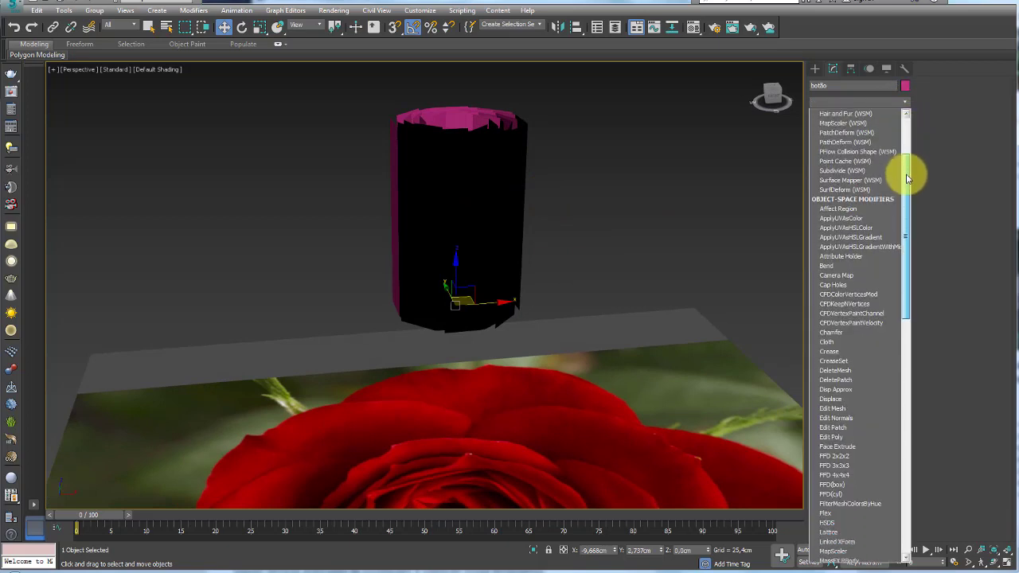
# - Add Edit Poly, select the whole element, and flip the cylinder's faces outward
pyautogui.click(836, 342)
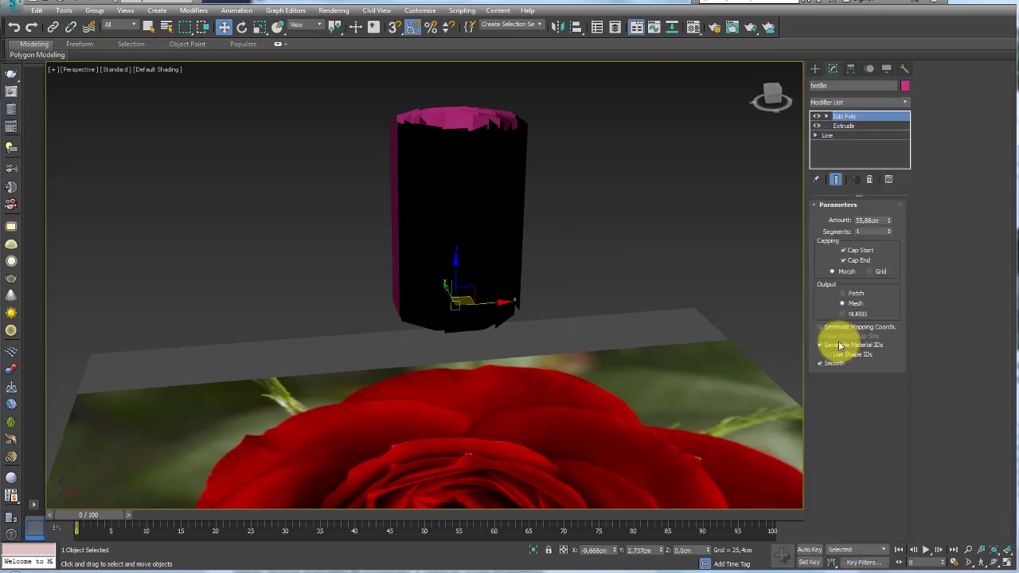
pyautogui.click(881, 295)
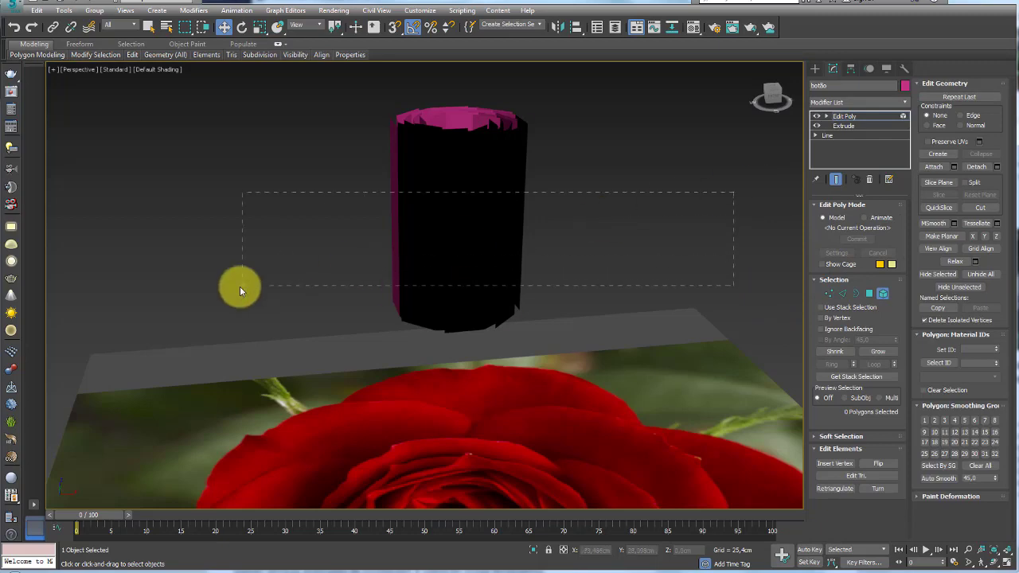
pyautogui.moveTo(239, 286); pyautogui.dragTo(241, 285)
pyautogui.moveTo(636, 164)
pyautogui.keyDown('alt'); pyautogui.mouseDown(button='middle')
pyautogui.moveTo(626, 244)
pyautogui.moveTo(618, 160)
pyautogui.mouseUp(button='middle'); pyautogui.keyUp('alt')
pyautogui.click(879, 463)
pyautogui.click(844, 116)
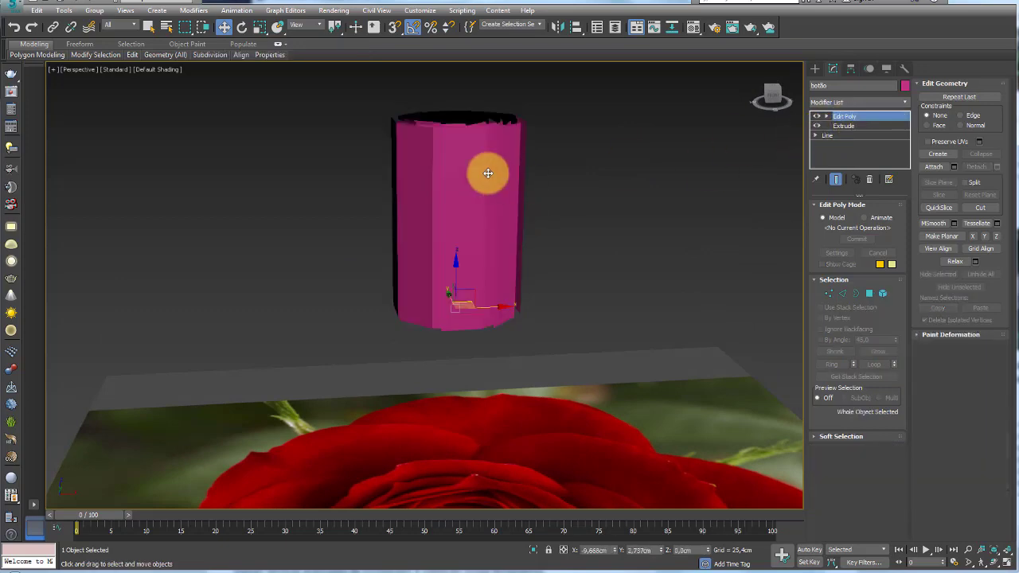
# - Show edged faces, select the vertical edges, and Connect them into a horizontal ring
pyautogui.moveTo(488, 172)
pyautogui.keyDown('alt'); pyautogui.mouseDown(button='middle')
pyautogui.moveTo(482, 230)
pyautogui.moveTo(492, 179)
pyautogui.mouseUp(button='middle'); pyautogui.keyUp('alt')
pyautogui.press('F4')
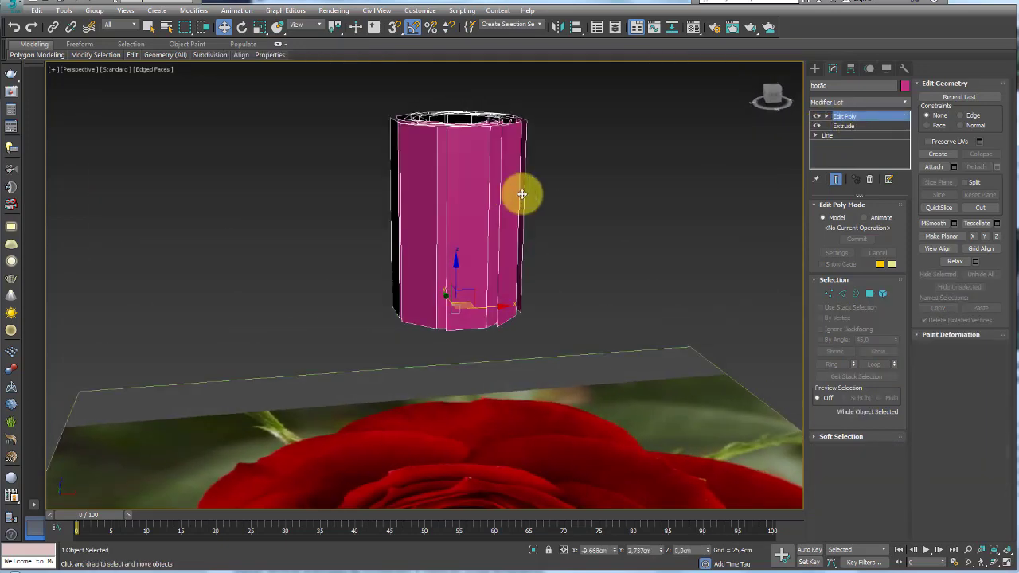
pyautogui.click(843, 294)
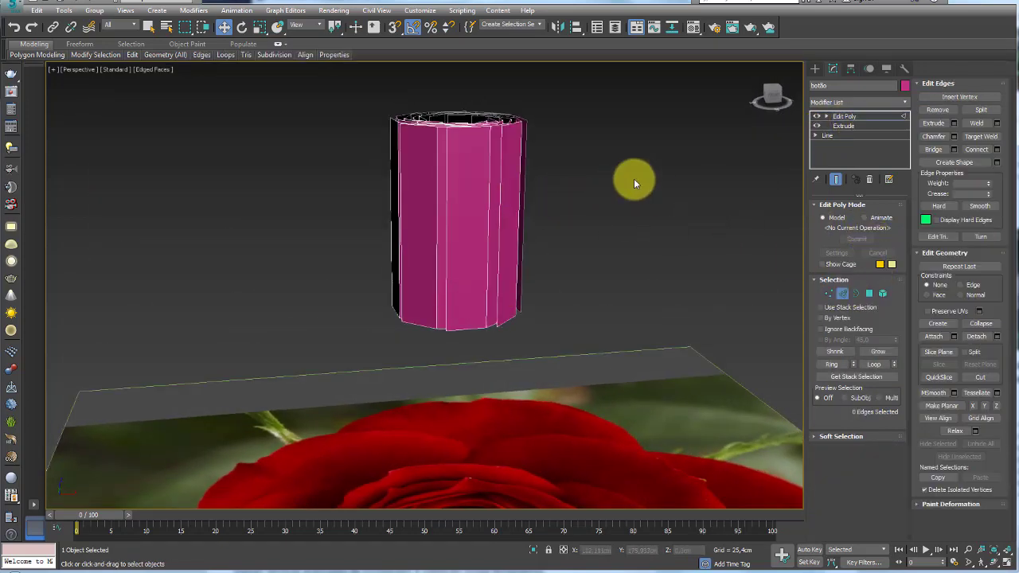
pyautogui.moveTo(249, 221); pyautogui.dragTo(248, 222)
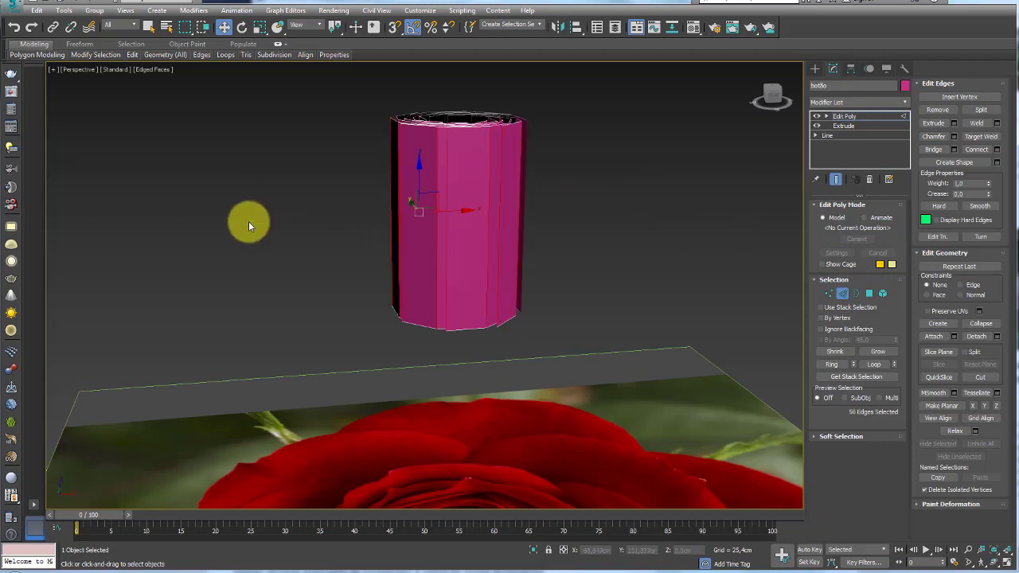
pyautogui.press('F3')
pyautogui.press('F3')
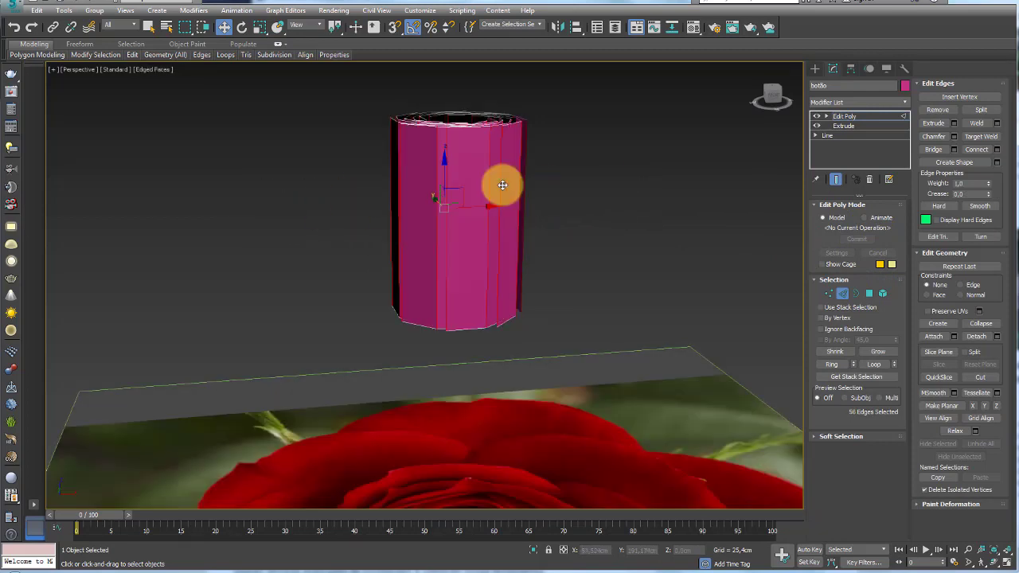
pyautogui.click(978, 150)
# - Scale the middle edge ring outward into a barrel bulge, then add another ring above it
pyautogui.moveTo(561, 154)
pyautogui.keyDown('alt'); pyautogui.mouseDown(button='middle')
pyautogui.moveTo(572, 210)
pyautogui.moveTo(558, 218)
pyautogui.mouseUp(button='middle'); pyautogui.keyUp('alt')
pyautogui.press('r')
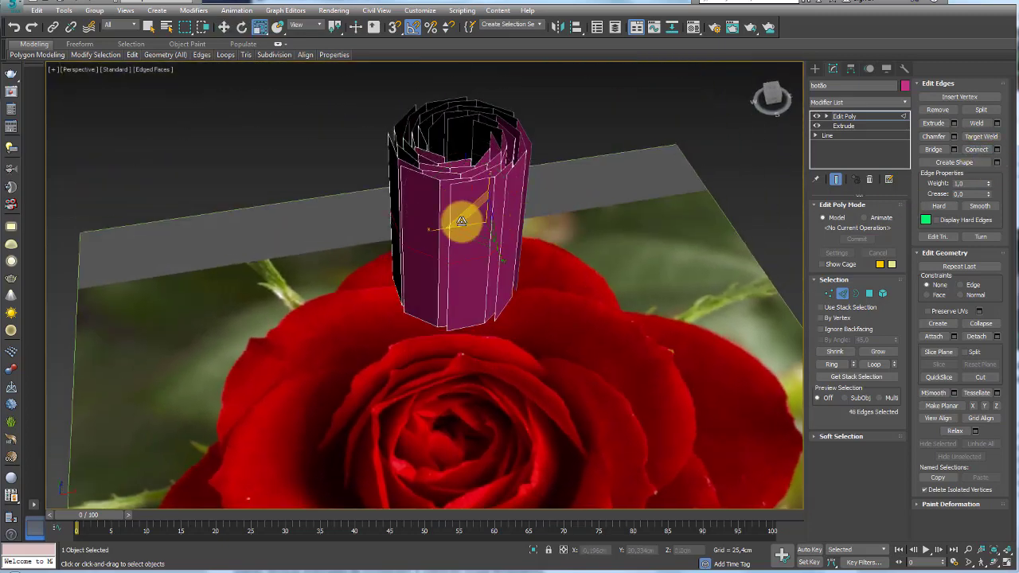
pyautogui.moveTo(479, 215); pyautogui.dragTo(477, 199)
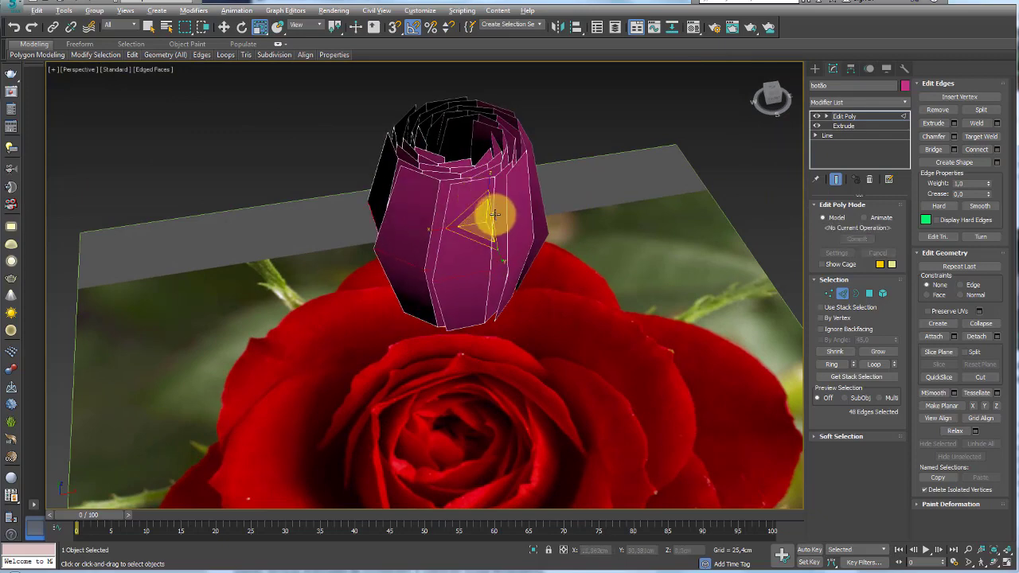
pyautogui.moveTo(478, 199)
pyautogui.keyDown('alt'); pyautogui.mouseDown(button='middle')
pyautogui.moveTo(491, 174)
pyautogui.moveTo(475, 213)
pyautogui.mouseUp(button='middle'); pyautogui.keyUp('alt')
pyautogui.moveTo(474, 213); pyautogui.dragTo(477, 210)
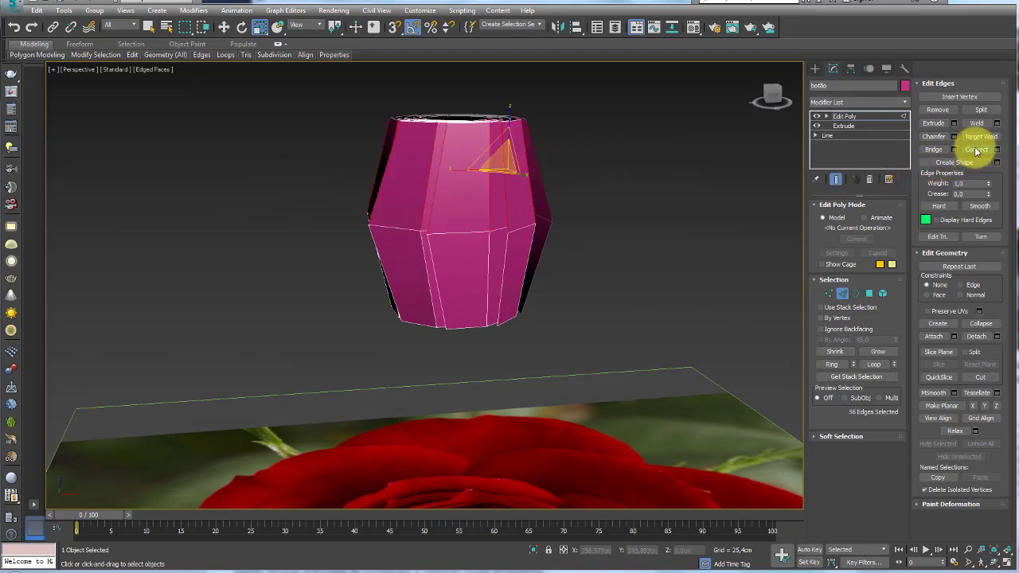
pyautogui.click(977, 148)
pyautogui.click(829, 293)
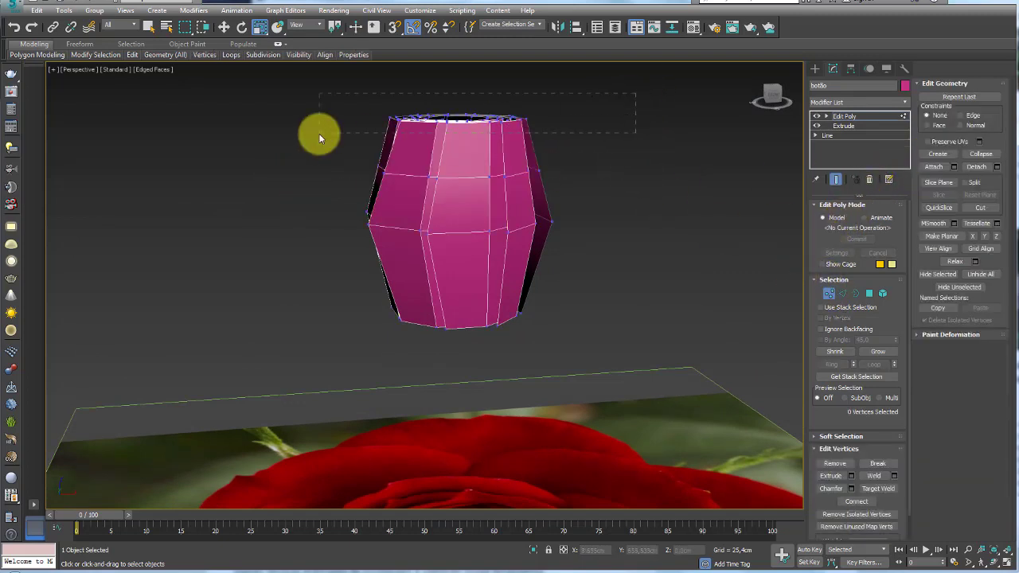
# - Select the top rim vertices and scale them inward to narrow the opening
pyautogui.moveTo(319, 139); pyautogui.dragTo(320, 140)
pyautogui.scroll(2, 457, 171)
pyautogui.moveTo(466, 155); pyautogui.dragTo(466, 179)
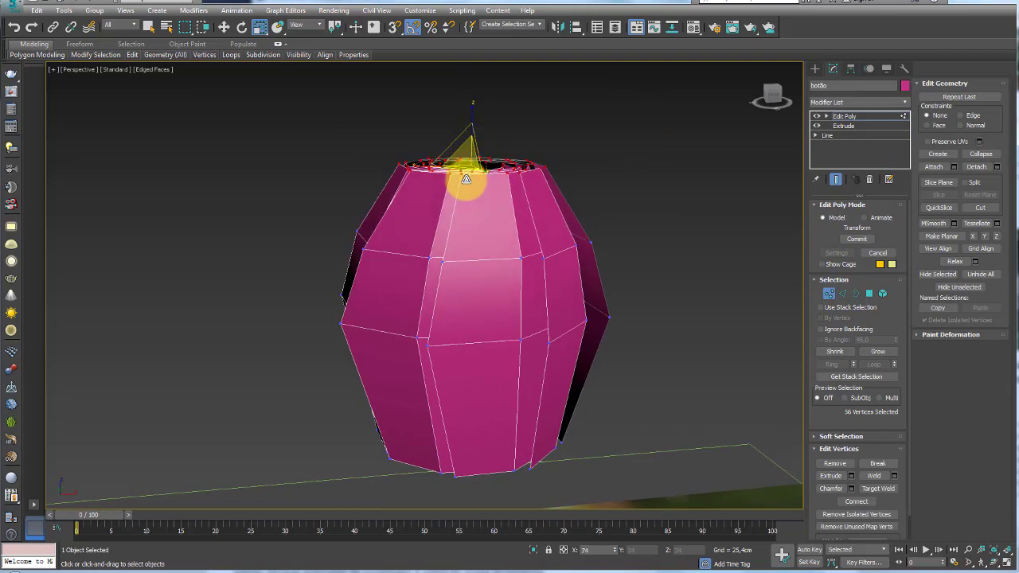
pyautogui.moveTo(489, 182)
pyautogui.keyDown('alt'); pyautogui.mouseDown(button='middle')
pyautogui.moveTo(530, 241)
pyautogui.moveTo(546, 303)
pyautogui.moveTo(485, 255)
pyautogui.mouseUp(button='middle'); pyautogui.keyUp('alt')
pyautogui.scroll(3, 459, 239)
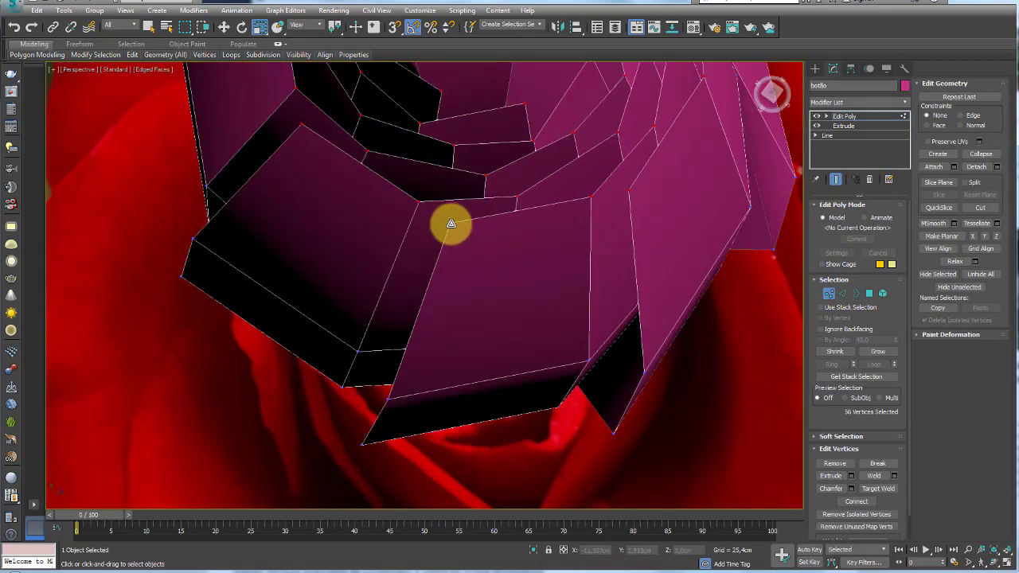
pyautogui.scroll(-5, 550, 216)
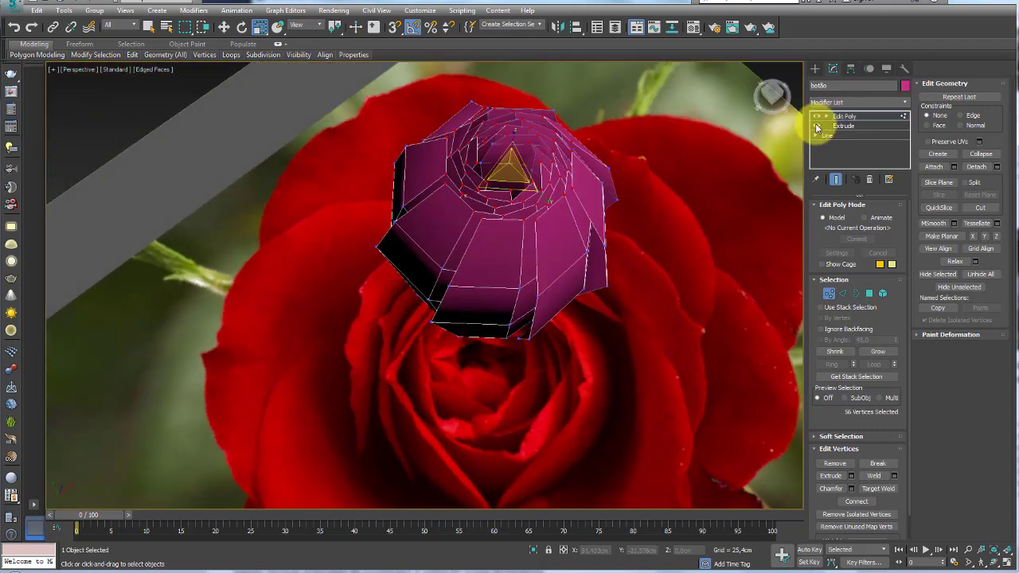
# - Add a TurboSmooth modifier with 1 iteration to round the bud
pyautogui.click(844, 120)
pyautogui.keyDown('alt'); pyautogui.moveTo(514, 194); pyautogui.dragTo(489, 198, button='middle'); pyautogui.keyUp('alt')
pyautogui.hotkey('ctrl', 't')
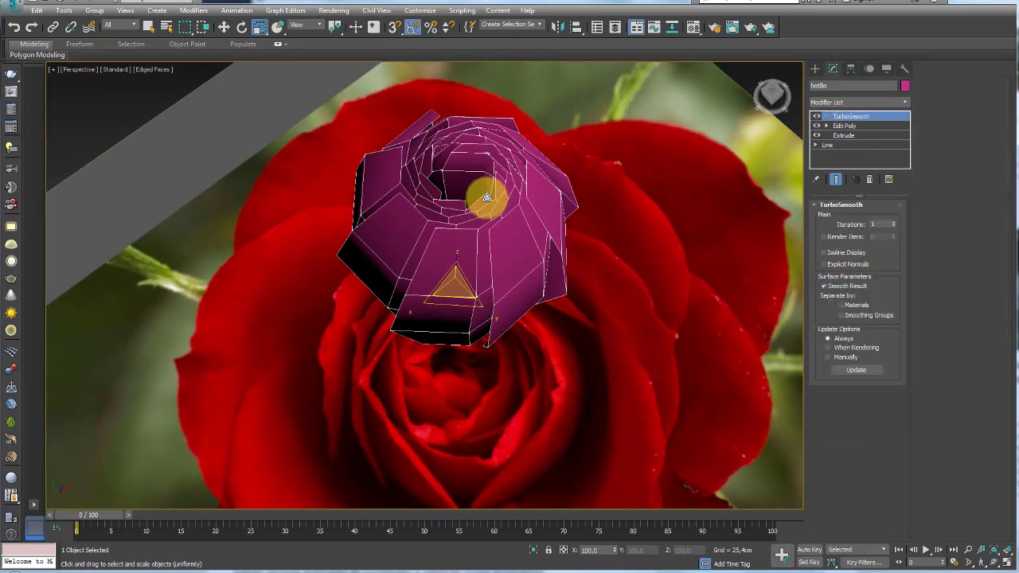
pyautogui.keyDown('alt'); pyautogui.moveTo(656, 235); pyautogui.dragTo(424, 161, button='middle'); pyautogui.keyUp('alt')
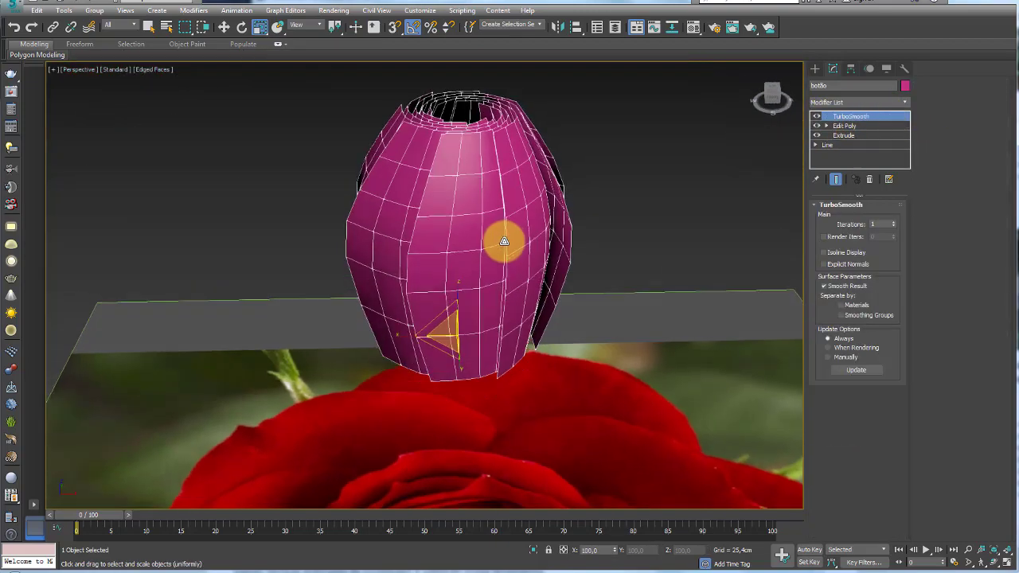
pyautogui.scroll(4, 425, 161)
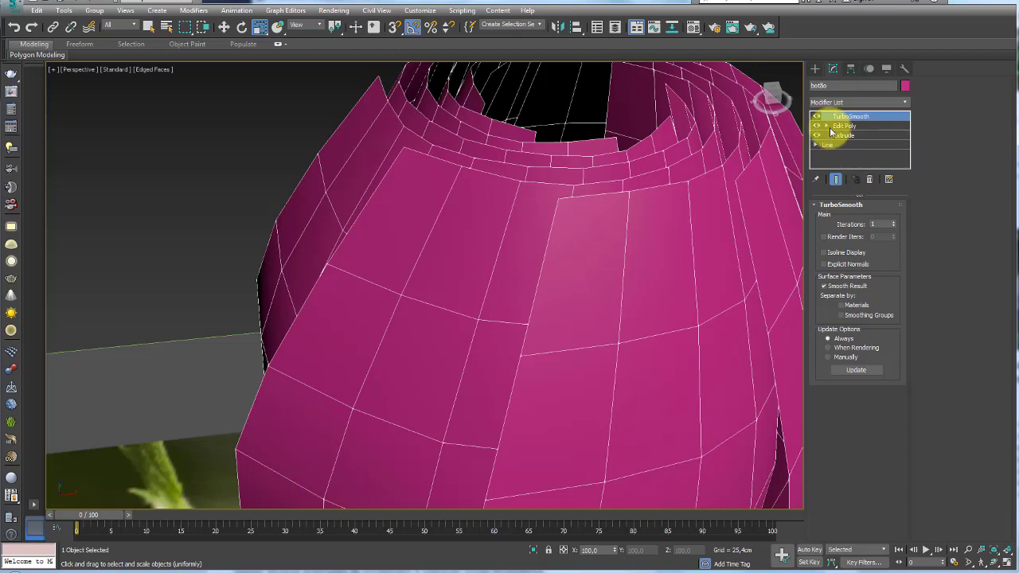
# - Remove a single stray rim vertex and check the smoothed result
pyautogui.click(848, 137)
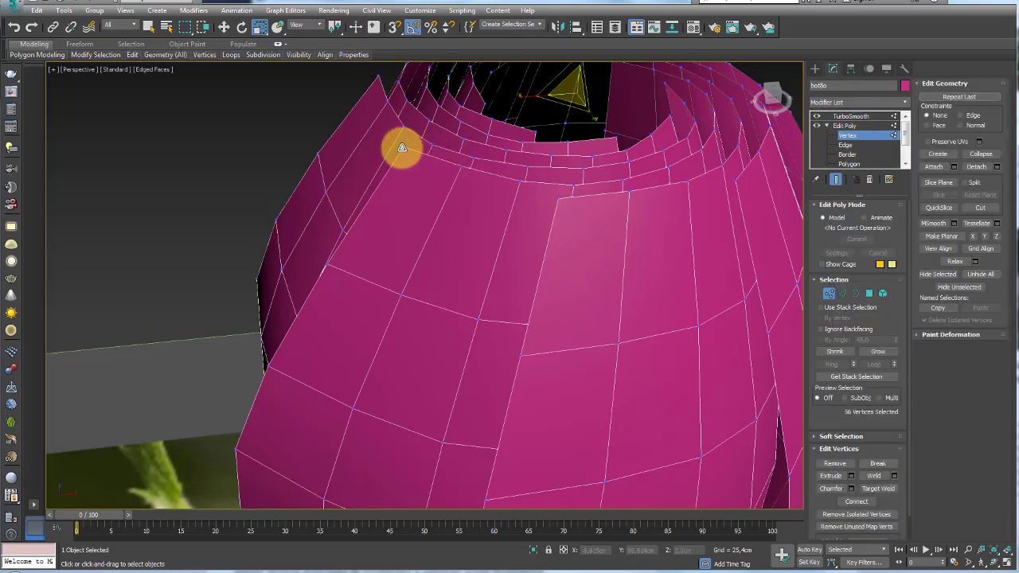
pyautogui.click(402, 147)
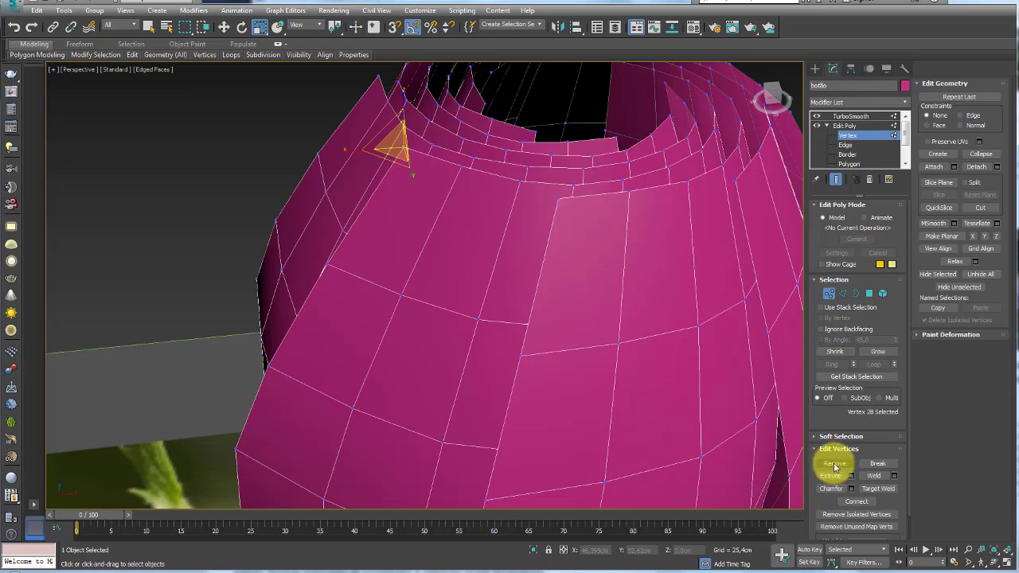
pyautogui.click(834, 464)
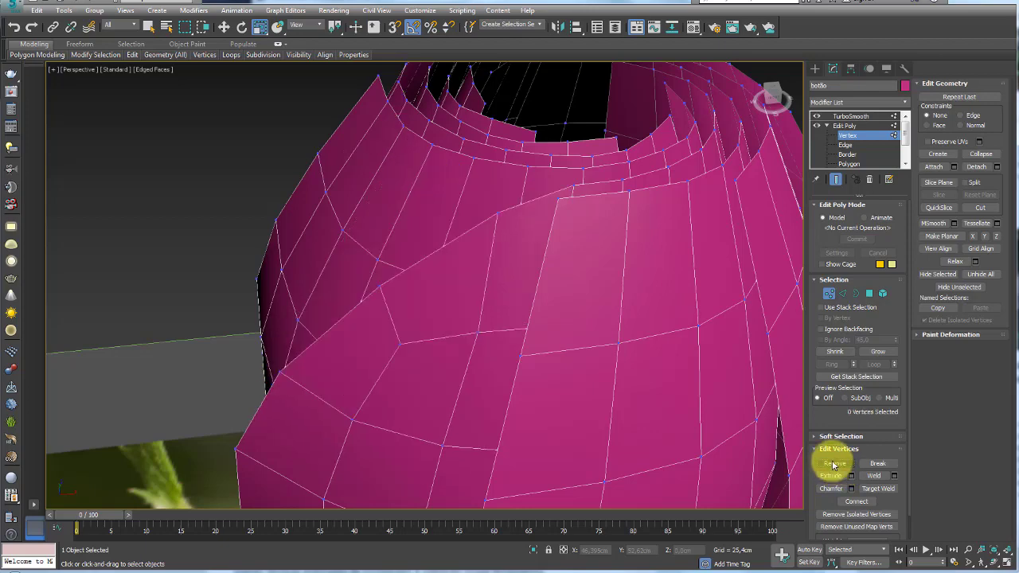
pyautogui.click(850, 116)
pyautogui.moveTo(546, 231)
pyautogui.keyDown('alt'); pyautogui.mouseDown(button='middle')
pyautogui.moveTo(655, 213)
pyautogui.moveTo(623, 230)
pyautogui.moveTo(518, 221)
pyautogui.mouseUp(button='middle'); pyautogui.keyUp('alt')
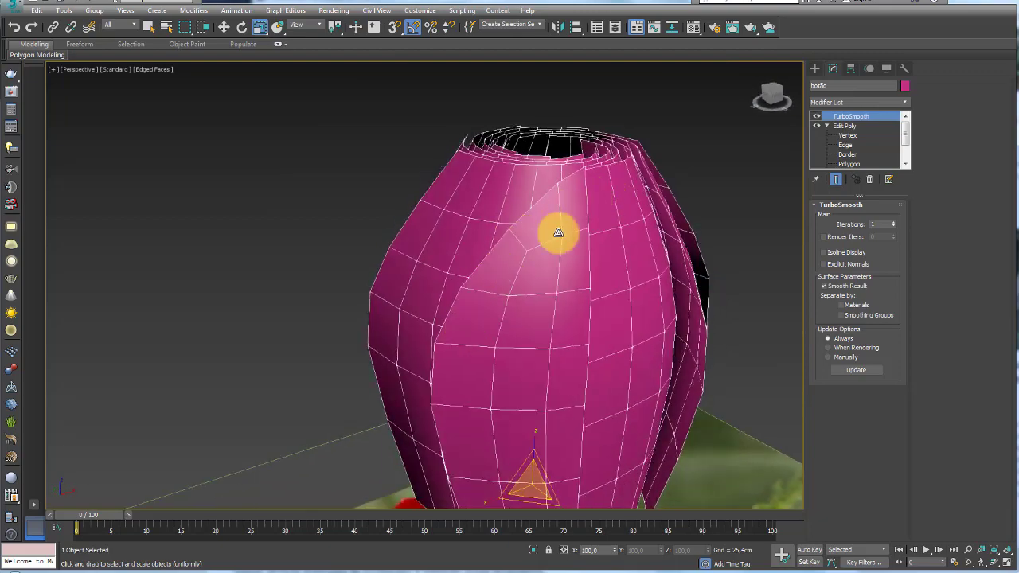
# - Select seven more vertices around the rim and remove them
pyautogui.click(850, 137)
pyautogui.keyDown('alt'); pyautogui.moveTo(595, 210); pyautogui.dragTo(561, 233, button='middle'); pyautogui.keyUp('alt')
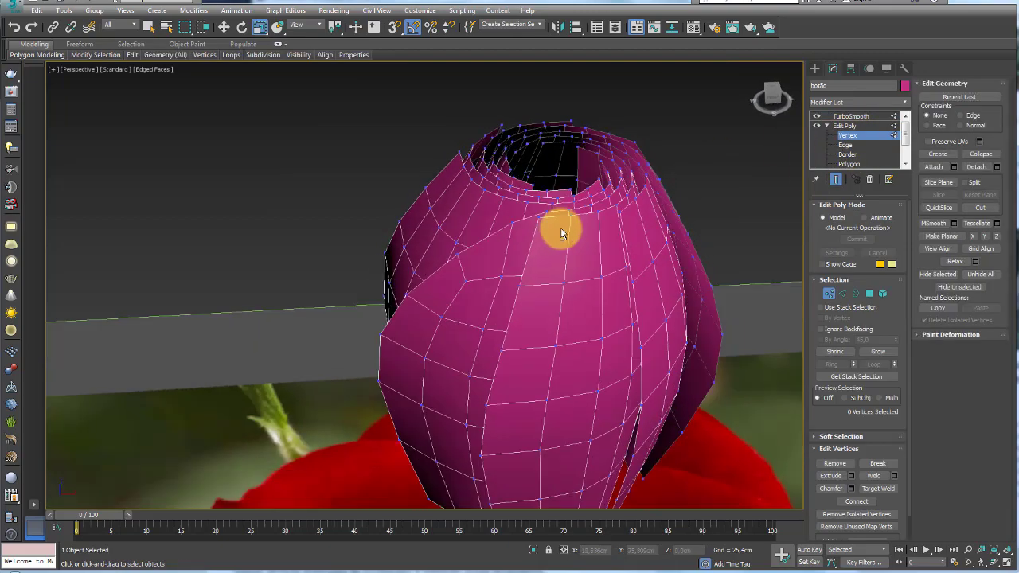
pyautogui.click(537, 217)
pyautogui.keyDown('ctrl'); pyautogui.click(457, 153); pyautogui.keyUp('ctrl')
pyautogui.moveTo(457, 154)
pyautogui.keyDown('alt'); pyautogui.mouseDown(button='middle')
pyautogui.moveTo(516, 167)
pyautogui.moveTo(391, 233)
pyautogui.mouseUp(button='middle'); pyautogui.keyUp('alt')
pyautogui.keyDown('ctrl'); pyautogui.click(329, 209); pyautogui.keyUp('ctrl')
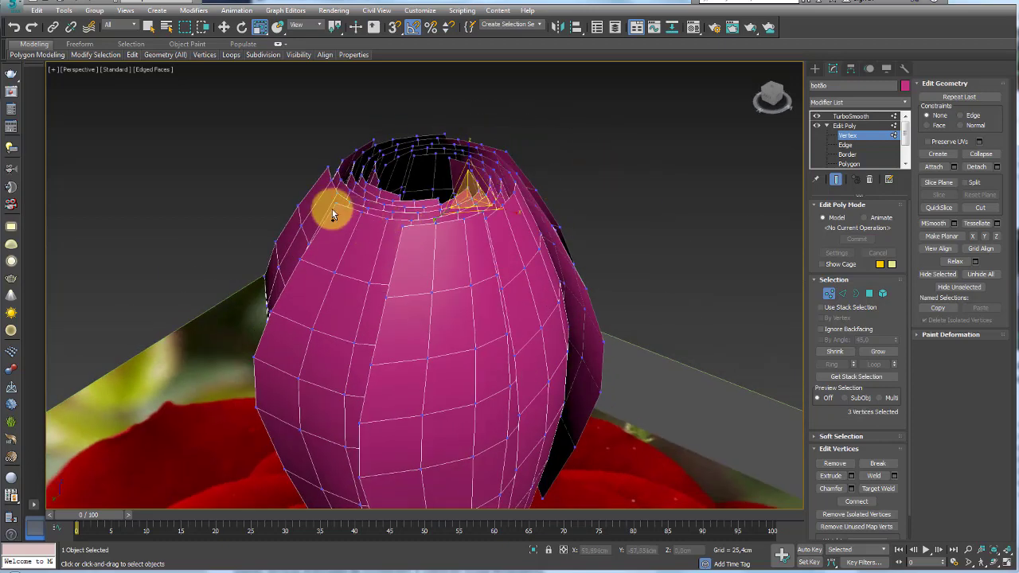
pyautogui.keyDown('ctrl'); pyautogui.click(329, 177); pyautogui.keyUp('ctrl')
pyautogui.keyDown('ctrl'); pyautogui.click(345, 154); pyautogui.keyUp('ctrl')
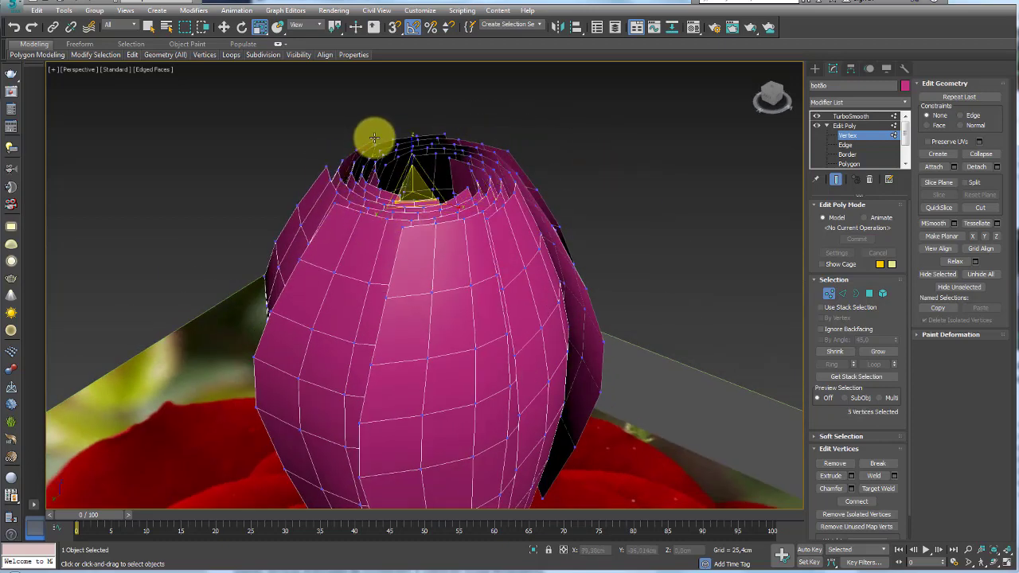
pyautogui.keyDown('ctrl'); pyautogui.click(374, 140); pyautogui.keyUp('ctrl')
pyautogui.keyDown('ctrl'); pyautogui.click(393, 141); pyautogui.keyUp('ctrl')
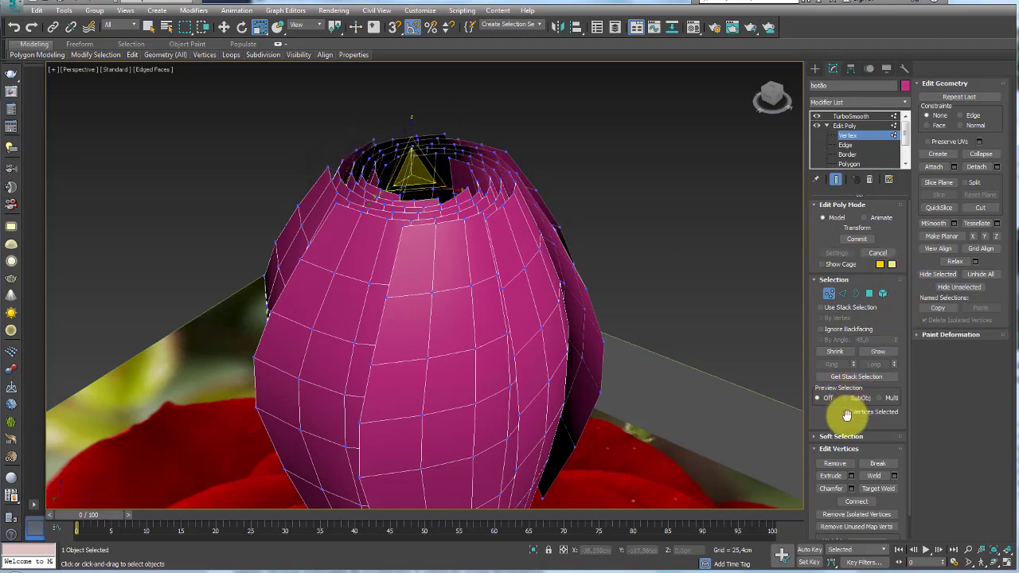
pyautogui.click(842, 470)
# - Hide TurboSmooth and start selecting the inner rim vertices of the opening
pyautogui.moveTo(564, 292)
pyautogui.keyDown('alt'); pyautogui.mouseDown(button='middle')
pyautogui.moveTo(489, 278)
pyautogui.moveTo(574, 269)
pyautogui.moveTo(490, 284)
pyautogui.moveTo(401, 242)
pyautogui.mouseUp(button='middle'); pyautogui.keyUp('alt')
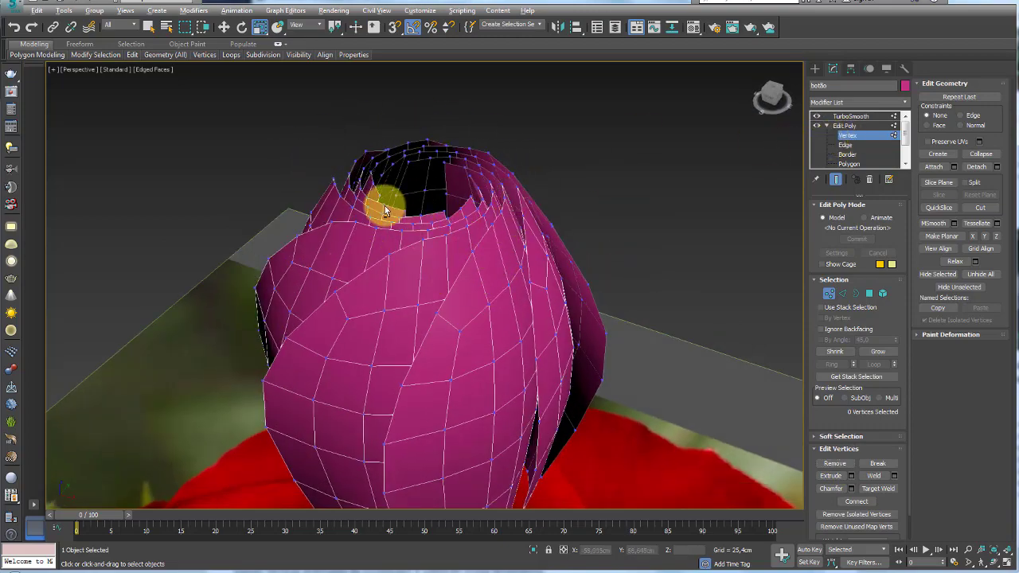
pyautogui.keyDown('alt'); pyautogui.moveTo(384, 203); pyautogui.dragTo(404, 286, button='middle'); pyautogui.keyUp('alt')
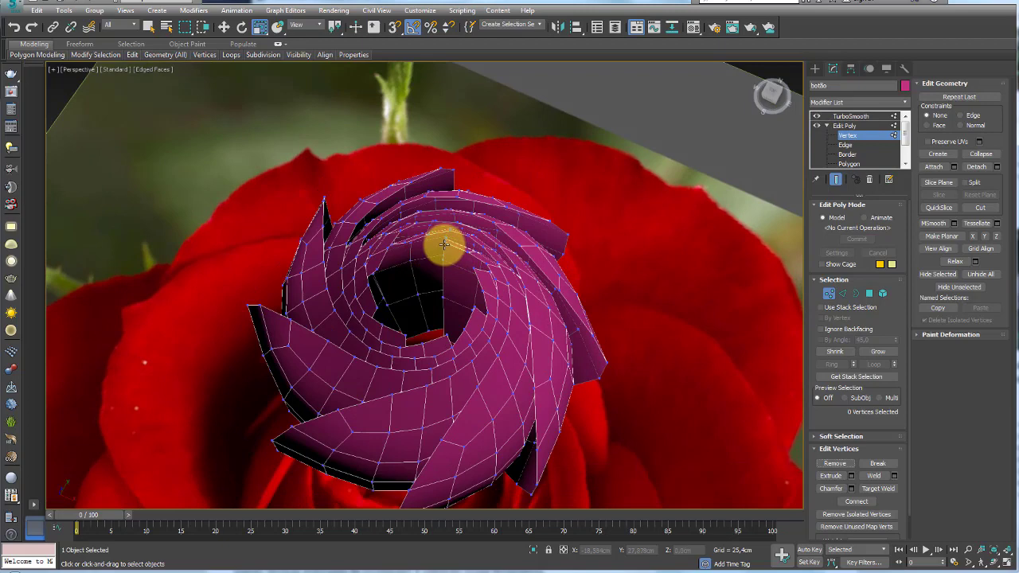
pyautogui.moveTo(449, 240)
pyautogui.keyDown('alt'); pyautogui.mouseDown(button='middle')
pyautogui.moveTo(431, 258)
pyautogui.moveTo(434, 168)
pyautogui.mouseUp(button='middle'); pyautogui.keyUp('alt')
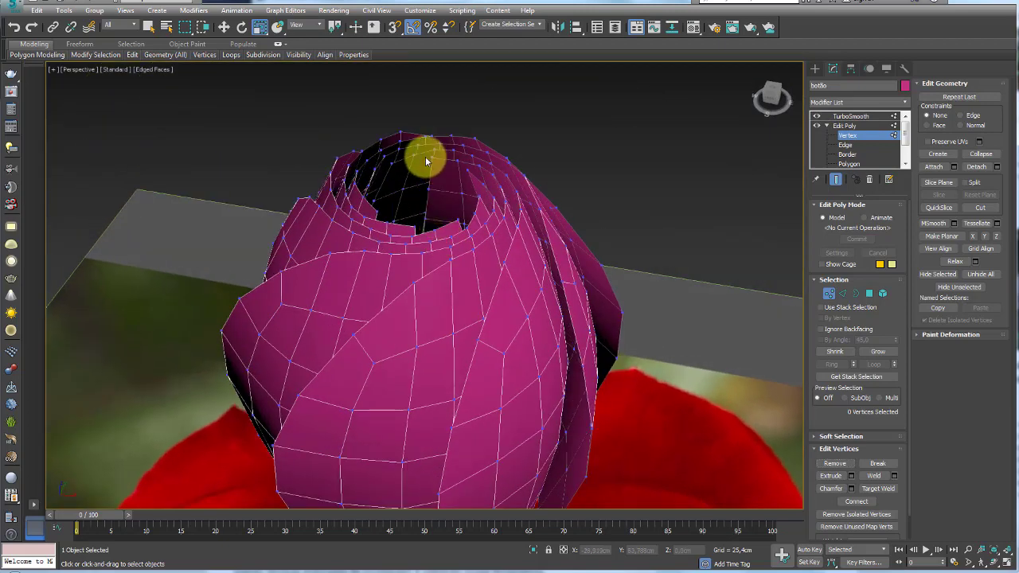
pyautogui.click(468, 170)
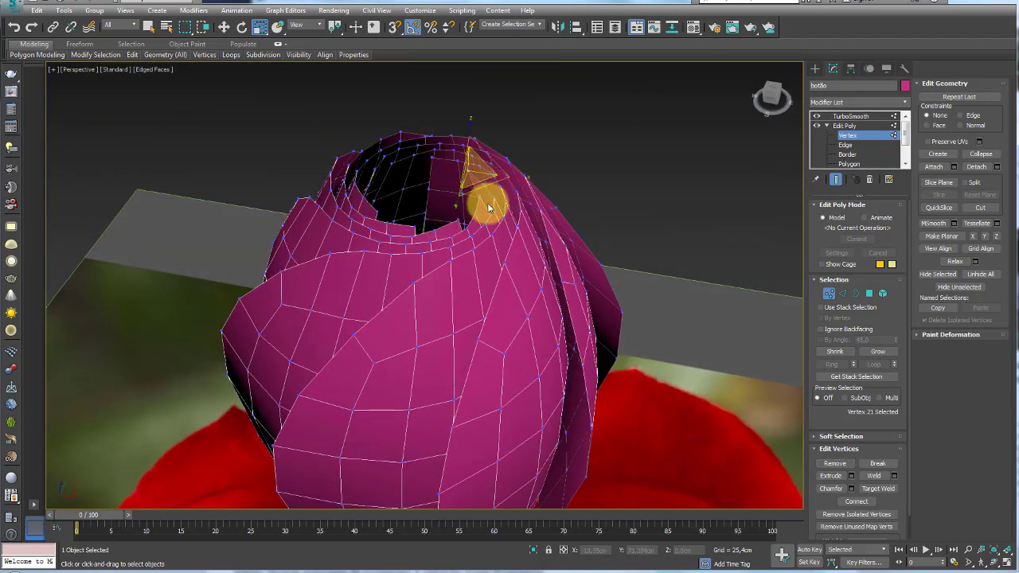
pyautogui.click(817, 116)
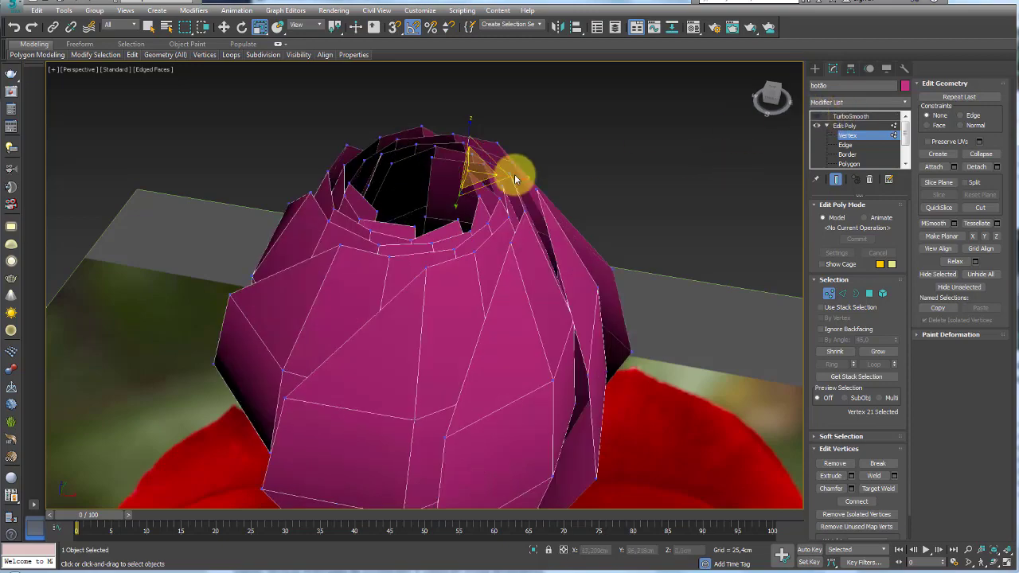
pyautogui.moveTo(515, 174)
pyautogui.keyDown('alt'); pyautogui.mouseDown(button='middle')
pyautogui.moveTo(495, 239)
pyautogui.moveTo(485, 196)
pyautogui.mouseUp(button='middle'); pyautogui.keyUp('alt')
pyautogui.scroll(2, 483, 207)
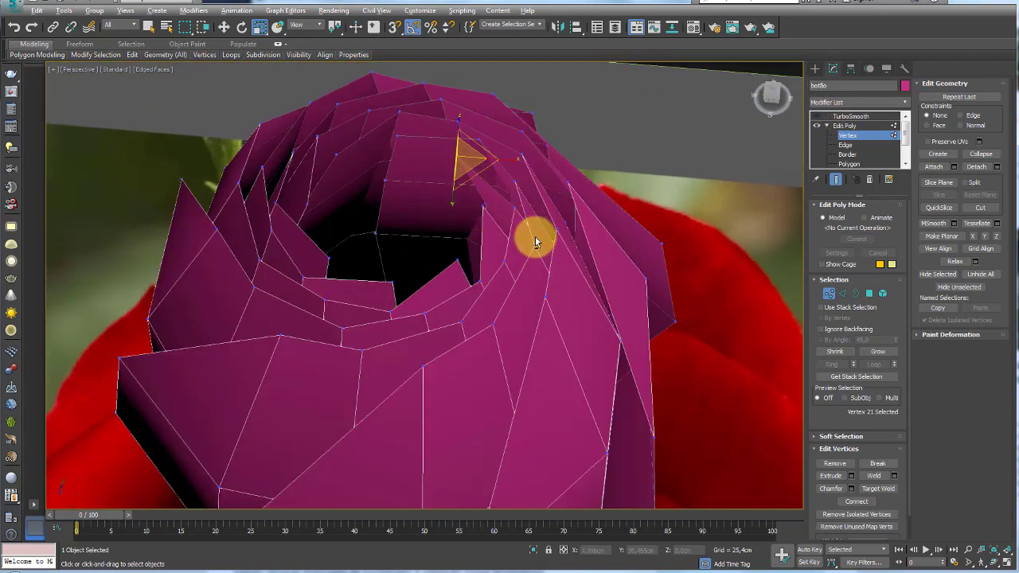
pyautogui.keyDown('alt'); pyautogui.moveTo(539, 239); pyautogui.dragTo(364, 145, button='middle'); pyautogui.keyUp('alt')
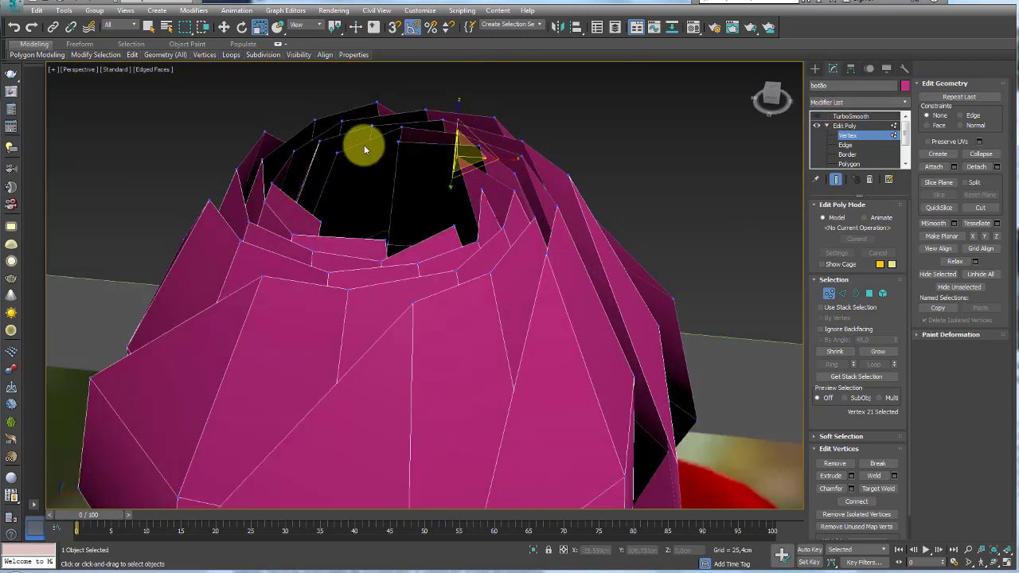
# - Add the remaining inner rim vertices, remove them, and turn TurboSmooth back on
pyautogui.keyDown('ctrl'); pyautogui.click(456, 229); pyautogui.keyUp('ctrl')
pyautogui.keyDown('ctrl'); pyautogui.click(383, 241); pyautogui.keyUp('ctrl')
pyautogui.keyDown('ctrl'); pyautogui.click(318, 221); pyautogui.keyUp('ctrl')
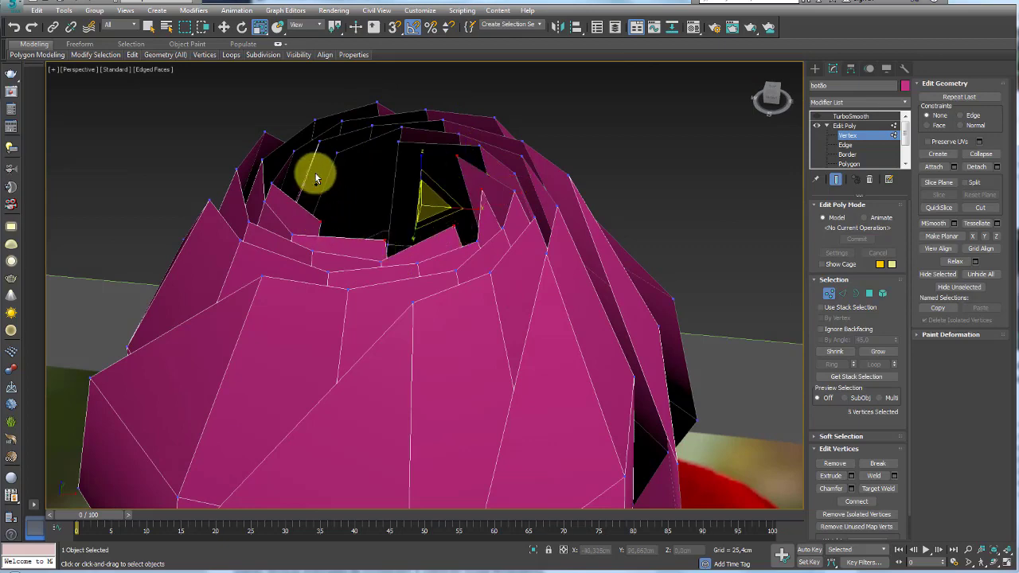
pyautogui.keyDown('alt'); pyautogui.moveTo(329, 153); pyautogui.dragTo(352, 199, button='middle'); pyautogui.keyUp('alt')
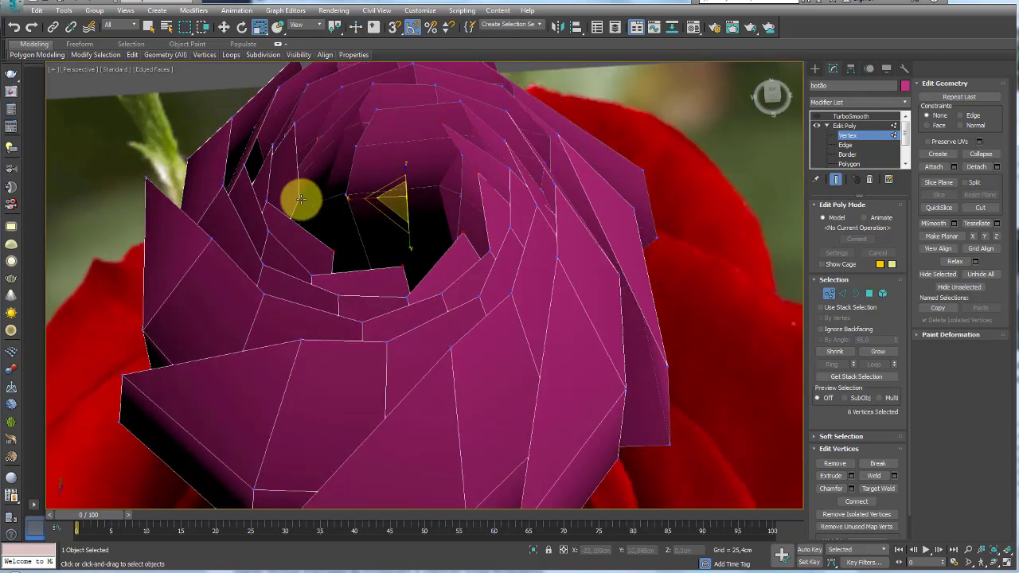
pyautogui.keyDown('ctrl'); pyautogui.click(358, 125); pyautogui.keyUp('ctrl')
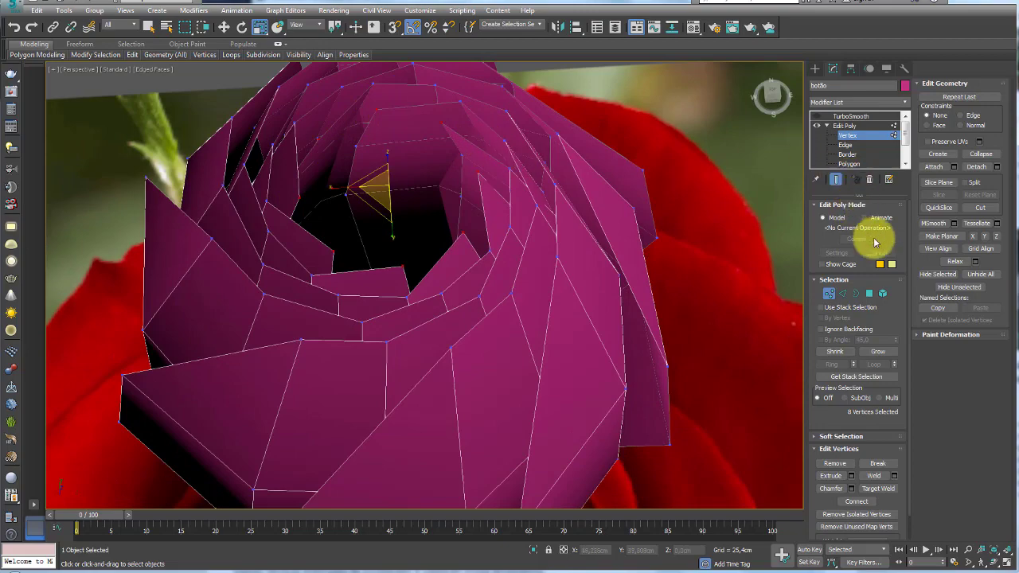
pyautogui.click(835, 464)
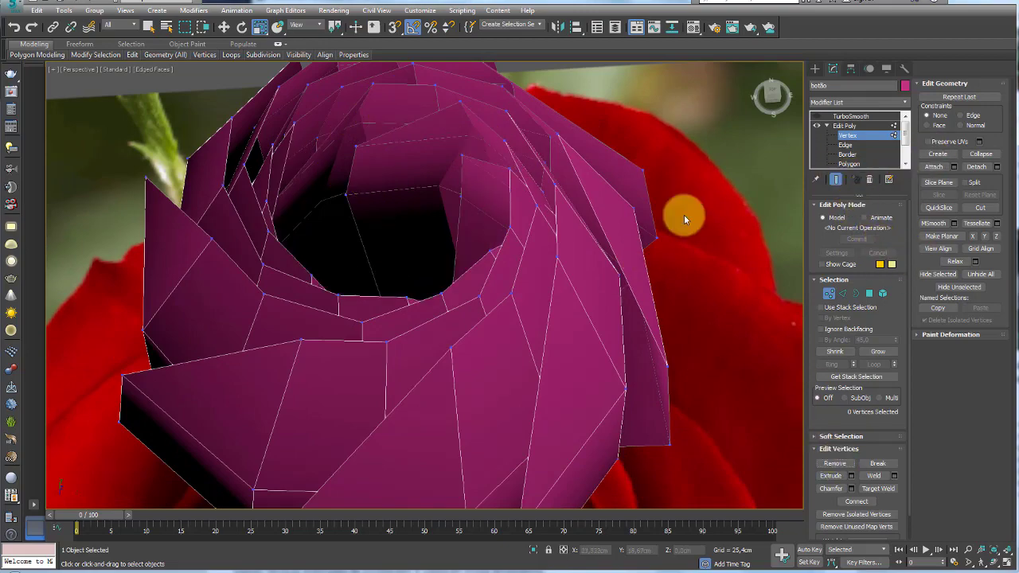
pyautogui.click(848, 117)
pyautogui.click(817, 117)
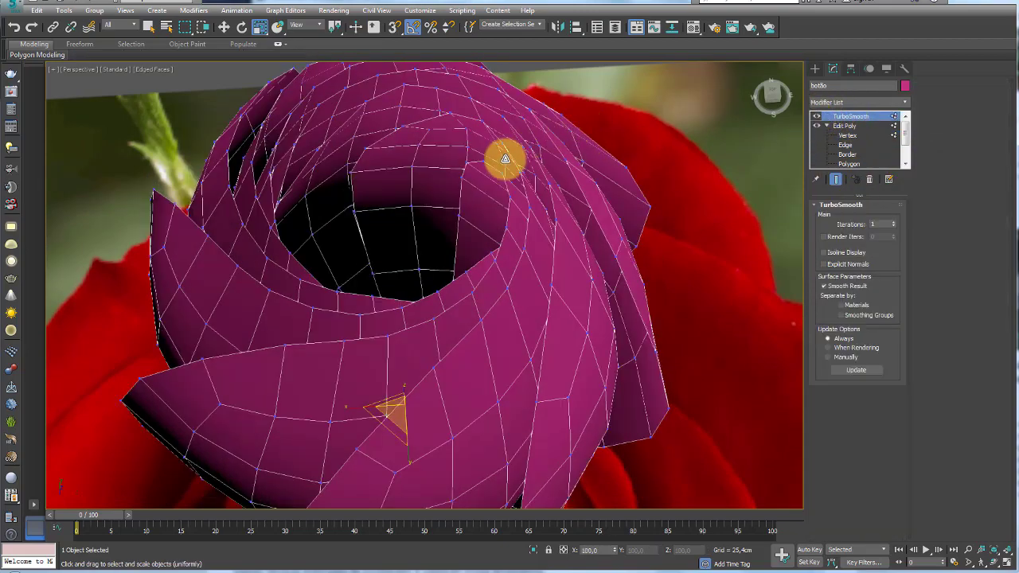
# - At vertex level, select the bottom ring of vertices on the bud
pyautogui.scroll(-3, 494, 188)
pyautogui.moveTo(493, 189)
pyautogui.keyDown('alt'); pyautogui.mouseDown(button='middle')
pyautogui.moveTo(492, 163)
pyautogui.moveTo(310, 166)
pyautogui.moveTo(545, 144)
pyautogui.mouseUp(button='middle'); pyautogui.keyUp('alt')
pyautogui.scroll(-5, 677, 162)
pyautogui.keyDown('alt'); pyautogui.moveTo(676, 163); pyautogui.dragTo(363, 233, button='middle'); pyautogui.keyUp('alt')
pyautogui.moveTo(669, 208)
pyautogui.keyDown('alt'); pyautogui.mouseDown(button='middle')
pyautogui.moveTo(653, 284)
pyautogui.moveTo(602, 337)
pyautogui.moveTo(498, 285)
pyautogui.mouseUp(button='middle'); pyautogui.keyUp('alt')
pyautogui.click(846, 137)
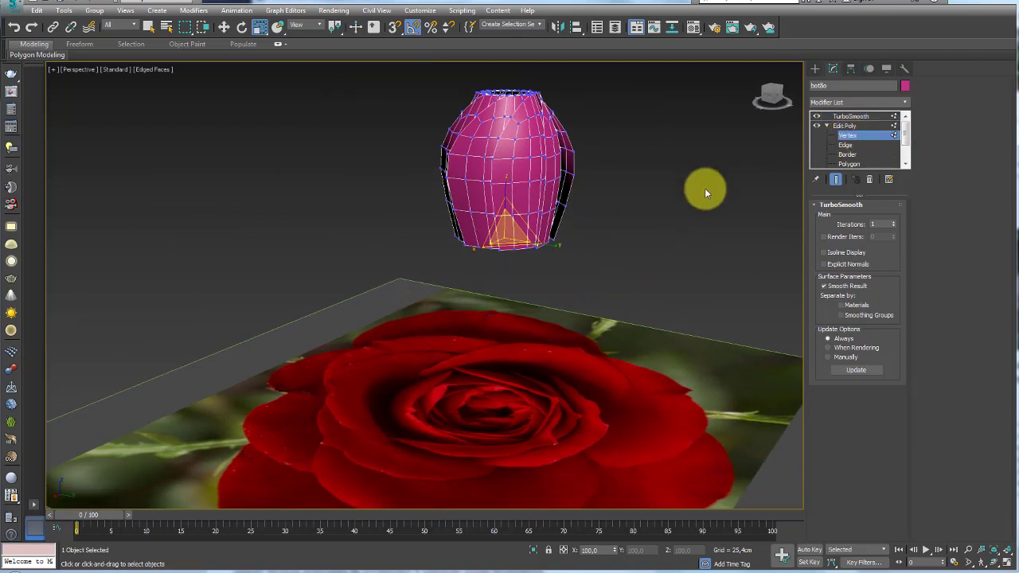
pyautogui.keyDown('alt'); pyautogui.moveTo(705, 188); pyautogui.dragTo(628, 200, button='middle'); pyautogui.keyUp('alt')
pyautogui.moveTo(438, 226)
pyautogui.mouseDown()
pyautogui.moveTo(461, 234)
pyautogui.moveTo(525, 298)
pyautogui.mouseUp()
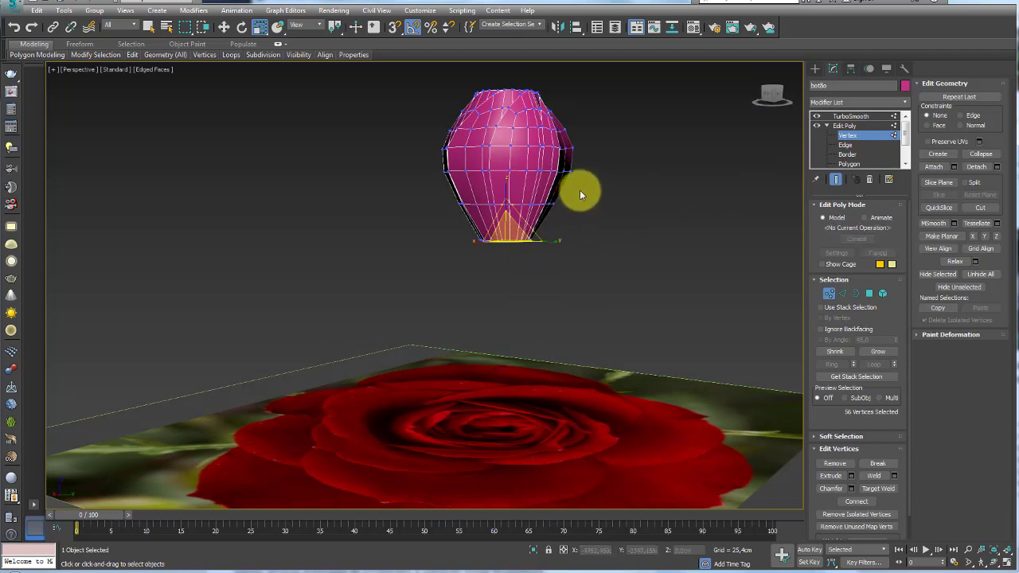
# - With smoothing hidden, Connect the selected edges to add a middle ring, then restore smoothing
pyautogui.click(815, 116)
pyautogui.keyDown('alt'); pyautogui.moveTo(469, 196); pyautogui.dragTo(530, 207, button='middle'); pyautogui.keyUp('alt')
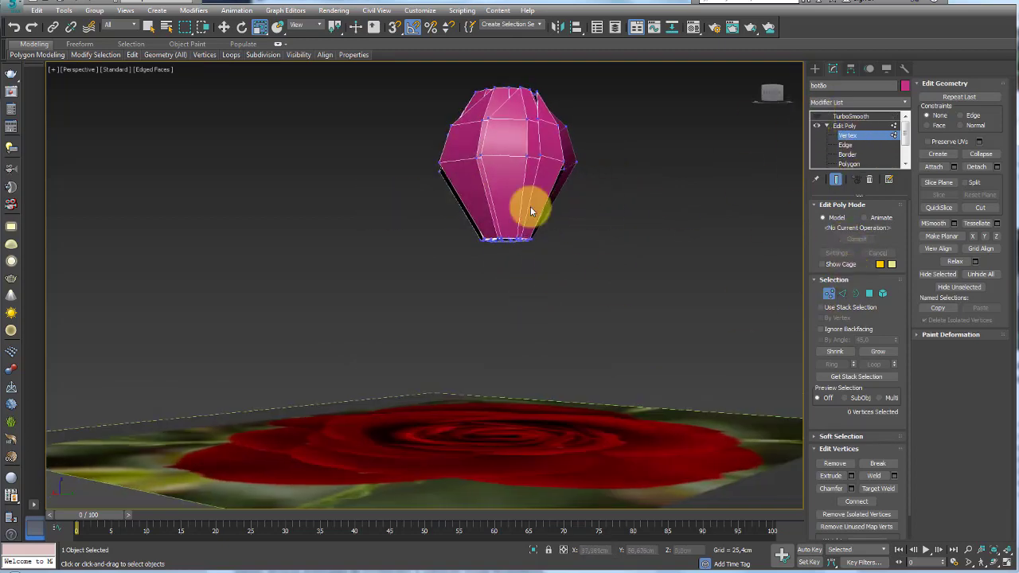
pyautogui.click(842, 292)
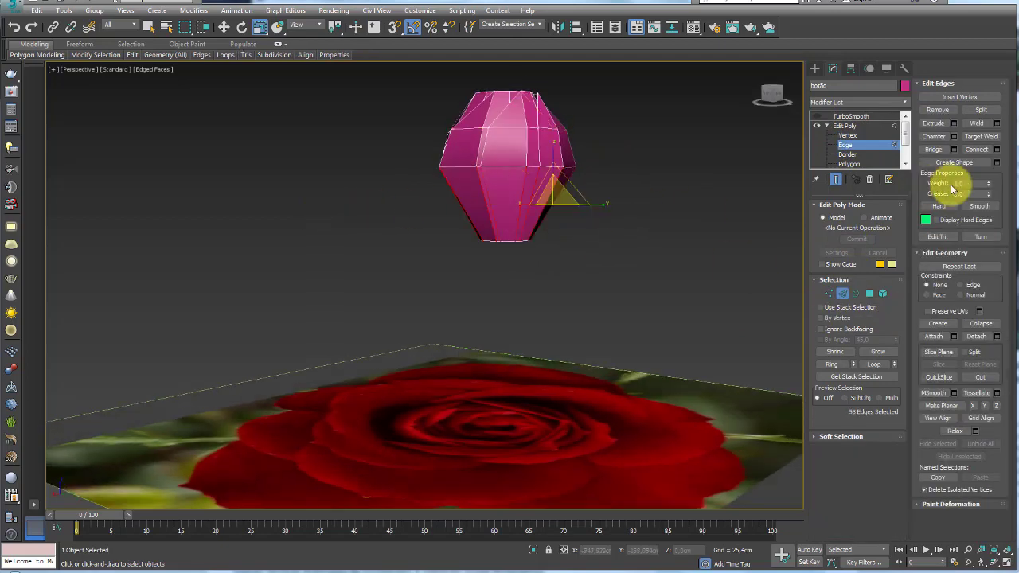
pyautogui.click(982, 154)
pyautogui.moveTo(485, 199); pyautogui.dragTo(514, 187)
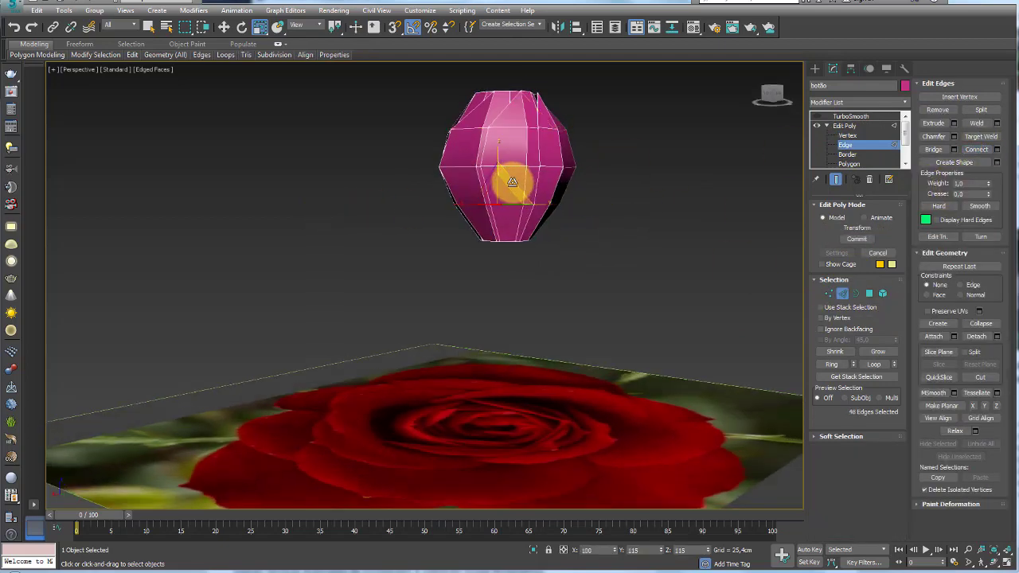
pyautogui.click(843, 117)
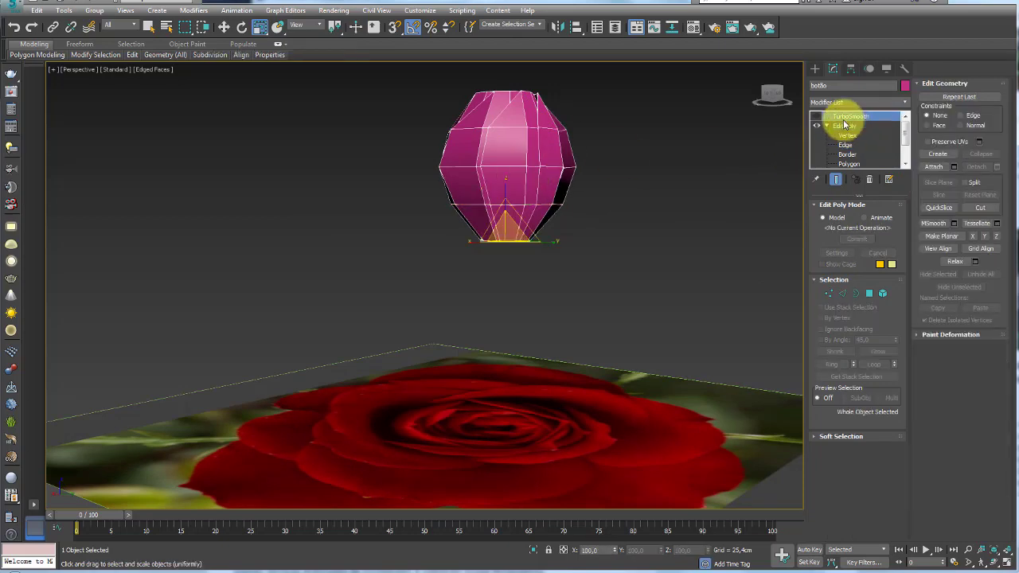
# - Reselect the bud, inspect the smoothed shape, and return to the Edit Poly level
pyautogui.click(602, 109)
pyautogui.moveTo(602, 109)
pyautogui.keyDown('alt'); pyautogui.mouseDown(button='middle')
pyautogui.moveTo(470, 255)
pyautogui.moveTo(483, 276)
pyautogui.mouseUp(button='middle'); pyautogui.keyUp('alt')
pyautogui.click(483, 277)
pyautogui.moveTo(539, 262)
pyautogui.keyDown('alt'); pyautogui.mouseDown(button='middle')
pyautogui.moveTo(552, 357)
pyautogui.moveTo(565, 293)
pyautogui.moveTo(510, 450)
pyautogui.moveTo(422, 414)
pyautogui.mouseUp(button='middle'); pyautogui.keyUp('alt')
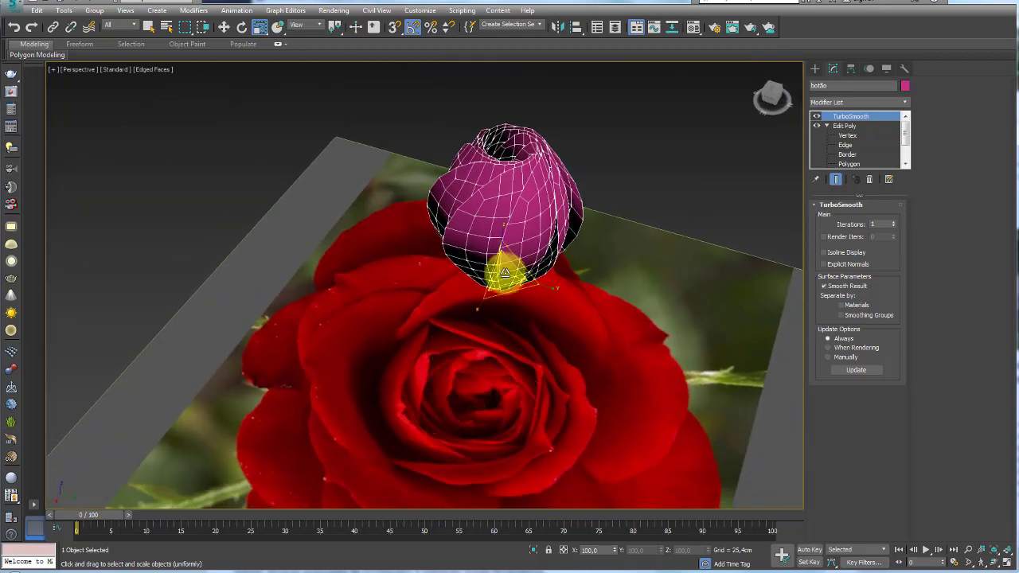
pyautogui.moveTo(759, 167)
pyautogui.keyDown('alt'); pyautogui.mouseDown(button='middle')
pyautogui.moveTo(648, 228)
pyautogui.moveTo(644, 194)
pyautogui.moveTo(531, 128)
pyautogui.mouseUp(button='middle'); pyautogui.keyUp('alt')
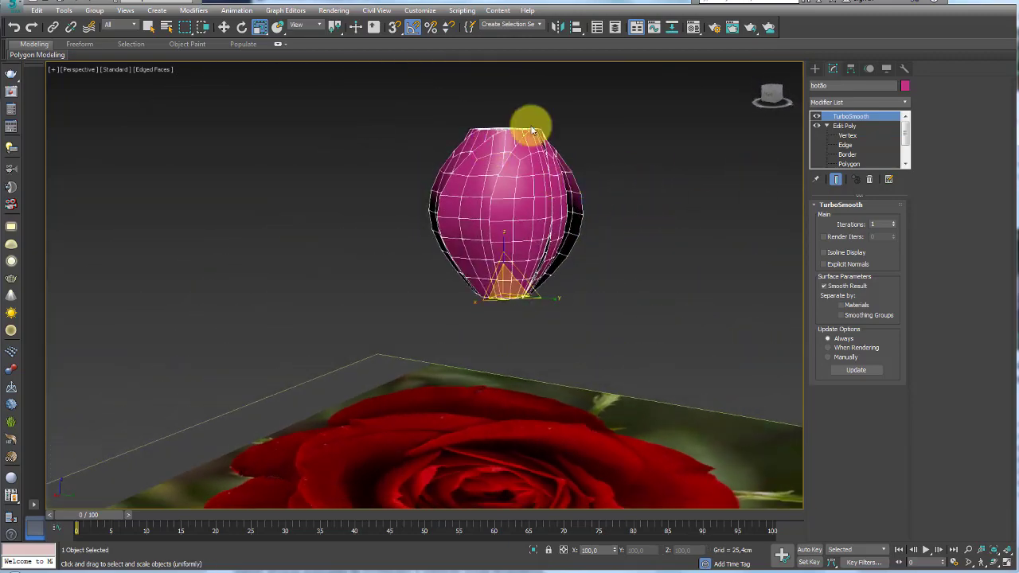
pyautogui.keyDown('alt'); pyautogui.moveTo(534, 205); pyautogui.dragTo(541, 209, button='middle'); pyautogui.keyUp('alt')
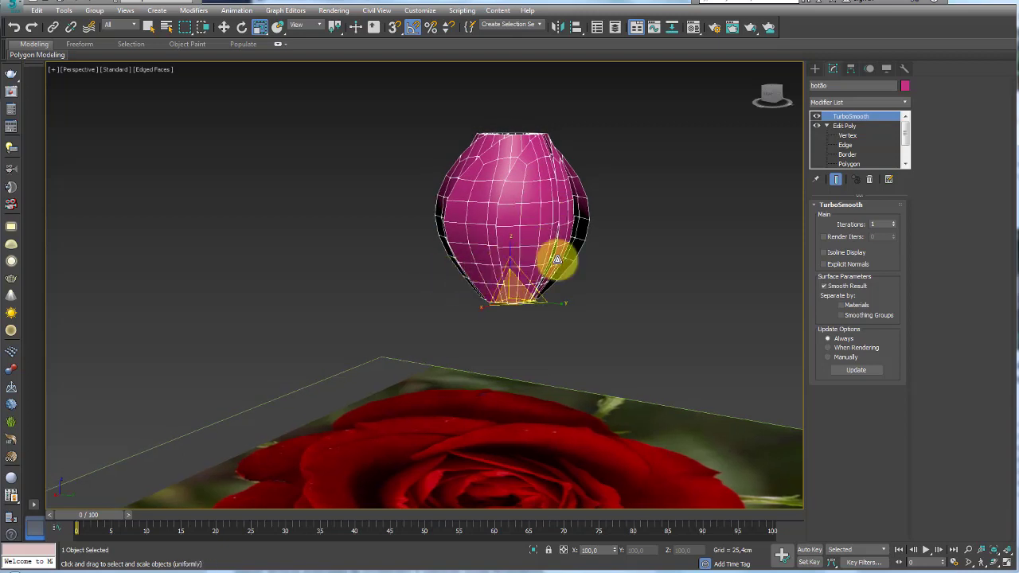
pyautogui.click(836, 126)
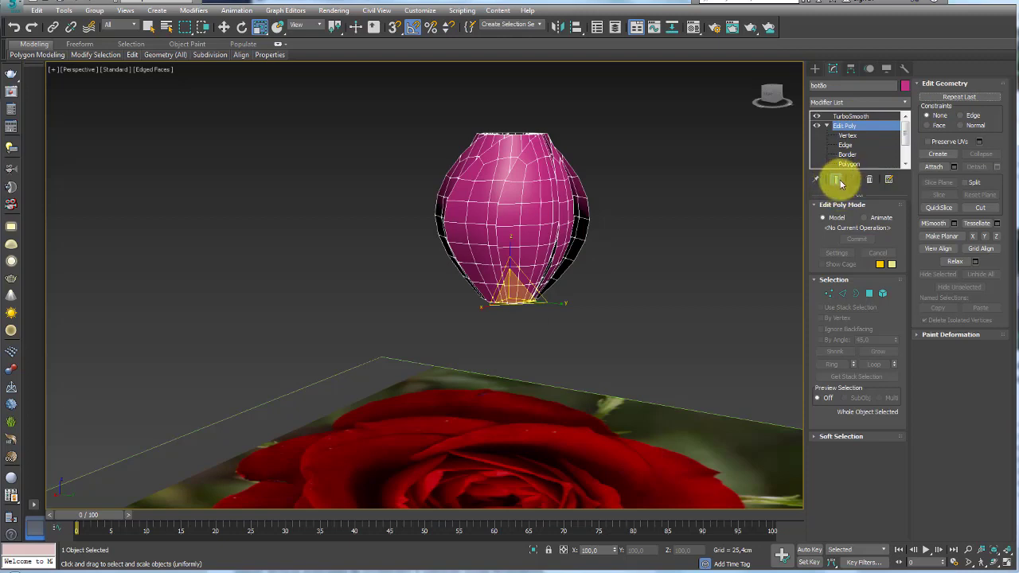
# - Add an FFD 3x3x3 modifier and raise its top control points to stretch the bud
pyautogui.click(905, 106)
pyautogui.moveTo(906, 120); pyautogui.dragTo(872, 296)
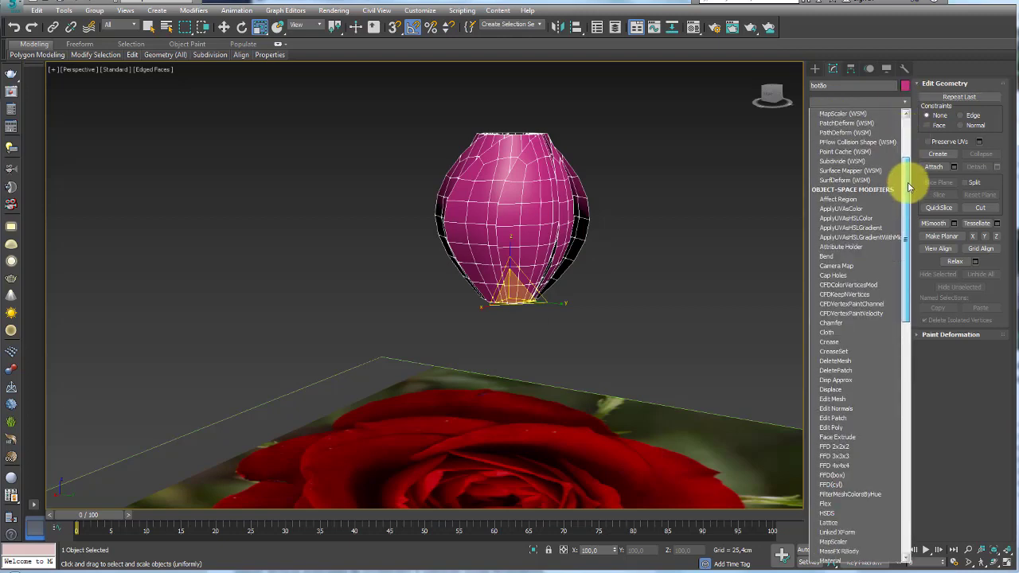
pyautogui.click(844, 368)
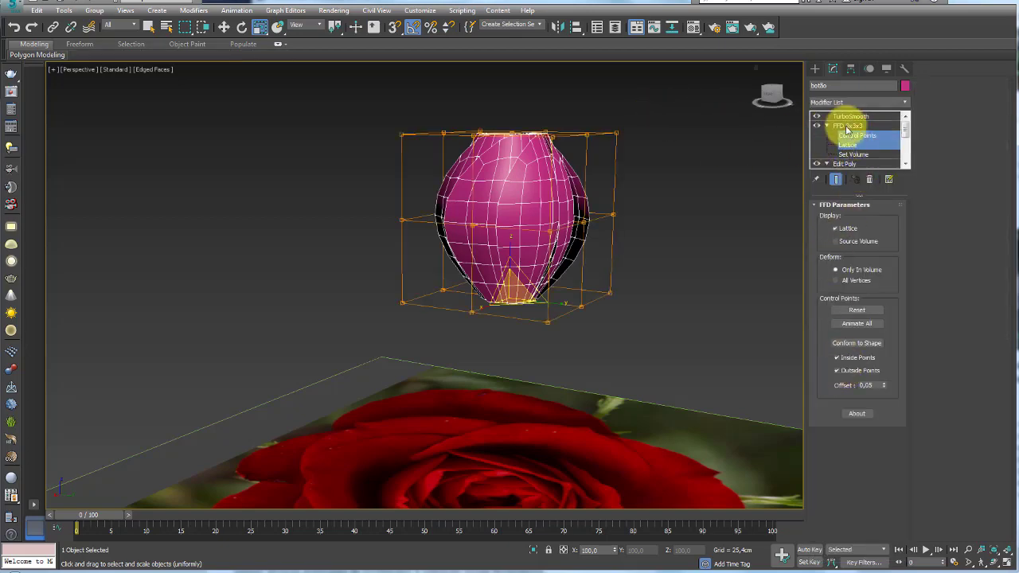
pyautogui.moveTo(713, 125); pyautogui.dragTo(333, 157)
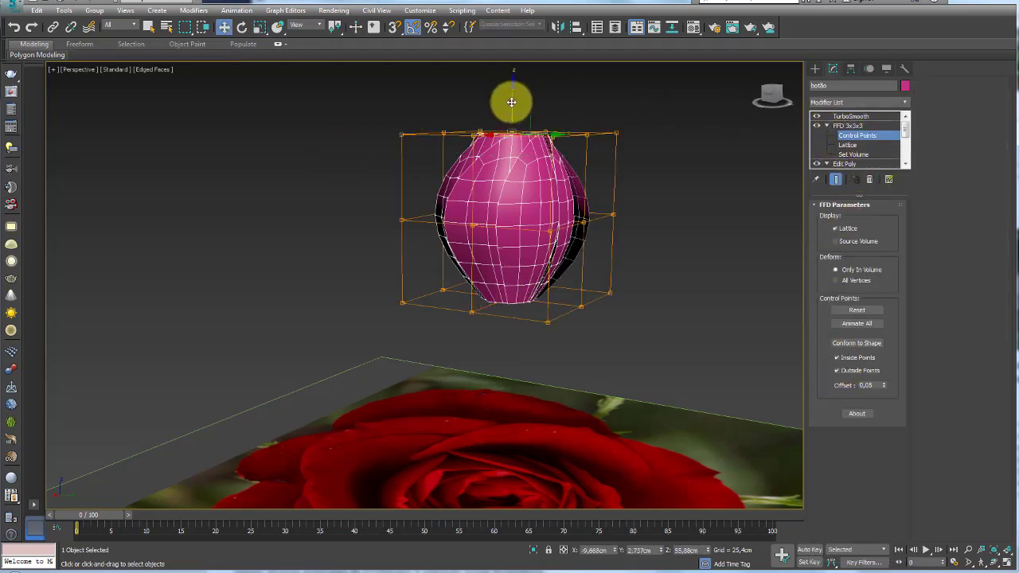
pyautogui.moveTo(511, 102); pyautogui.dragTo(511, 59)
pyautogui.scroll(3, 526, 128)
# - Scale the top lattice points to taper the bud's top
pyautogui.press('r')
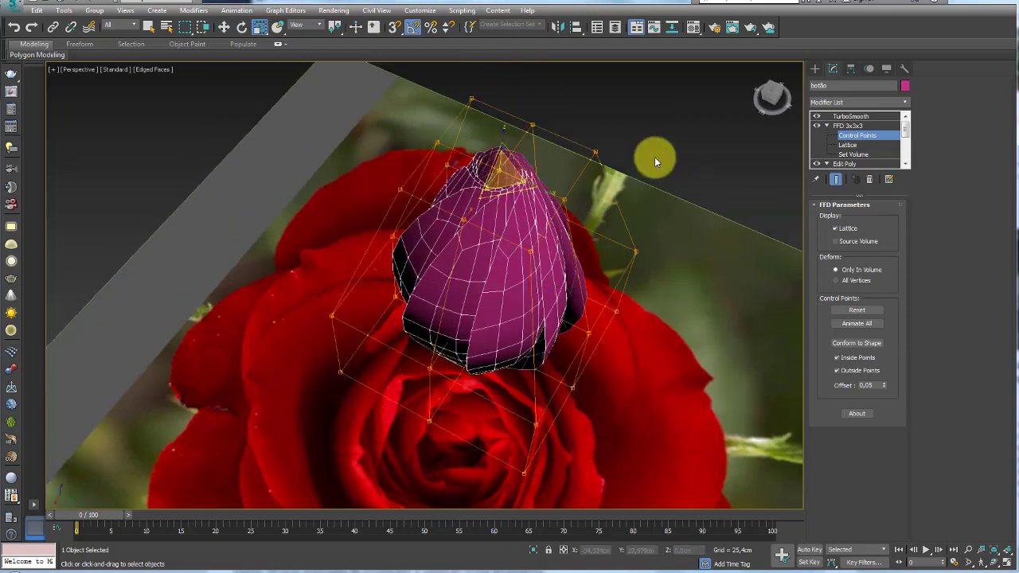
pyautogui.keyDown('alt'); pyautogui.moveTo(654, 162); pyautogui.dragTo(466, 172, button='middle'); pyautogui.keyUp('alt')
pyautogui.moveTo(496, 139)
pyautogui.mouseDown()
pyautogui.moveTo(500, 200)
pyautogui.moveTo(519, 223)
pyautogui.mouseUp()
pyautogui.moveTo(518, 223)
pyautogui.keyDown('alt'); pyautogui.mouseDown(button='middle')
pyautogui.moveTo(576, 211)
pyautogui.moveTo(518, 289)
pyautogui.mouseUp(button='middle'); pyautogui.keyUp('alt')
# - Scale the middle row of lattice points inward to pinch the bud
pyautogui.click(525, 260)
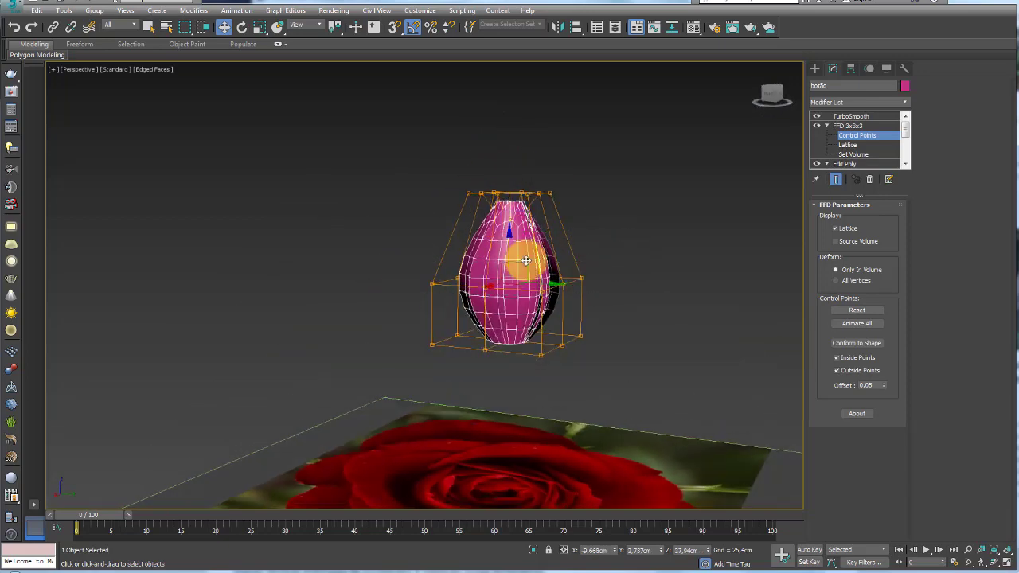
pyautogui.press('r')
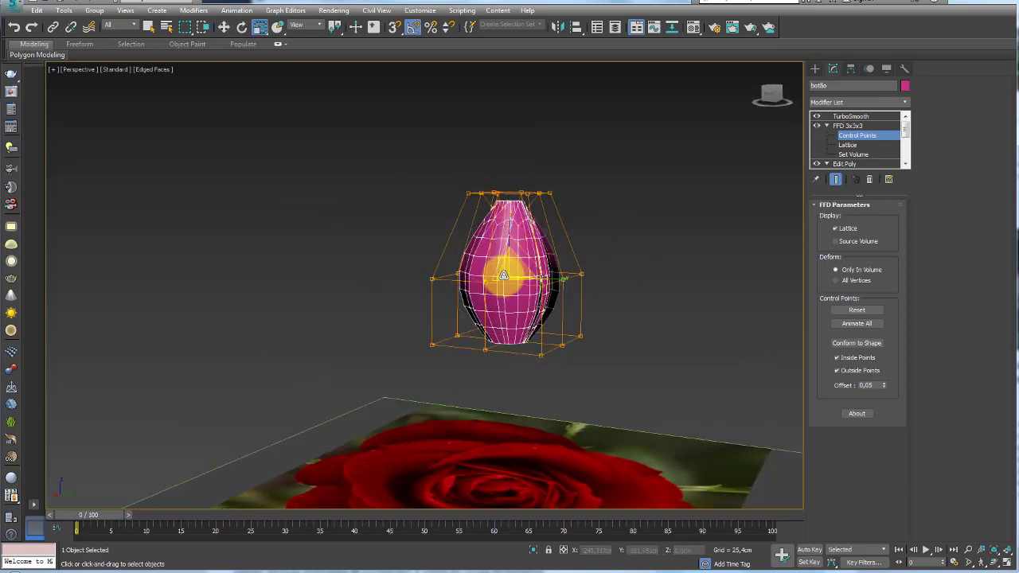
pyautogui.moveTo(518, 278); pyautogui.dragTo(519, 290)
pyautogui.moveTo(553, 238)
pyautogui.keyDown('alt'); pyautogui.mouseDown(button='middle')
pyautogui.moveTo(568, 258)
pyautogui.moveTo(549, 276)
pyautogui.mouseUp(button='middle'); pyautogui.keyUp('alt')
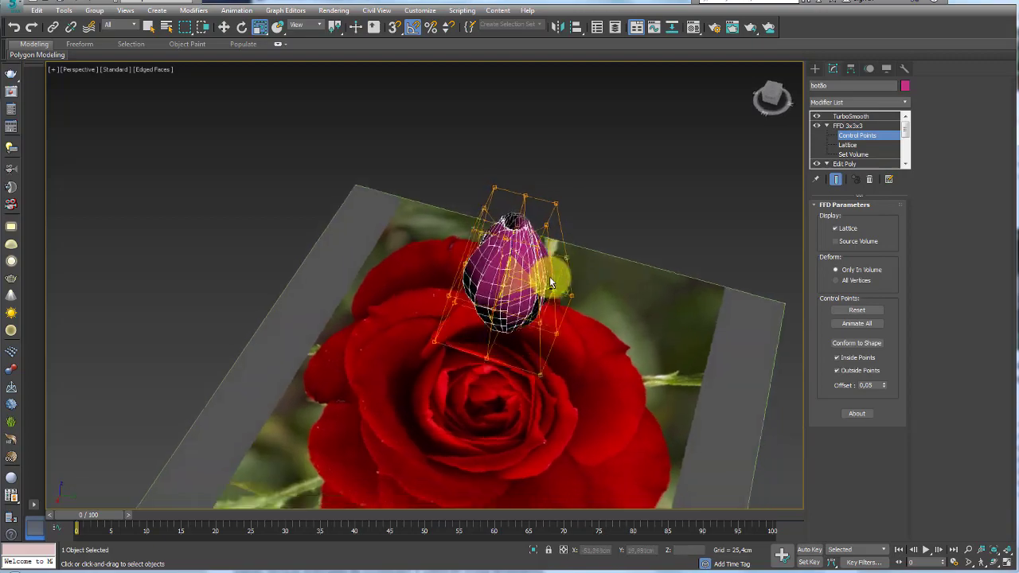
# - Select TurboSmooth and inspect the tapered bud from above
pyautogui.click(851, 117)
pyautogui.moveTo(705, 160)
pyautogui.keyDown('alt'); pyautogui.mouseDown(button='middle')
pyautogui.moveTo(601, 305)
pyautogui.moveTo(517, 239)
pyautogui.moveTo(505, 295)
pyautogui.mouseUp(button='middle'); pyautogui.keyUp('alt')
pyautogui.scroll(3, 519, 221)
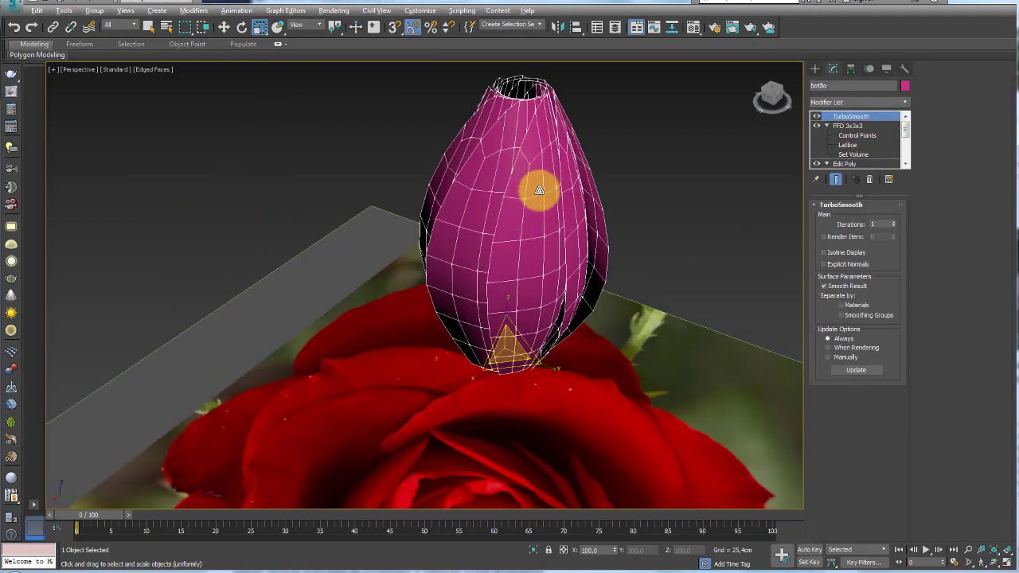
pyautogui.moveTo(537, 189)
pyautogui.keyDown('alt'); pyautogui.mouseDown(button='middle')
pyautogui.moveTo(541, 265)
pyautogui.moveTo(545, 216)
pyautogui.moveTo(564, 216)
pyautogui.moveTo(596, 171)
pyautogui.moveTo(605, 252)
pyautogui.moveTo(541, 293)
pyautogui.mouseUp(button='middle'); pyautogui.keyUp('alt')
# - Show a centred, shaded Top view of the bud over the rose photo
pyautogui.keyDown('alt'); pyautogui.moveTo(531, 376); pyautogui.dragTo(528, 466, button='middle'); pyautogui.keyUp('alt')
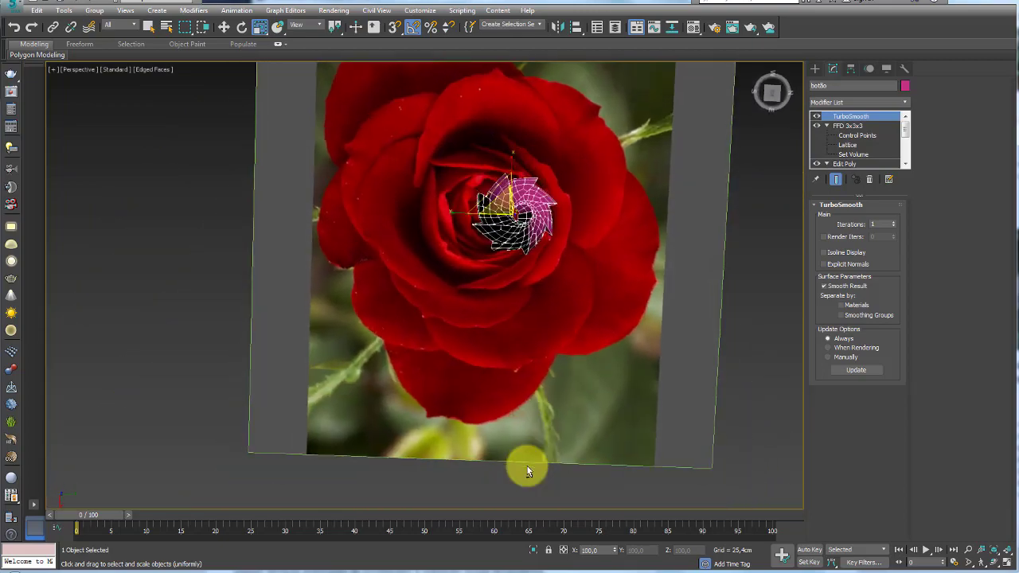
pyautogui.scroll(3, 570, 263)
pyautogui.scroll(-3, 570, 257)
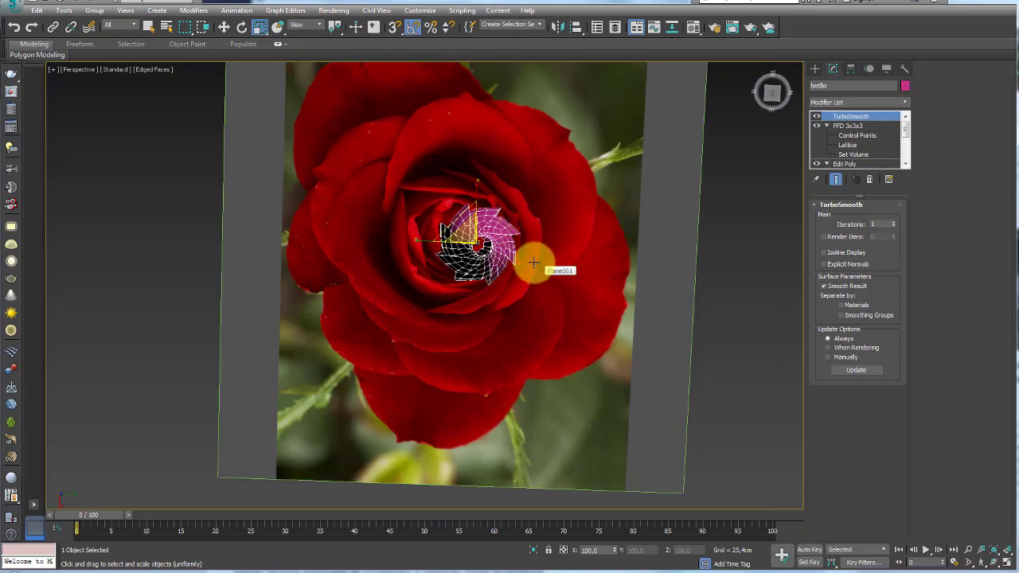
pyautogui.press('t')
pyautogui.scroll(2, 466, 261)
pyautogui.scroll(4, 489, 248)
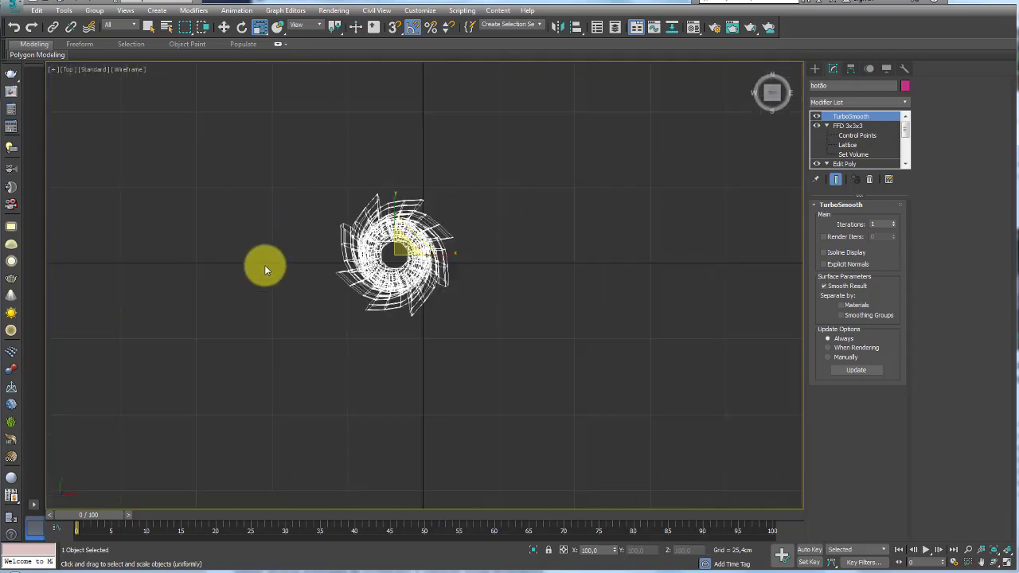
pyautogui.moveTo(354, 195); pyautogui.dragTo(450, 183, button='middle')
pyautogui.scroll(-1, 478, 96)
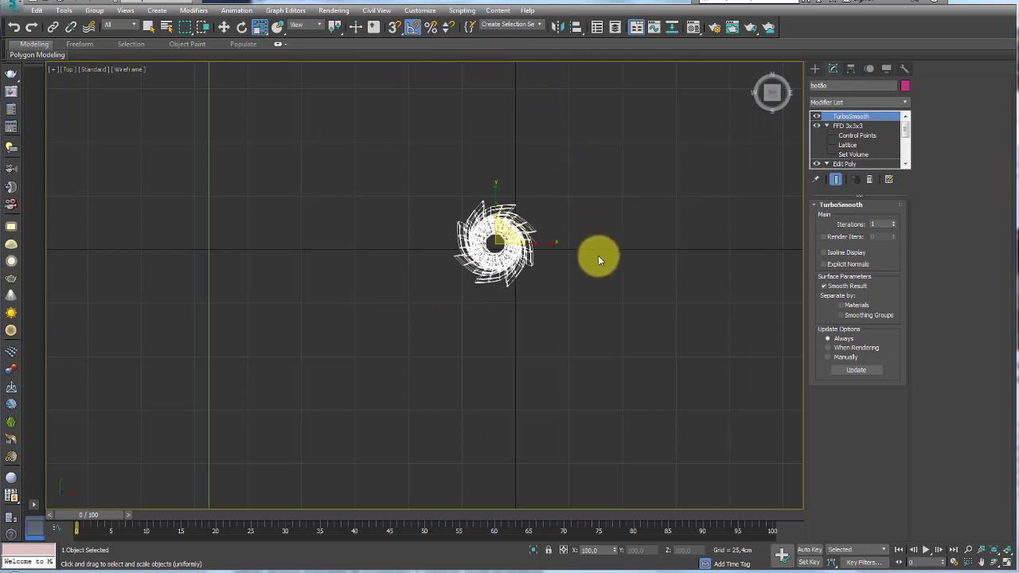
pyautogui.press('F3')
pyautogui.scroll(1, 537, 246)
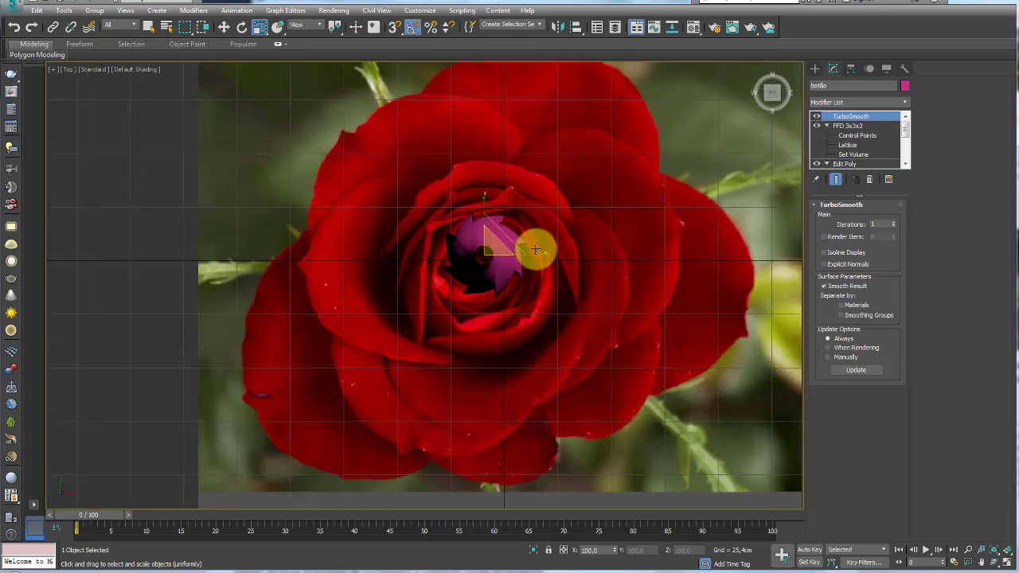
pyautogui.scroll(3, 484, 238)
# - Set the viewport to High Quality, turn shadows off, and open the Shapes creation panel
pyautogui.click(93, 70)
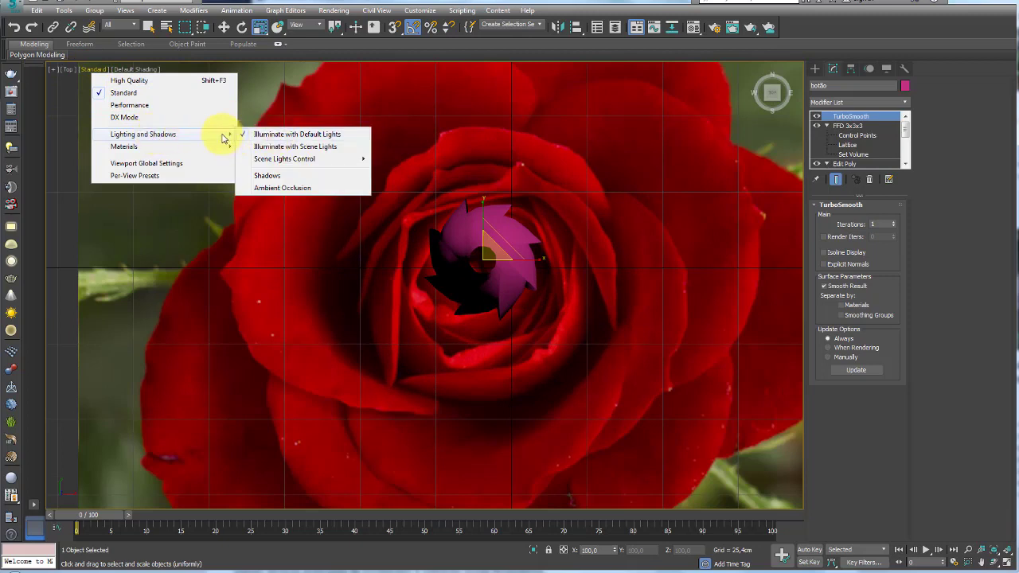
pyautogui.click(151, 81)
pyautogui.click(106, 70)
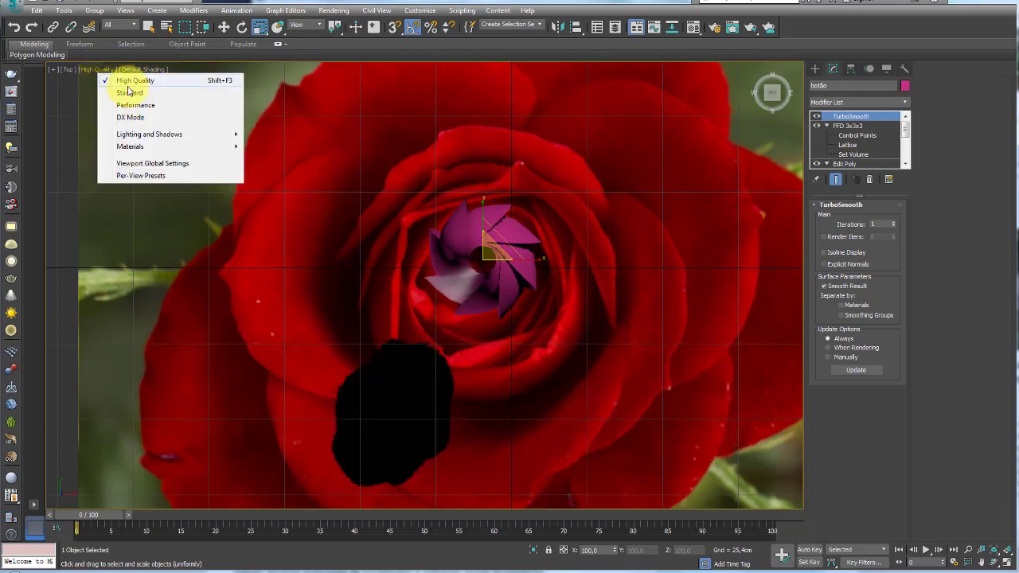
pyautogui.moveTo(148, 134)
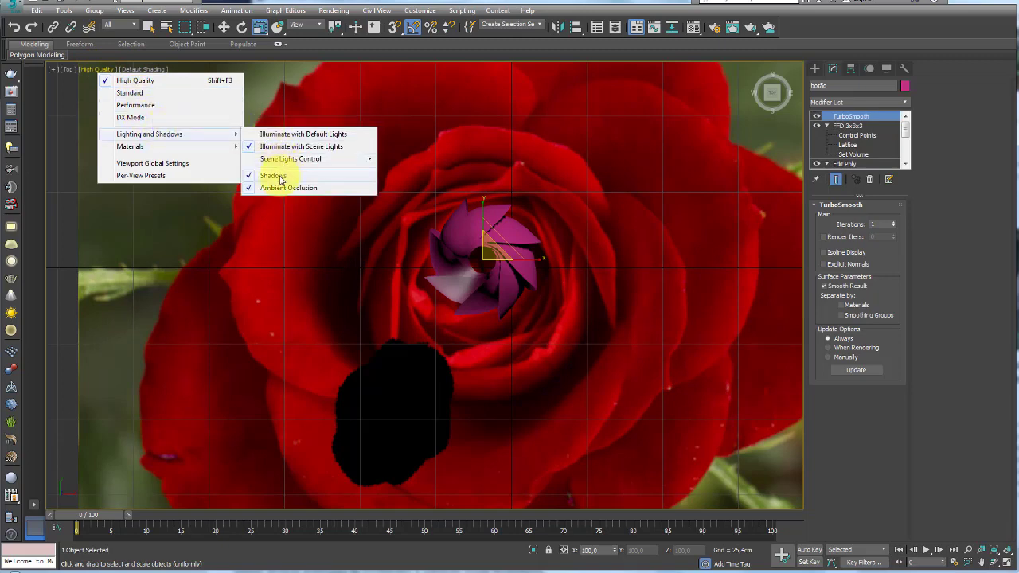
pyautogui.click(273, 176)
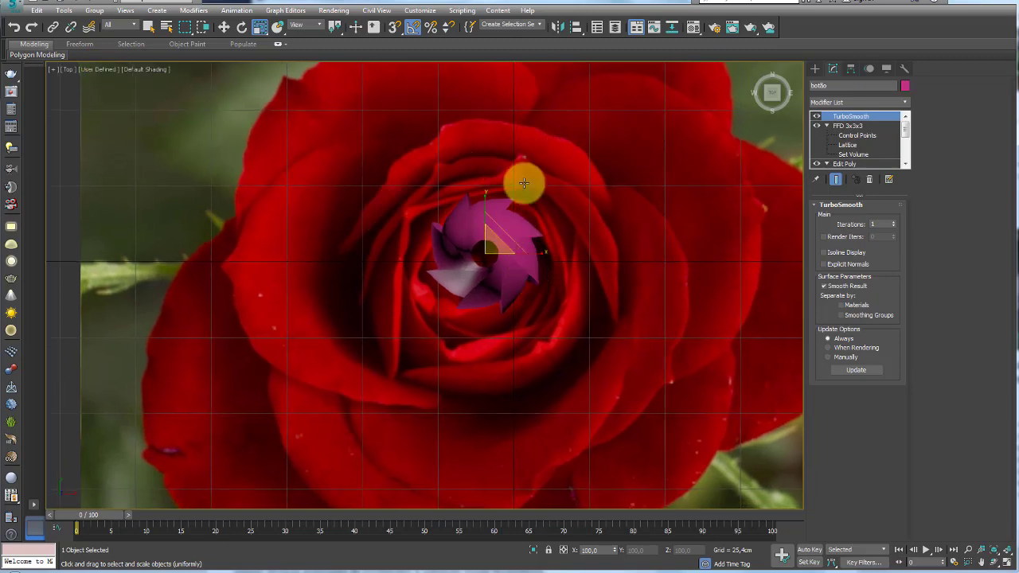
pyautogui.click(815, 69)
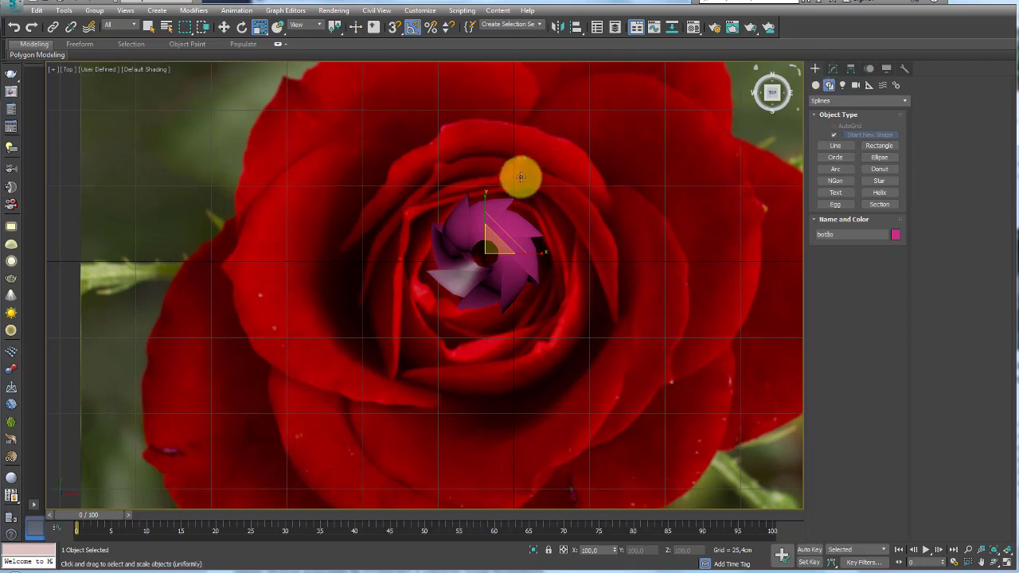
# - Draw a five-point open line arcing from left of the pink bud over its top, then open Modify
pyautogui.scroll(2, 520, 176)
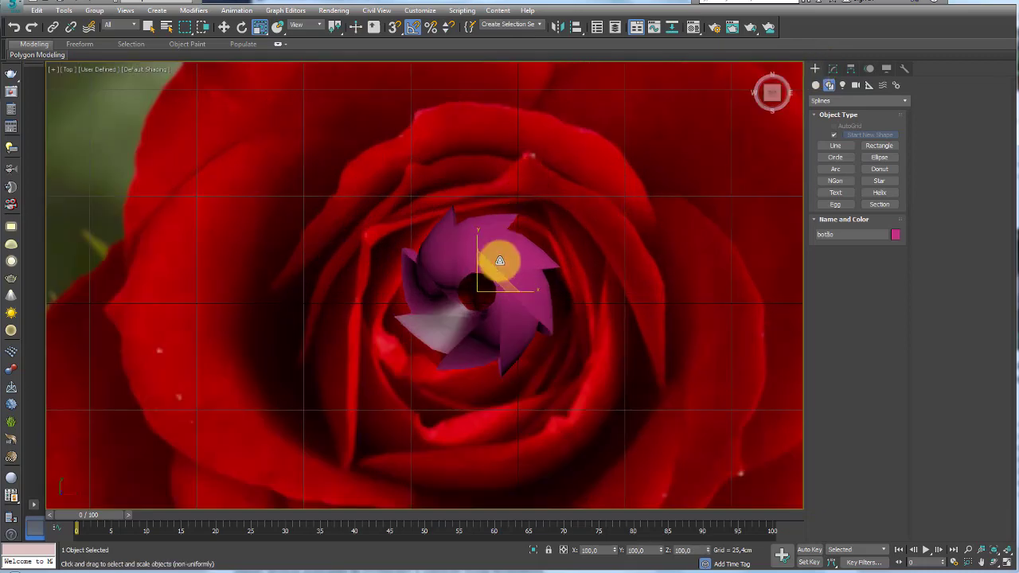
pyautogui.click(836, 147)
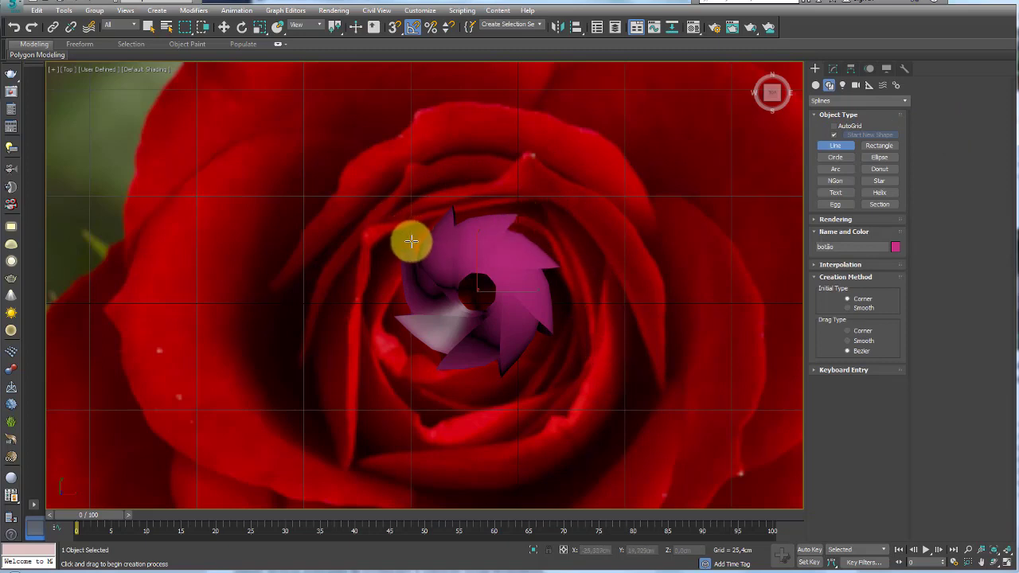
pyautogui.click(395, 306)
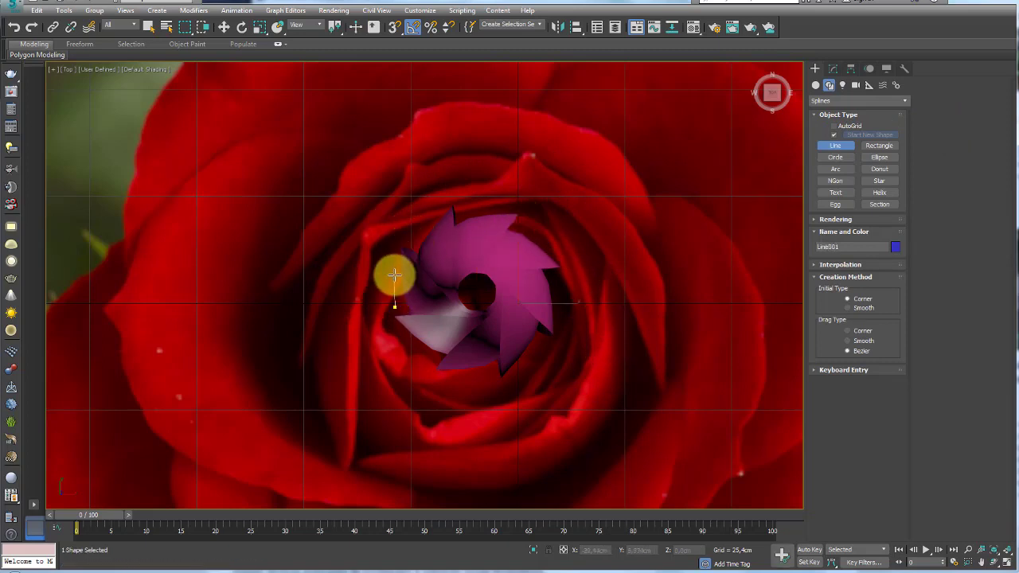
pyautogui.click(394, 269)
pyautogui.click(410, 230)
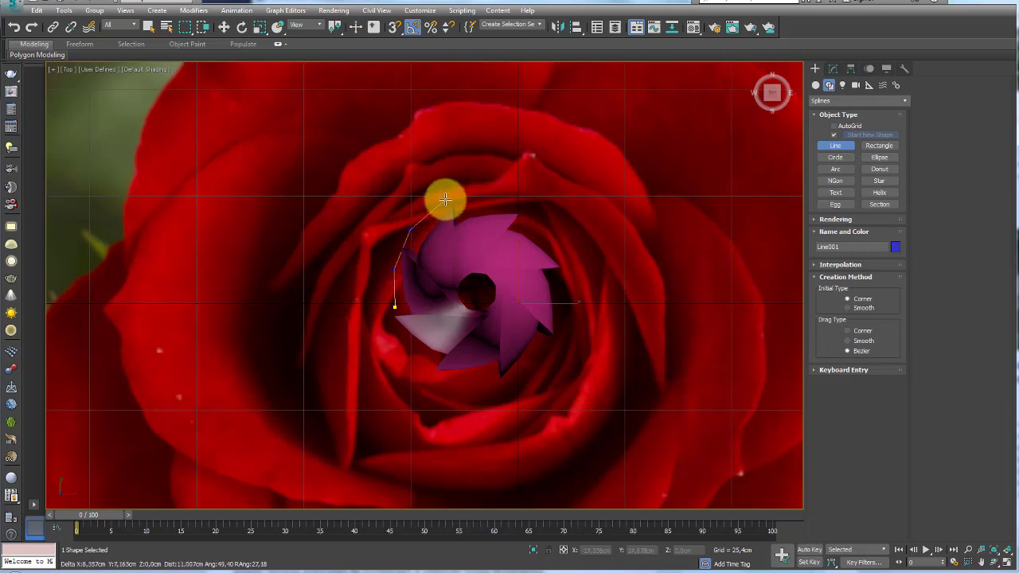
pyautogui.click(444, 197)
pyautogui.click(483, 194)
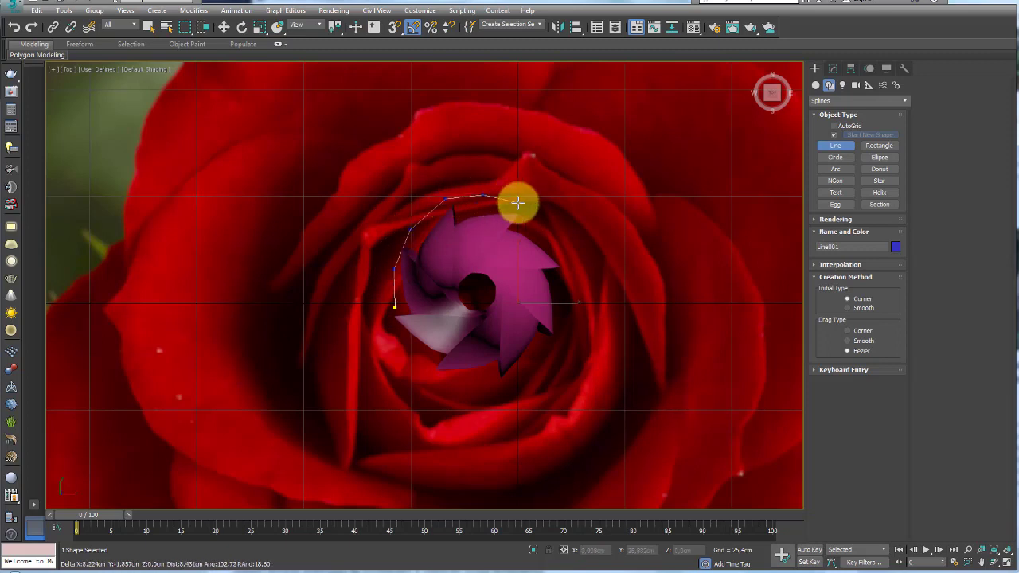
pyautogui.rightClick(559, 228)
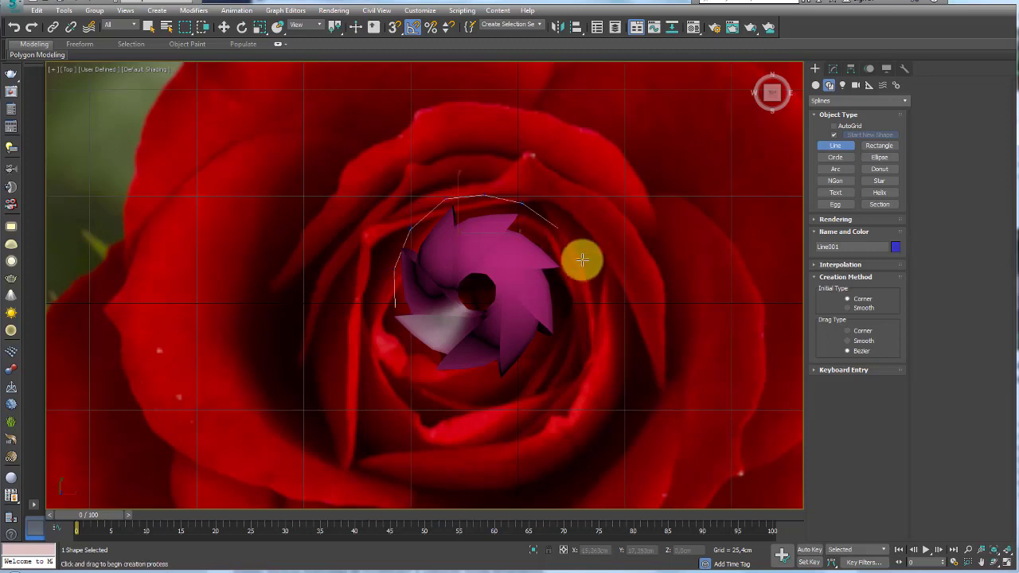
pyautogui.scroll(-2, 547, 235)
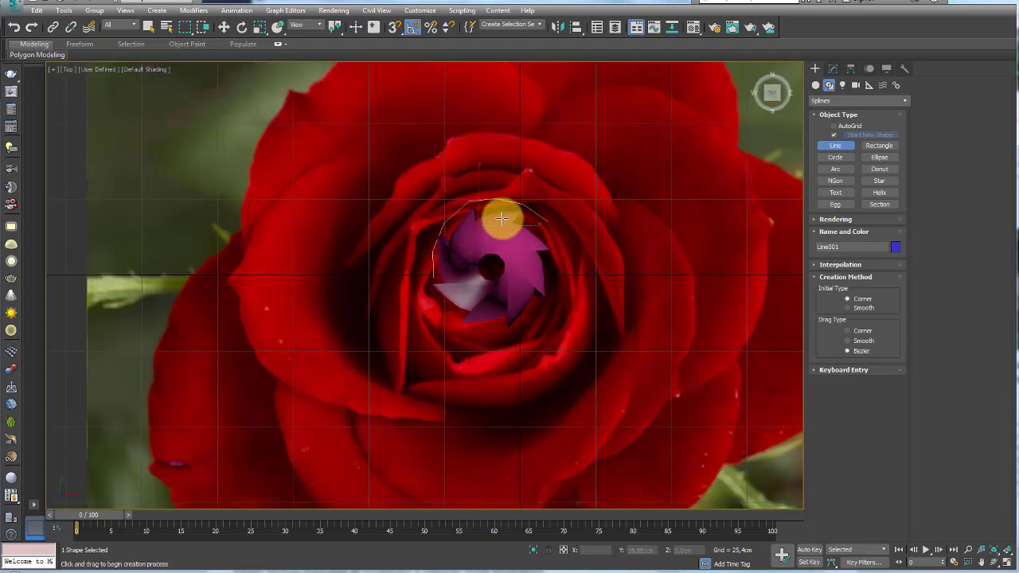
pyautogui.click(833, 68)
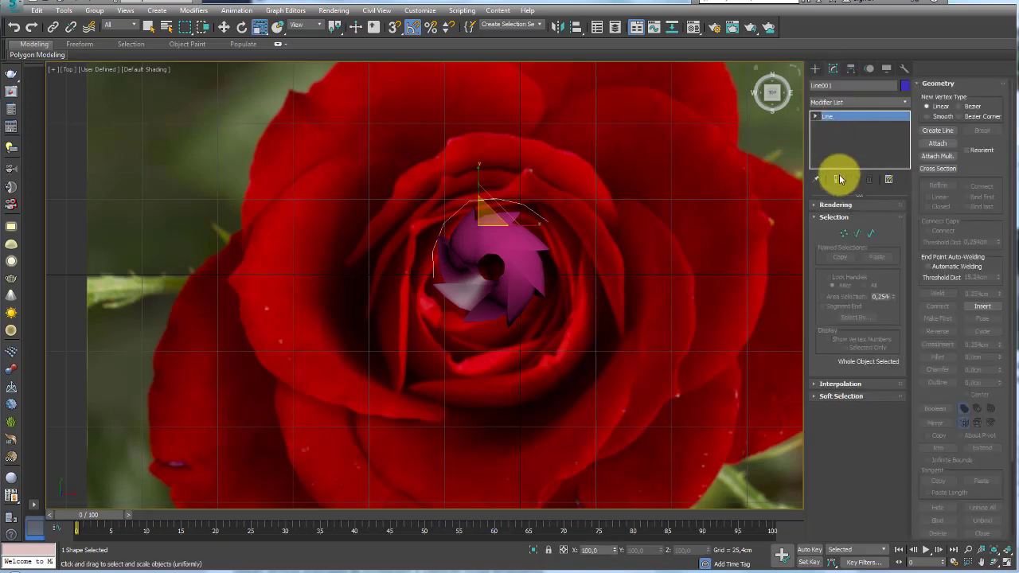
# - In Vertex mode, pull Line001's upper-left vertex in toward the bud
pyautogui.click(844, 233)
pyautogui.scroll(2, 473, 268)
pyautogui.scroll(2, 427, 275)
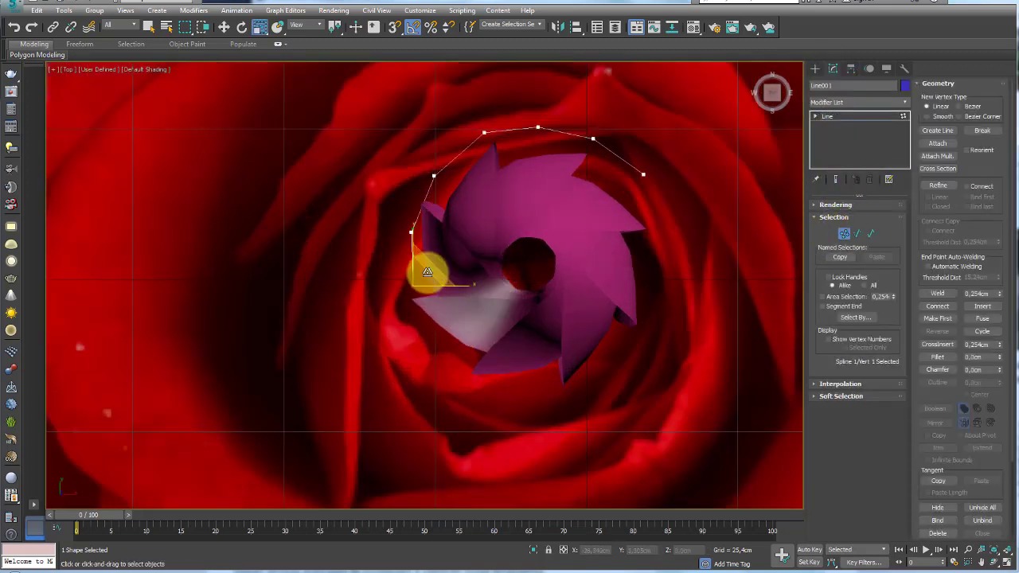
pyautogui.press('w')
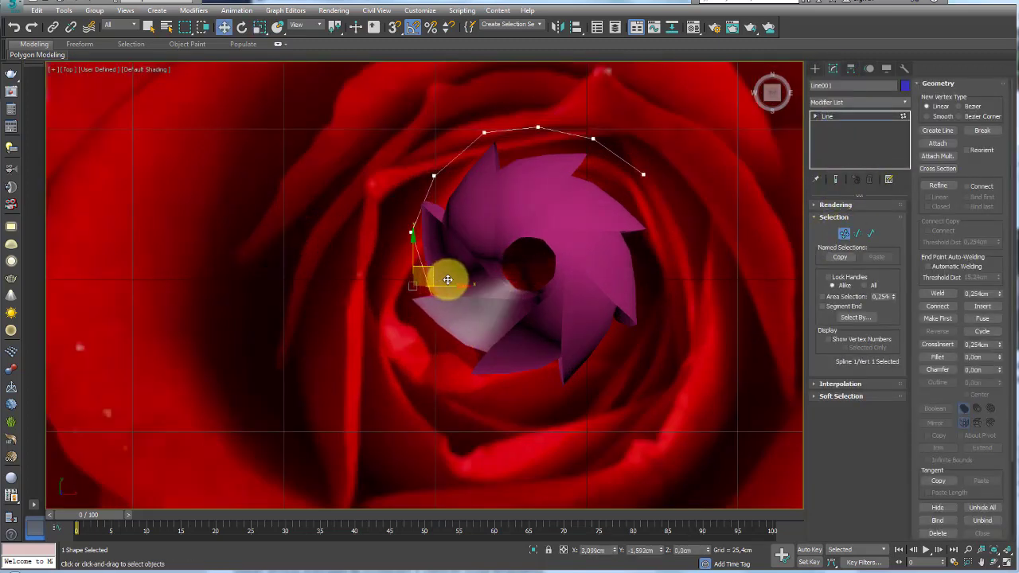
pyautogui.click(409, 238)
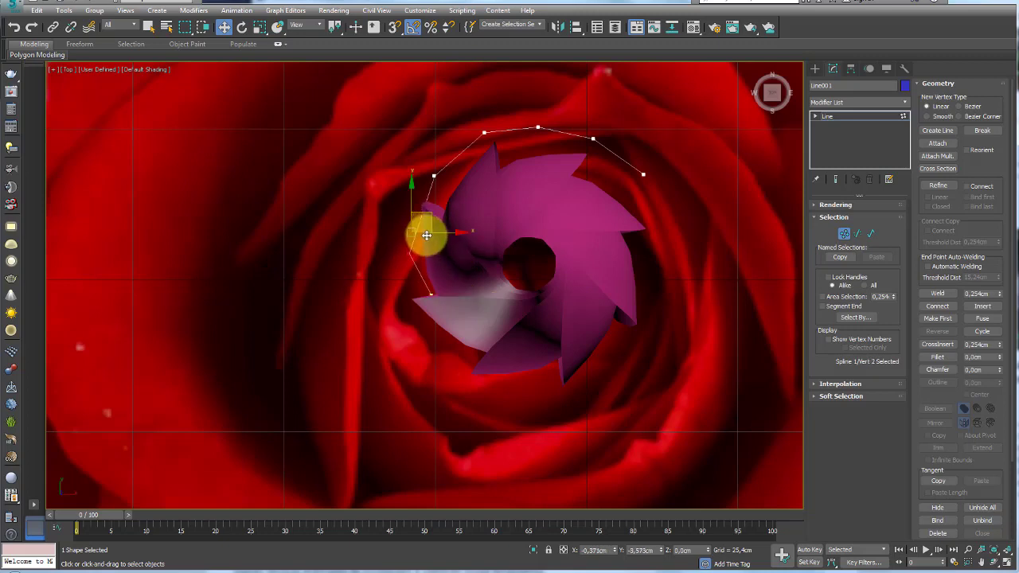
pyautogui.click(434, 175)
pyautogui.moveTo(432, 171); pyautogui.dragTo(418, 191)
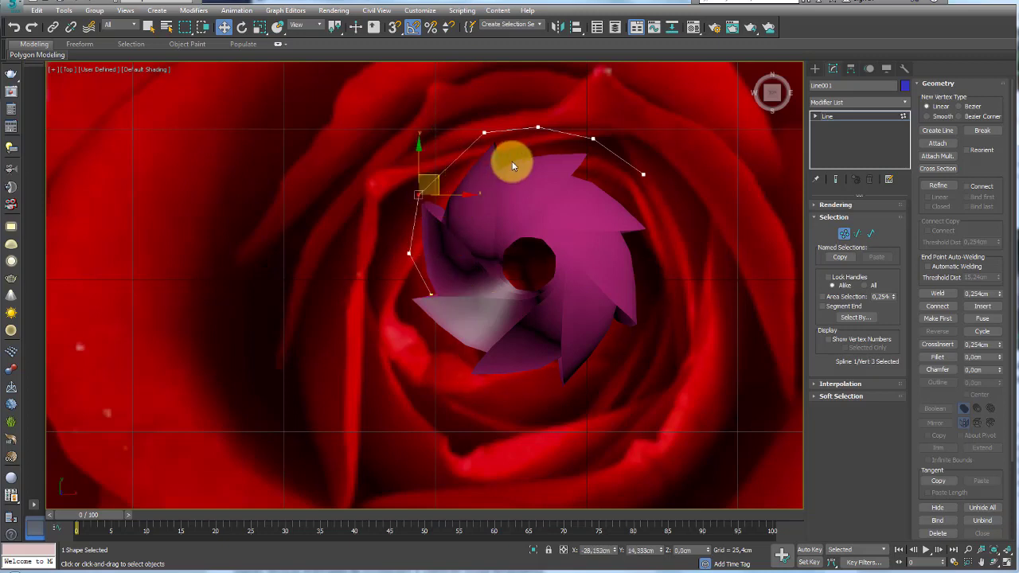
# - Shift the upper and upper-right vertices left to hug the bud, then exit Vertex mode
pyautogui.moveTo(484, 132); pyautogui.dragTo(460, 150)
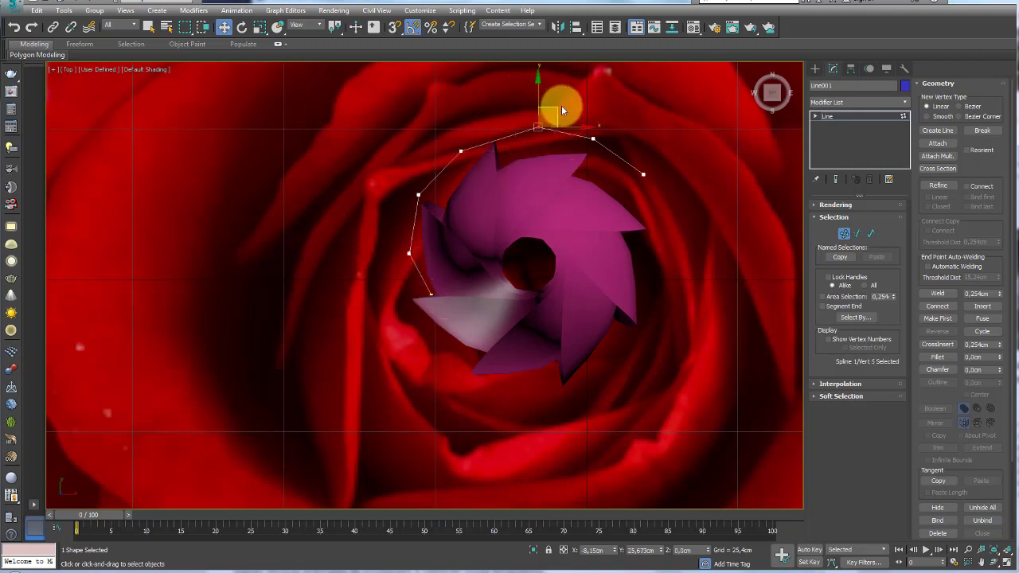
pyautogui.moveTo(561, 105); pyautogui.dragTo(534, 105)
pyautogui.moveTo(672, 137); pyautogui.dragTo(592, 172)
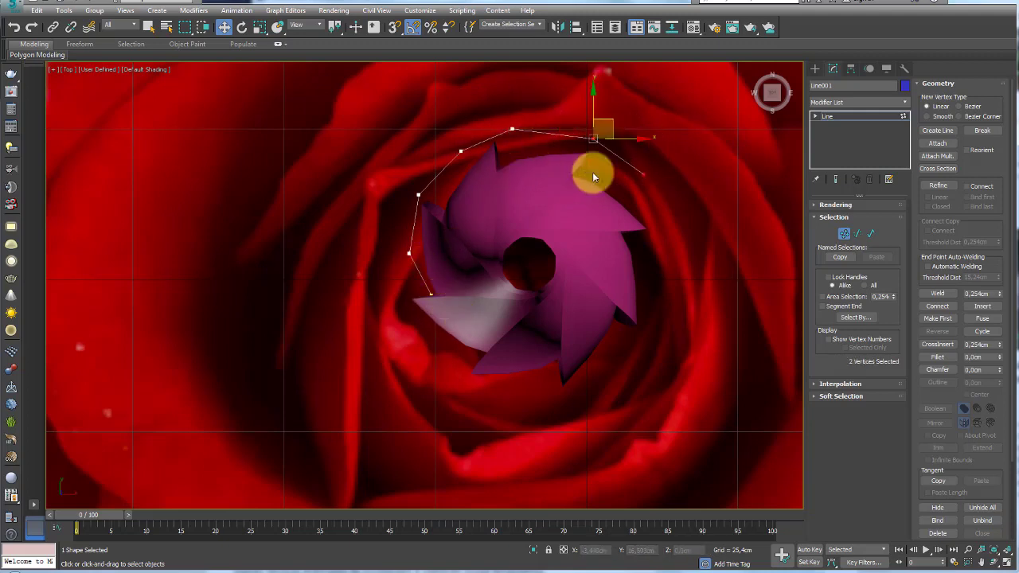
pyautogui.moveTo(610, 119); pyautogui.dragTo(565, 109)
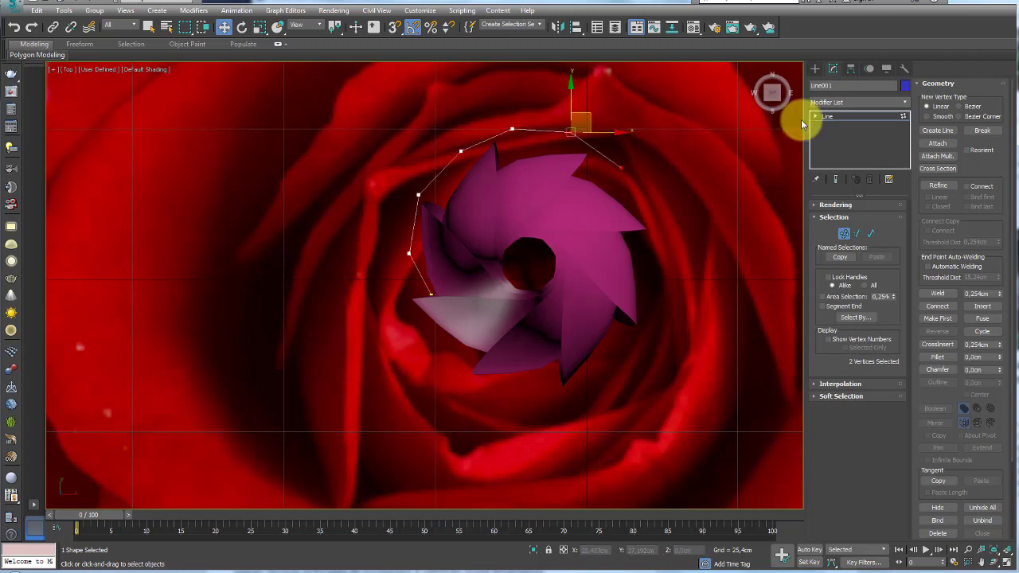
pyautogui.click(828, 117)
pyautogui.moveTo(528, 212); pyautogui.dragTo(497, 202, button='middle')
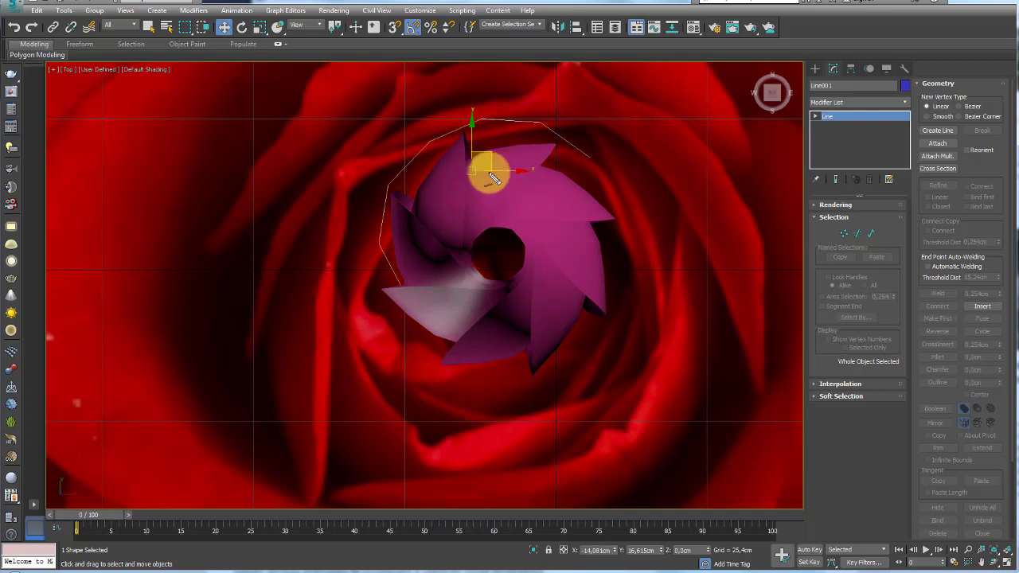
pyautogui.moveTo(475, 163)
pyautogui.mouseDown()
pyautogui.moveTo(503, 228)
pyautogui.moveTo(500, 204)
pyautogui.mouseUp()
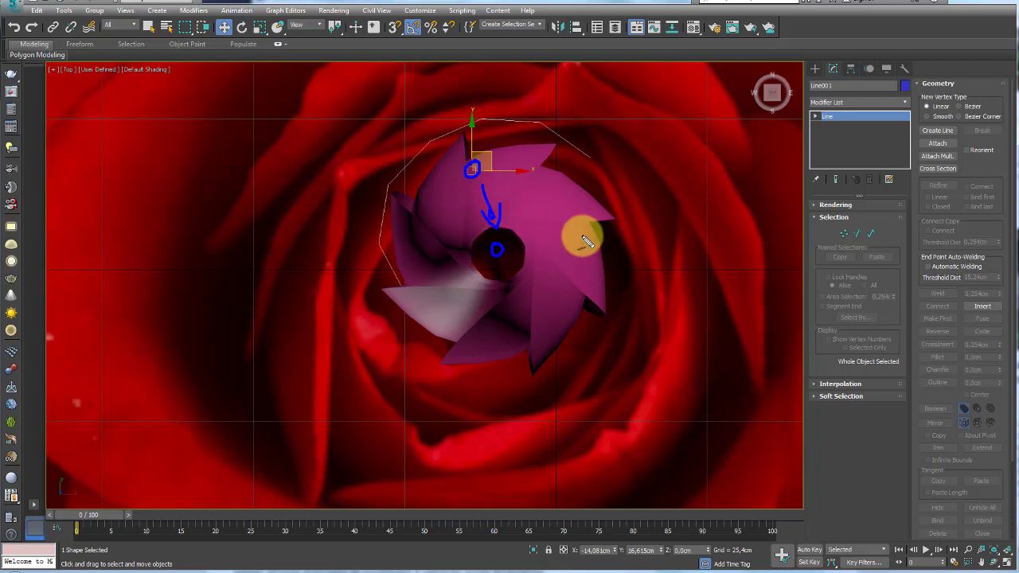
pyautogui.press('Escape')
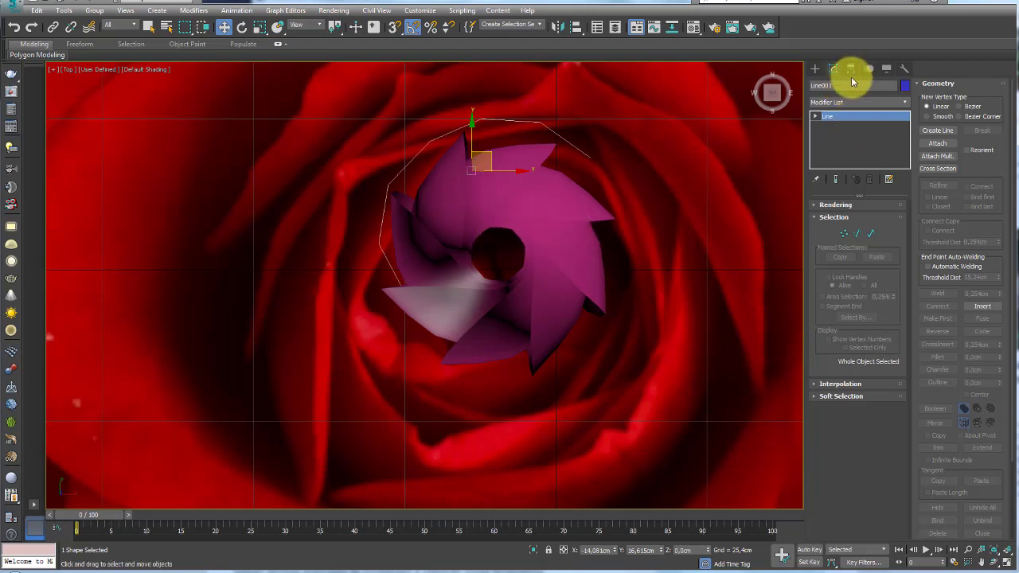
# - With Affect Pivot Only, align Line001's pivot to the pink bud's pivot point
pyautogui.click(851, 71)
pyautogui.click(857, 145)
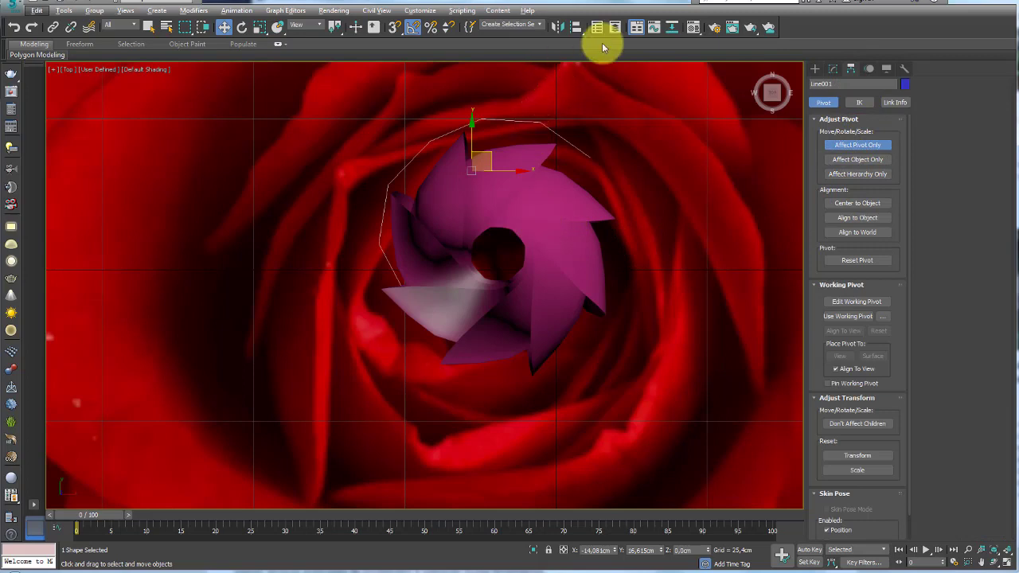
pyautogui.click(576, 29)
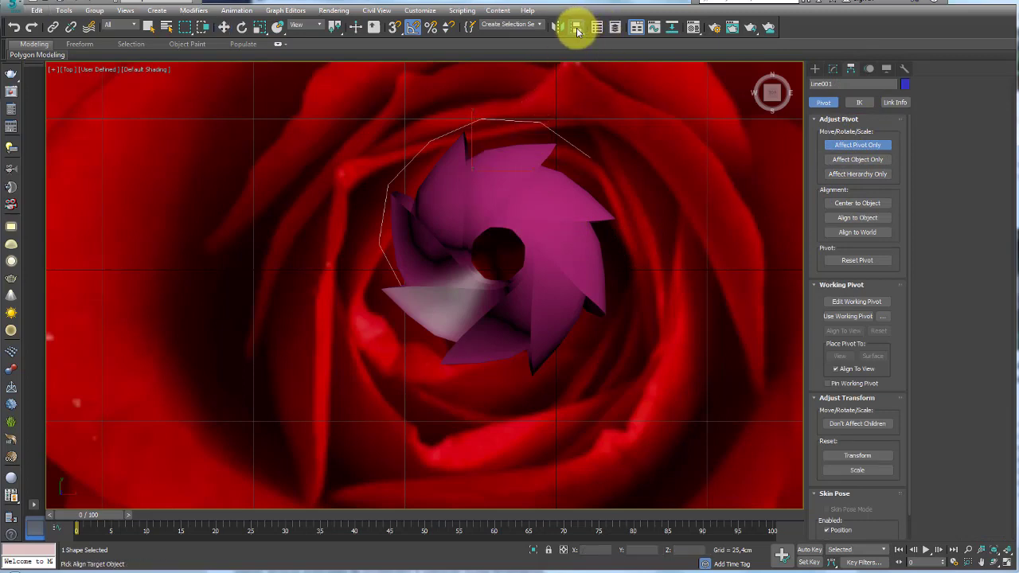
pyautogui.click(540, 218)
pyautogui.moveTo(510, 178); pyautogui.dragTo(711, 143)
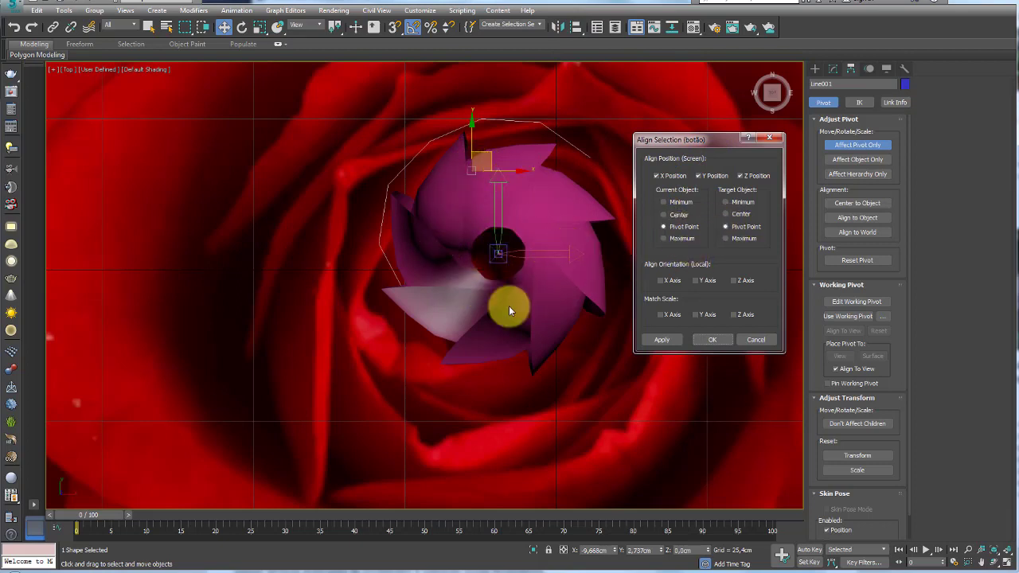
pyautogui.click(713, 340)
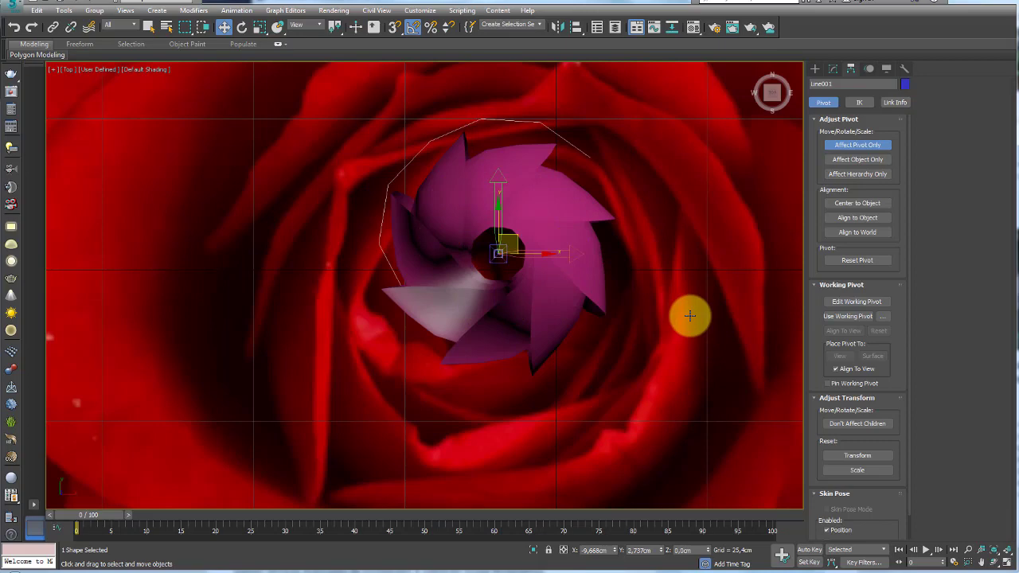
pyautogui.click(857, 144)
# - Rotate Line001 around the bud's centre
pyautogui.scroll(-3, 518, 204)
pyautogui.press('e')
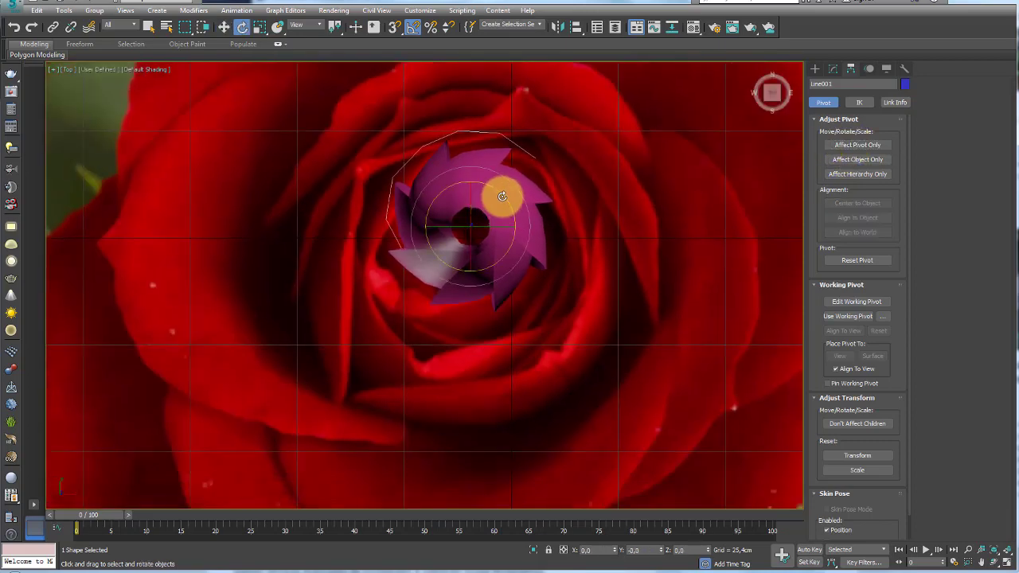
pyautogui.moveTo(502, 196); pyautogui.dragTo(482, 171)
pyautogui.moveTo(502, 175)
pyautogui.mouseDown(button='middle')
pyautogui.moveTo(495, 219)
pyautogui.moveTo(482, 222)
pyautogui.mouseUp(button='middle')
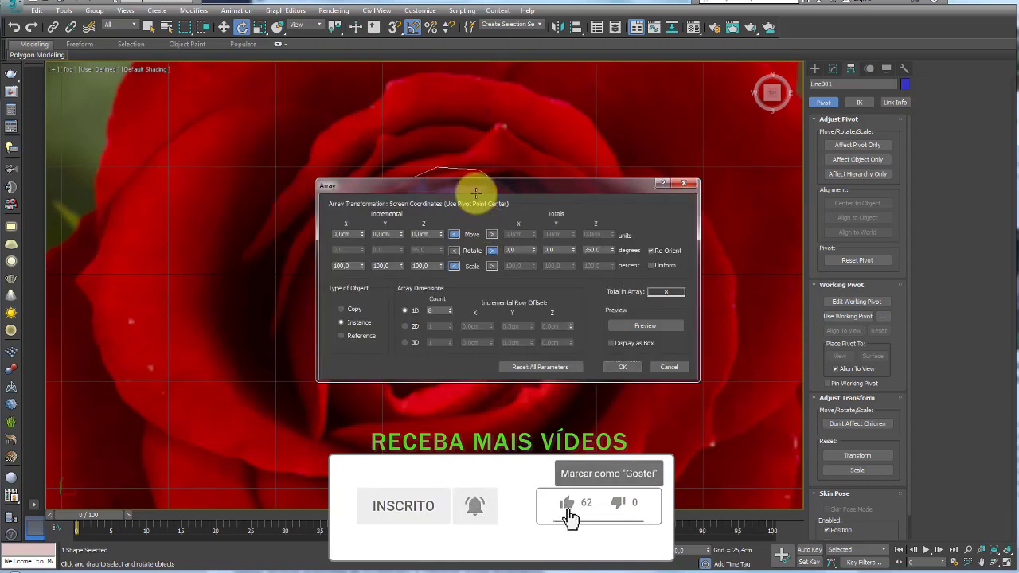
# - Array the petal line as 7 instances over a 360° Z rotation, checking the preview first
pyautogui.moveTo(478, 187); pyautogui.dragTo(690, 112)
pyautogui.scroll(3, 425, 175)
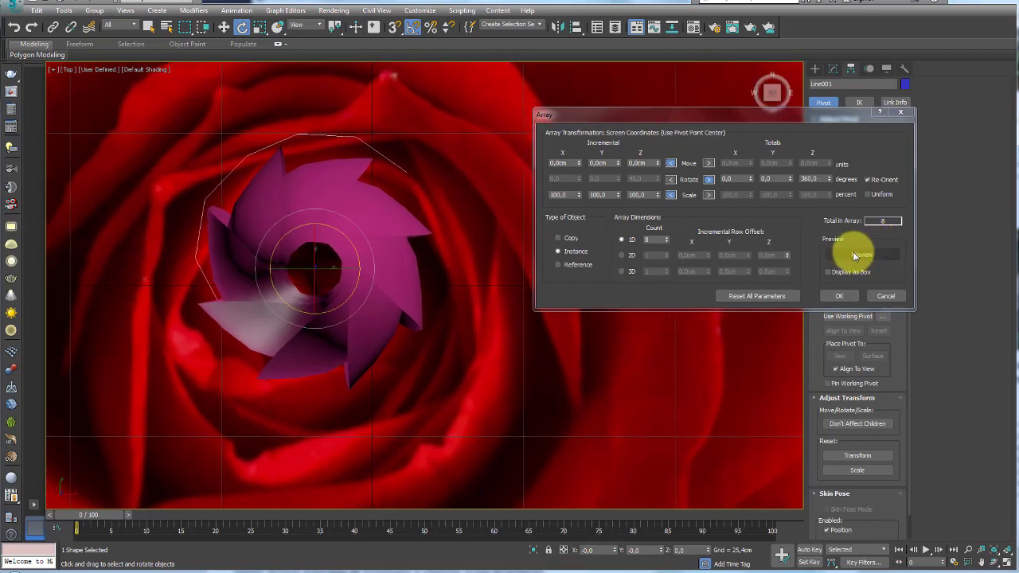
pyautogui.click(856, 255)
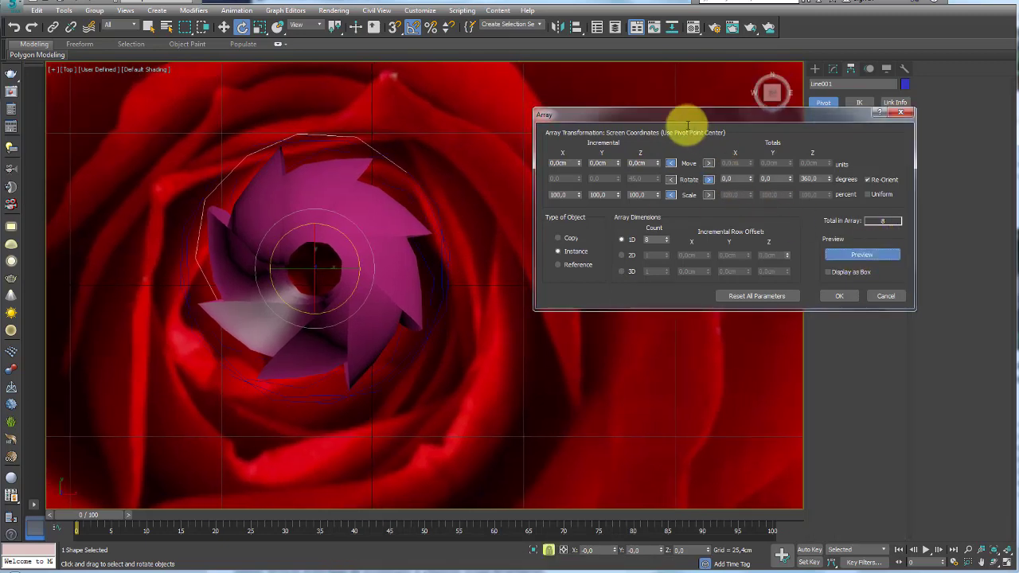
pyautogui.moveTo(683, 115); pyautogui.dragTo(670, 89)
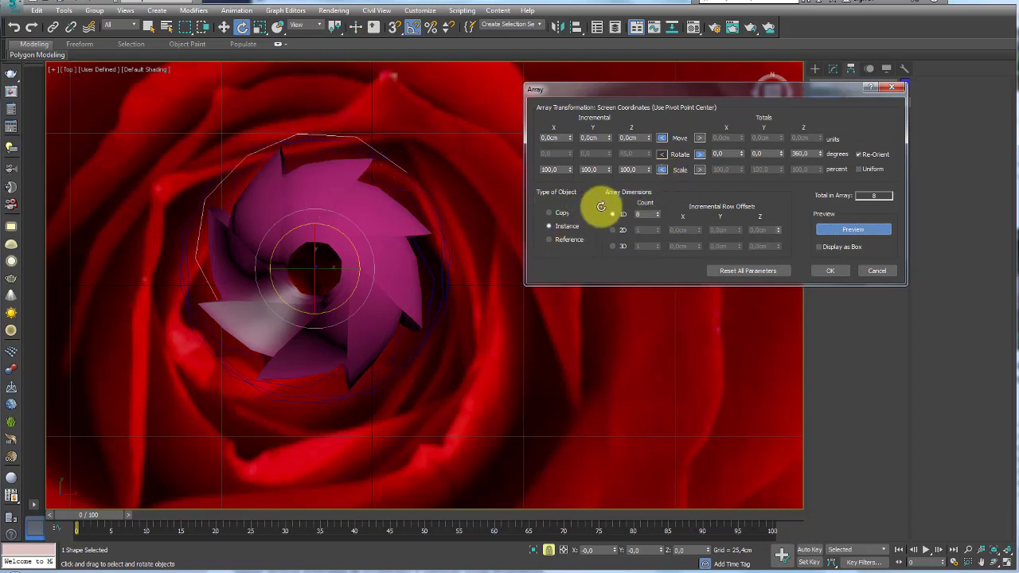
pyautogui.click(657, 216)
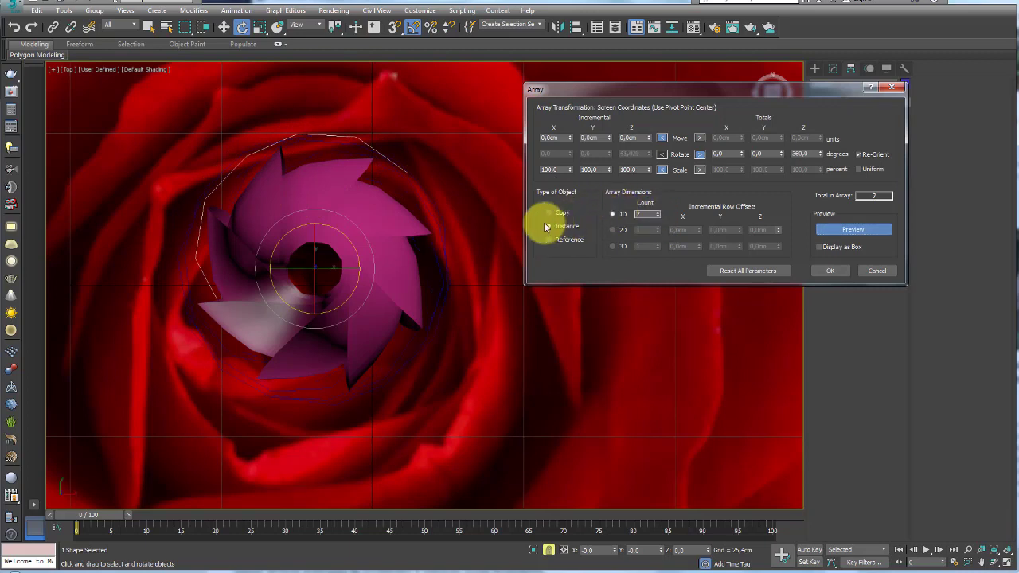
pyautogui.moveTo(557, 220); pyautogui.dragTo(597, 222)
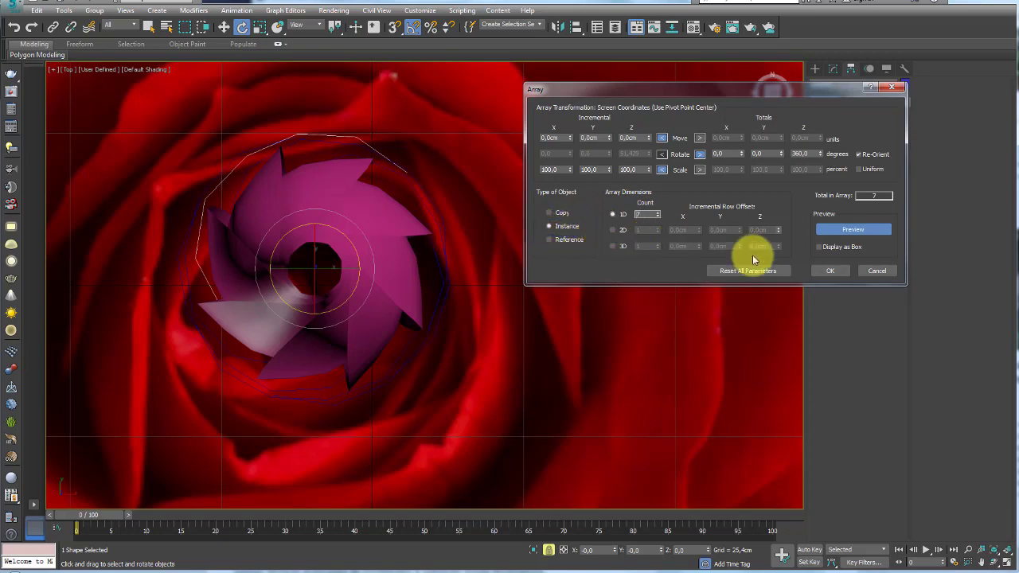
pyautogui.click(828, 271)
pyautogui.scroll(-2, 445, 256)
# - Switch to wireframe and hide the inner bud object
pyautogui.scroll(1, 443, 254)
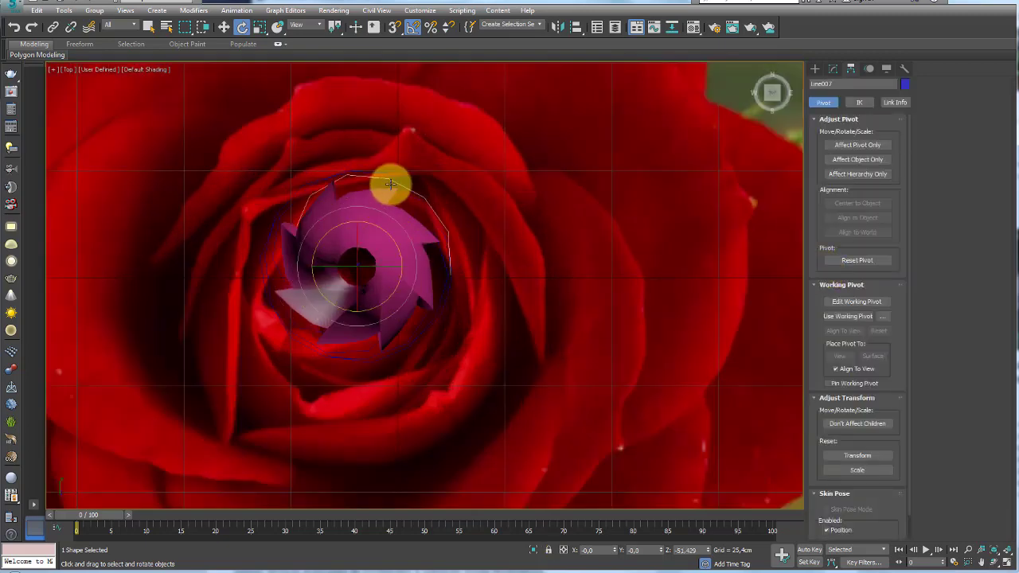
pyautogui.scroll(1, 390, 182)
pyautogui.moveTo(360, 179); pyautogui.dragTo(430, 170, button='middle')
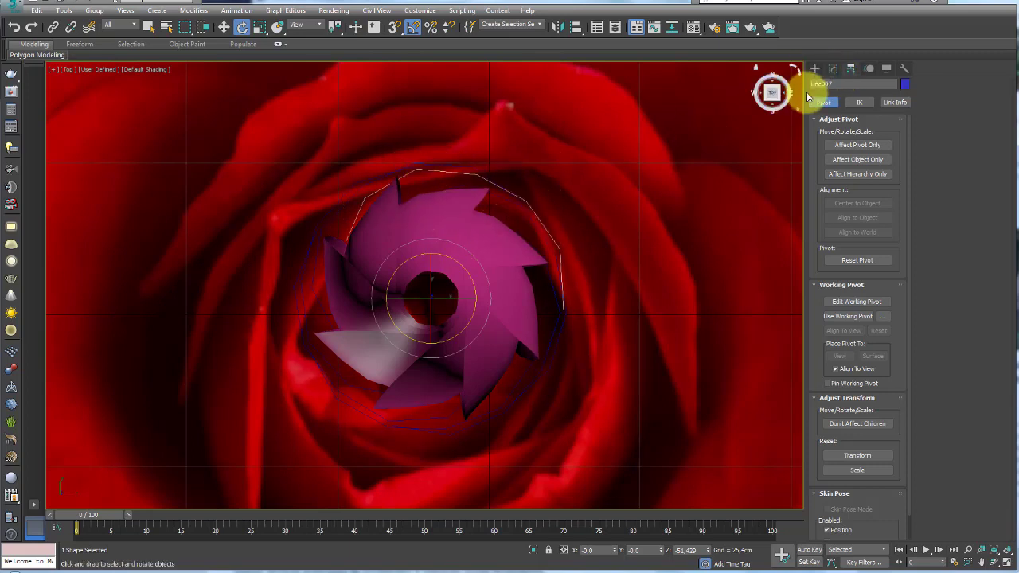
pyautogui.click(644, 205)
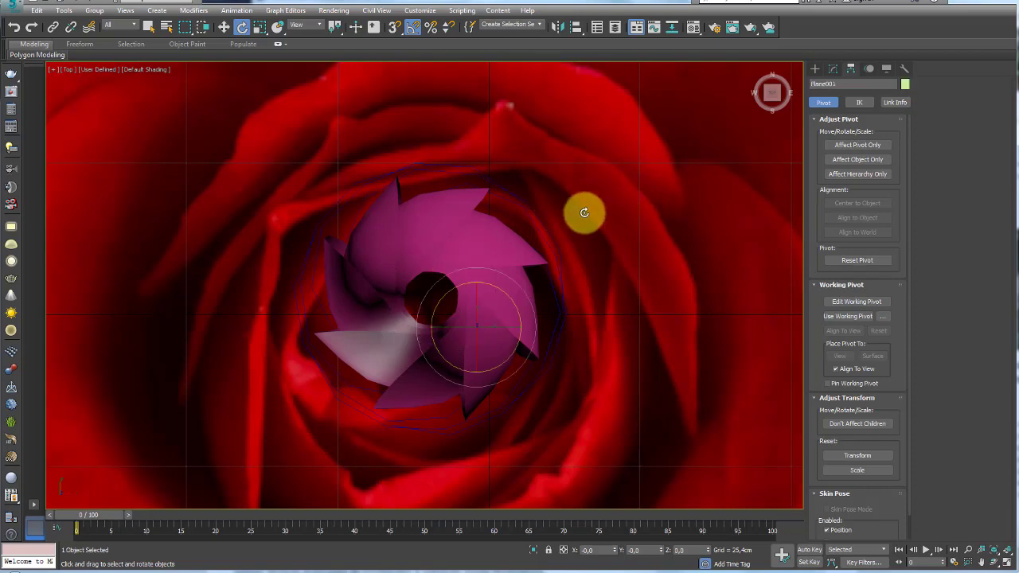
pyautogui.press('F3')
pyautogui.click(472, 247)
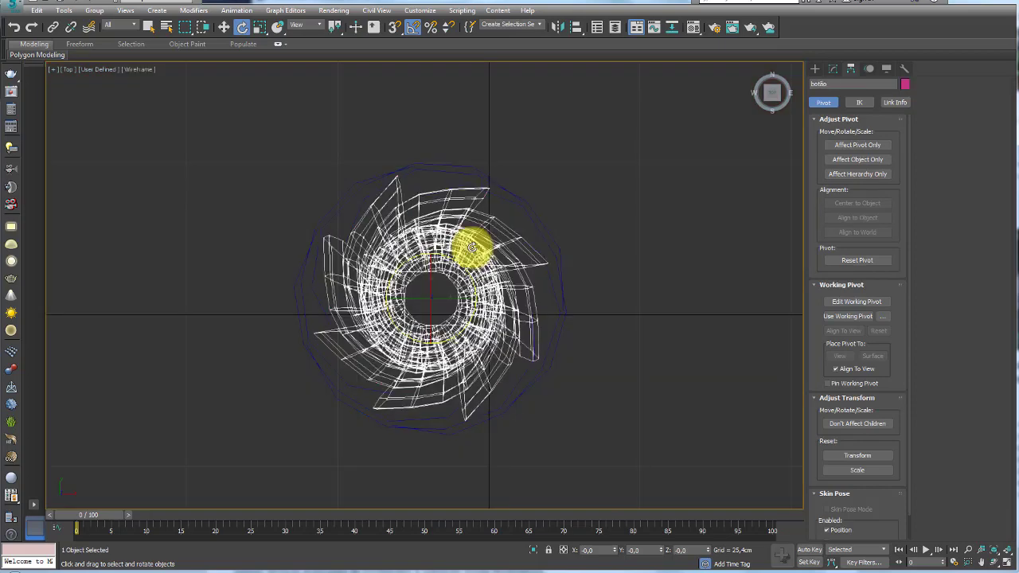
pyautogui.rightClick(470, 243)
pyautogui.click(507, 214)
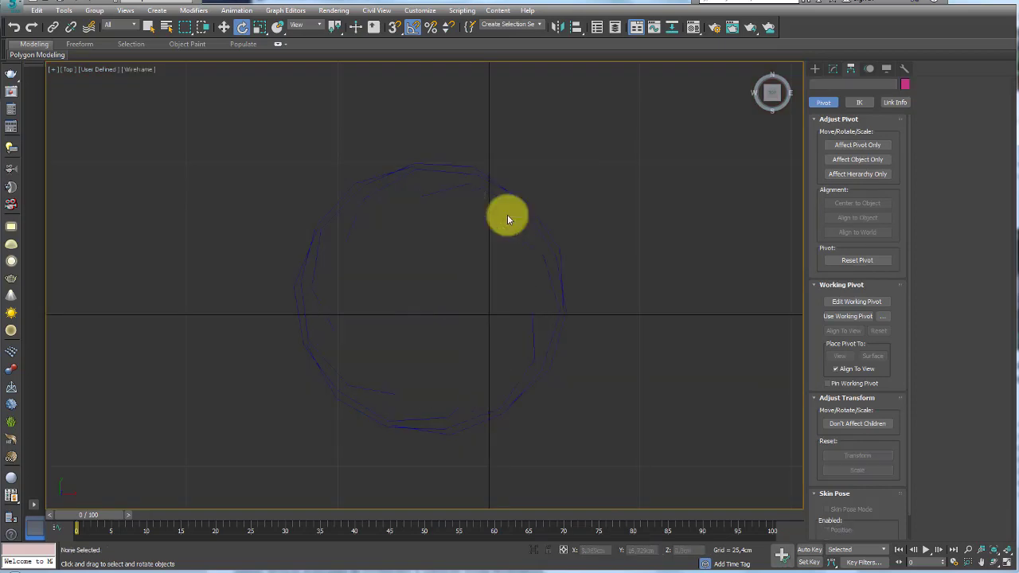
# - Reposition several vertices of the Line007 petal outline in Vertex mode, then return to Line
pyautogui.click(388, 184)
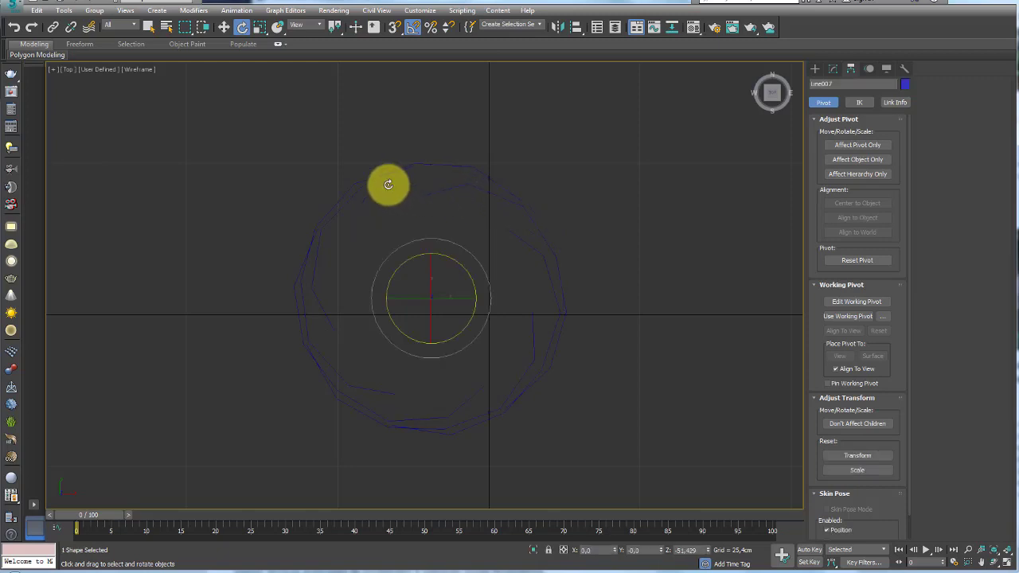
pyautogui.click(832, 68)
pyautogui.click(844, 235)
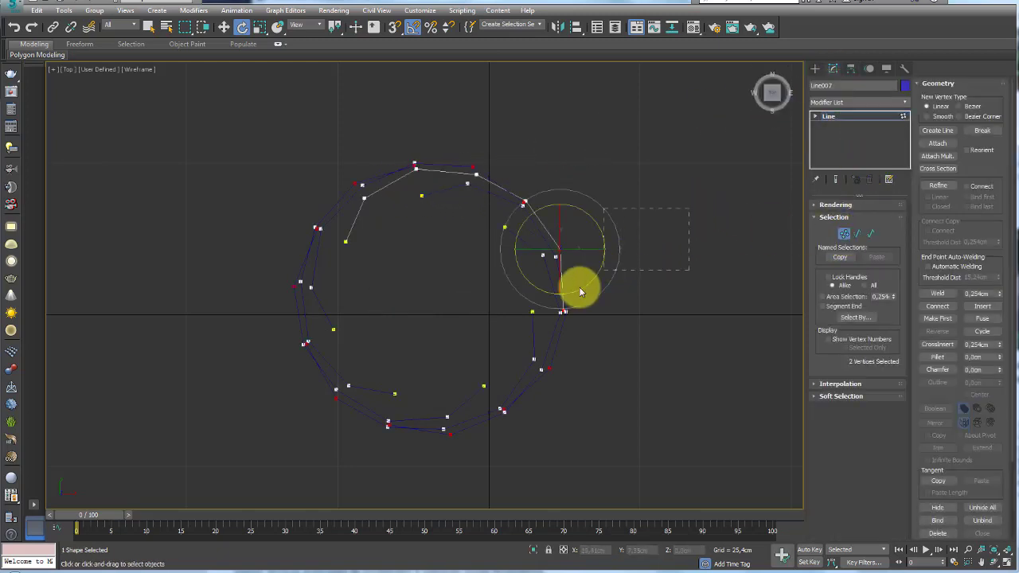
pyautogui.scroll(2, 560, 317)
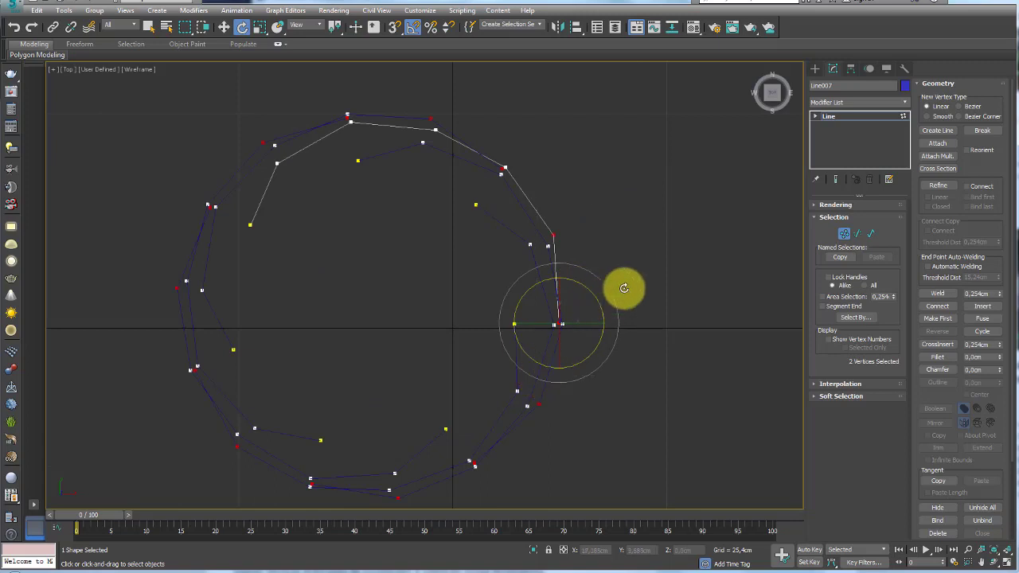
pyautogui.click(606, 292)
pyautogui.click(553, 237)
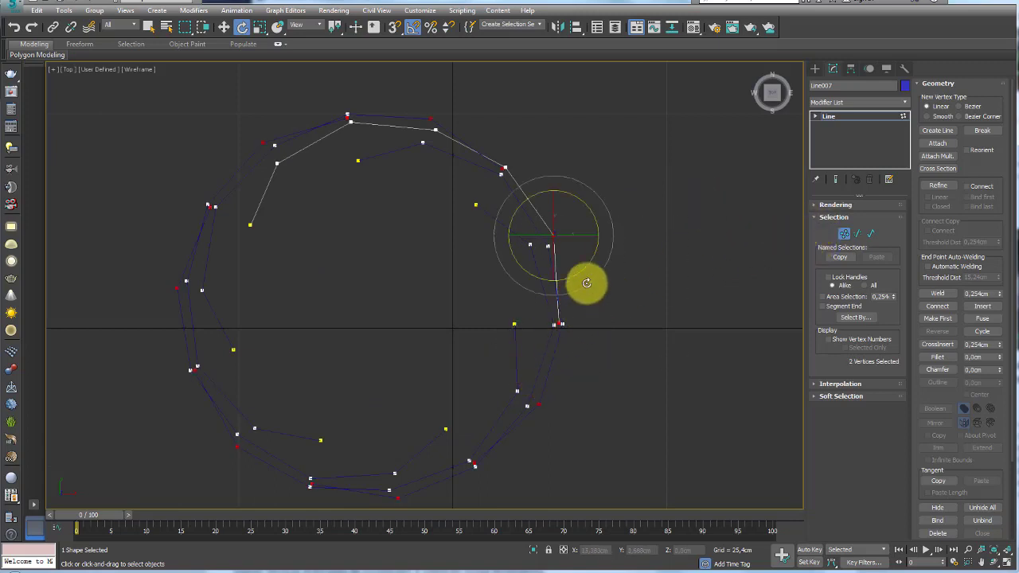
pyautogui.press('w')
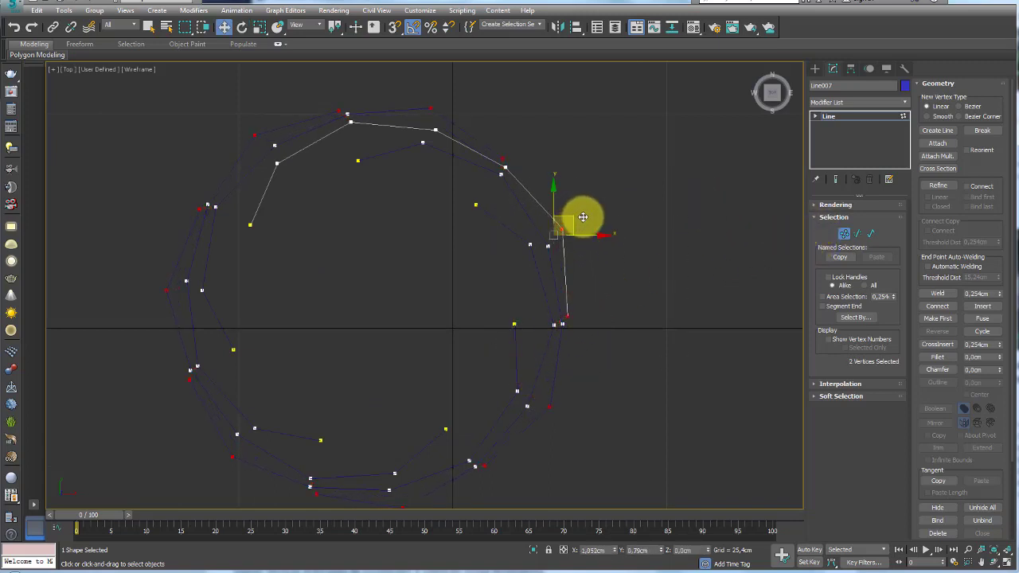
pyautogui.click(567, 321)
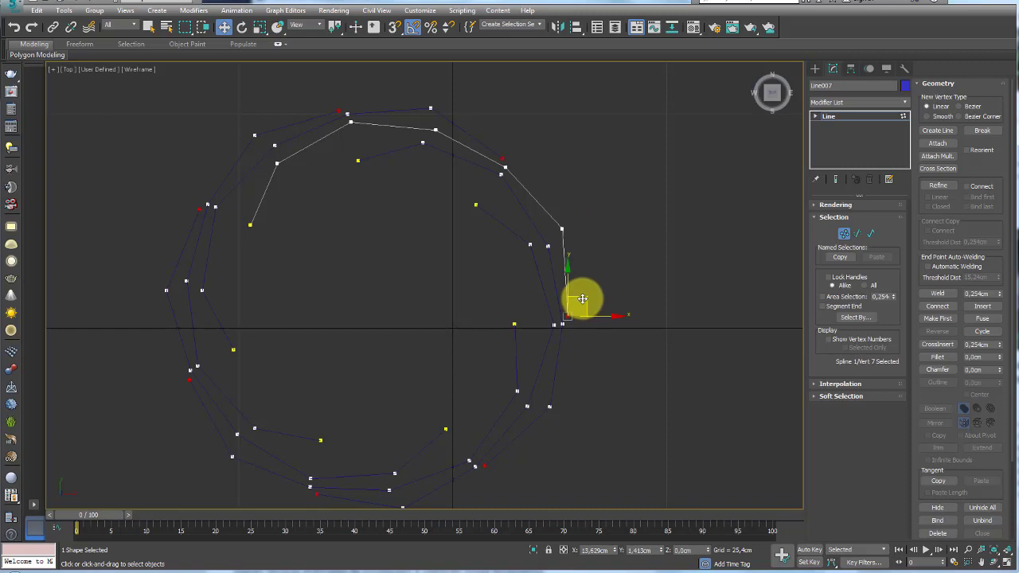
pyautogui.click(506, 167)
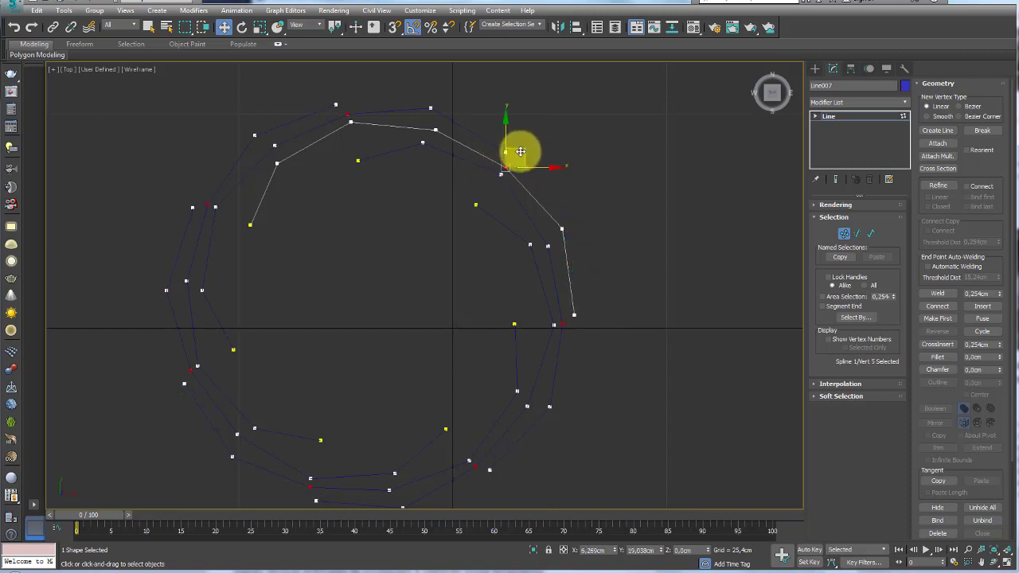
pyautogui.scroll(-3, 504, 246)
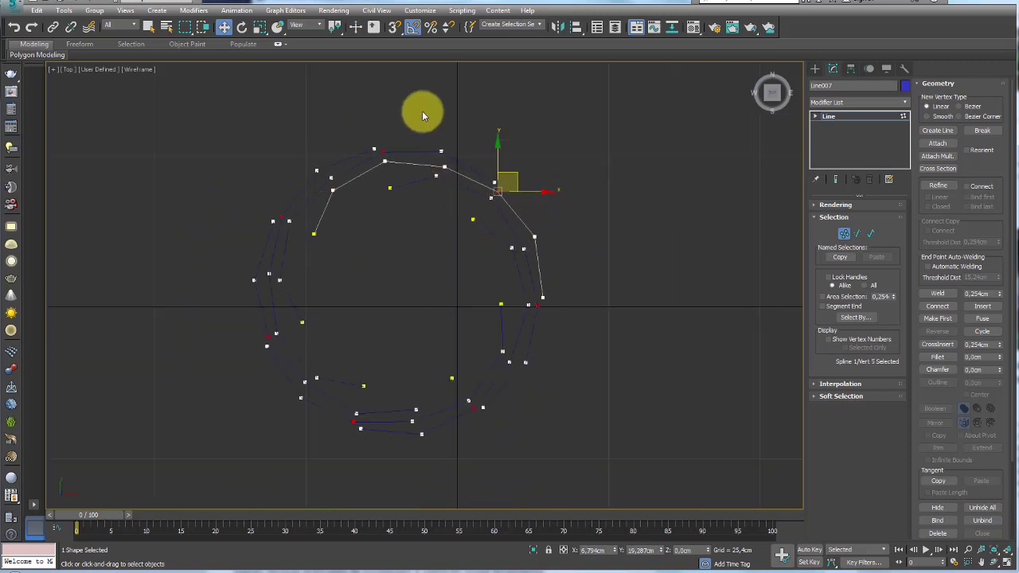
pyautogui.click(846, 116)
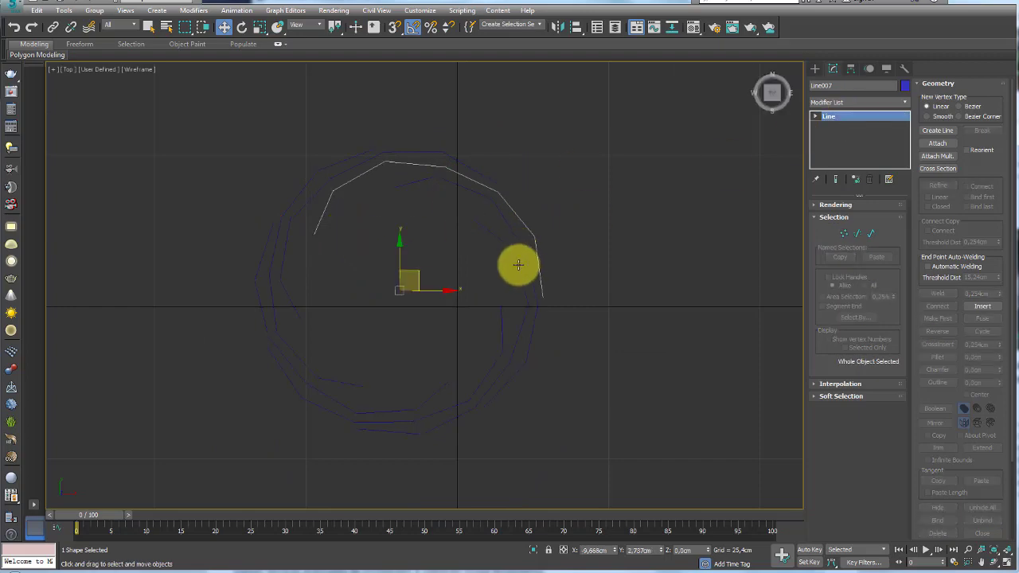
# - In Perspective view, select all seven petal outlines and scroll the Modifier List to Extrude
pyautogui.press('p')
pyautogui.moveTo(548, 323)
pyautogui.keyDown('alt'); pyautogui.mouseDown(button='middle')
pyautogui.moveTo(518, 327)
pyautogui.moveTo(541, 243)
pyautogui.mouseUp(button='middle'); pyautogui.keyUp('alt')
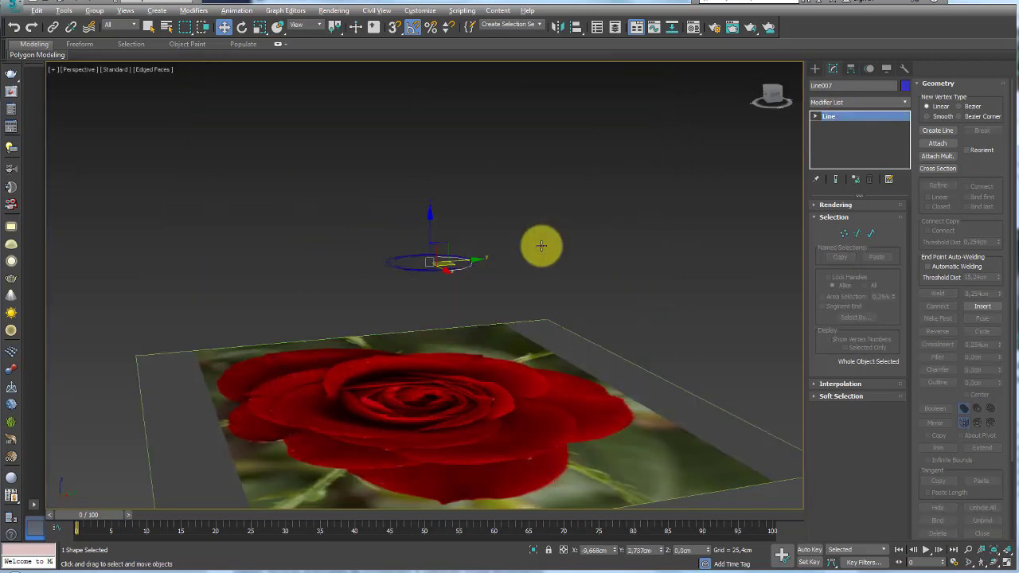
pyautogui.keyDown('alt'); pyautogui.moveTo(403, 257); pyautogui.dragTo(304, 221, button='middle'); pyautogui.keyUp('alt')
pyautogui.moveTo(566, 297); pyautogui.dragTo(558, 292)
pyautogui.scroll(1, 527, 281)
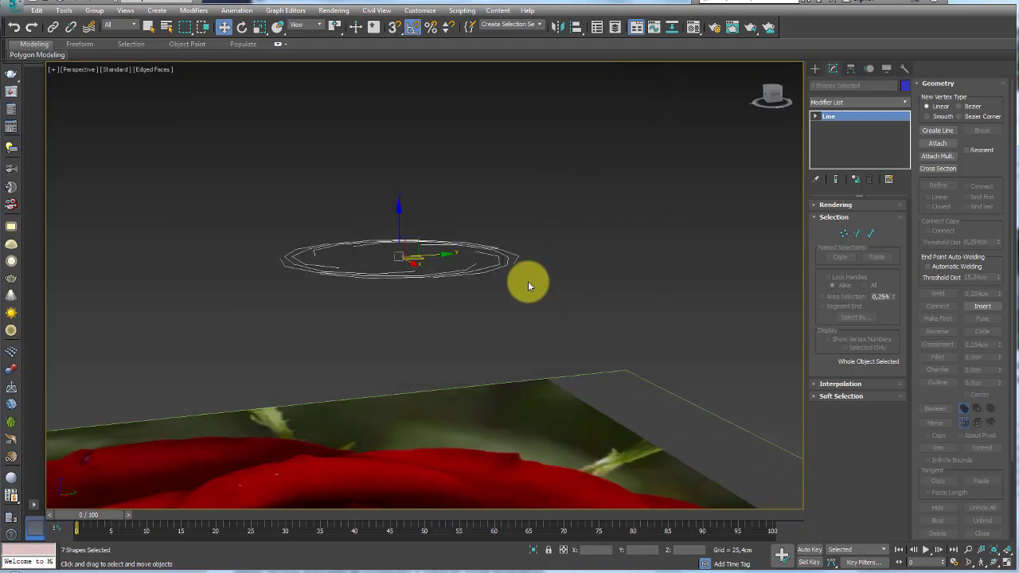
pyautogui.scroll(2, 483, 257)
pyautogui.rightClick(484, 239)
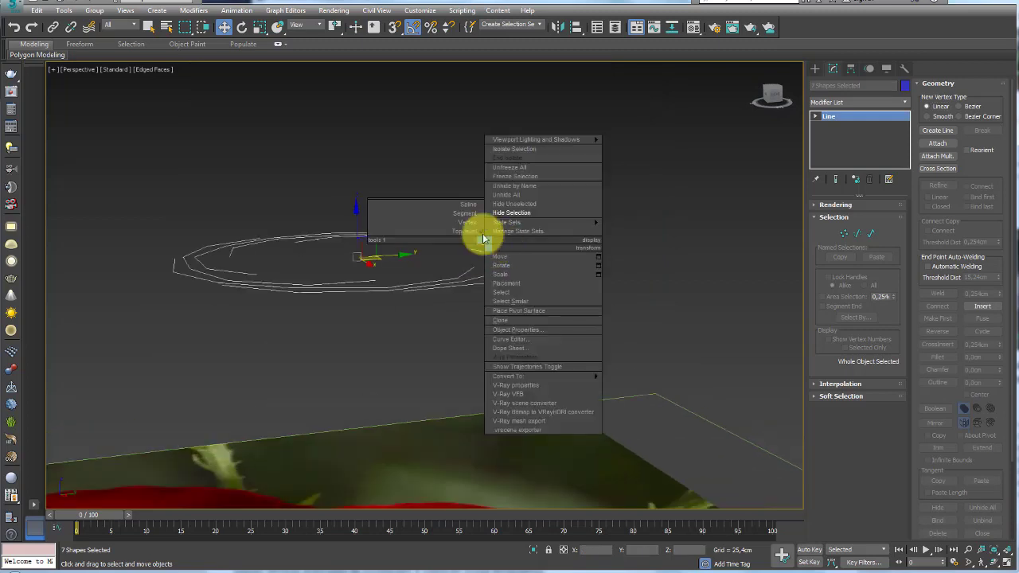
pyautogui.click(389, 170)
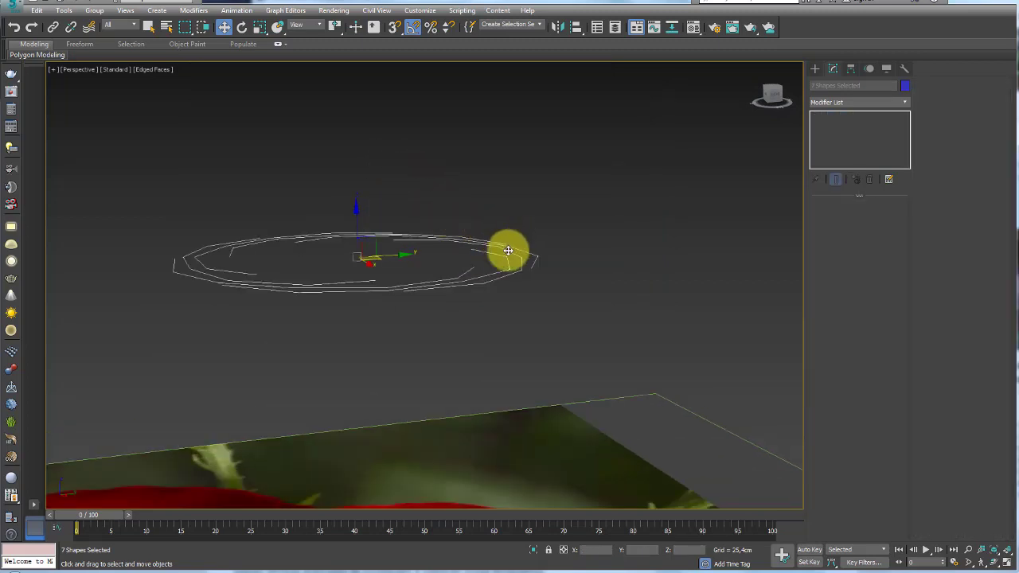
pyautogui.keyDown('alt'); pyautogui.moveTo(507, 231); pyautogui.dragTo(481, 285, button='middle'); pyautogui.keyUp('alt')
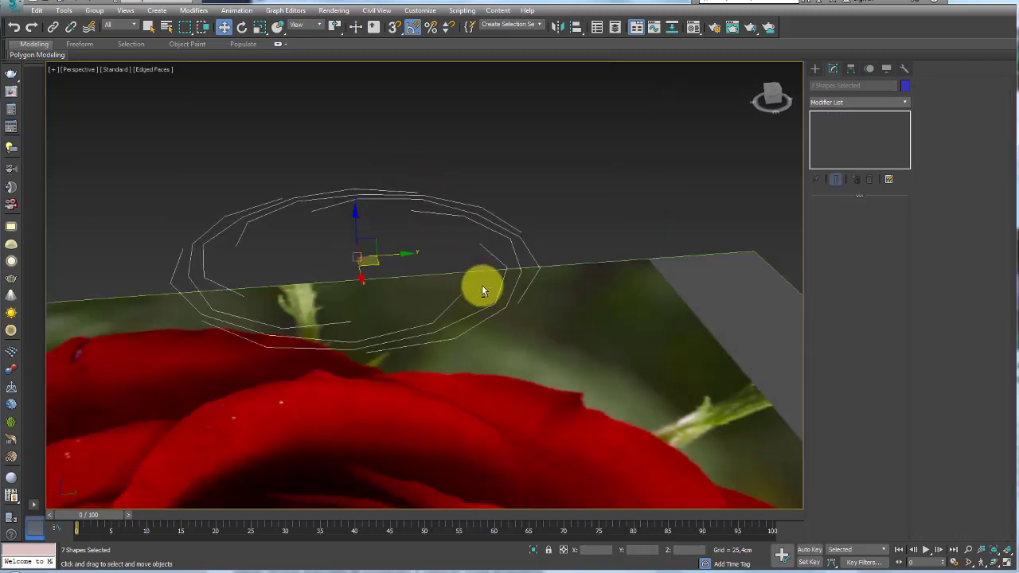
pyautogui.click(905, 102)
pyautogui.moveTo(905, 136); pyautogui.dragTo(897, 226)
pyautogui.scroll(-2, 836, 445)
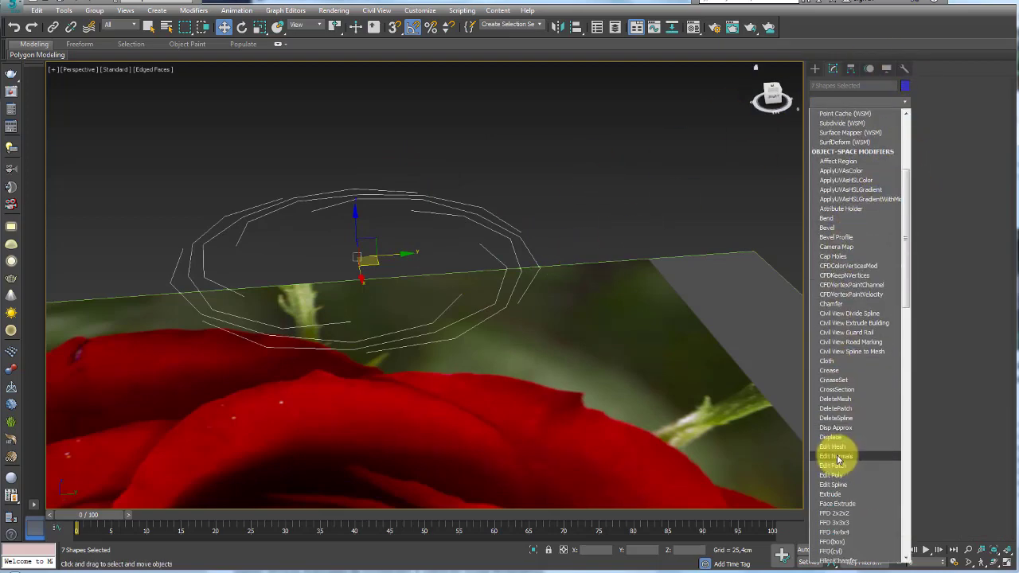
# - Extrude the seven outlines, add Edit Poly and flip all face normals
pyautogui.click(832, 494)
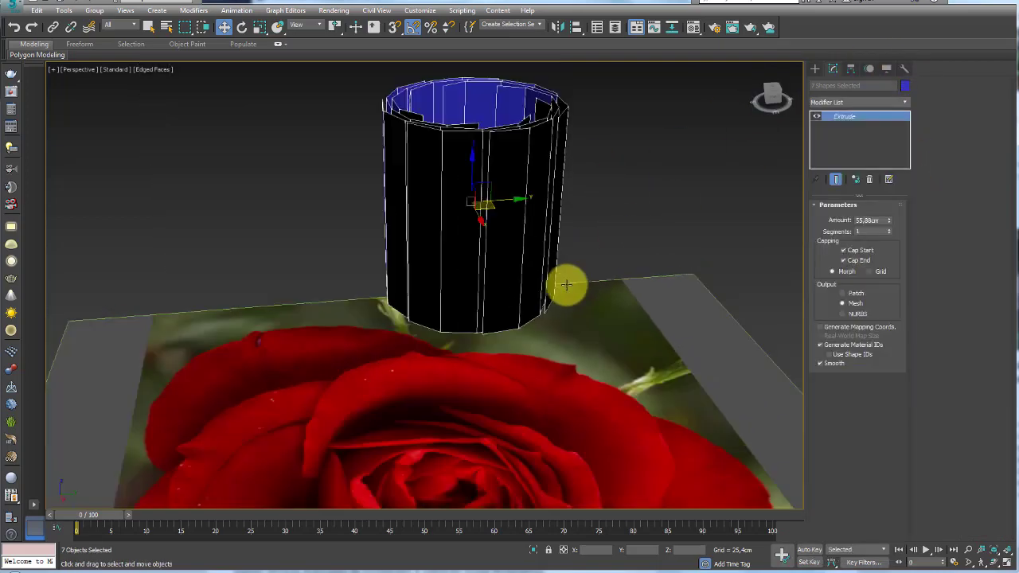
pyautogui.moveTo(564, 282)
pyautogui.keyDown('alt'); pyautogui.mouseDown(button='middle')
pyautogui.moveTo(577, 236)
pyautogui.moveTo(562, 289)
pyautogui.moveTo(528, 335)
pyautogui.moveTo(534, 264)
pyautogui.moveTo(467, 276)
pyautogui.moveTo(556, 234)
pyautogui.mouseUp(button='middle'); pyautogui.keyUp('alt')
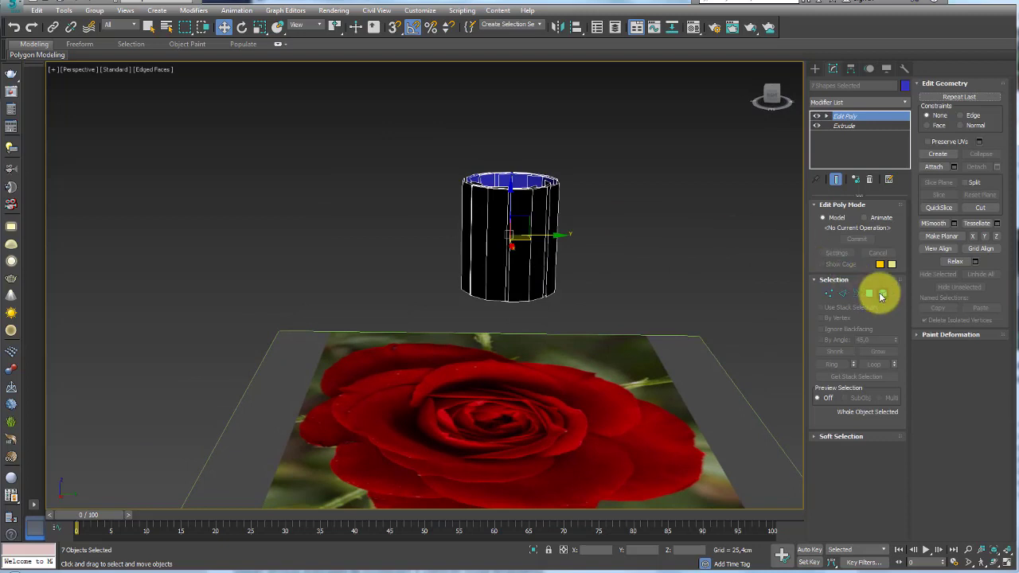
pyautogui.click(882, 293)
pyautogui.hotkey('ctrl', 'a')
pyautogui.click(878, 464)
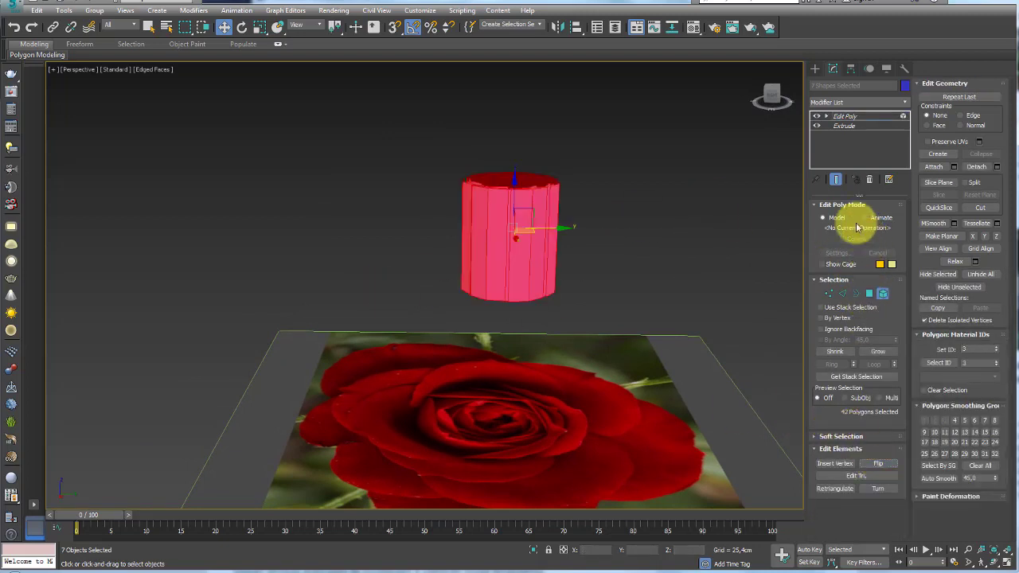
# - Select all edges and Connect them to add a middle edge loop around the cylinder
pyautogui.click(842, 293)
pyautogui.hotkey('ctrl', 'a')
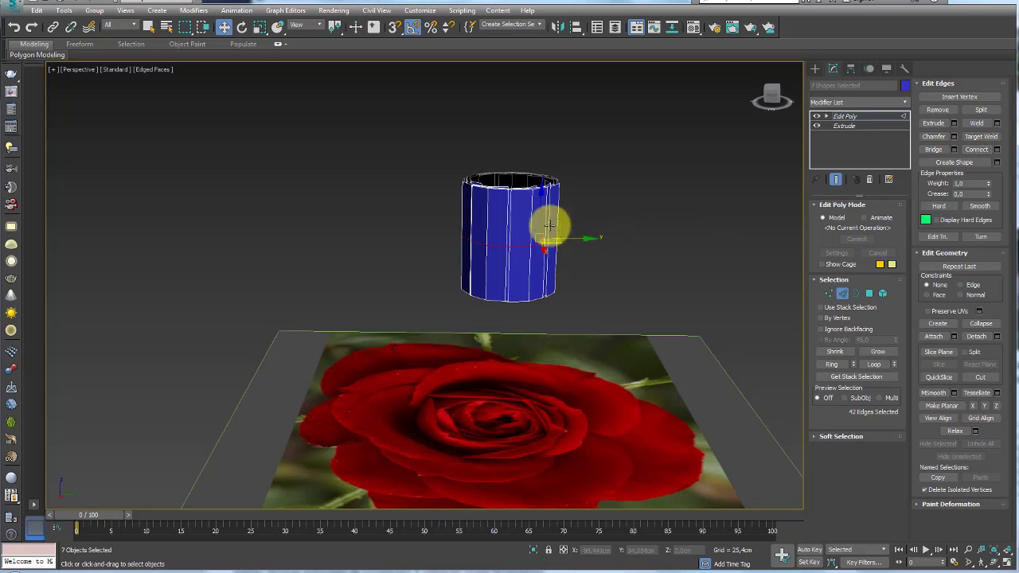
pyautogui.moveTo(552, 234)
pyautogui.keyDown('alt'); pyautogui.mouseDown(button='middle')
pyautogui.moveTo(539, 298)
pyautogui.moveTo(534, 240)
pyautogui.moveTo(521, 266)
pyautogui.mouseUp(button='middle'); pyautogui.keyUp('alt')
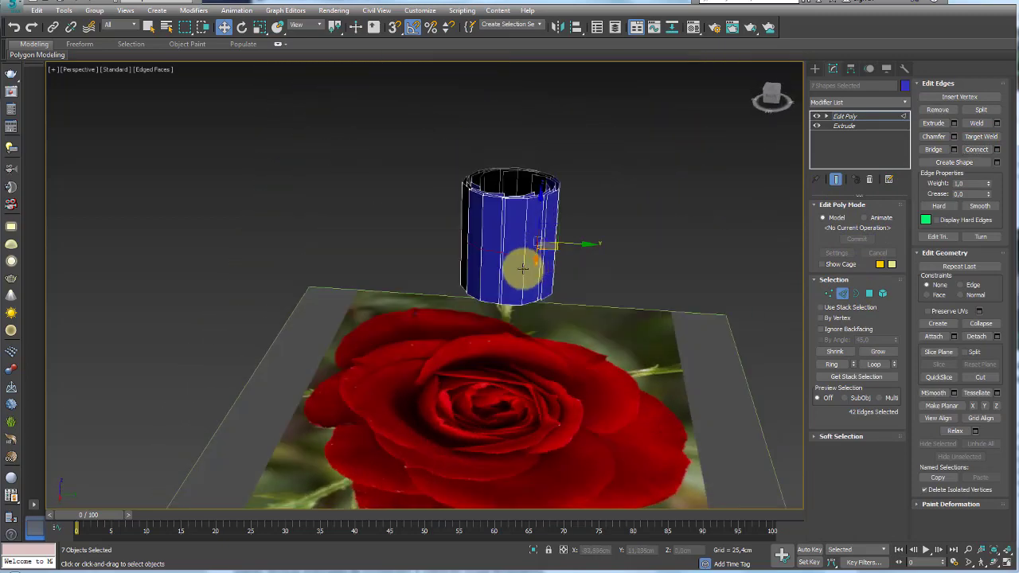
pyautogui.keyDown('alt'); pyautogui.moveTo(574, 220); pyautogui.dragTo(569, 215, button='middle'); pyautogui.keyUp('alt')
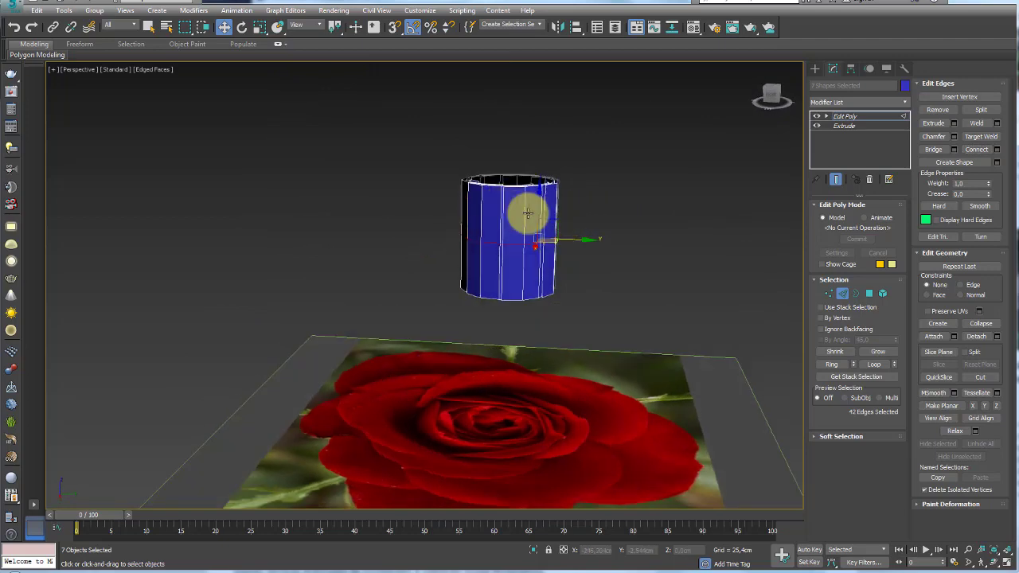
pyautogui.scroll(3, 525, 211)
pyautogui.moveTo(583, 233)
pyautogui.keyDown('alt'); pyautogui.mouseDown(button='middle')
pyautogui.moveTo(587, 212)
pyautogui.moveTo(653, 202)
pyautogui.mouseUp(button='middle'); pyautogui.keyUp('alt')
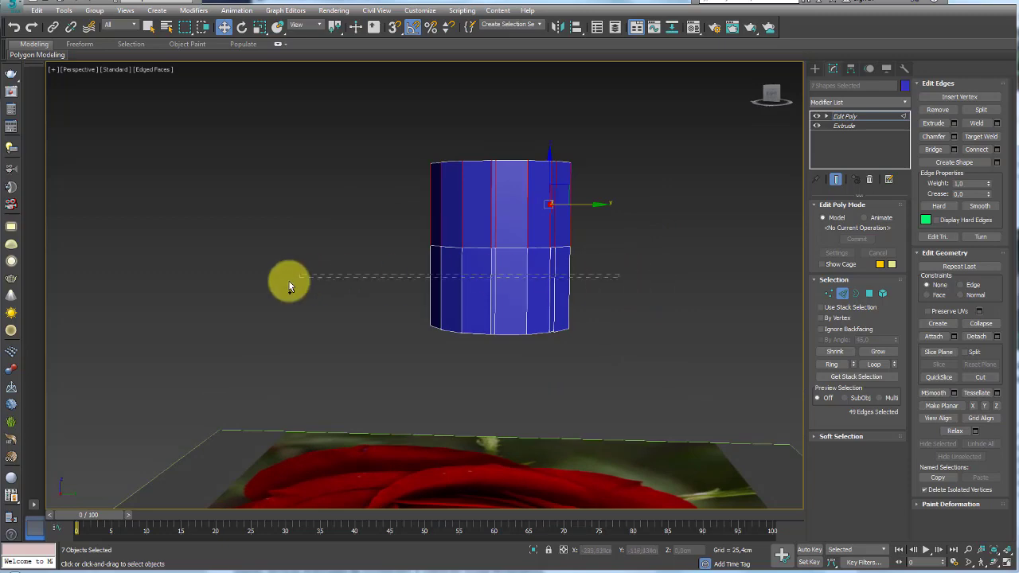
pyautogui.click(976, 149)
pyautogui.keyDown('alt'); pyautogui.moveTo(575, 158); pyautogui.dragTo(789, 249, button='middle'); pyautogui.keyUp('alt')
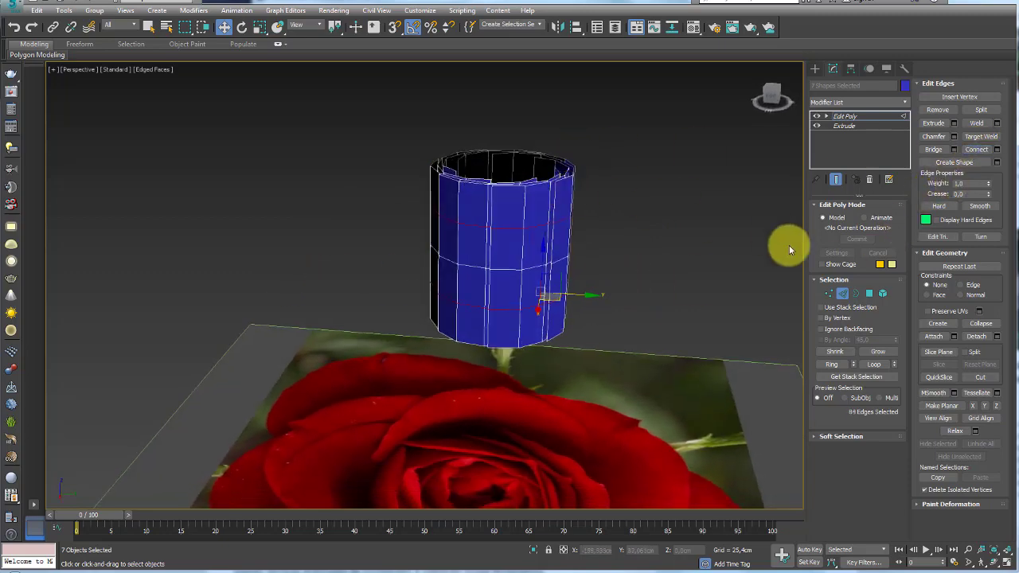
# - Select five stray vertices on the cylinder's top rim and remove them
pyautogui.click(829, 293)
pyautogui.scroll(3, 527, 178)
pyautogui.scroll(2, 573, 186)
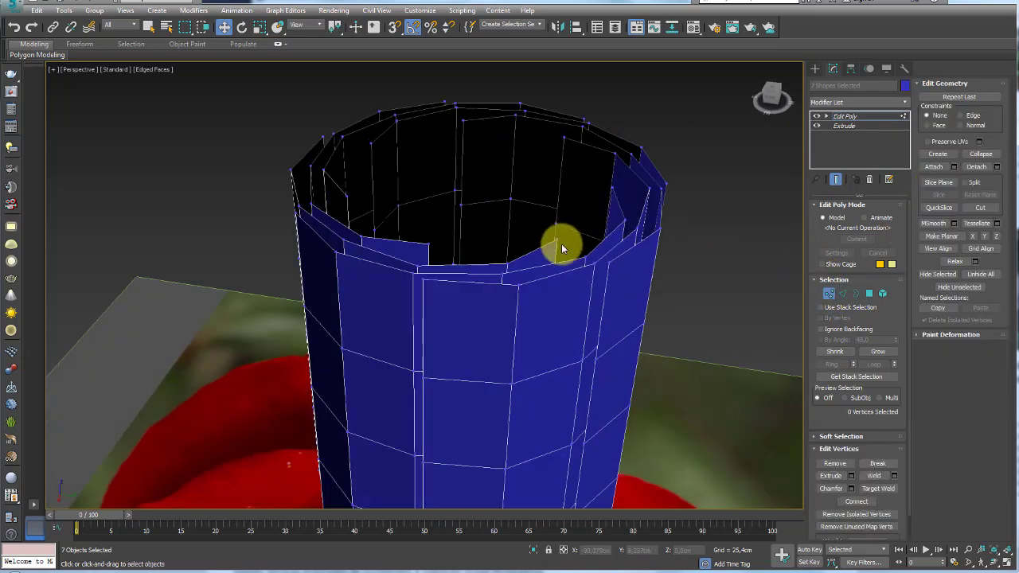
pyautogui.click(556, 239)
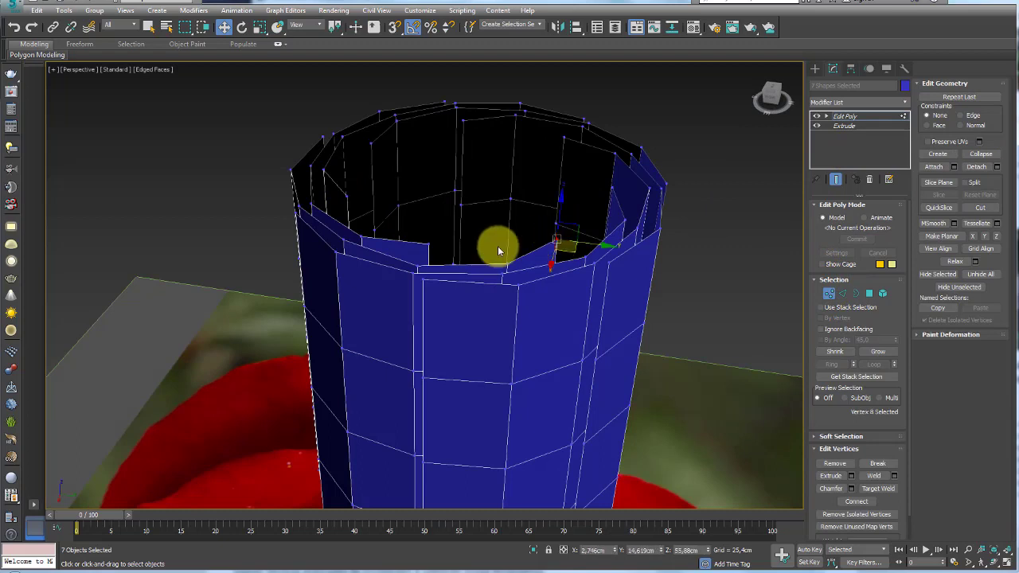
pyautogui.click(428, 244)
pyautogui.click(346, 196)
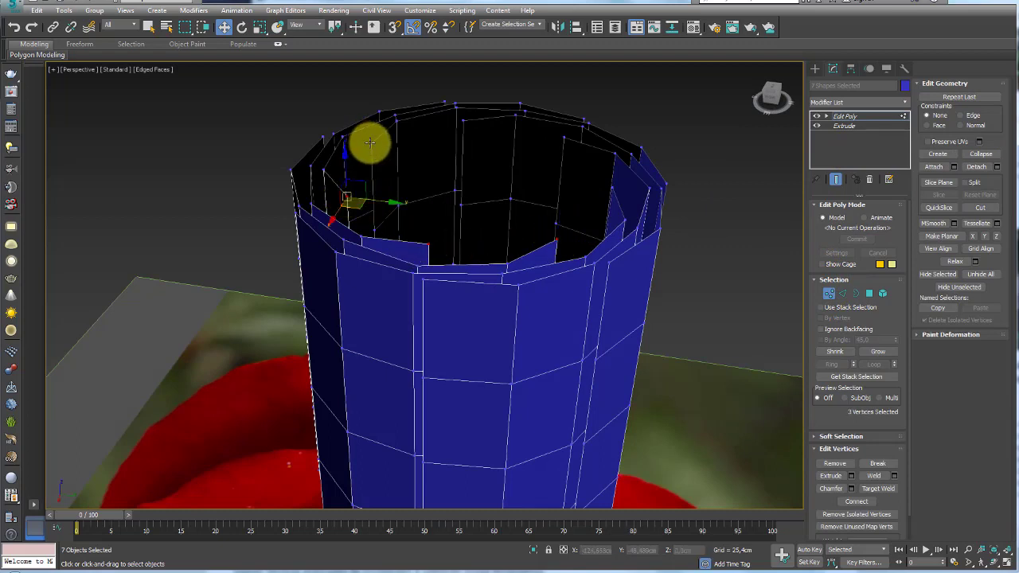
pyautogui.keyDown('ctrl'); pyautogui.click(370, 142); pyautogui.keyUp('ctrl')
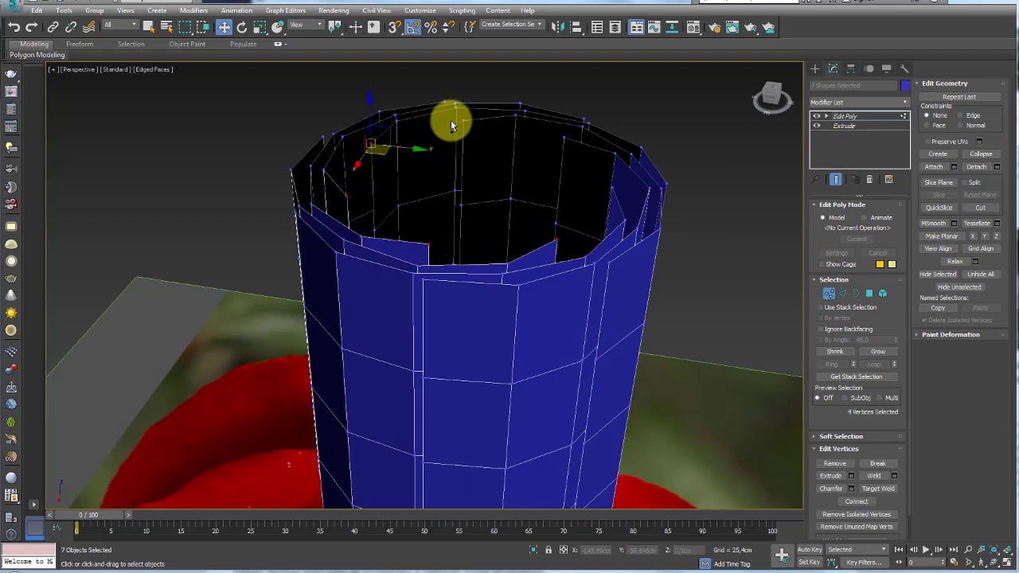
pyautogui.keyDown('ctrl'); pyautogui.click(564, 138); pyautogui.keyUp('ctrl')
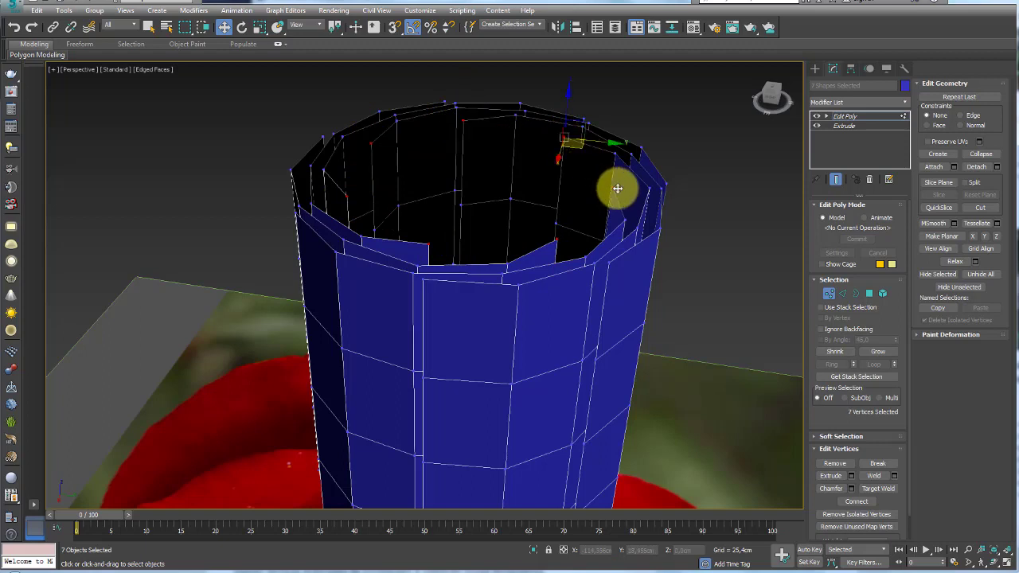
pyautogui.click(833, 463)
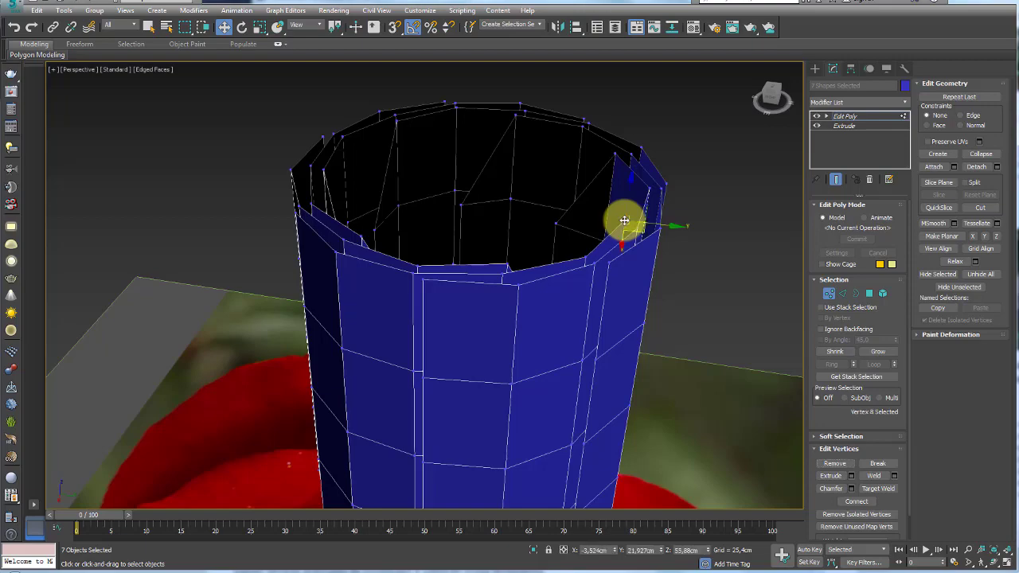
pyautogui.click(833, 463)
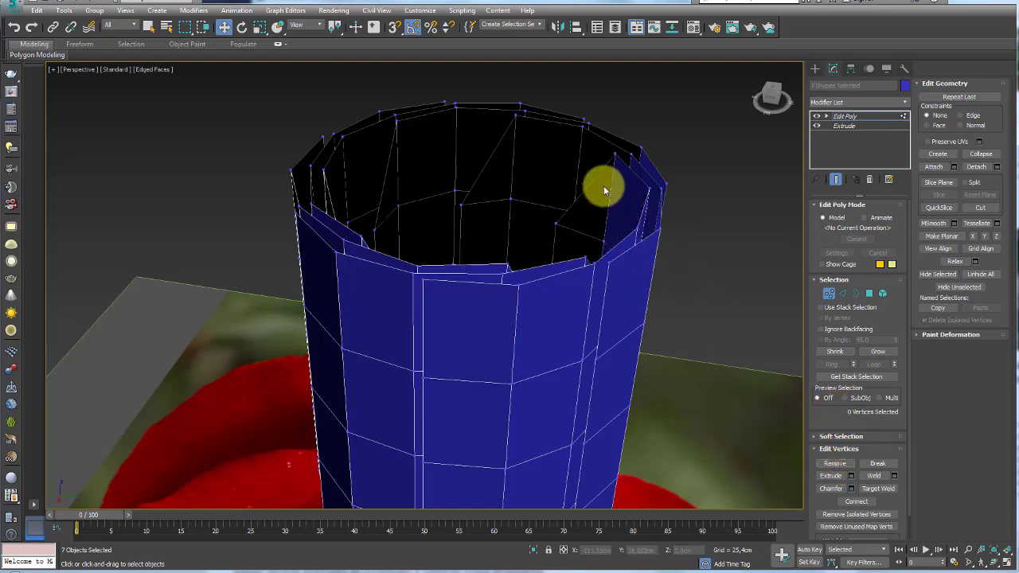
# - Orbit around the rim, select the remaining stray vertices and remove them too
pyautogui.moveTo(605, 191)
pyautogui.keyDown('alt'); pyautogui.mouseDown(button='middle')
pyautogui.moveTo(630, 207)
pyautogui.moveTo(563, 191)
pyautogui.moveTo(604, 178)
pyautogui.moveTo(633, 193)
pyautogui.moveTo(605, 183)
pyautogui.moveTo(588, 205)
pyautogui.mouseUp(button='middle'); pyautogui.keyUp('alt')
pyautogui.keyDown('alt'); pyautogui.moveTo(568, 254); pyautogui.dragTo(370, 278, button='middle'); pyautogui.keyUp('alt')
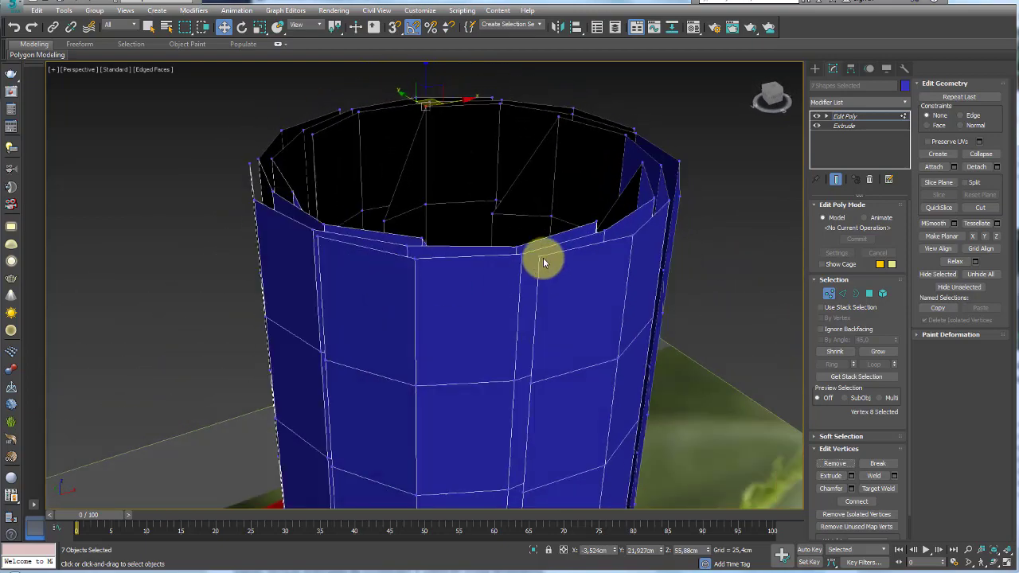
pyautogui.keyDown('alt'); pyautogui.moveTo(287, 251); pyautogui.dragTo(397, 255, button='middle'); pyautogui.keyUp('alt')
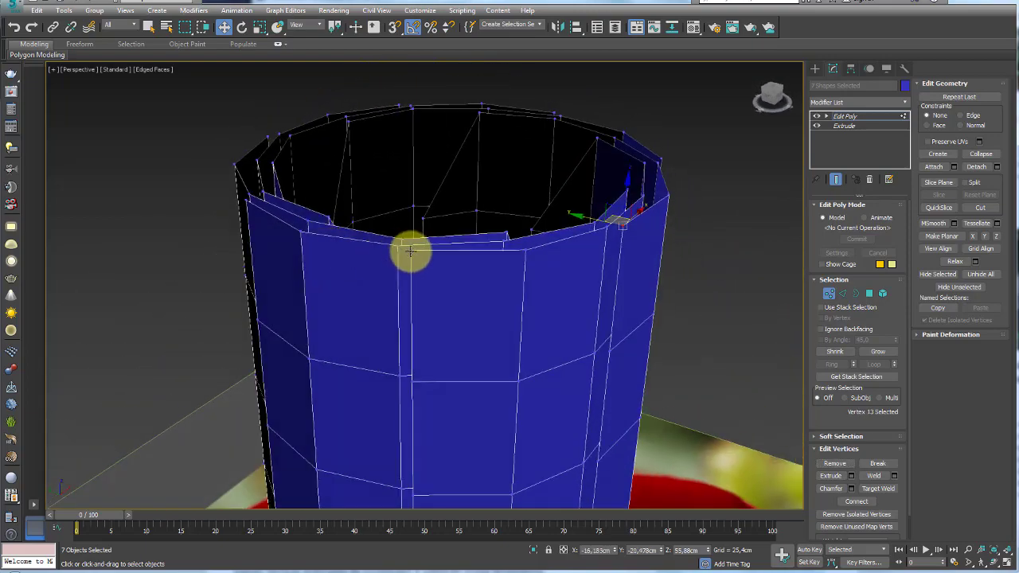
pyautogui.click(410, 250)
pyautogui.keyDown('ctrl'); pyautogui.click(248, 199); pyautogui.keyUp('ctrl')
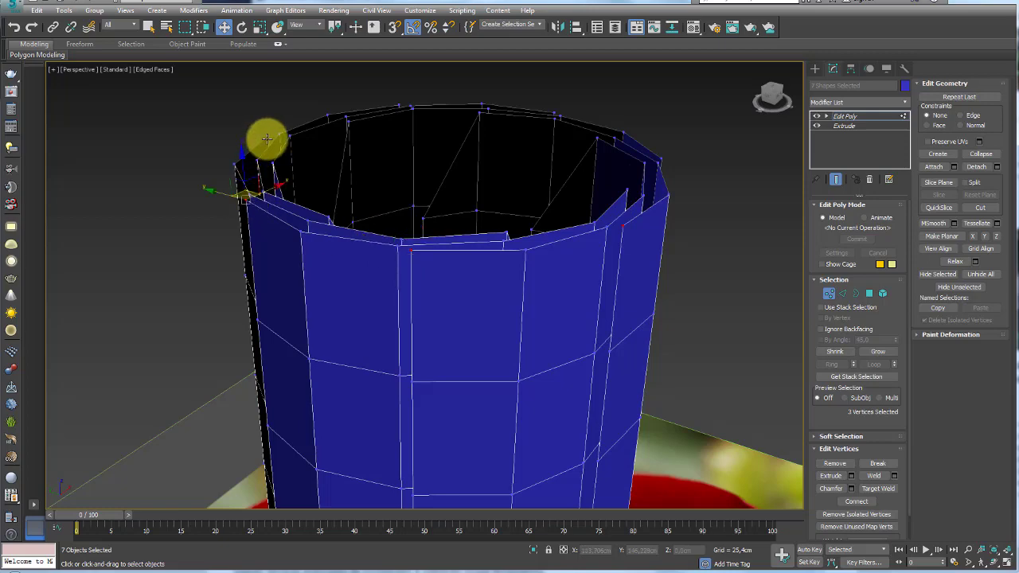
pyautogui.keyDown('ctrl'); pyautogui.click(266, 139); pyautogui.keyUp('ctrl')
pyautogui.moveTo(267, 140)
pyautogui.keyDown('alt'); pyautogui.mouseDown(button='middle')
pyautogui.moveTo(371, 136)
pyautogui.moveTo(415, 201)
pyautogui.mouseUp(button='middle'); pyautogui.keyUp('alt')
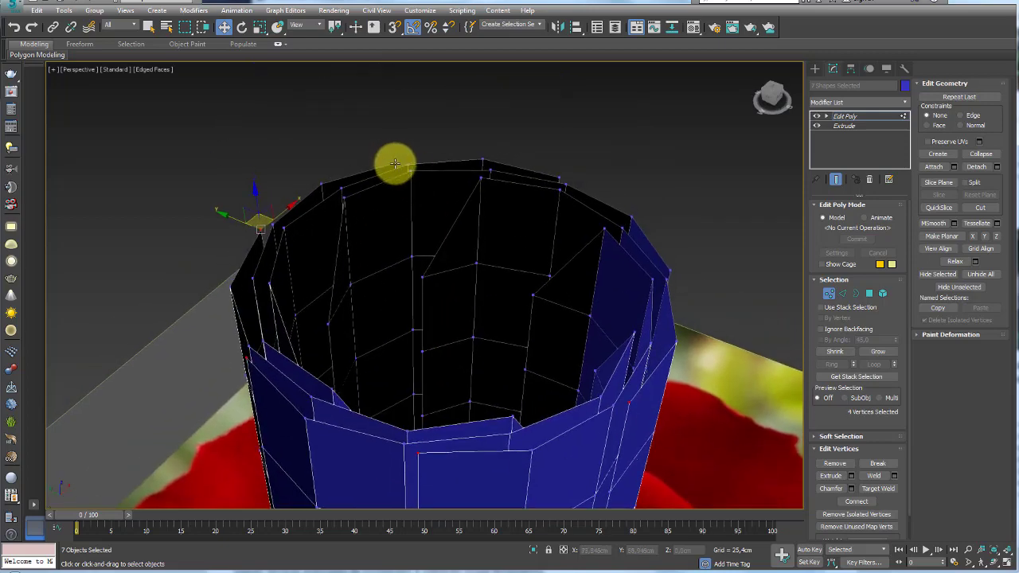
pyautogui.keyDown('ctrl'); pyautogui.click(395, 162); pyautogui.keyUp('ctrl')
pyautogui.keyDown('ctrl'); pyautogui.click(559, 178); pyautogui.keyUp('ctrl')
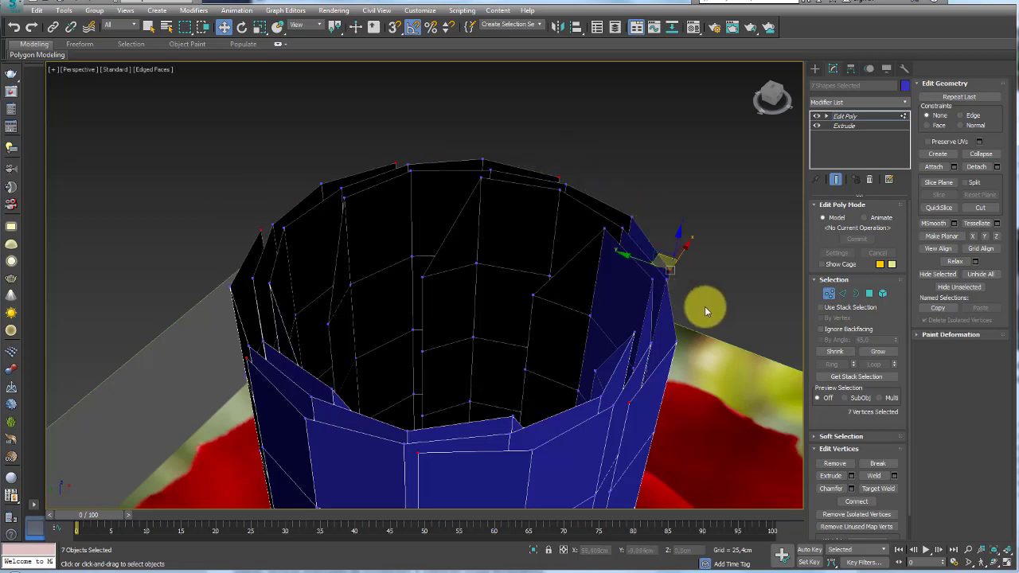
pyautogui.keyDown('alt'); pyautogui.moveTo(558, 239); pyautogui.dragTo(700, 307, button='middle'); pyautogui.keyUp('alt')
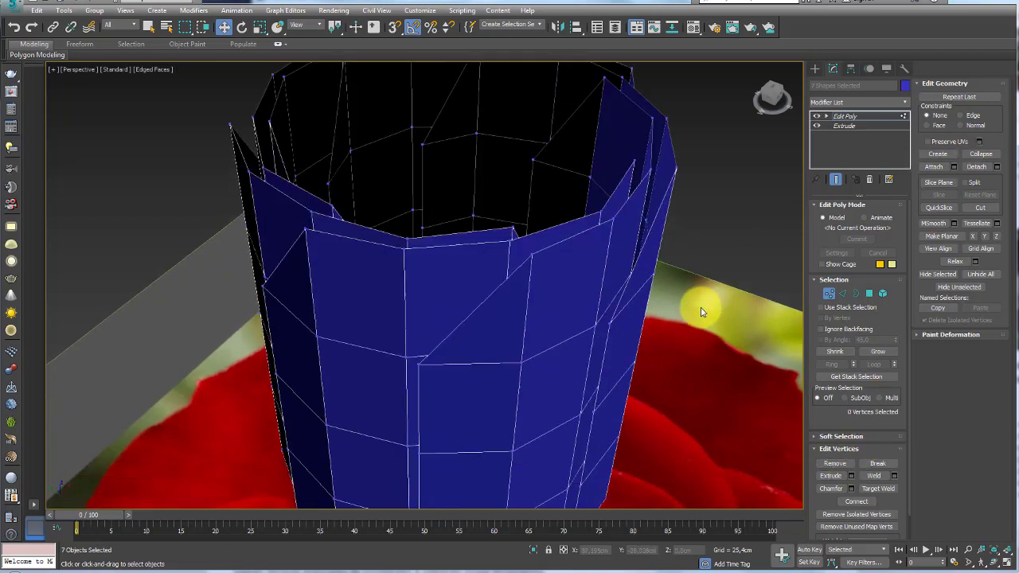
pyautogui.click(700, 307)
pyautogui.scroll(-3, 700, 308)
# - Add TurboSmooth to preview the cup, then delete it from the modifier stack
pyautogui.click(846, 116)
pyautogui.scroll(2, 671, 234)
pyautogui.scroll(1, 663, 307)
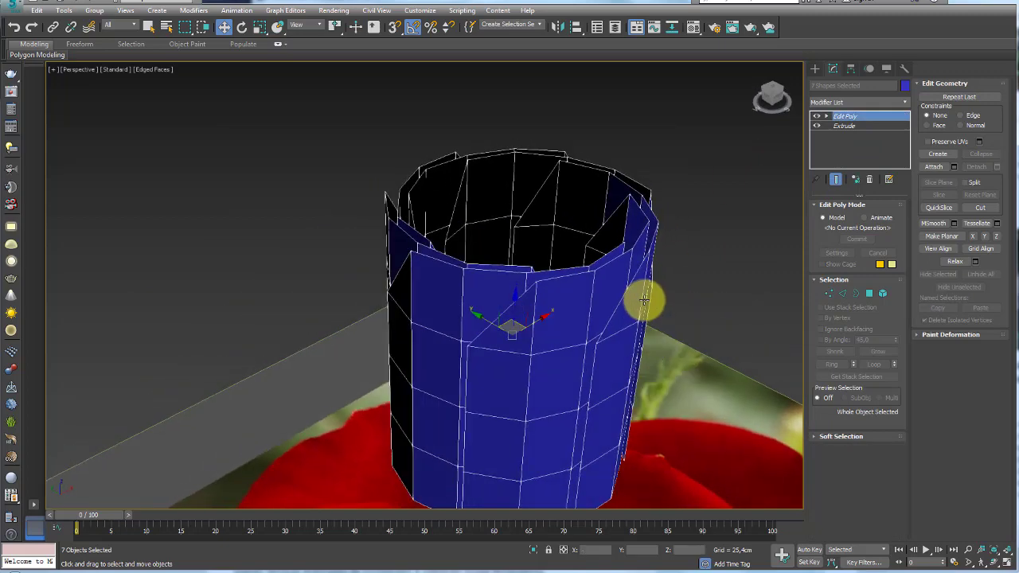
pyautogui.hotkey('ctrl', 't')
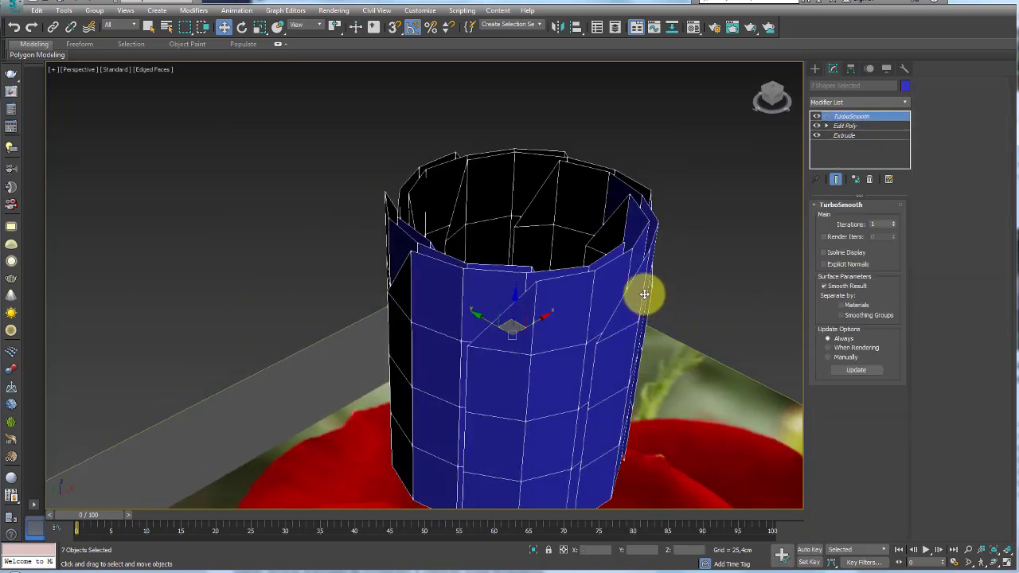
pyautogui.moveTo(710, 207)
pyautogui.keyDown('alt'); pyautogui.mouseDown(button='middle')
pyautogui.moveTo(591, 196)
pyautogui.moveTo(648, 212)
pyautogui.moveTo(651, 256)
pyautogui.moveTo(693, 231)
pyautogui.mouseUp(button='middle'); pyautogui.keyUp('alt')
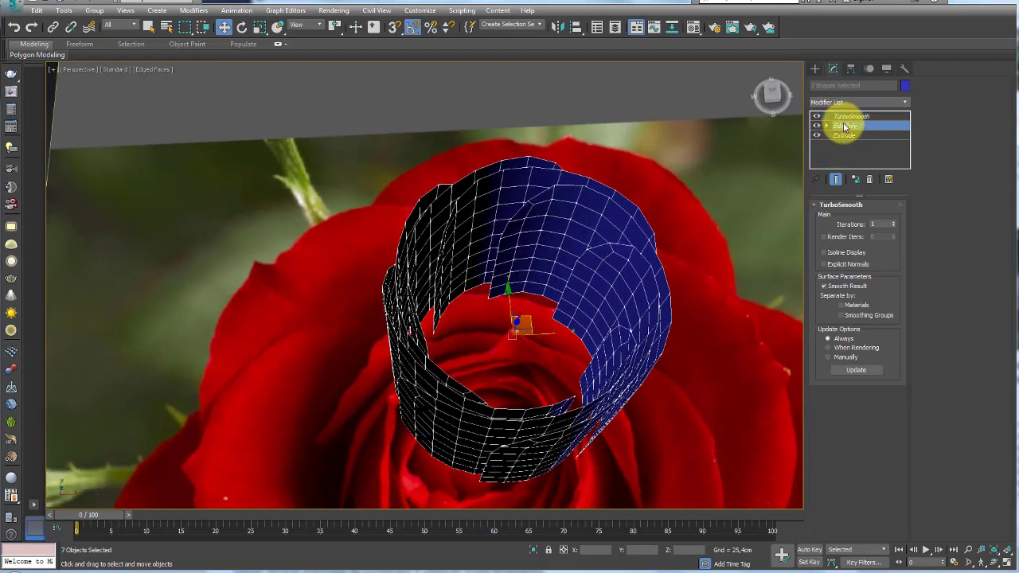
pyautogui.click(850, 116)
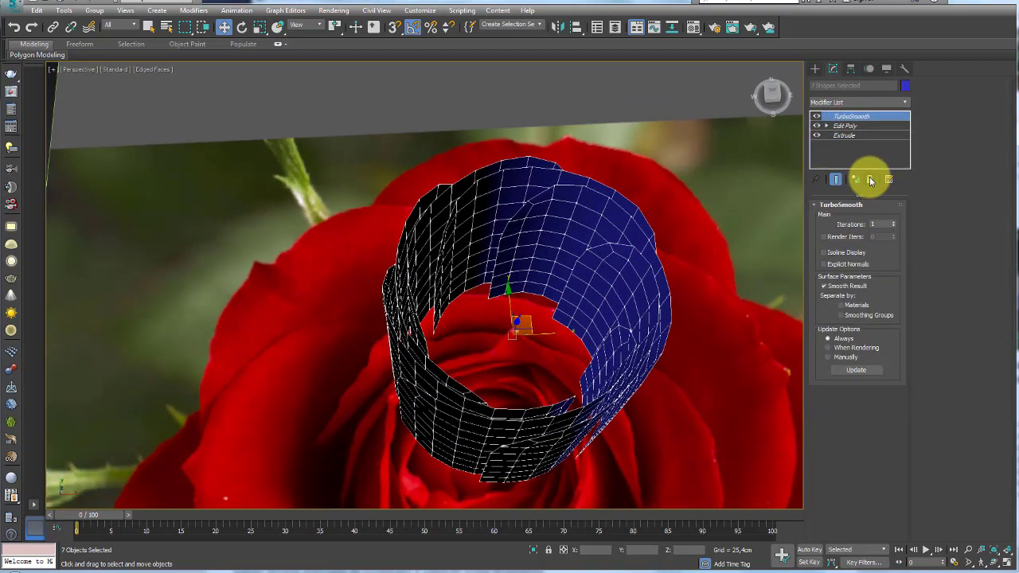
pyautogui.click(870, 180)
# - In Front view, scale the bottom vertex ring inward and move it down to taper the base
pyautogui.click(830, 294)
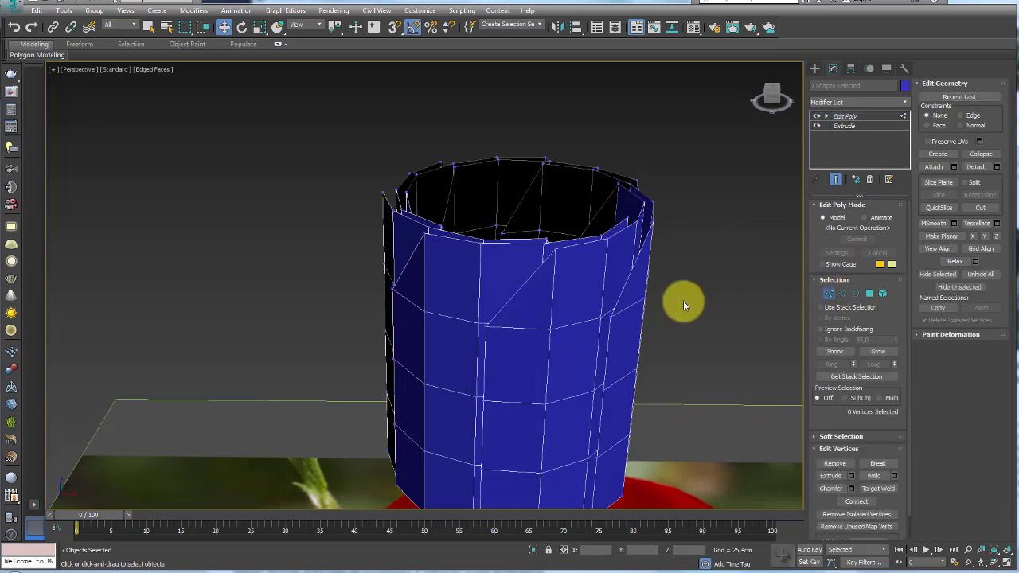
pyautogui.press('f')
pyautogui.scroll(5, 366, 265)
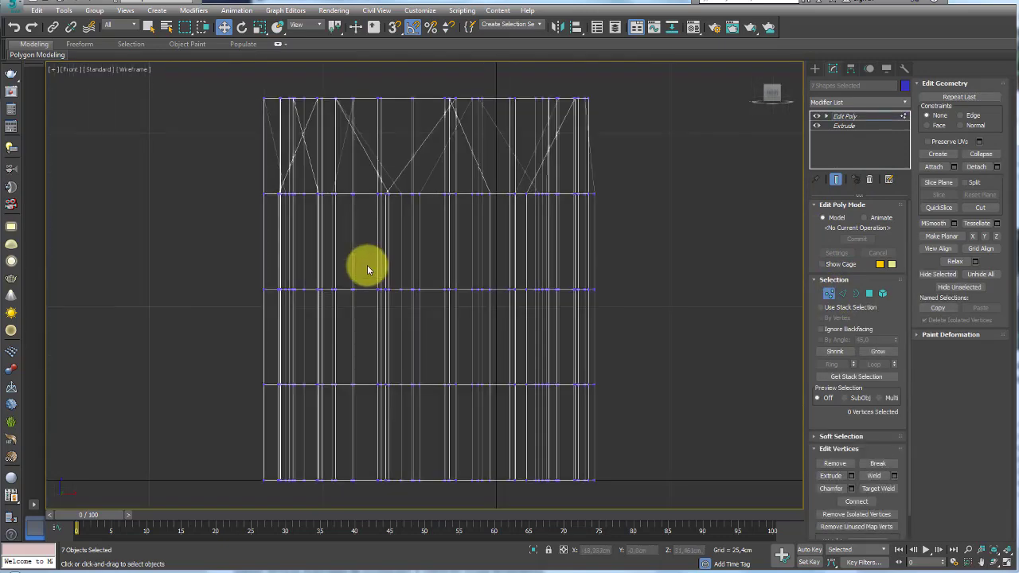
pyautogui.scroll(-3, 382, 265)
pyautogui.scroll(-2, 382, 266)
pyautogui.moveTo(291, 356); pyautogui.dragTo(291, 355)
pyautogui.press('r')
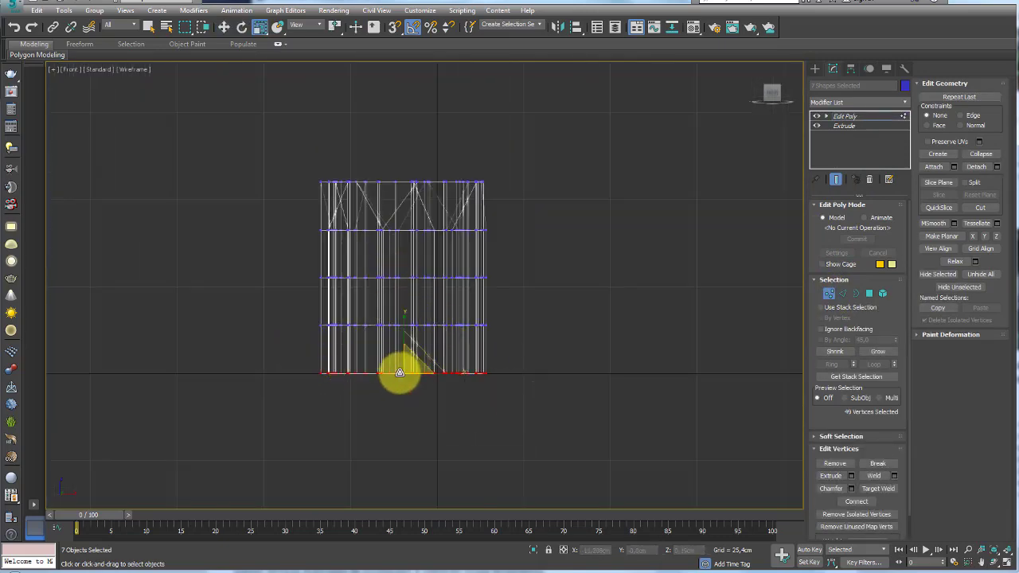
pyautogui.moveTo(417, 386); pyautogui.dragTo(470, 542)
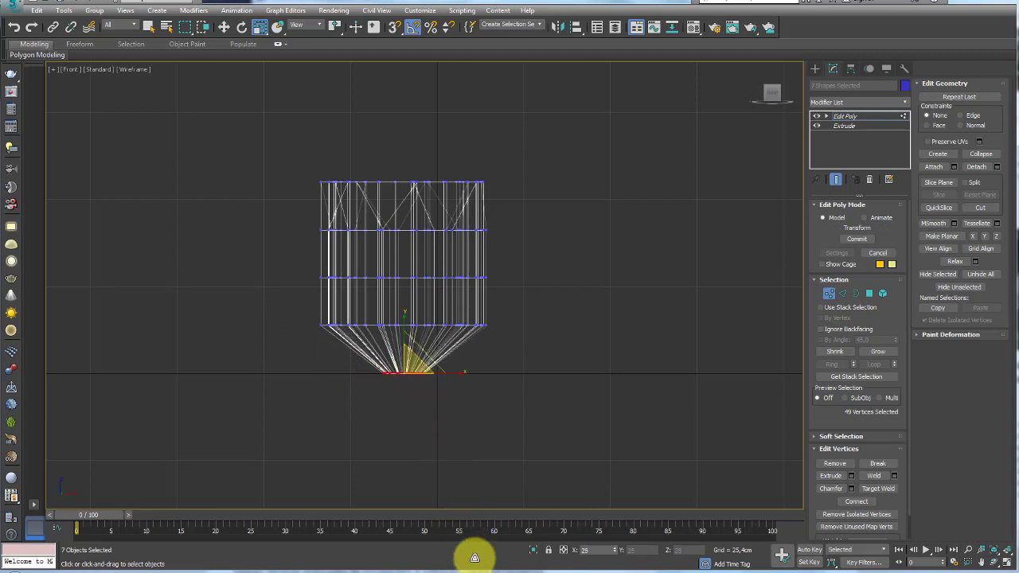
pyautogui.press('w')
pyautogui.moveTo(404, 340)
pyautogui.mouseDown()
pyautogui.moveTo(404, 357)
pyautogui.moveTo(475, 351)
pyautogui.mouseUp()
pyautogui.moveTo(406, 291); pyautogui.dragTo(400, 298)
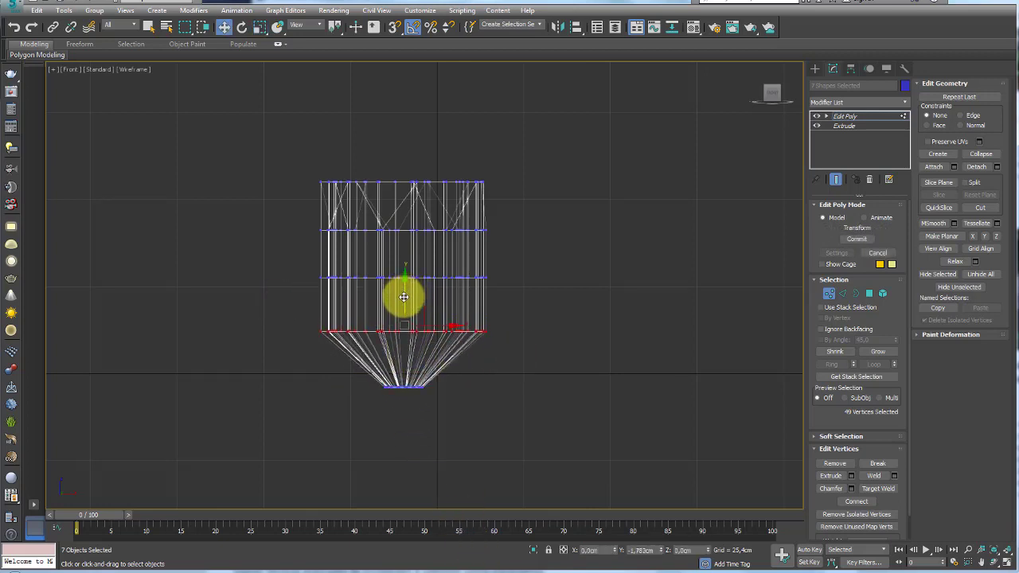
# - Scale the middle vertex ring outward, select the top ring, then review the bulb in Perspective
pyautogui.click(408, 269)
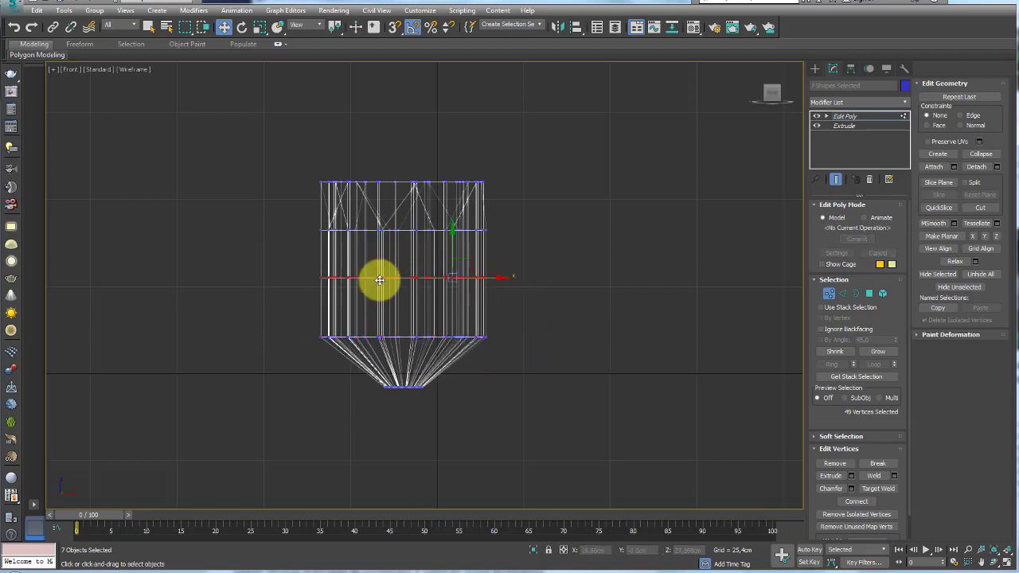
pyautogui.press('r')
pyautogui.moveTo(412, 273); pyautogui.dragTo(410, 259)
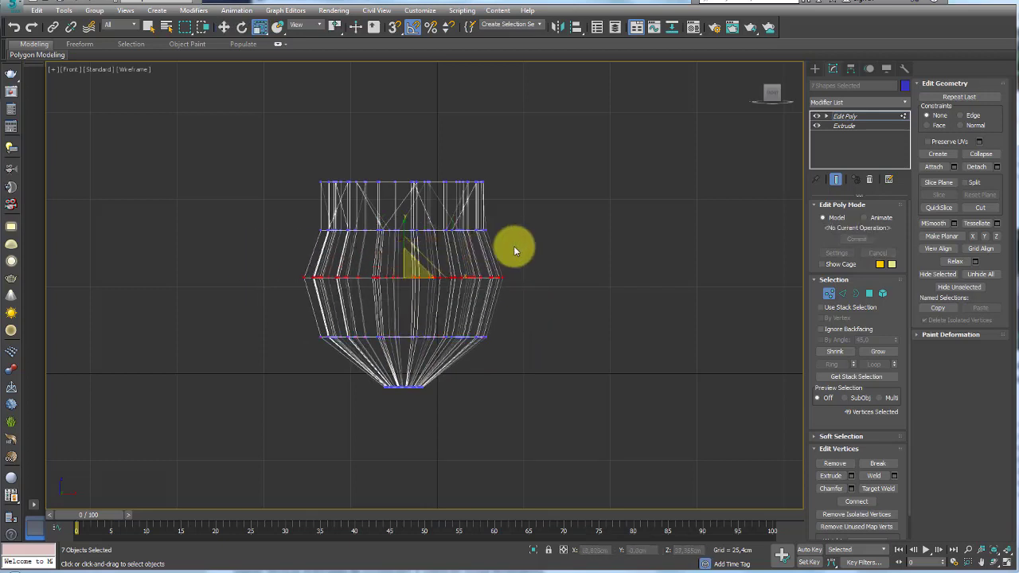
pyautogui.moveTo(293, 168)
pyautogui.mouseDown()
pyautogui.moveTo(431, 190)
pyautogui.moveTo(420, 186)
pyautogui.mouseUp()
pyautogui.click(581, 196)
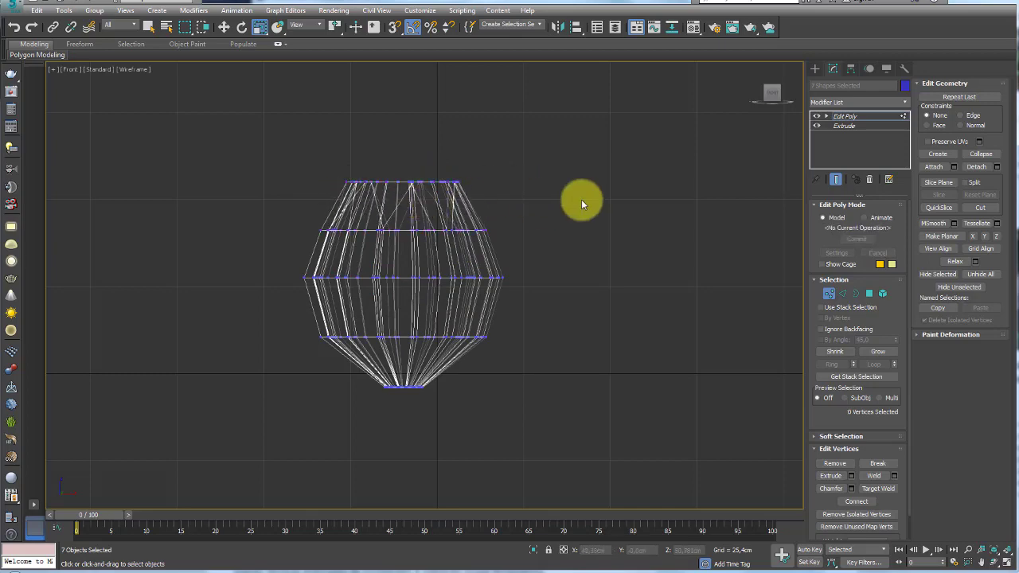
pyautogui.press('p')
pyautogui.keyDown('alt'); pyautogui.moveTo(553, 208); pyautogui.dragTo(584, 244, button='middle'); pyautogui.keyUp('alt')
pyautogui.rightClick(578, 237)
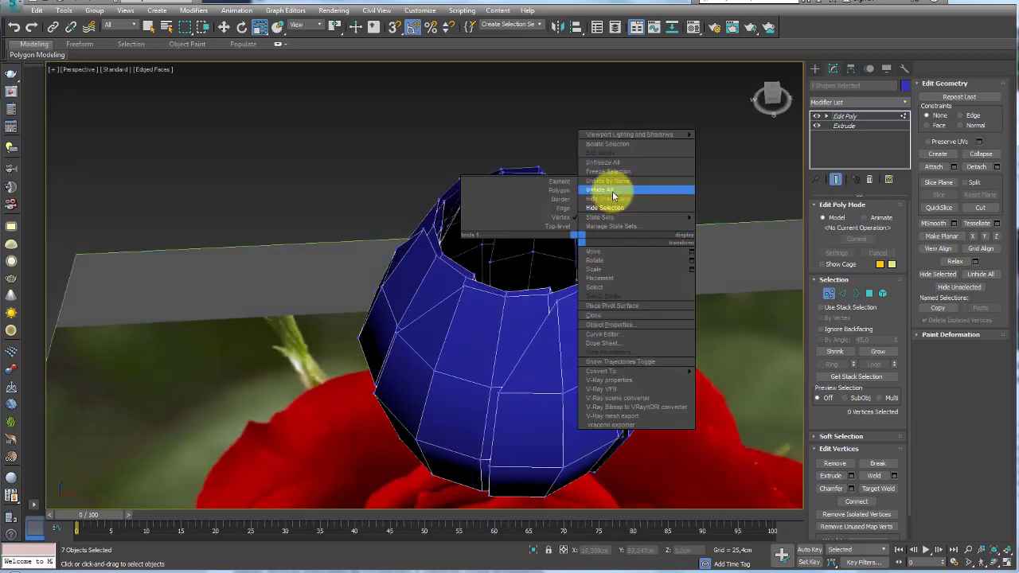
# - Unhide all objects to bring back the pink inner bud, and enter Vertex level on the outer ring
pyautogui.click(612, 191)
pyautogui.moveTo(642, 219)
pyautogui.keyDown('alt'); pyautogui.mouseDown(button='middle')
pyautogui.moveTo(647, 265)
pyautogui.moveTo(639, 242)
pyautogui.moveTo(597, 212)
pyautogui.mouseUp(button='middle'); pyautogui.keyUp('alt')
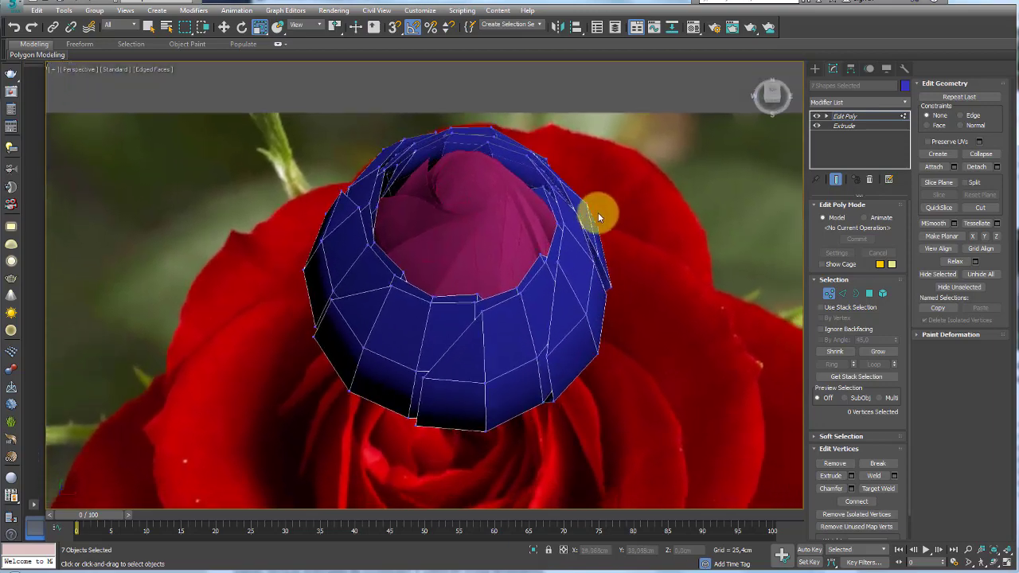
pyautogui.moveTo(506, 208)
pyautogui.keyDown('alt'); pyautogui.mouseDown(button='middle')
pyautogui.moveTo(529, 215)
pyautogui.moveTo(517, 184)
pyautogui.moveTo(517, 197)
pyautogui.moveTo(548, 220)
pyautogui.mouseUp(button='middle'); pyautogui.keyUp('alt')
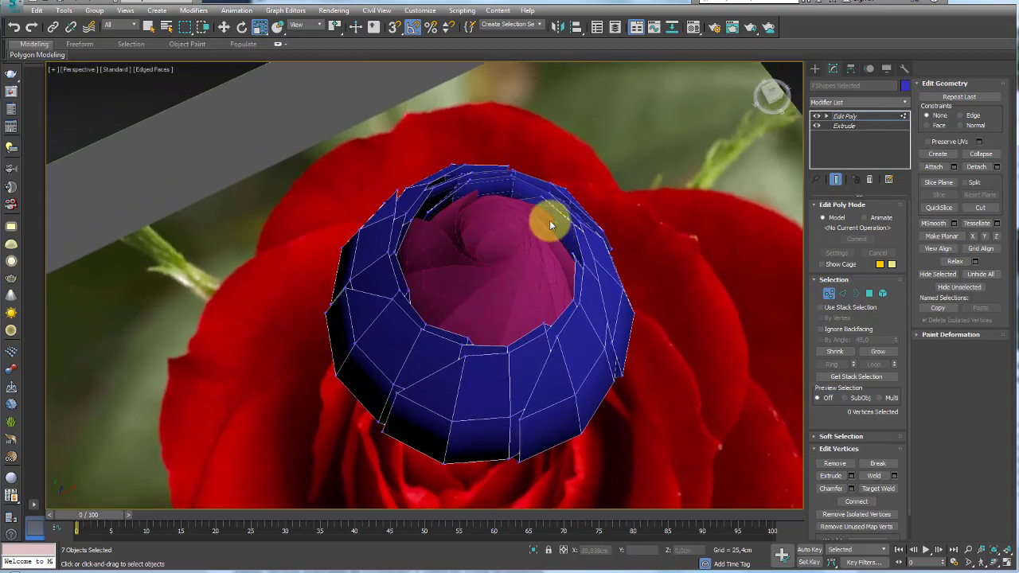
pyautogui.scroll(2, 541, 198)
pyautogui.click(825, 116)
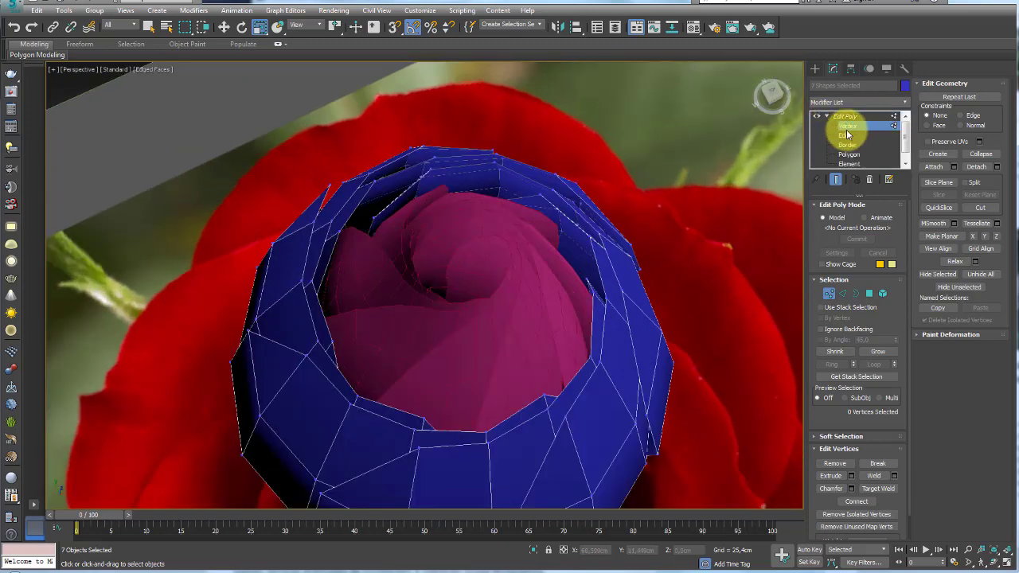
pyautogui.click(845, 135)
pyautogui.keyDown('alt'); pyautogui.moveTo(540, 197); pyautogui.dragTo(549, 204, button='middle'); pyautogui.keyUp('alt')
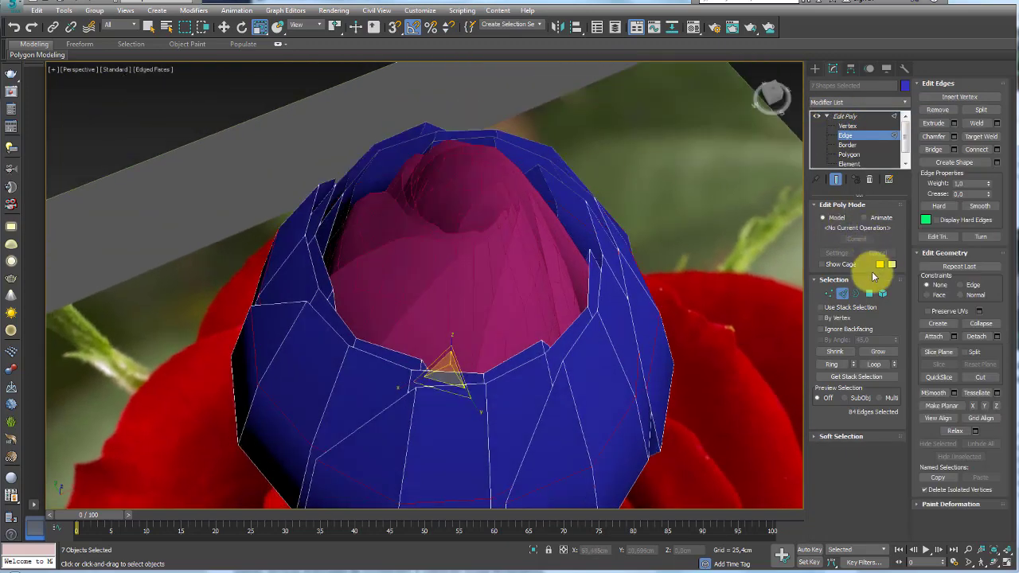
pyautogui.click(829, 294)
pyautogui.keyDown('alt'); pyautogui.moveTo(536, 166); pyautogui.dragTo(484, 178, button='middle'); pyautogui.keyUp('alt')
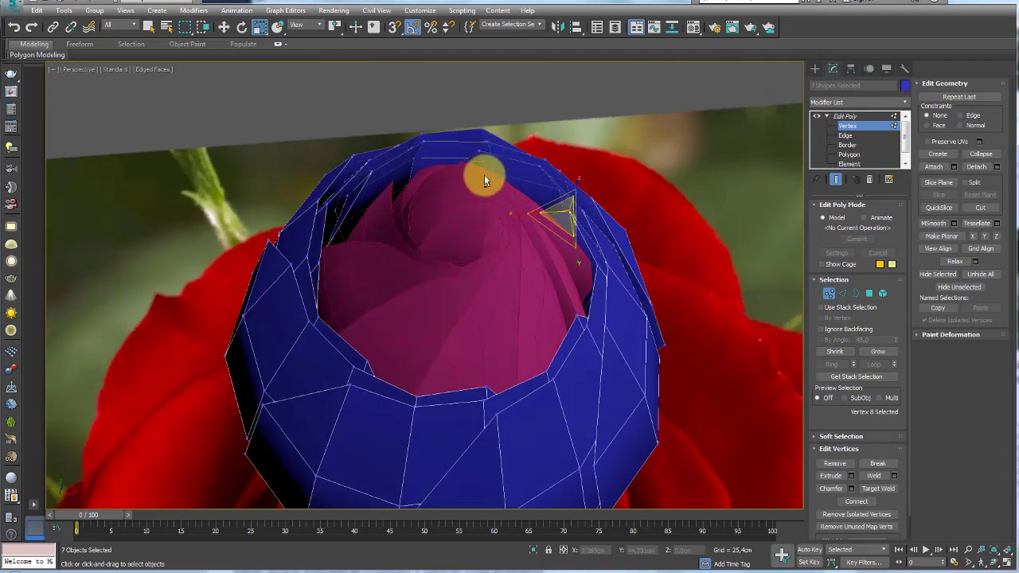
# - Select seven vertices along the top rim of the blue outer petal ring
pyautogui.keyDown('ctrl'); pyautogui.click(481, 149); pyautogui.keyUp('ctrl')
pyautogui.moveTo(386, 166)
pyautogui.keyDown('alt'); pyautogui.mouseDown(button='middle')
pyautogui.moveTo(334, 170)
pyautogui.moveTo(467, 154)
pyautogui.moveTo(449, 159)
pyautogui.moveTo(427, 191)
pyautogui.moveTo(417, 153)
pyautogui.mouseUp(button='middle'); pyautogui.keyUp('alt')
pyautogui.keyDown('ctrl'); pyautogui.click(434, 156); pyautogui.keyUp('ctrl')
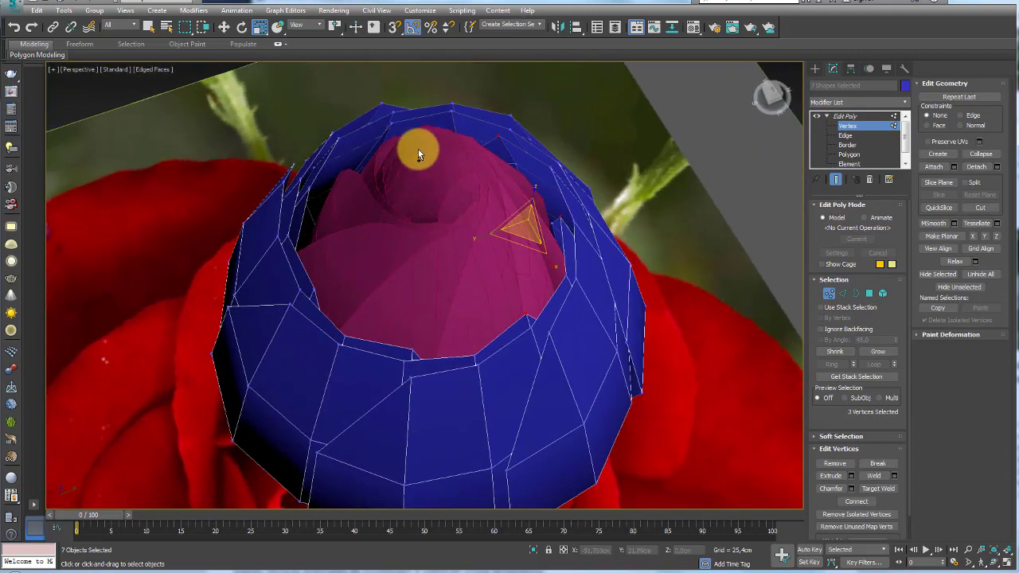
pyautogui.keyDown('ctrl'); pyautogui.click(390, 118); pyautogui.keyUp('ctrl')
pyautogui.moveTo(386, 119)
pyautogui.keyDown('alt'); pyautogui.mouseDown(button='middle')
pyautogui.moveTo(368, 161)
pyautogui.moveTo(371, 114)
pyautogui.moveTo(353, 155)
pyautogui.moveTo(400, 124)
pyautogui.moveTo(374, 136)
pyautogui.moveTo(388, 169)
pyautogui.moveTo(360, 147)
pyautogui.moveTo(351, 157)
pyautogui.mouseUp(button='middle'); pyautogui.keyUp('alt')
pyautogui.keyDown('ctrl'); pyautogui.click(382, 101); pyautogui.keyUp('ctrl')
pyautogui.keyDown('ctrl'); pyautogui.click(374, 124); pyautogui.keyUp('ctrl')
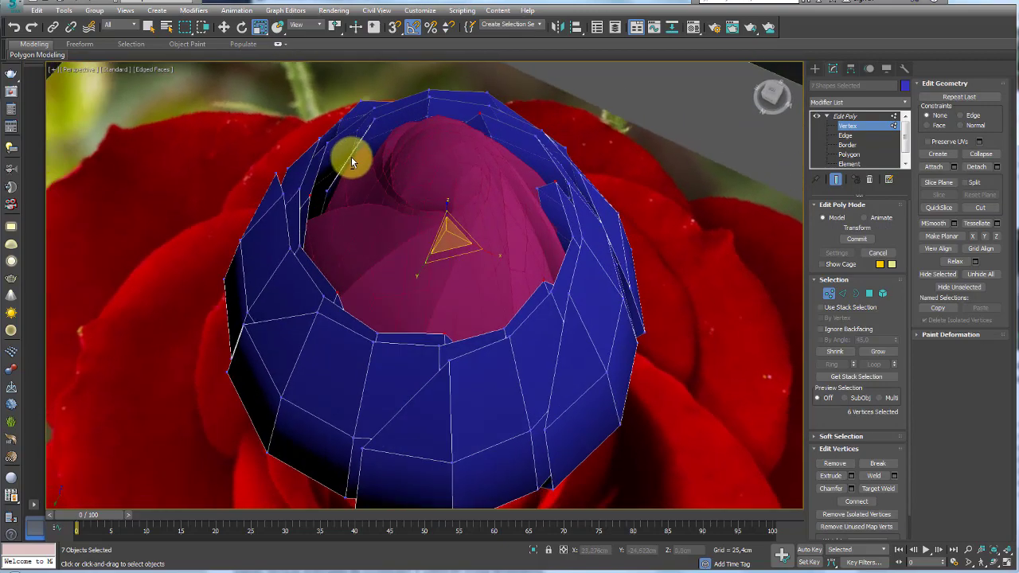
pyautogui.keyDown('ctrl'); pyautogui.click(375, 120); pyautogui.keyUp('ctrl')
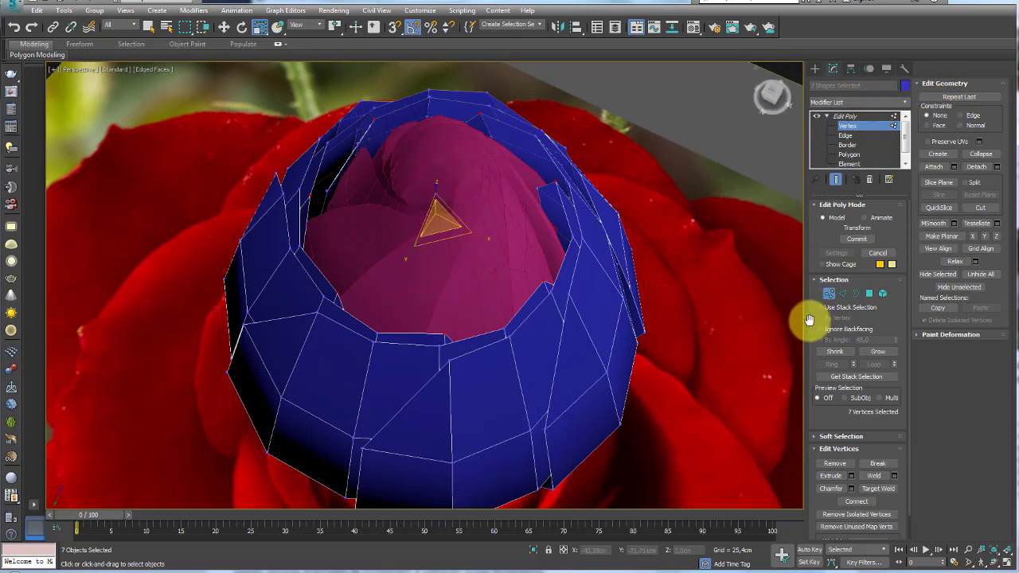
pyautogui.click(849, 441)
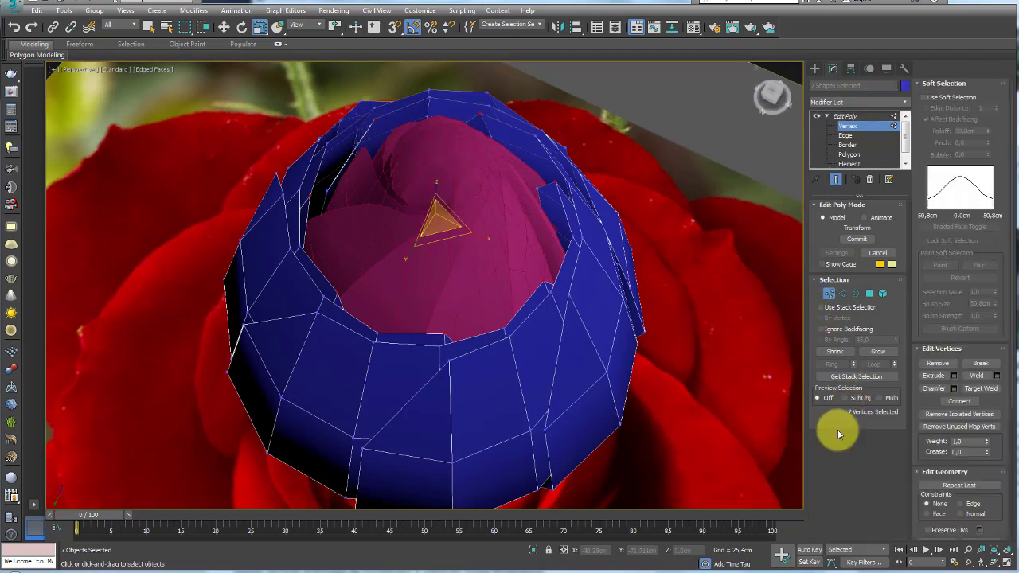
# - Turn on Soft Selection with a 27.432cm falloff and scale the rim vertices inward
pyautogui.click(933, 101)
pyautogui.keyDown('alt'); pyautogui.moveTo(438, 228); pyautogui.dragTo(541, 234, button='middle'); pyautogui.keyUp('alt')
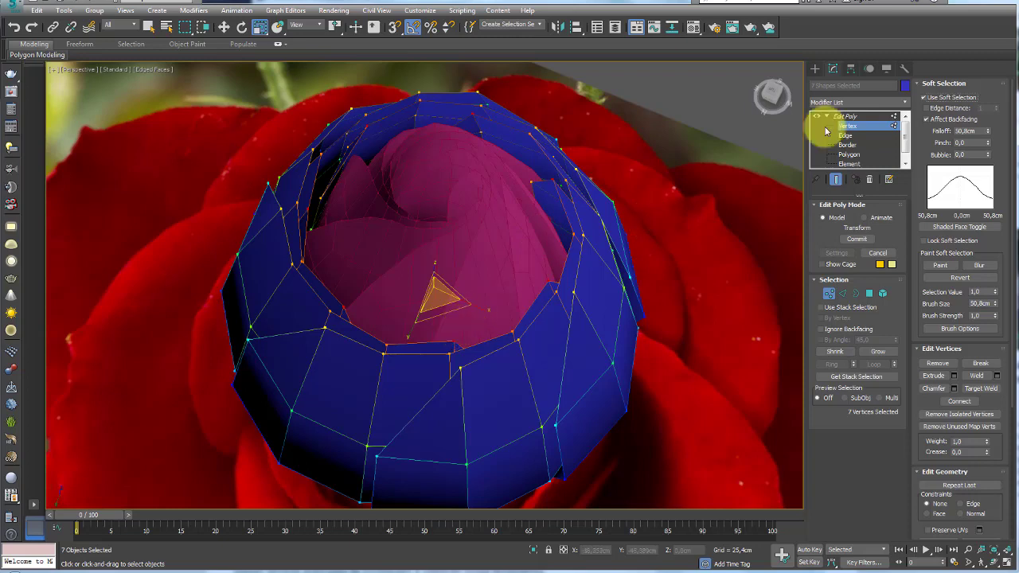
pyautogui.moveTo(987, 137); pyautogui.dragTo(987, 163)
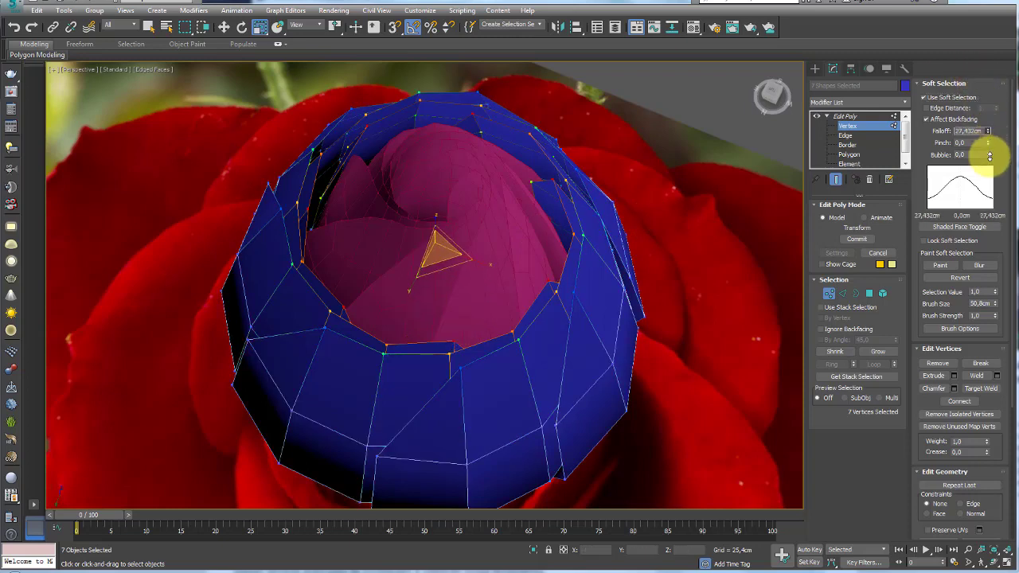
pyautogui.moveTo(478, 262)
pyautogui.mouseDown()
pyautogui.moveTo(441, 267)
pyautogui.moveTo(438, 237)
pyautogui.moveTo(445, 251)
pyautogui.mouseUp()
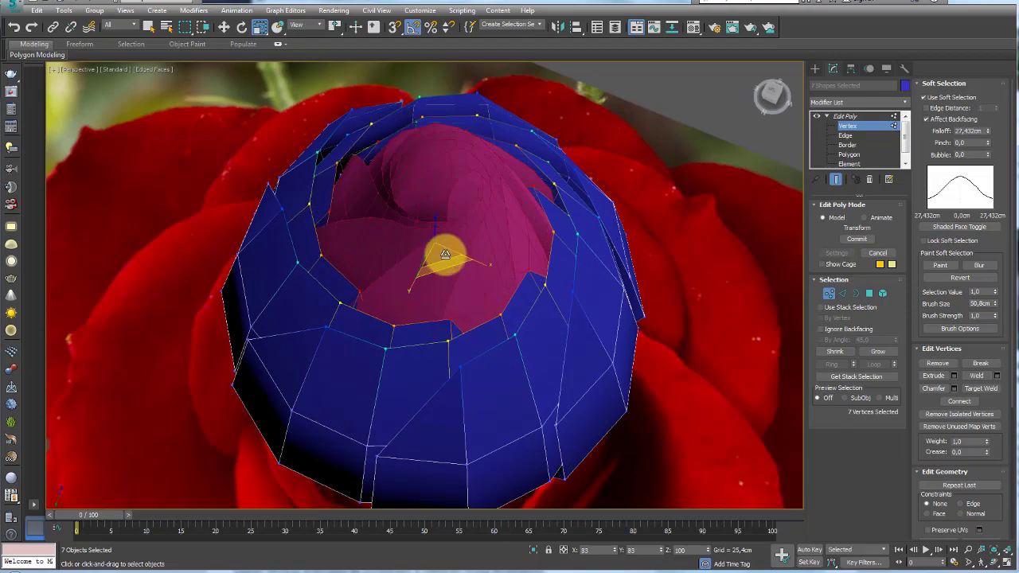
# - Move the rim vertices up on Z so the ring rises into a bulb
pyautogui.moveTo(444, 253)
pyautogui.keyDown('alt'); pyautogui.mouseDown(button='middle')
pyautogui.moveTo(483, 269)
pyautogui.moveTo(522, 218)
pyautogui.moveTo(472, 209)
pyautogui.moveTo(459, 177)
pyautogui.moveTo(474, 177)
pyautogui.mouseUp(button='middle'); pyautogui.keyUp('alt')
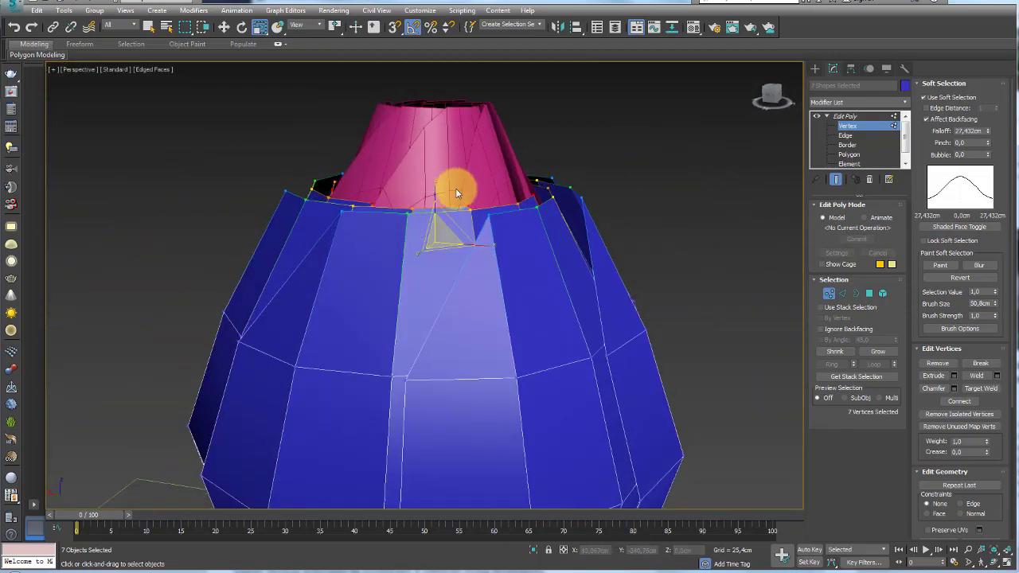
pyautogui.moveTo(423, 184); pyautogui.dragTo(422, 152)
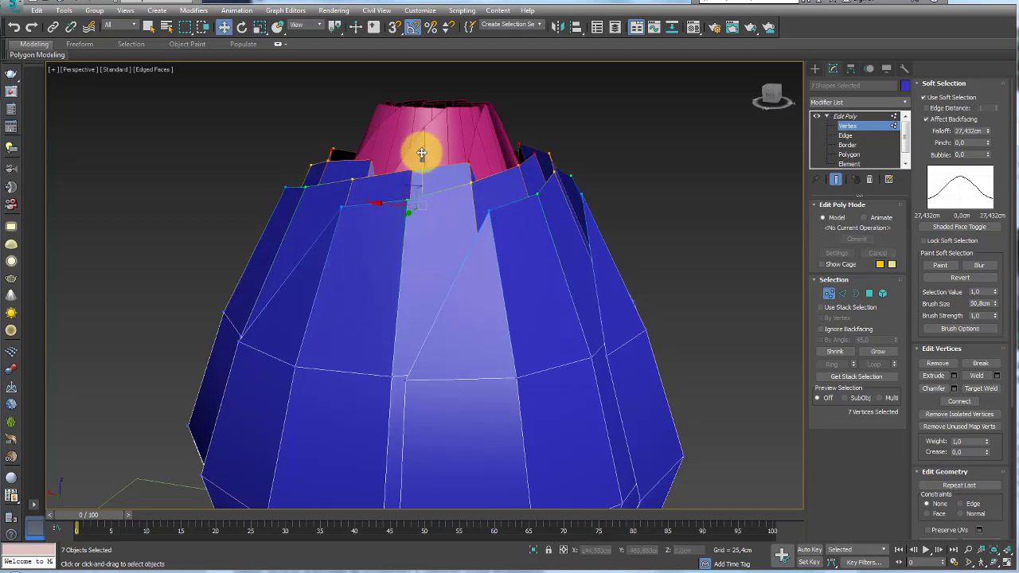
pyautogui.scroll(-3, 422, 153)
pyautogui.moveTo(422, 140)
pyautogui.keyDown('alt'); pyautogui.mouseDown(button='middle')
pyautogui.moveTo(473, 175)
pyautogui.moveTo(462, 212)
pyautogui.moveTo(442, 163)
pyautogui.moveTo(400, 141)
pyautogui.mouseUp(button='middle'); pyautogui.keyUp('alt')
pyautogui.moveTo(400, 141); pyautogui.dragTo(398, 145)
pyautogui.keyDown('alt'); pyautogui.moveTo(419, 158); pyautogui.dragTo(306, 102, button='middle'); pyautogui.keyUp('alt')
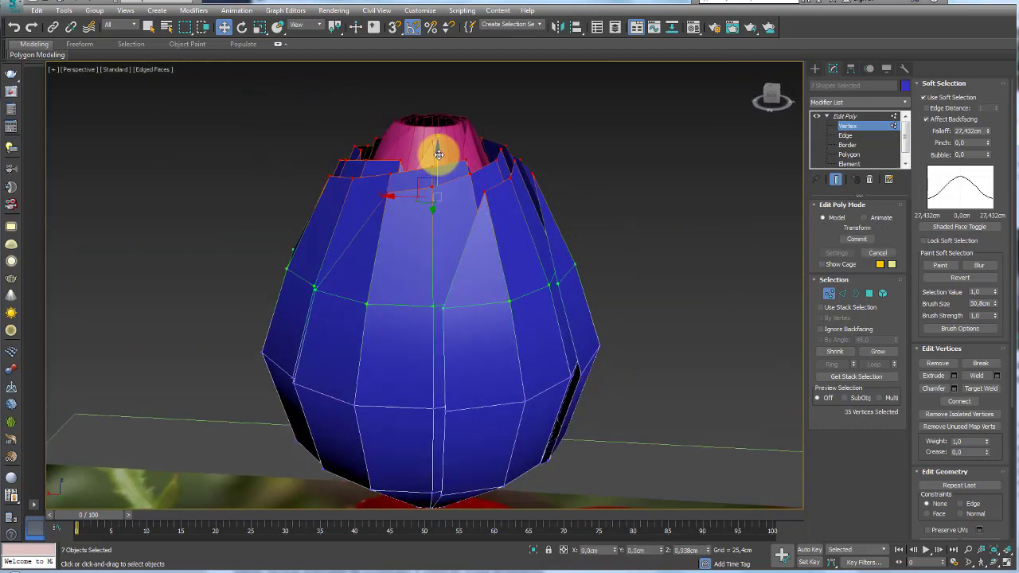
pyautogui.moveTo(436, 163)
pyautogui.keyDown('alt'); pyautogui.mouseDown(button='middle')
pyautogui.moveTo(516, 137)
pyautogui.moveTo(454, 120)
pyautogui.mouseUp(button='middle'); pyautogui.keyUp('alt')
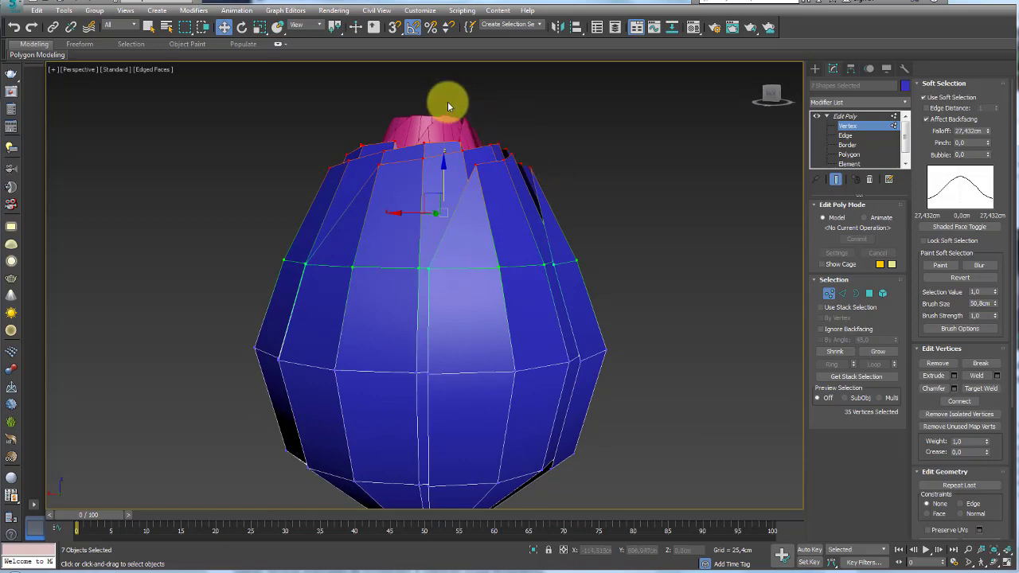
# - Collapse the Soft Selection settings and leave Vertex level for the whole Edit Poly object
pyautogui.click(843, 128)
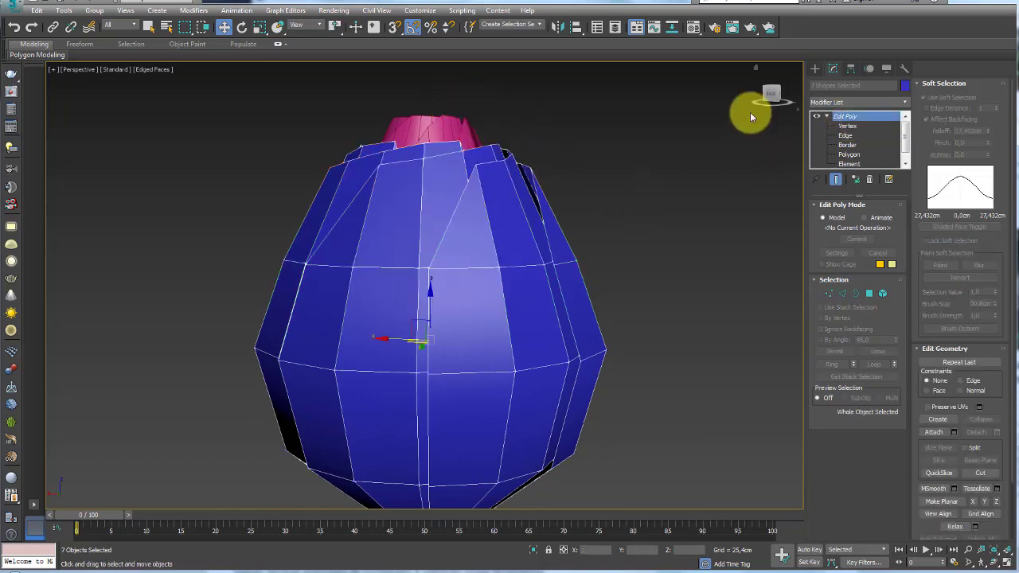
pyautogui.keyDown('alt'); pyautogui.moveTo(750, 109); pyautogui.dragTo(653, 183, button='middle'); pyautogui.keyUp('alt')
pyautogui.click(829, 292)
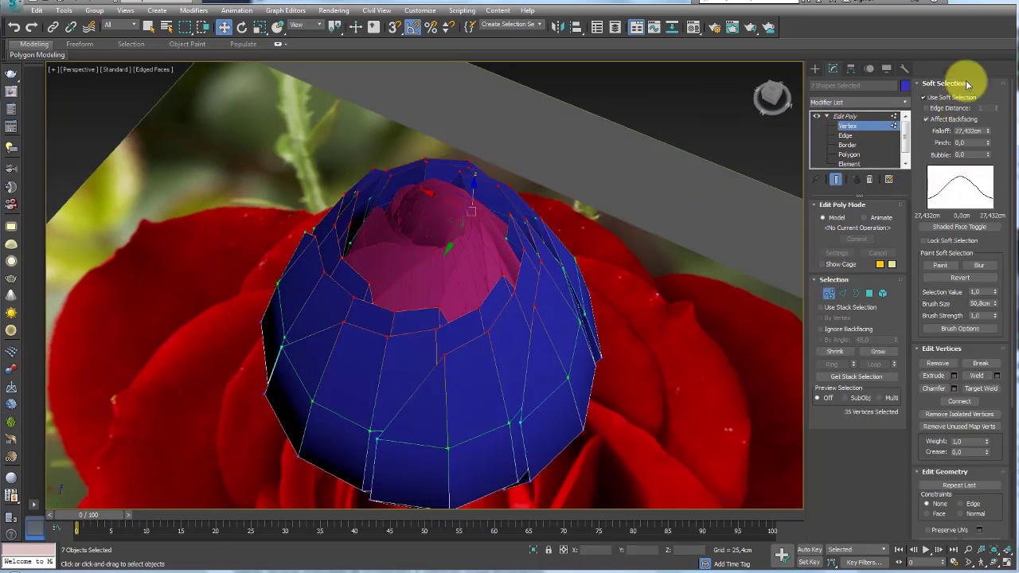
pyautogui.click(920, 86)
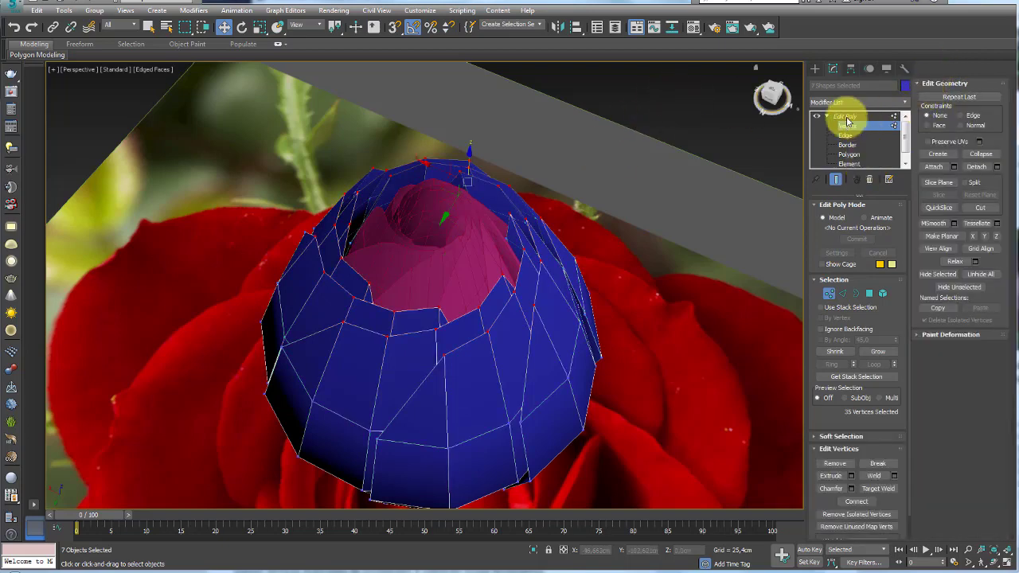
pyautogui.click(846, 121)
pyautogui.click(825, 114)
pyautogui.moveTo(541, 205)
pyautogui.keyDown('alt'); pyautogui.mouseDown(button='middle')
pyautogui.moveTo(573, 211)
pyautogui.moveTo(553, 222)
pyautogui.moveTo(580, 273)
pyautogui.moveTo(581, 235)
pyautogui.moveTo(596, 234)
pyautogui.mouseUp(button='middle'); pyautogui.keyUp('alt')
pyautogui.scroll(5, 557, 211)
pyautogui.scroll(2, 568, 193)
pyautogui.scroll(2, 589, 183)
# - Deselect everything, then select the bulb and inspect it from several angles
pyautogui.click(644, 128)
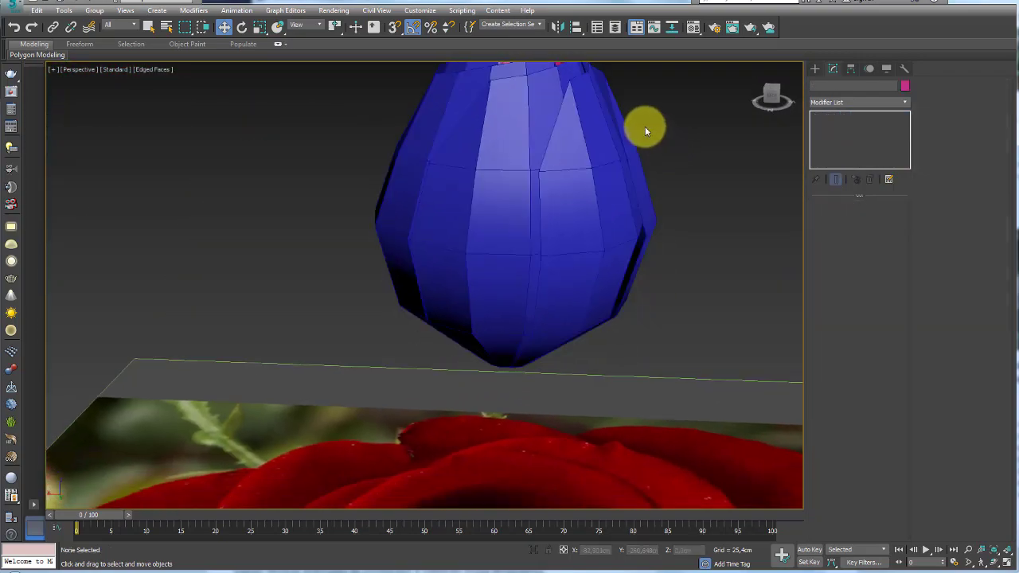
pyautogui.scroll(-4, 644, 135)
pyautogui.click(618, 155)
pyautogui.moveTo(619, 154)
pyautogui.keyDown('alt'); pyautogui.mouseDown(button='middle')
pyautogui.moveTo(629, 177)
pyautogui.moveTo(552, 141)
pyautogui.mouseUp(button='middle'); pyautogui.keyUp('alt')
pyautogui.scroll(5, 605, 175)
pyautogui.scroll(-3, 607, 184)
pyautogui.scroll(-2, 623, 193)
pyautogui.moveTo(624, 194)
pyautogui.keyDown('alt'); pyautogui.mouseDown(button='middle')
pyautogui.moveTo(587, 249)
pyautogui.moveTo(592, 217)
pyautogui.mouseUp(button='middle'); pyautogui.keyUp('alt')
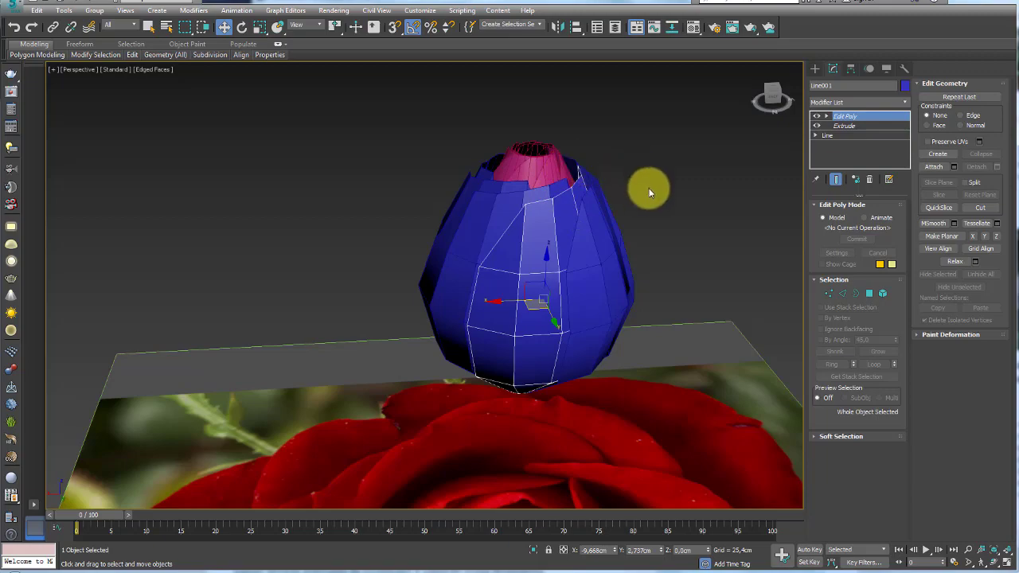
pyautogui.keyDown('alt'); pyautogui.moveTo(650, 192); pyautogui.dragTo(690, 148, button='middle'); pyautogui.keyUp('alt')
# - Select all eight bud pieces and show them shaded in Top view over the rose photo
pyautogui.moveTo(494, 220); pyautogui.dragTo(495, 213)
pyautogui.keyDown('alt'); pyautogui.moveTo(552, 200); pyautogui.dragTo(606, 206, button='middle'); pyautogui.keyUp('alt')
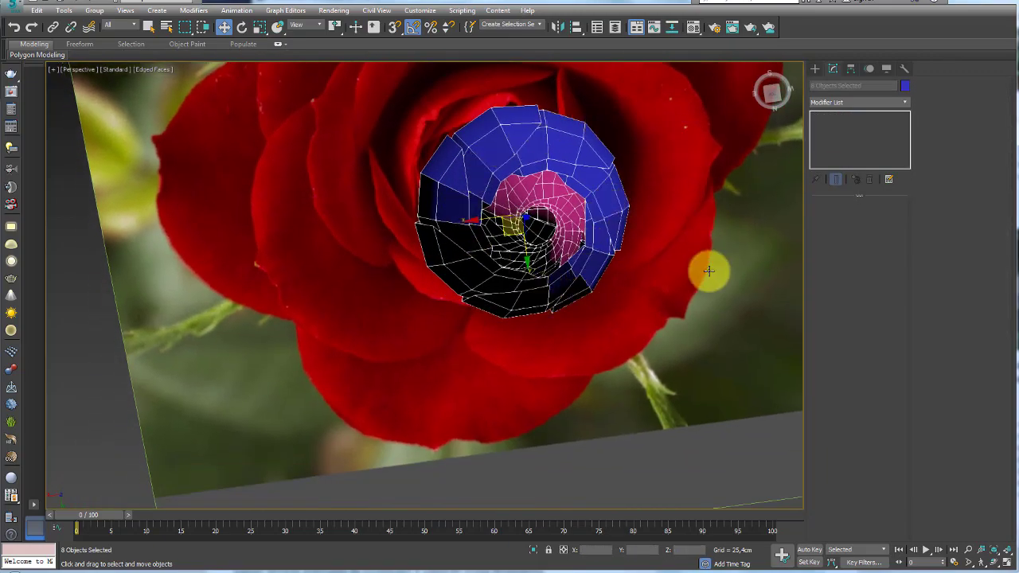
pyautogui.keyDown('alt'); pyautogui.moveTo(707, 269); pyautogui.dragTo(655, 307, button='middle'); pyautogui.keyUp('alt')
pyautogui.keyDown('alt'); pyautogui.moveTo(537, 214); pyautogui.dragTo(539, 233, button='middle'); pyautogui.keyUp('alt')
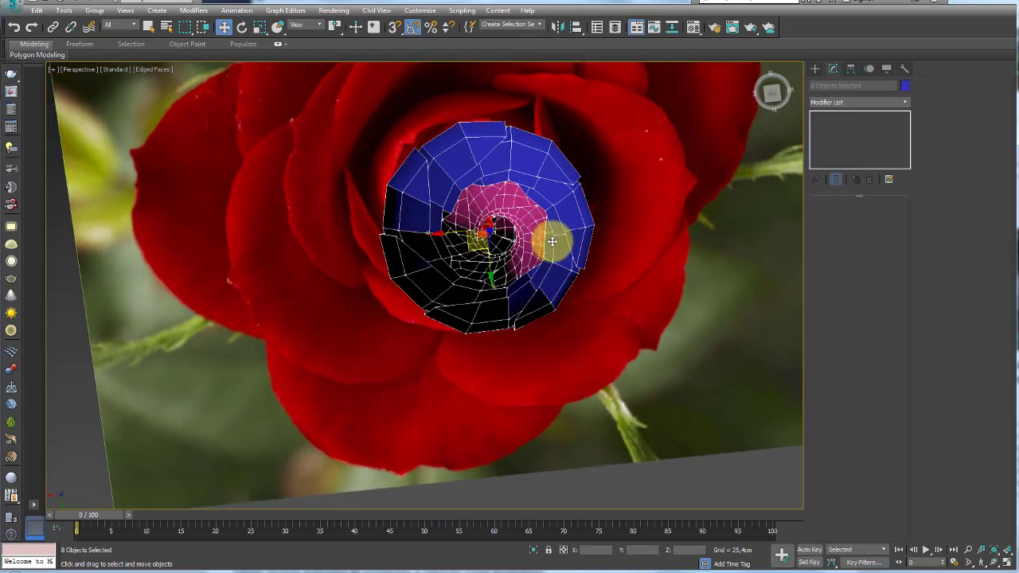
pyautogui.press('t')
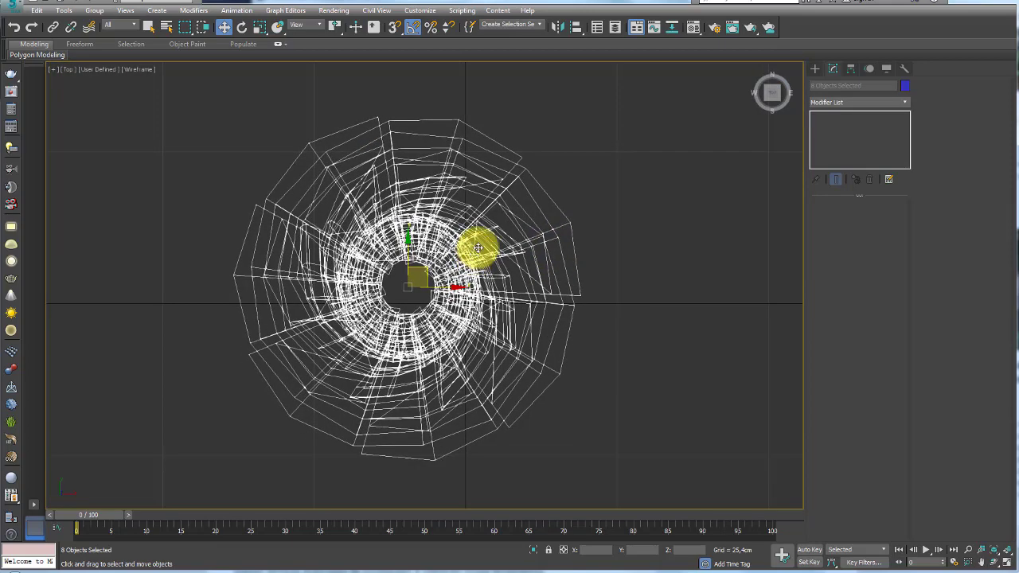
pyautogui.scroll(-3, 493, 250)
pyautogui.press('F3')
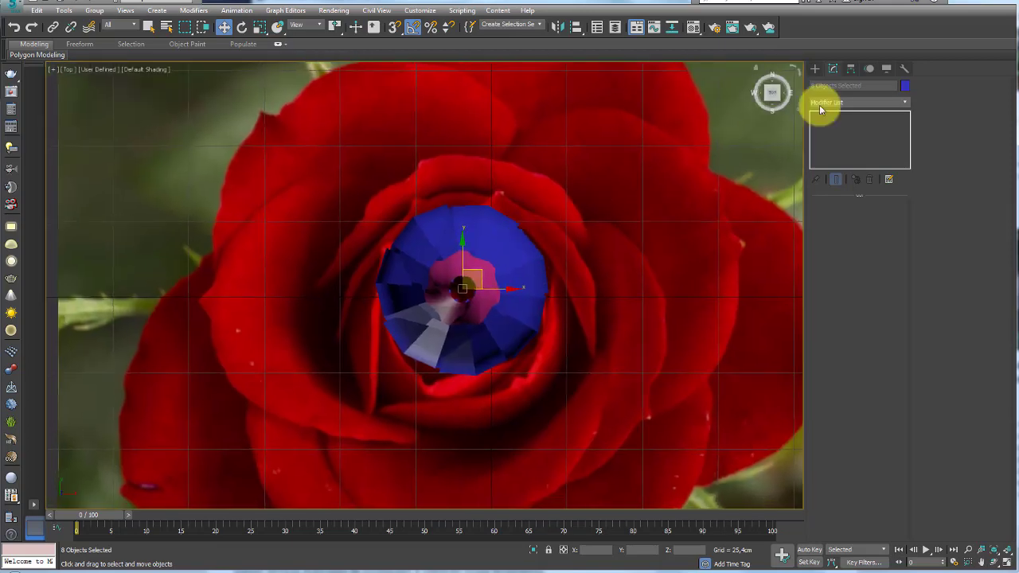
# - Activate the Line tool under Create > Shapes > Splines
pyautogui.click(812, 70)
pyautogui.click(837, 149)
pyautogui.scroll(2, 371, 216)
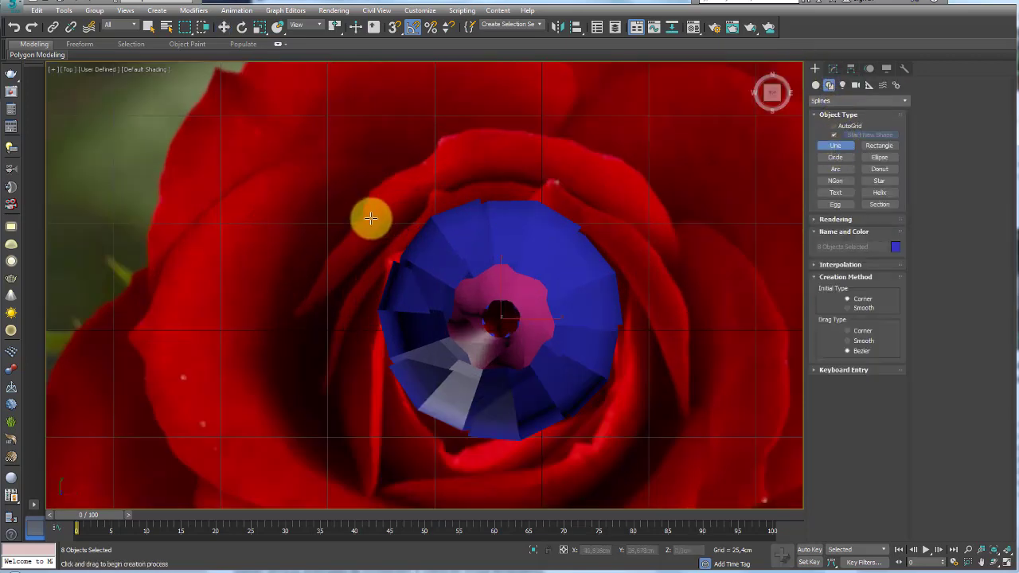
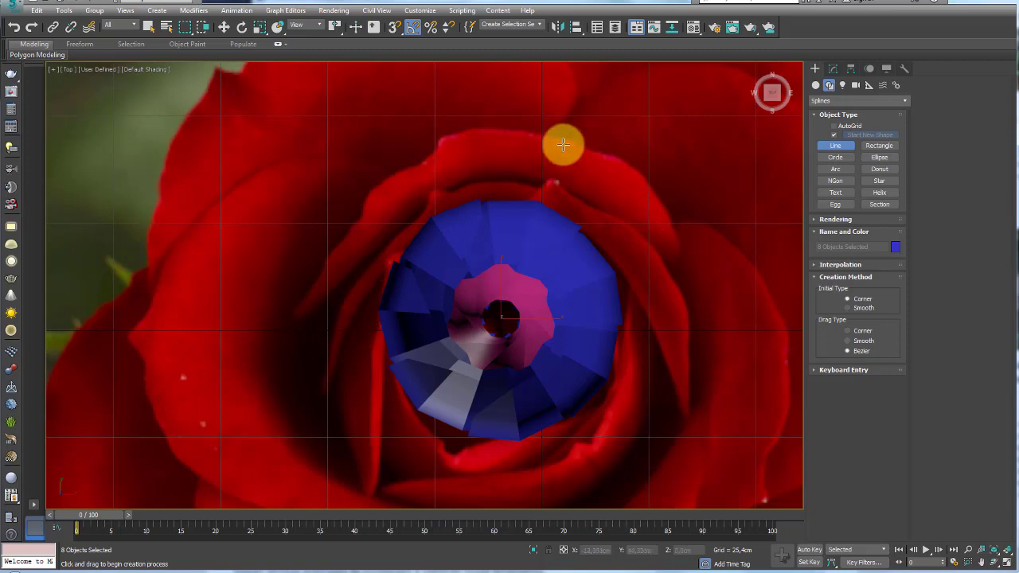
# - Draw a seven-point petal outline arcing around the bud's upper rim
pyautogui.click(364, 309)
pyautogui.click(384, 253)
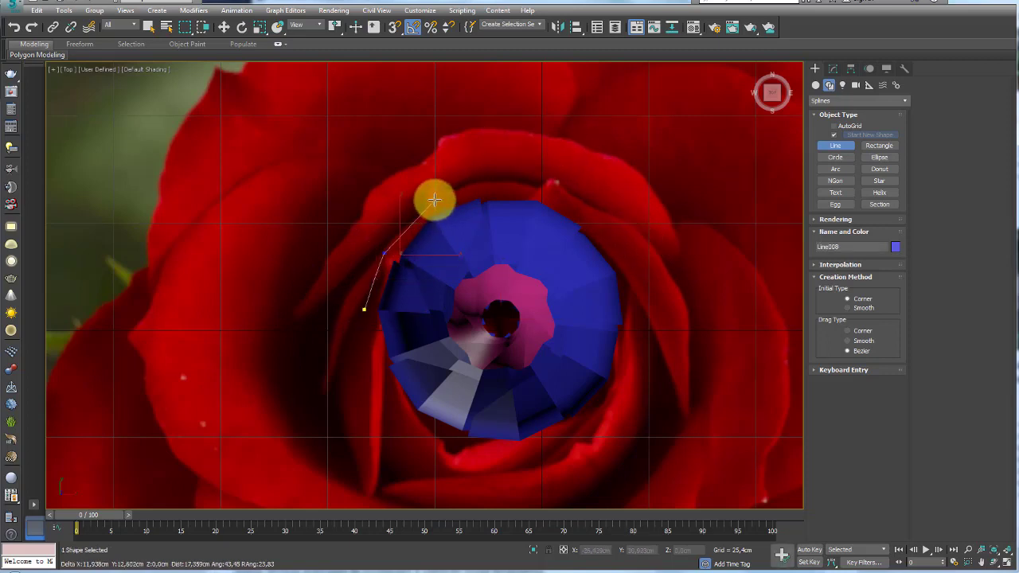
pyautogui.click(433, 199)
pyautogui.click(489, 190)
pyautogui.click(544, 190)
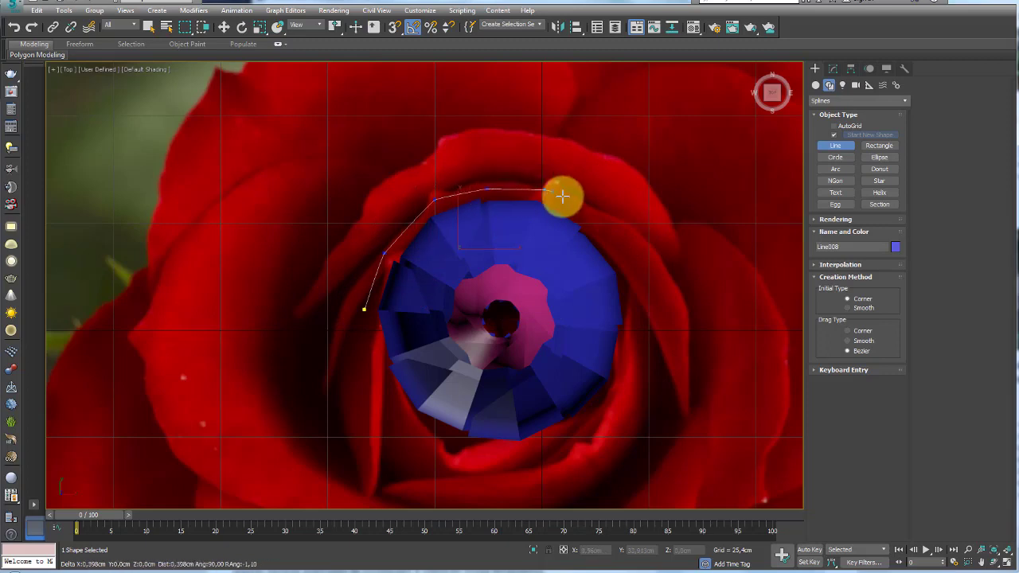
pyautogui.click(587, 214)
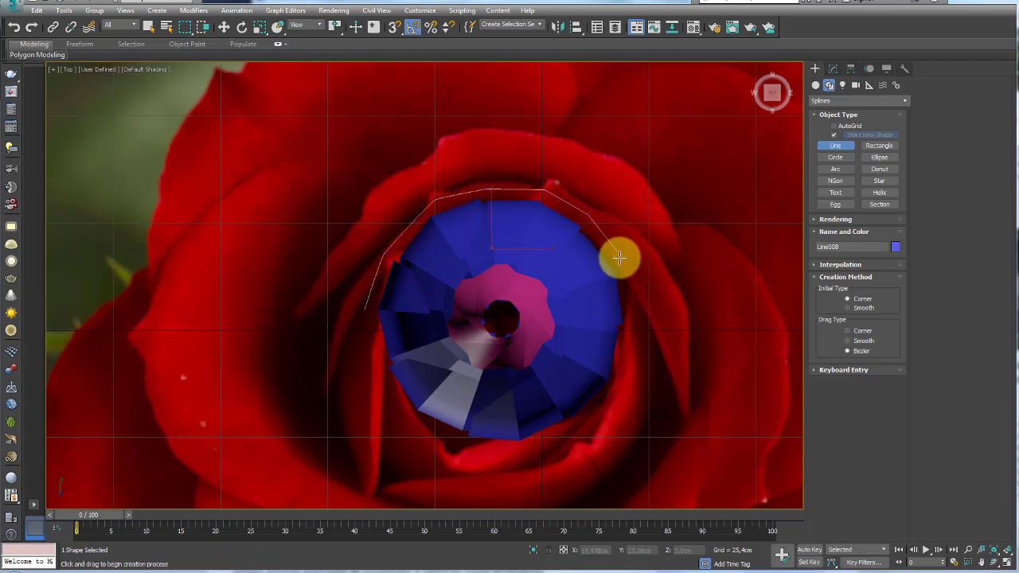
pyautogui.click(616, 253)
pyautogui.rightClick(633, 240)
# - Set the outline's upper-left vertex to a Corner point
pyautogui.click(832, 69)
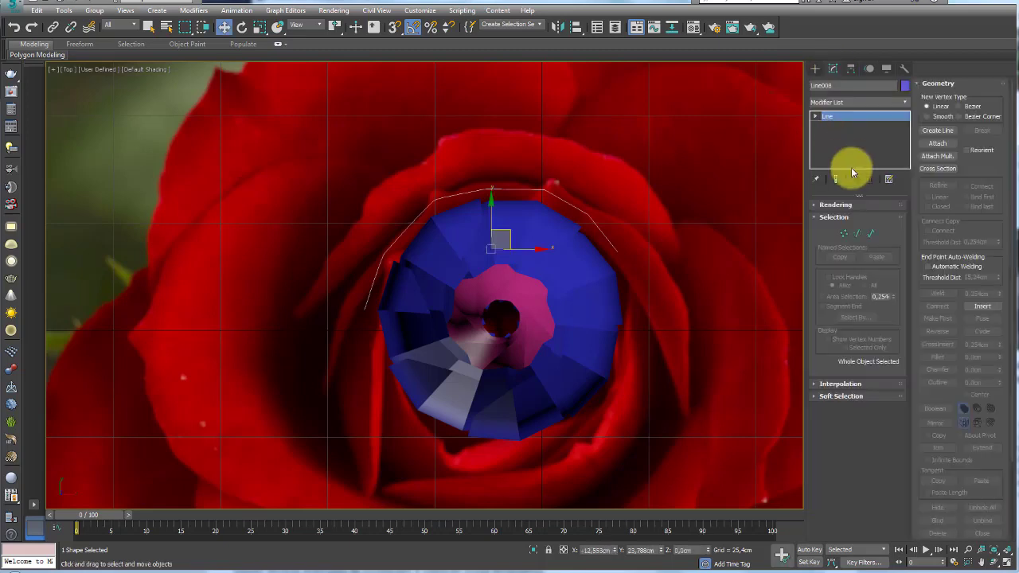
pyautogui.click(843, 234)
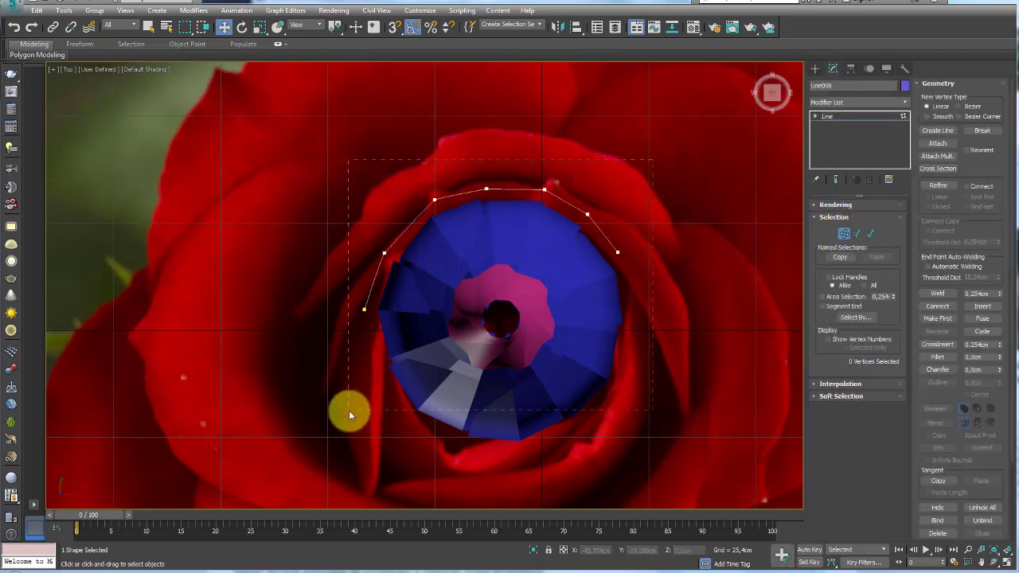
pyautogui.click(433, 207)
pyautogui.scroll(3, 435, 211)
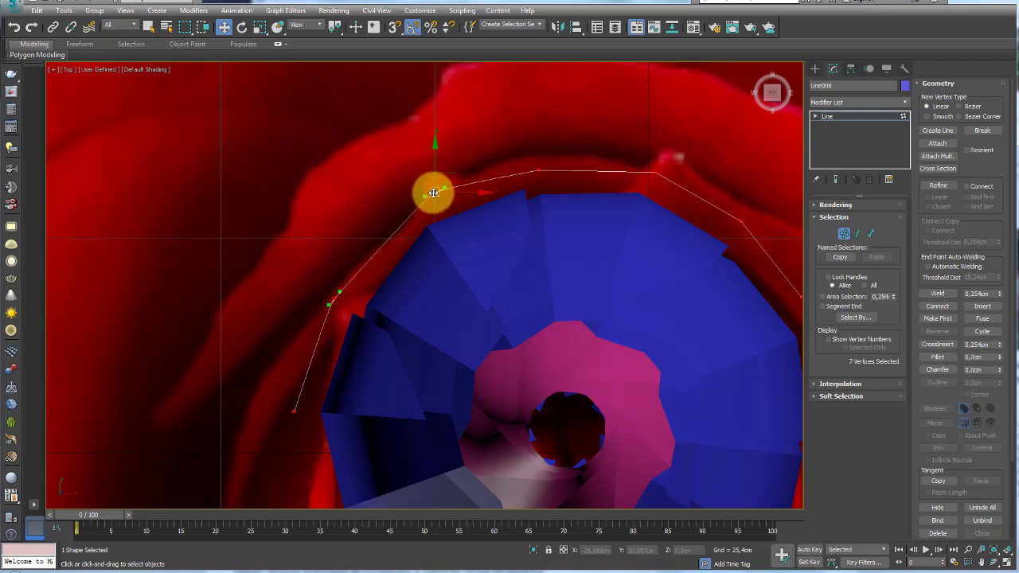
pyautogui.rightClick(434, 192)
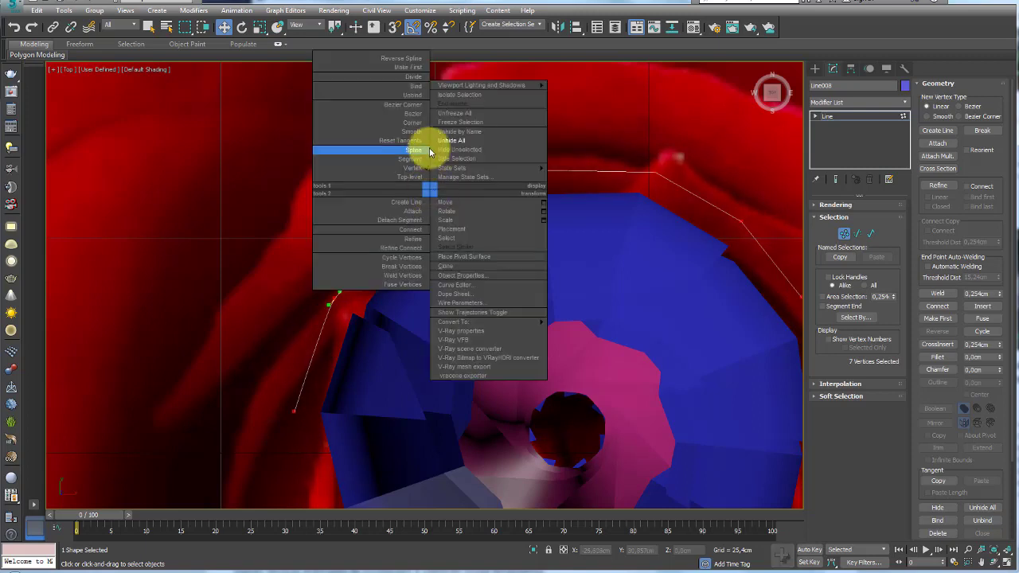
pyautogui.click(413, 125)
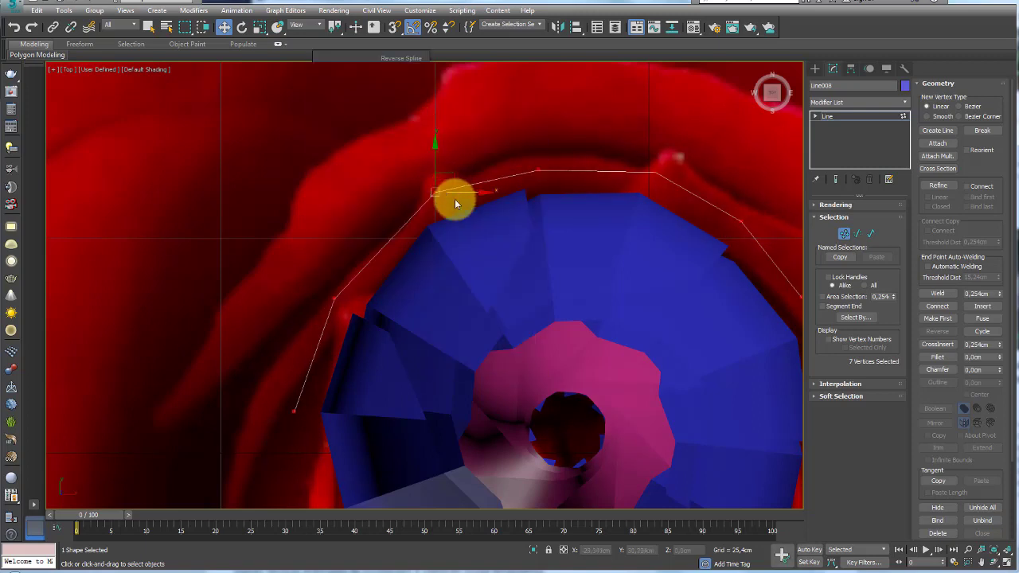
pyautogui.click(847, 118)
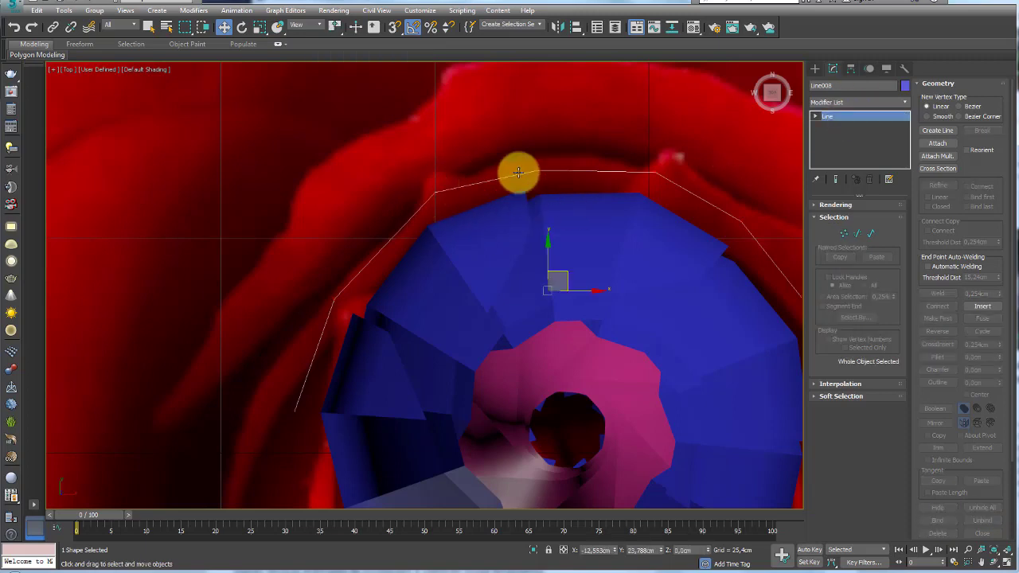
# - Convert the outline's two upper vertices to Bezier points
pyautogui.scroll(-1, 477, 177)
pyautogui.scroll(-4, 491, 191)
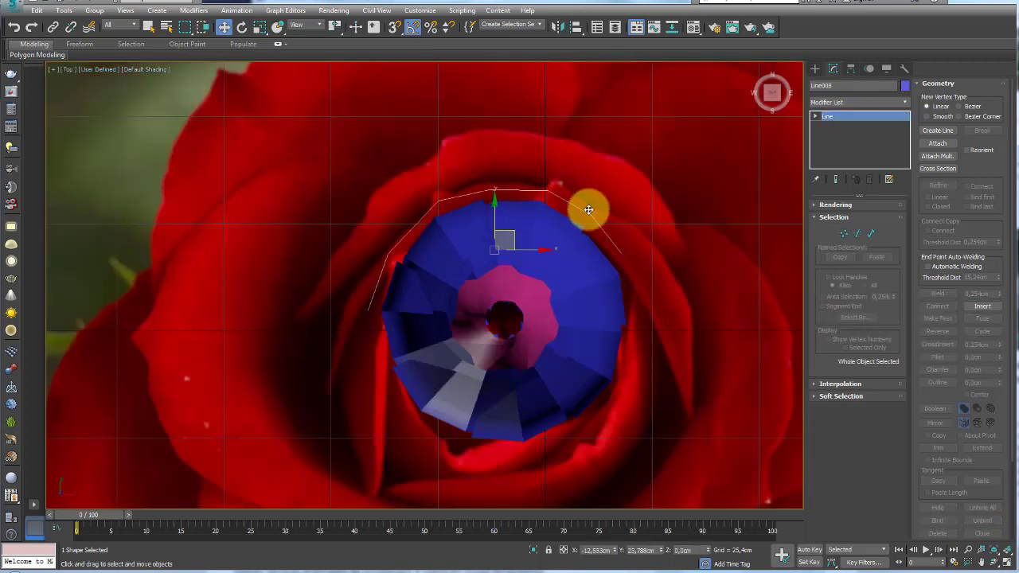
pyautogui.click(843, 234)
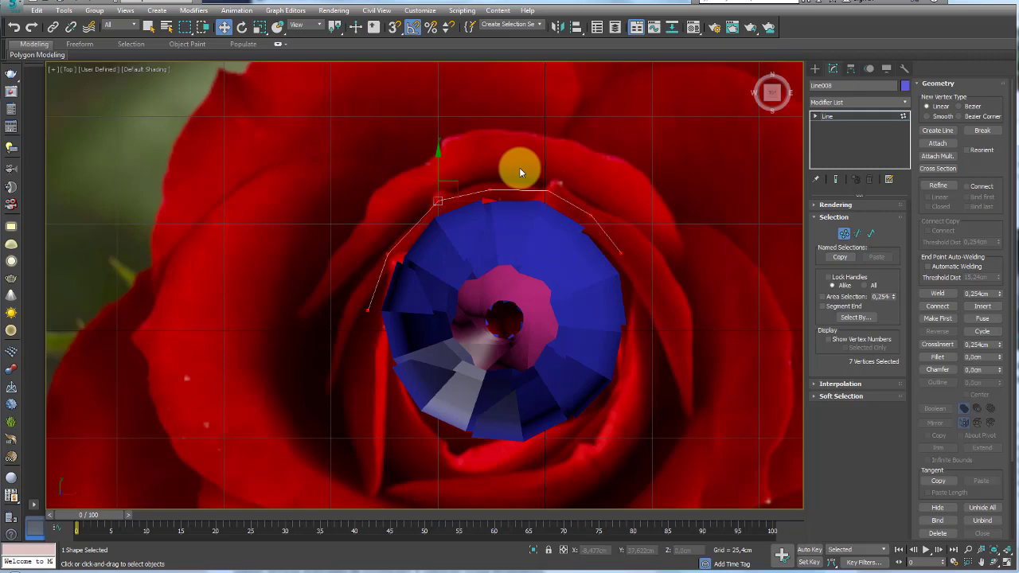
pyautogui.click(433, 207)
pyautogui.scroll(2, 432, 207)
pyautogui.rightClick(474, 204)
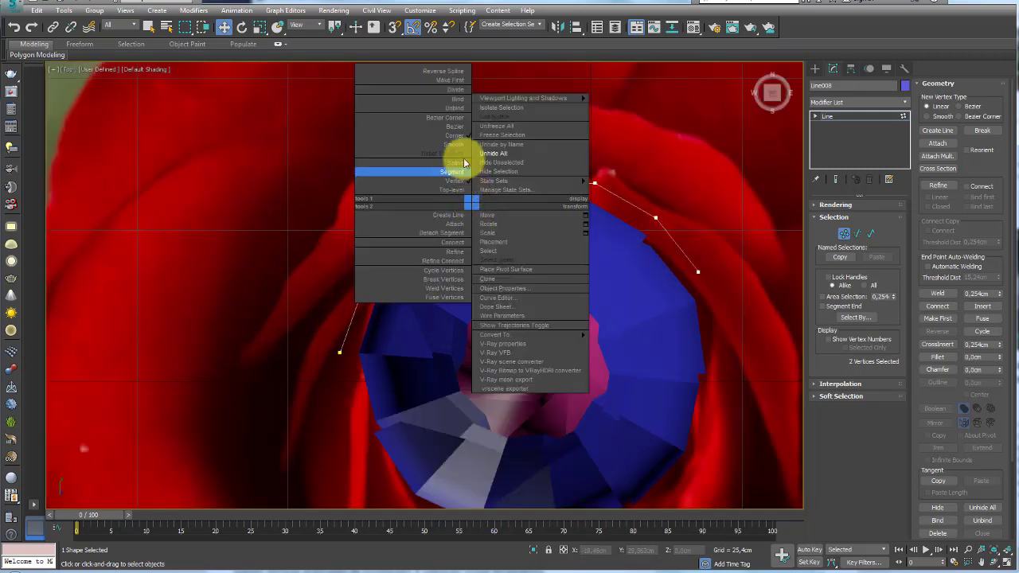
pyautogui.click(454, 125)
pyautogui.click(844, 117)
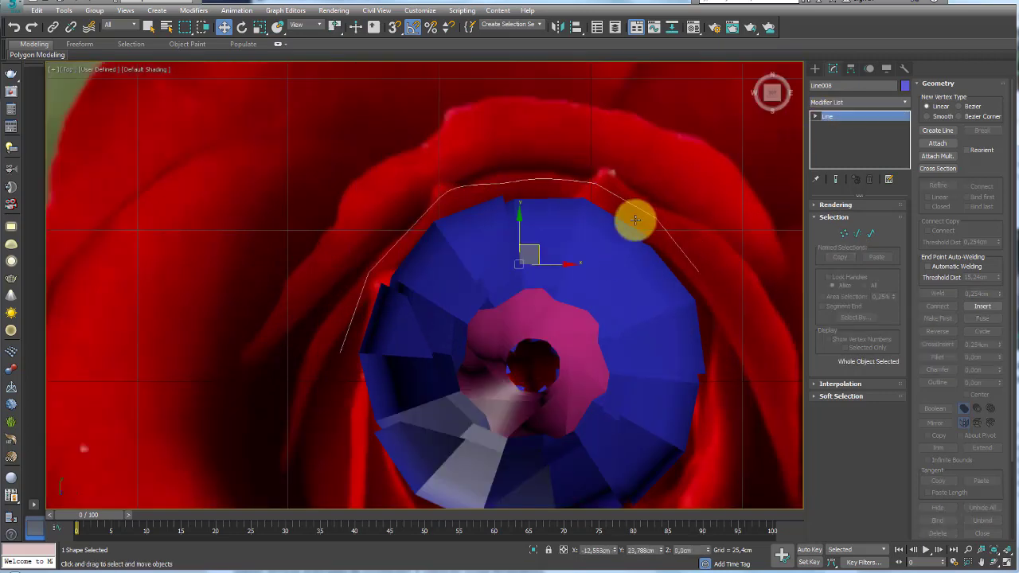
# - Apply an Extrude modifier to preview the petal outline as a wall
pyautogui.press('p')
pyautogui.keyDown('alt'); pyautogui.moveTo(602, 210); pyautogui.dragTo(496, 243, button='middle'); pyautogui.keyUp('alt')
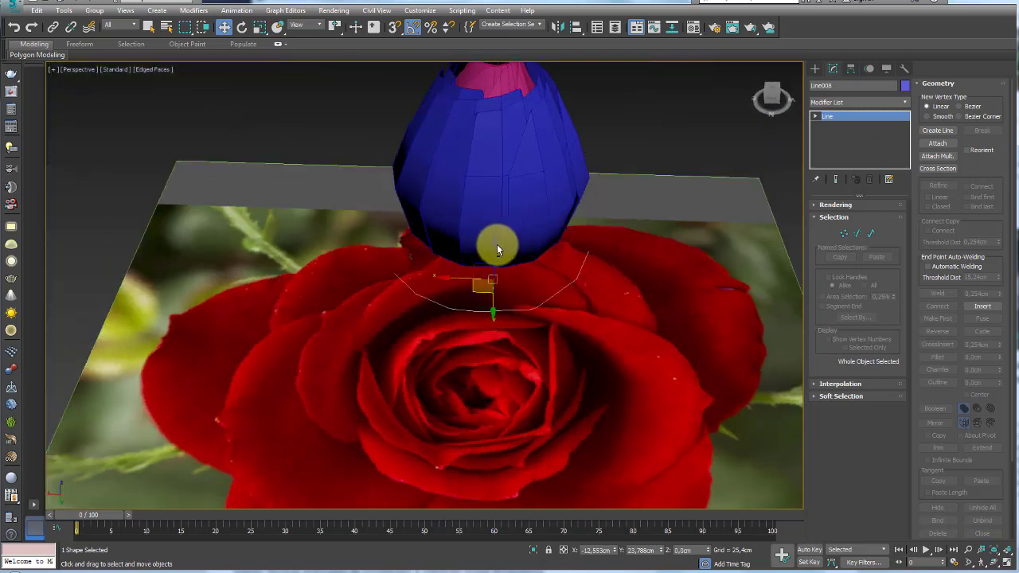
pyautogui.click(905, 102)
pyautogui.moveTo(907, 120); pyautogui.dragTo(908, 230)
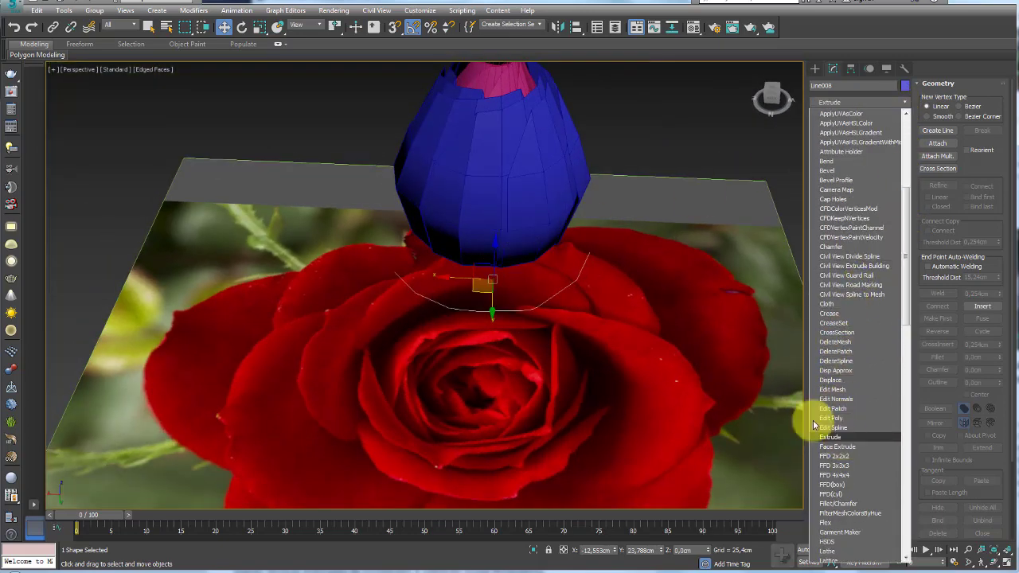
pyautogui.click(830, 437)
pyautogui.keyDown('alt'); pyautogui.moveTo(610, 309); pyautogui.dragTo(444, 215, button='middle'); pyautogui.keyUp('alt')
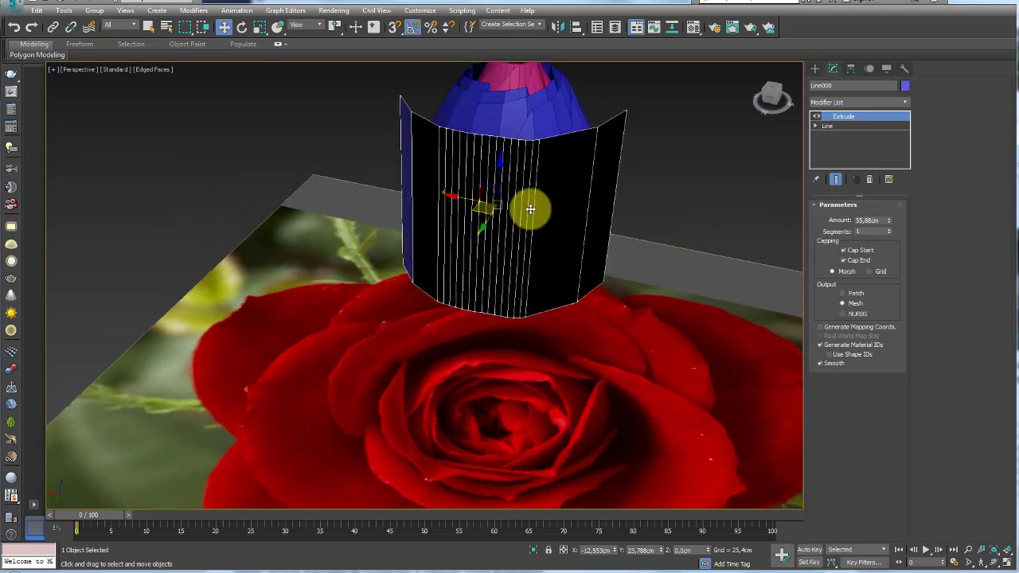
# - Set the wall's base vertices to Corner, with Show End Result on
pyautogui.click(815, 126)
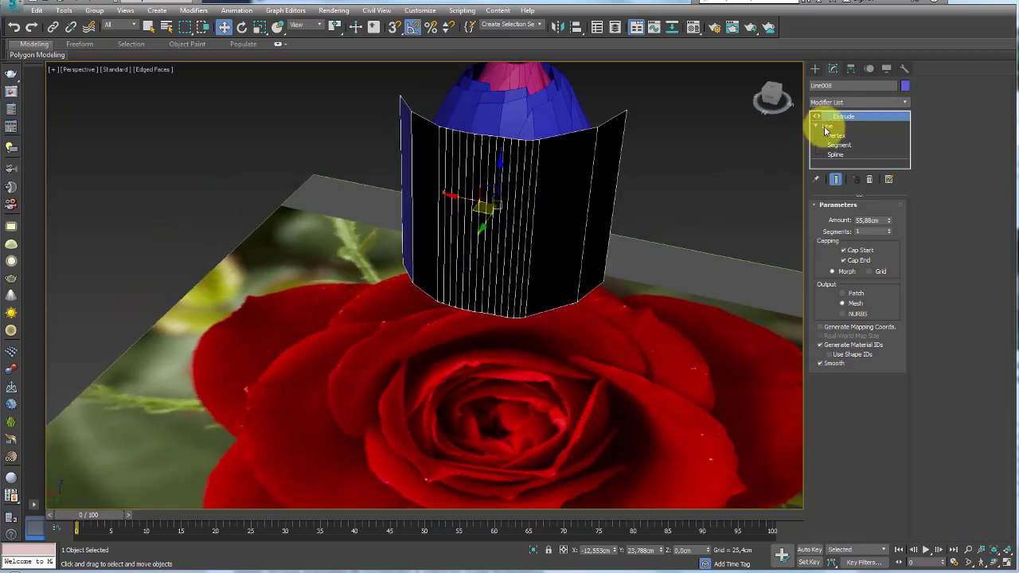
pyautogui.click(835, 136)
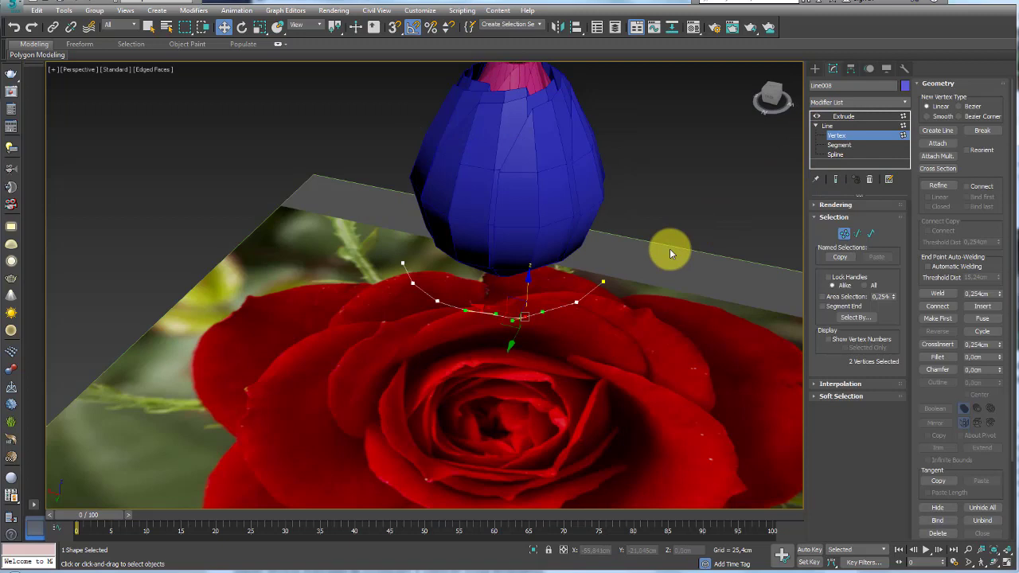
pyautogui.click(835, 181)
pyautogui.keyDown('ctrl'); pyautogui.click(477, 311); pyautogui.keyUp('ctrl')
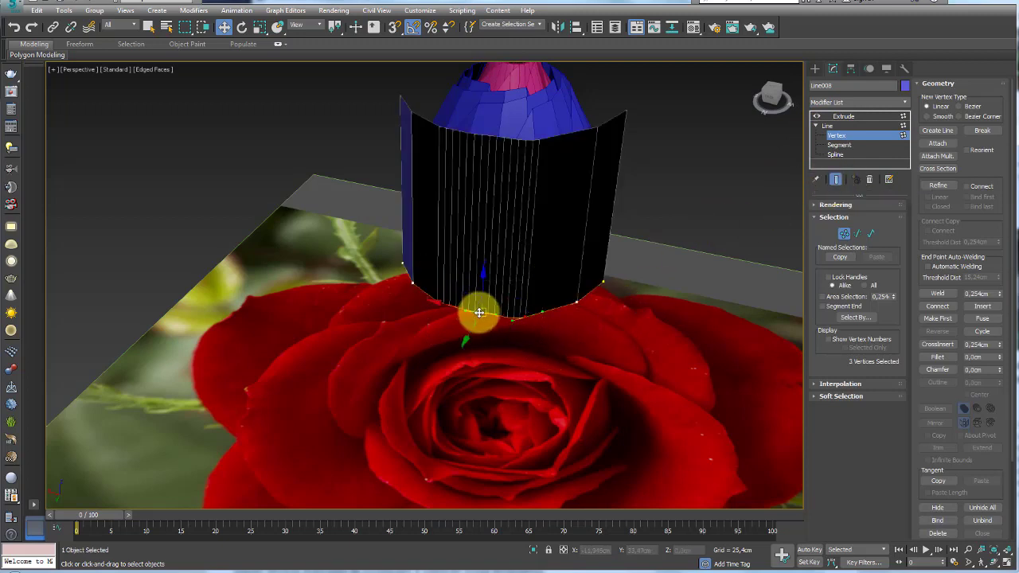
pyautogui.rightClick(475, 309)
pyautogui.click(459, 249)
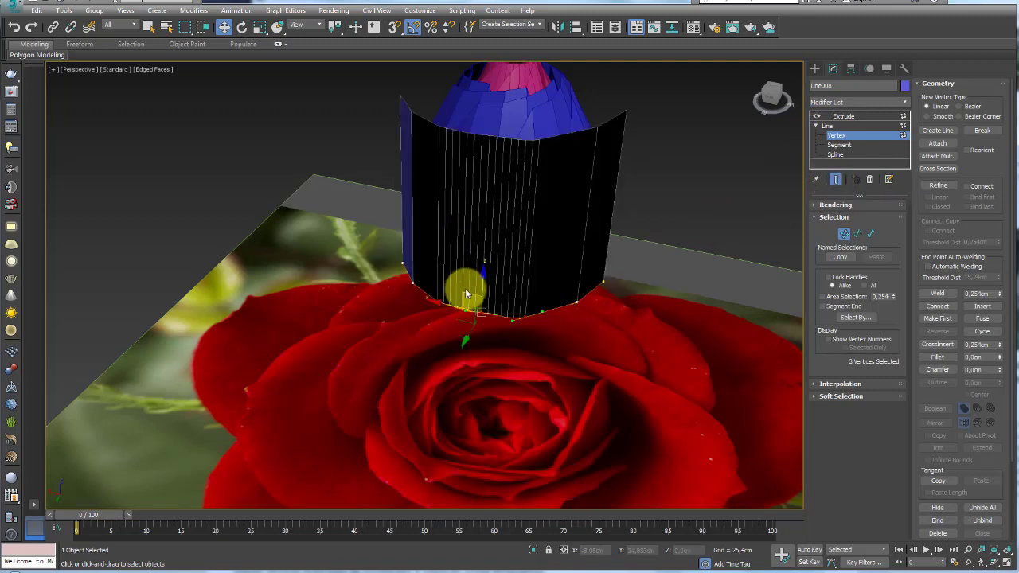
pyautogui.rightClick(469, 289)
pyautogui.click(459, 223)
pyautogui.scroll(-1, 457, 191)
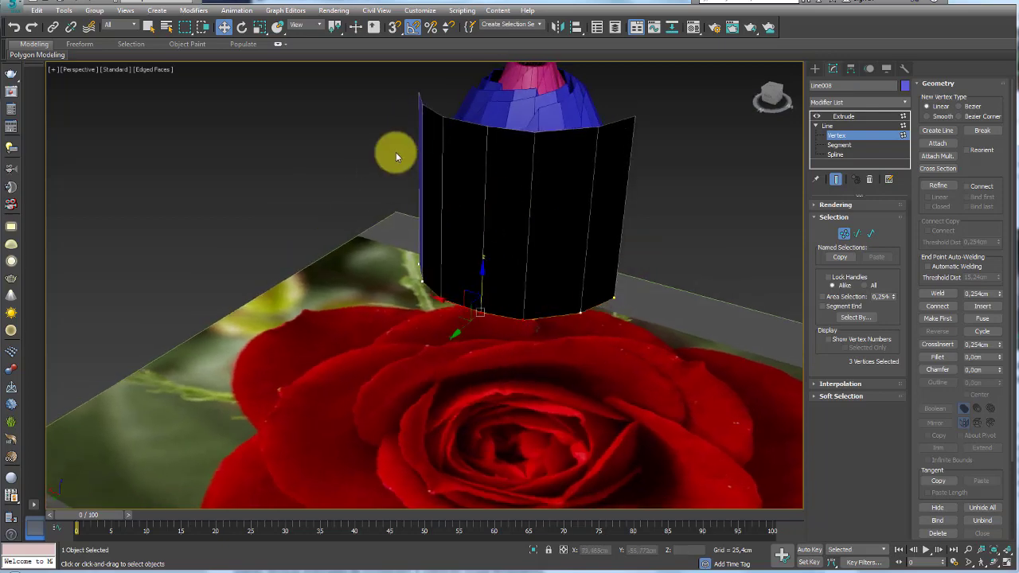
pyautogui.scroll(2, 462, 171)
pyautogui.scroll(2, 438, 183)
pyautogui.click(828, 126)
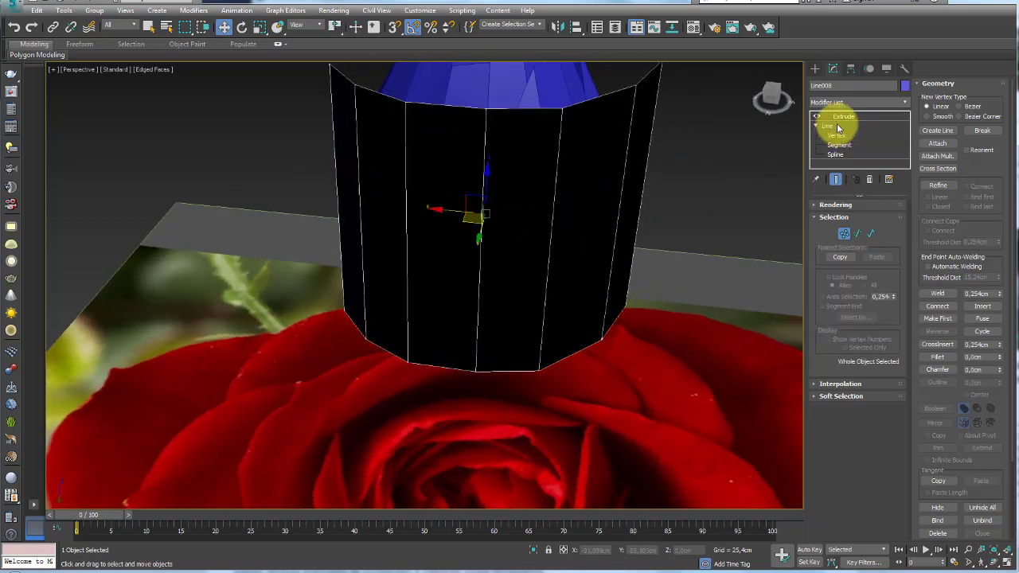
# - Delete the Extrude modifier from the petal outline's stack in top view
pyautogui.click(844, 116)
pyautogui.scroll(-5, 618, 194)
pyautogui.press('t')
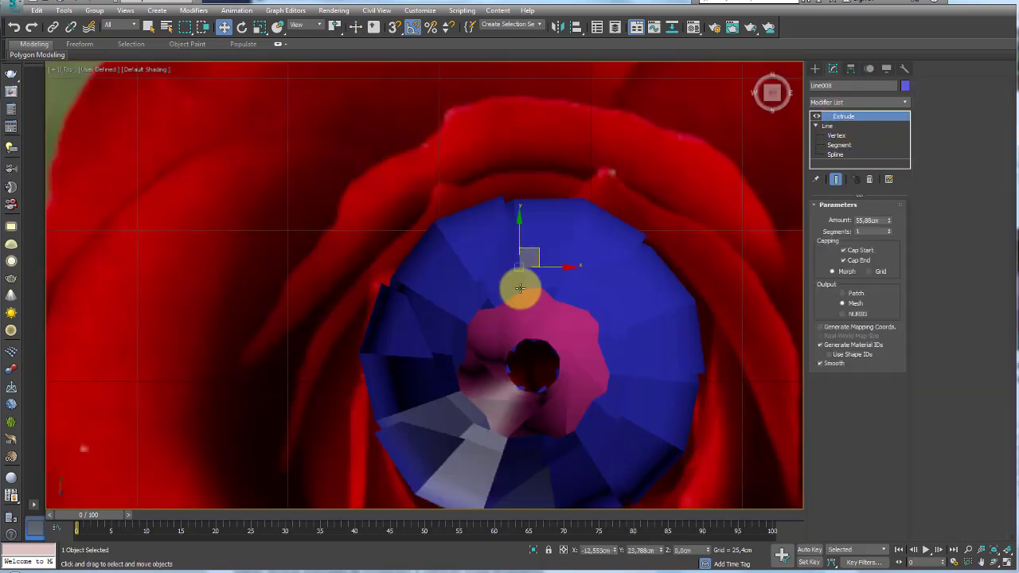
pyautogui.scroll(-2, 513, 270)
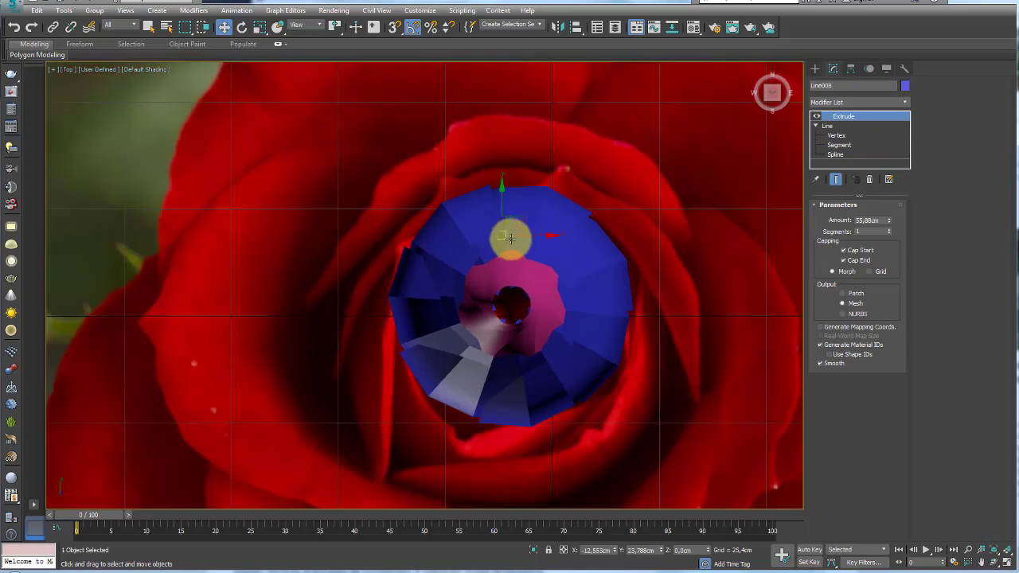
pyautogui.click(869, 179)
# - Align Line008's pivot to the bud's pivot point on X, Y and Z
pyautogui.scroll(-3, 530, 195)
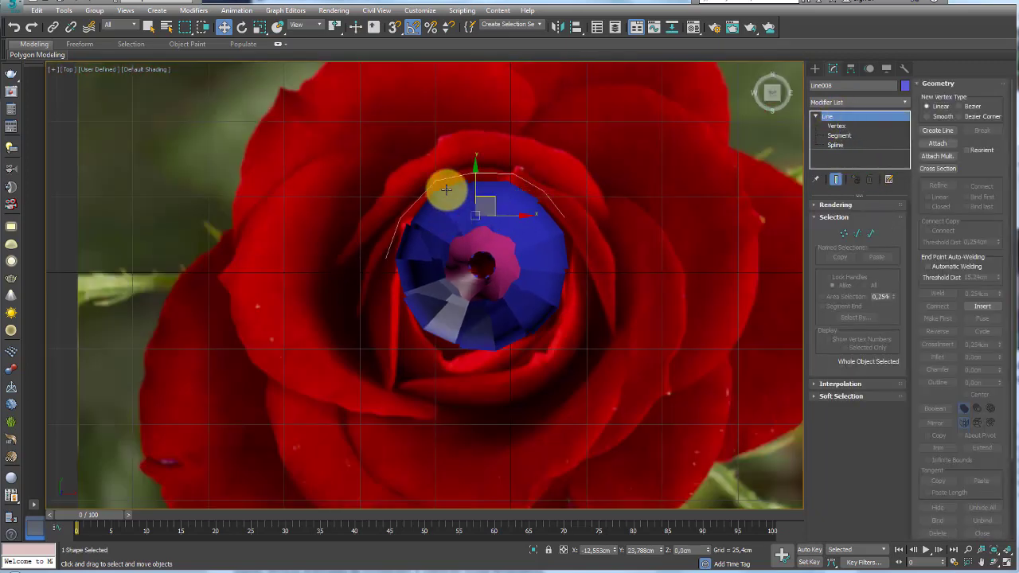
pyautogui.moveTo(461, 185); pyautogui.dragTo(445, 178, button='middle')
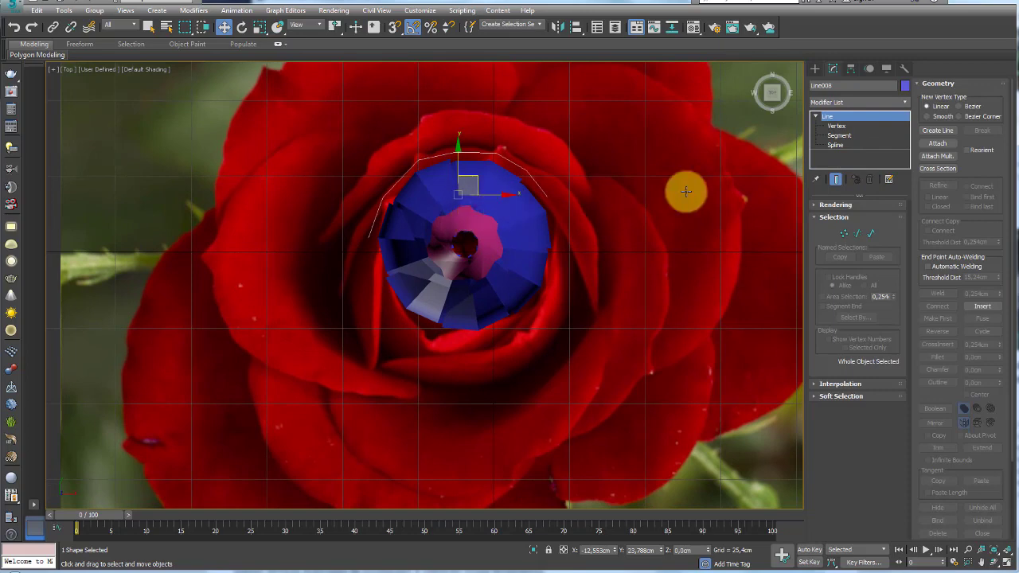
pyautogui.click(851, 73)
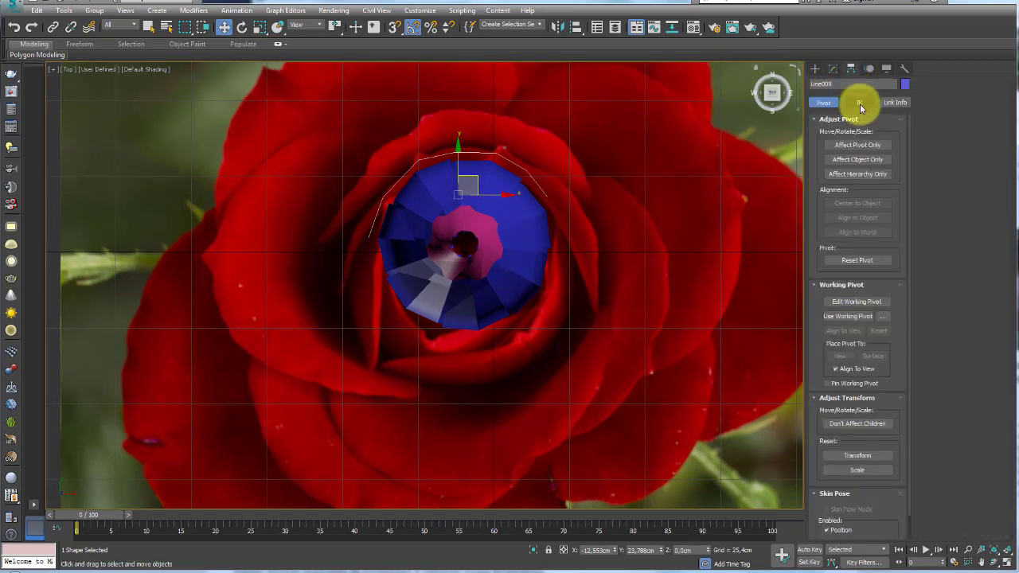
pyautogui.click(858, 147)
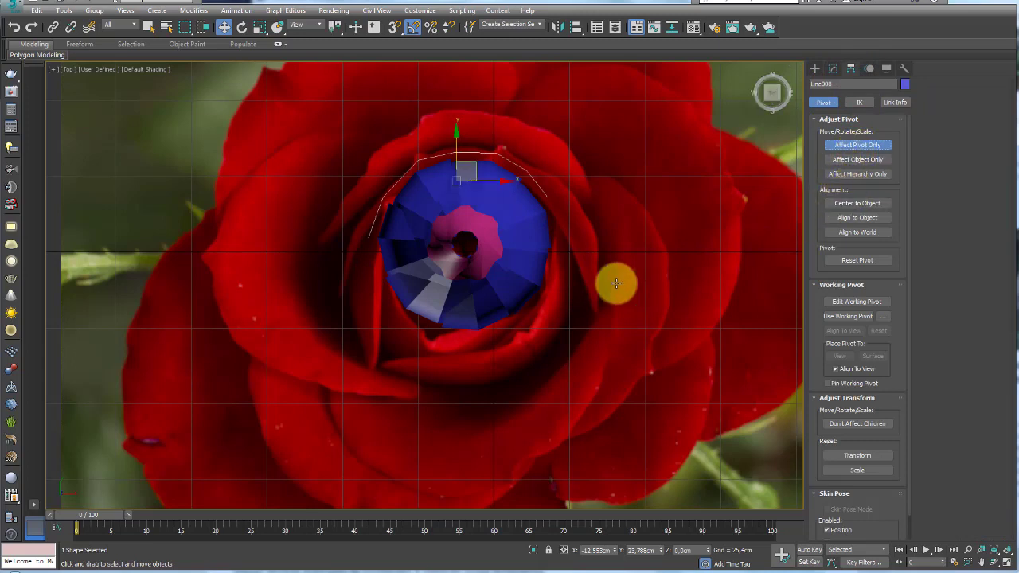
pyautogui.click(576, 27)
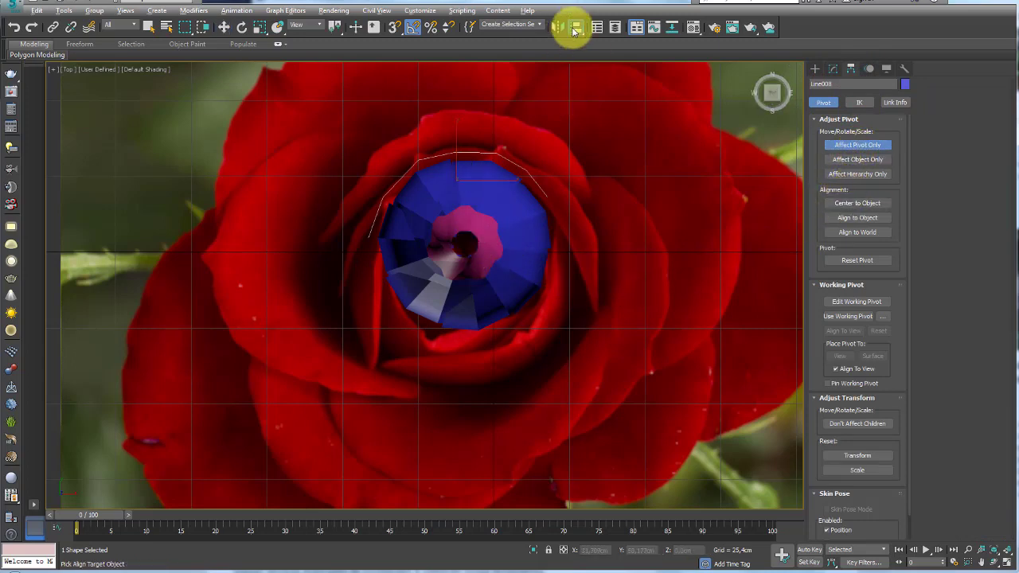
pyautogui.click(500, 263)
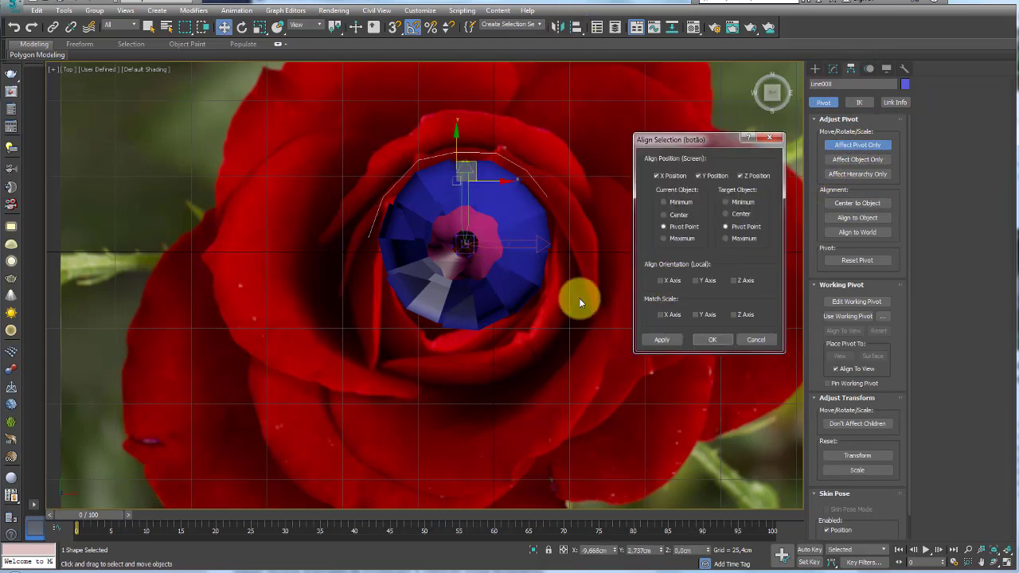
pyautogui.click(719, 340)
pyautogui.click(860, 145)
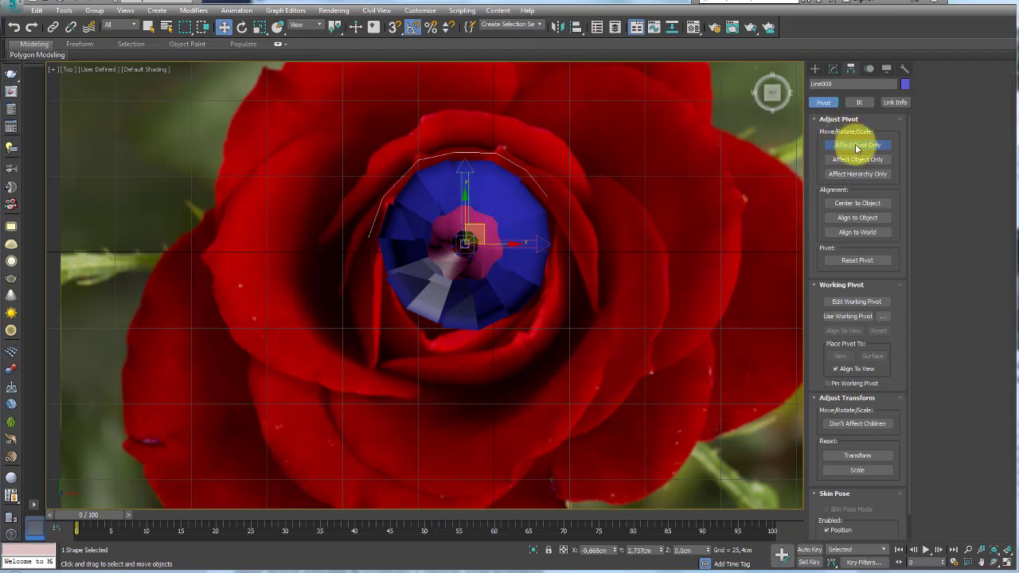
# - Array the petal spline as 6 Z-rotated instances over 360°, creating Line009–Line013
pyautogui.moveTo(578, 226); pyautogui.dragTo(554, 220, button='middle')
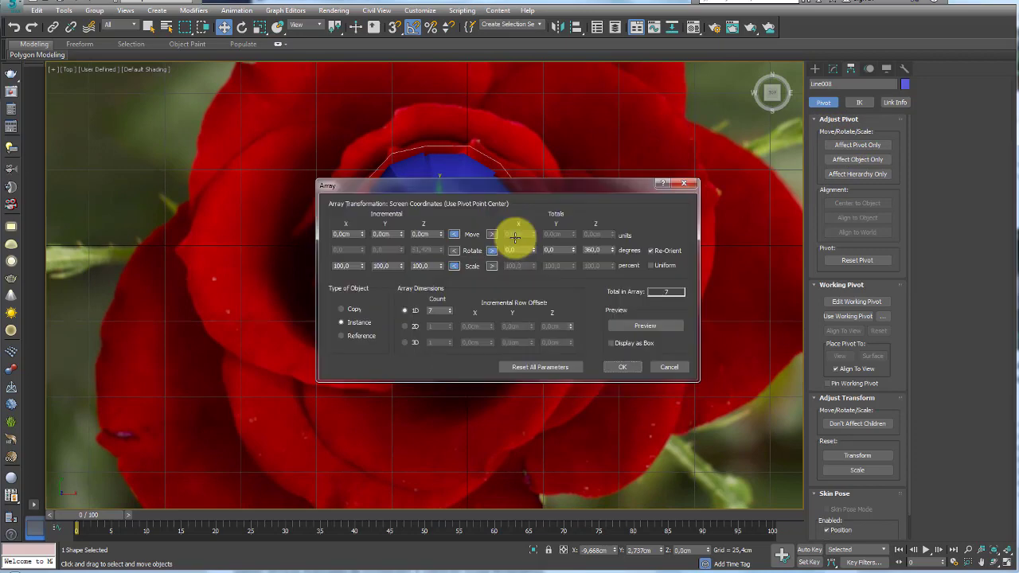
pyautogui.moveTo(473, 191); pyautogui.dragTo(622, 124)
pyautogui.moveTo(621, 124); pyautogui.dragTo(404, 109, button='middle')
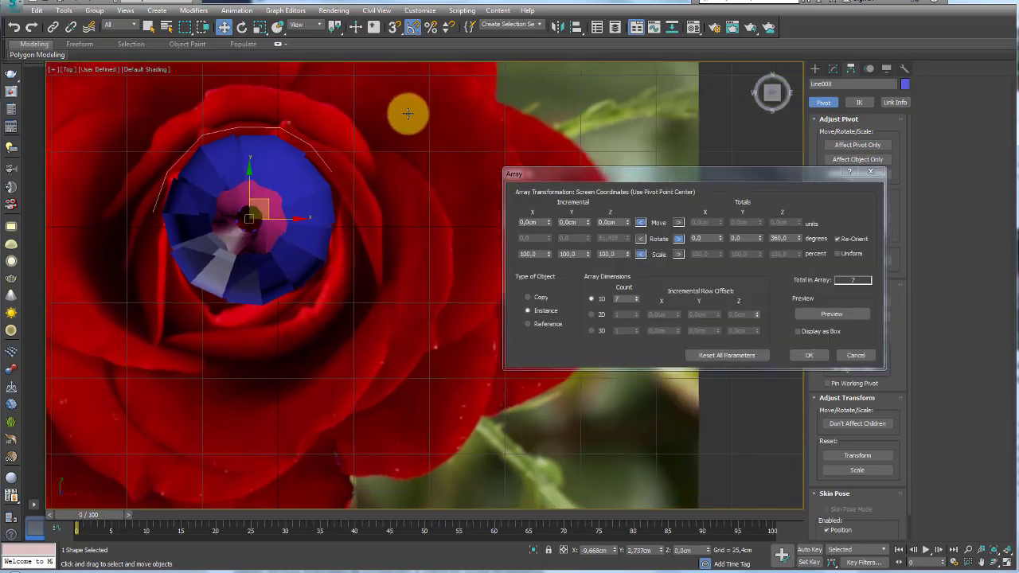
pyautogui.click(826, 318)
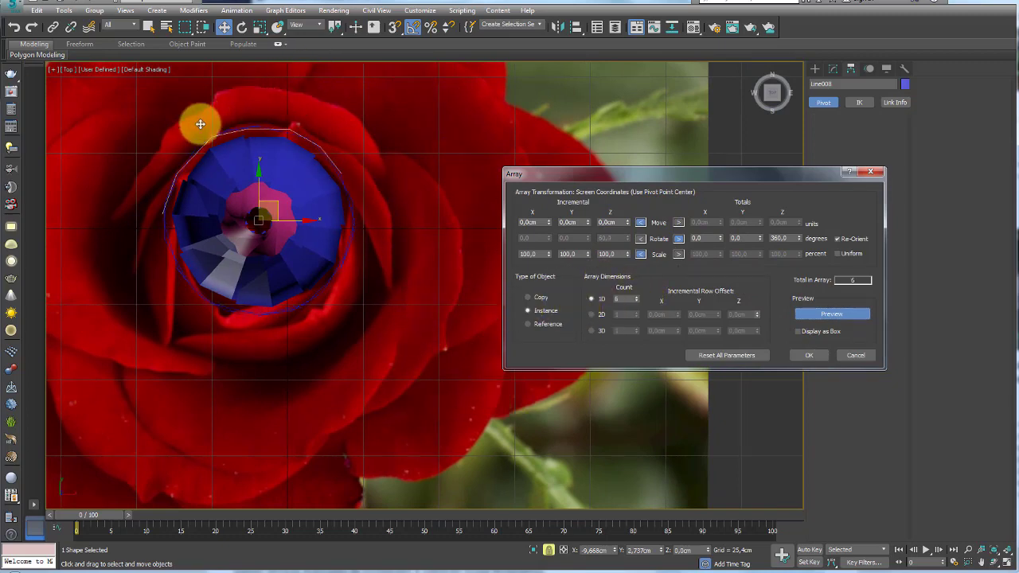
pyautogui.click(636, 297)
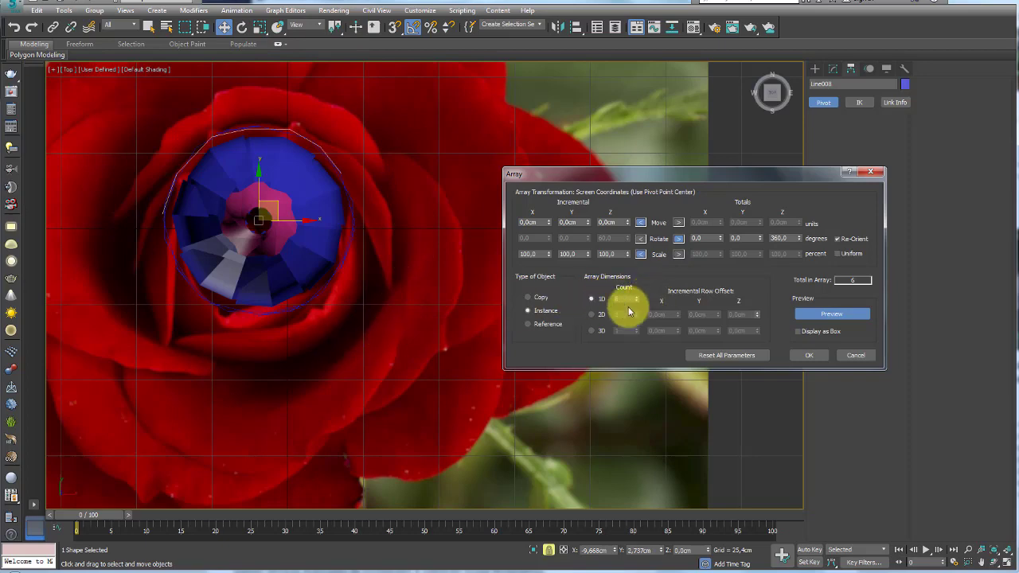
pyautogui.click(806, 353)
pyautogui.moveTo(346, 212)
pyautogui.mouseDown(button='middle')
pyautogui.moveTo(433, 223)
pyautogui.moveTo(559, 161)
pyautogui.mouseUp(button='middle')
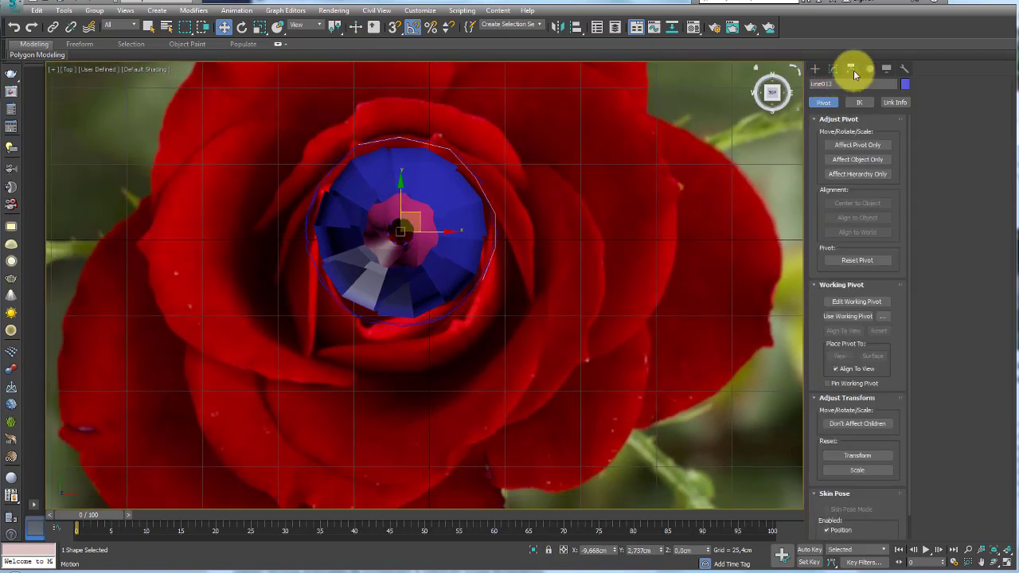
# - Clear the spline's vertex selection, then select Line002 to show its Extrude and Edit Poly stack
pyautogui.click(832, 68)
pyautogui.click(856, 233)
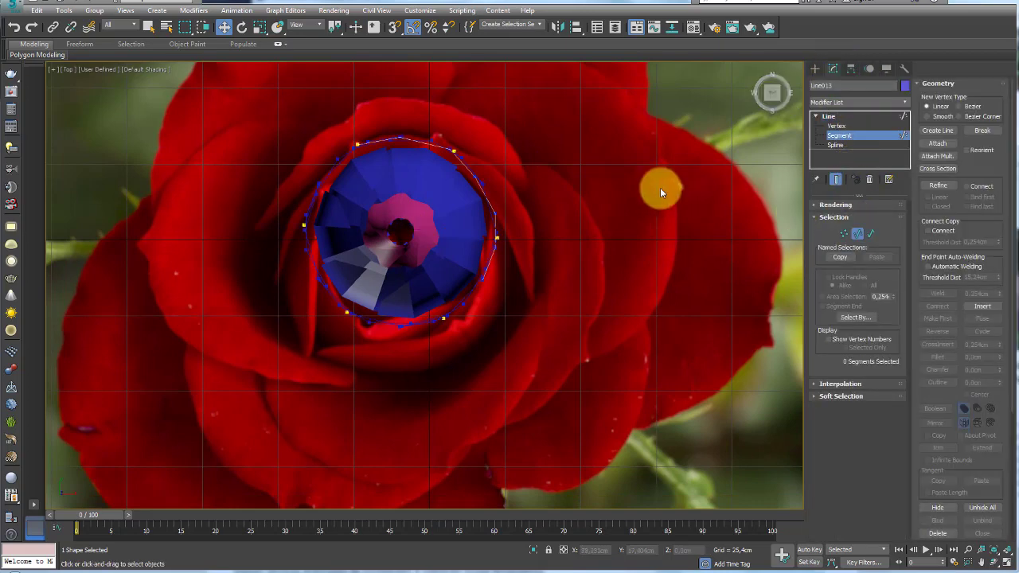
pyautogui.click(843, 234)
pyautogui.scroll(3, 493, 155)
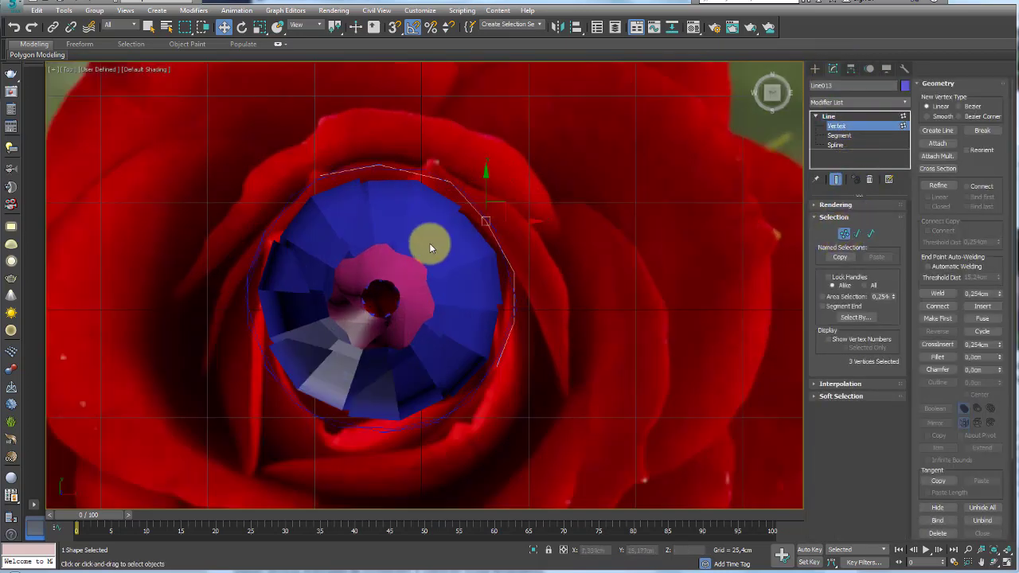
pyautogui.click(483, 295)
pyautogui.scroll(-4, 483, 296)
pyautogui.scroll(-4, 523, 291)
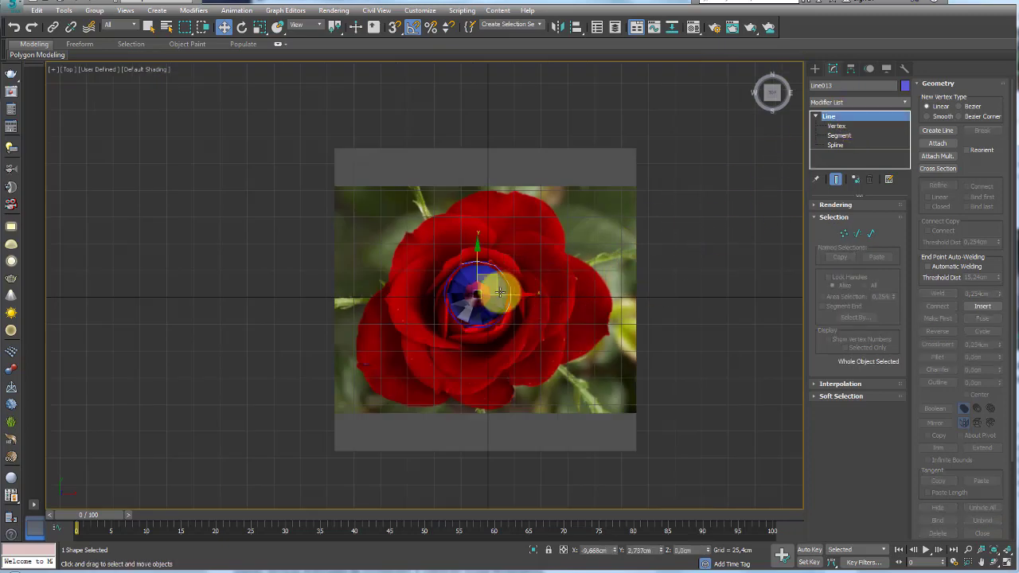
pyautogui.click(455, 278)
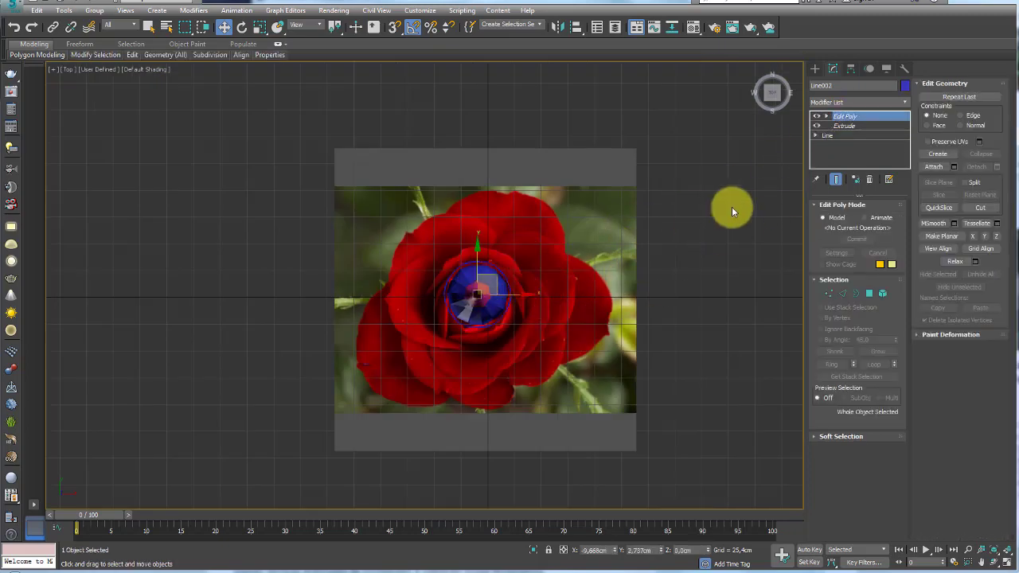
# - Hide the blue bud and the rose reference image
pyautogui.click(669, 240)
pyautogui.press('p')
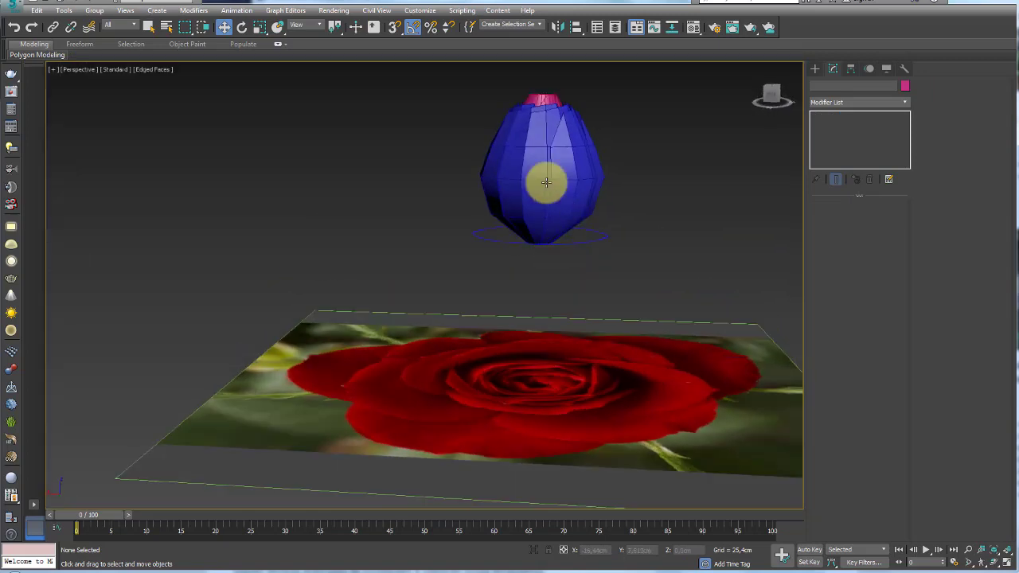
pyautogui.moveTo(443, 136); pyautogui.dragTo(721, 189)
pyautogui.rightClick(640, 357)
pyautogui.moveTo(661, 331)
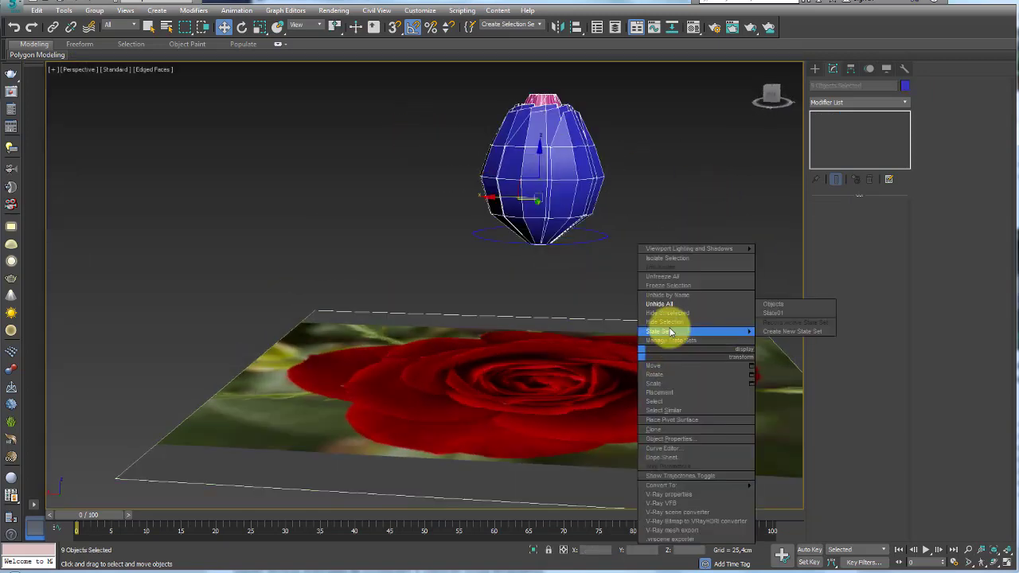
pyautogui.click(666, 318)
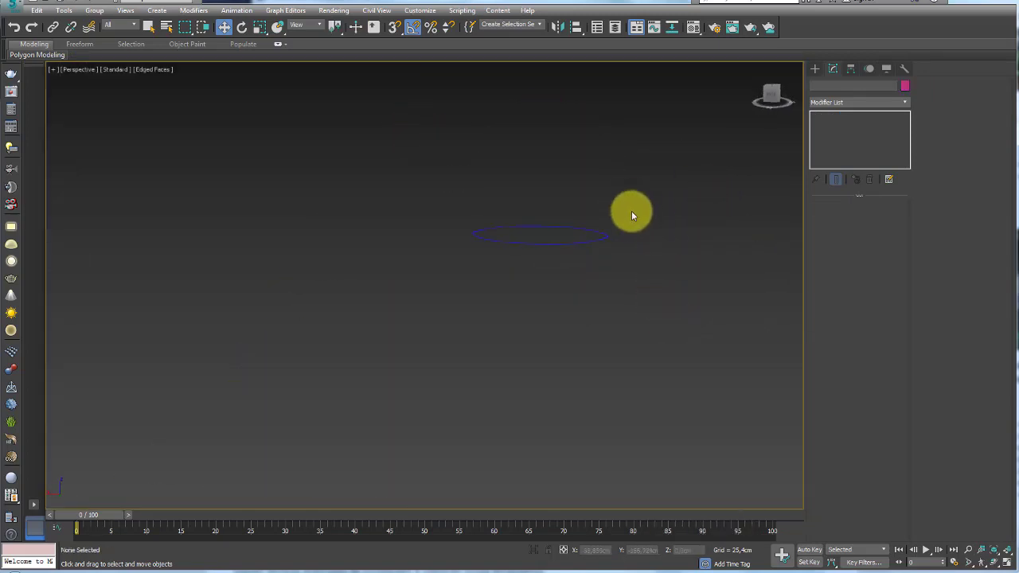
# - Select petal spline Line013 at Vertex level in the top view
pyautogui.click(619, 234)
pyautogui.press('t')
pyautogui.press('z')
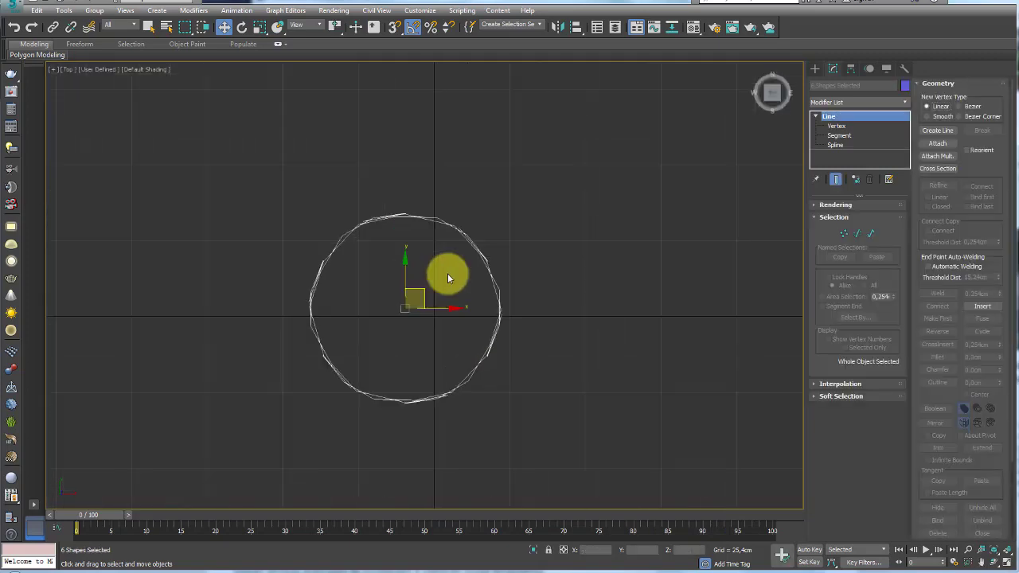
pyautogui.click(843, 233)
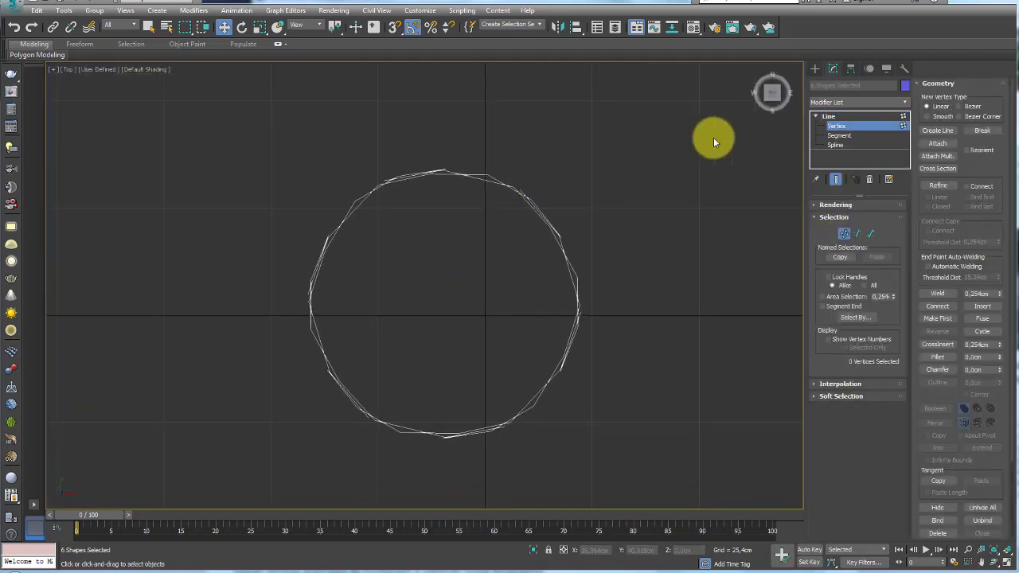
pyautogui.click(837, 117)
pyautogui.click(494, 182)
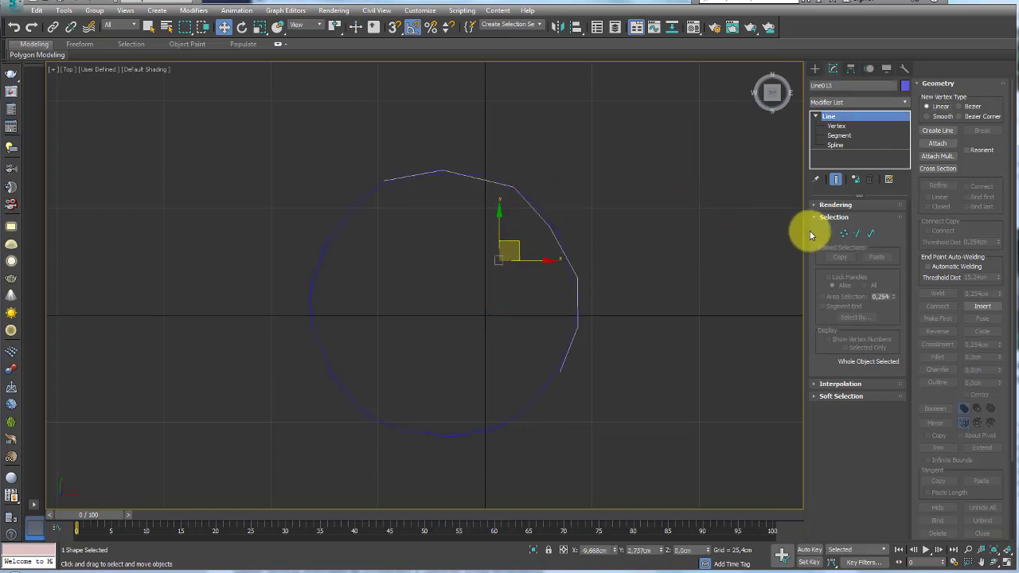
pyautogui.click(844, 233)
# - Nudge Line013's top, third and fifth vertices to reshape the petal
pyautogui.moveTo(701, 243); pyautogui.dragTo(544, 306)
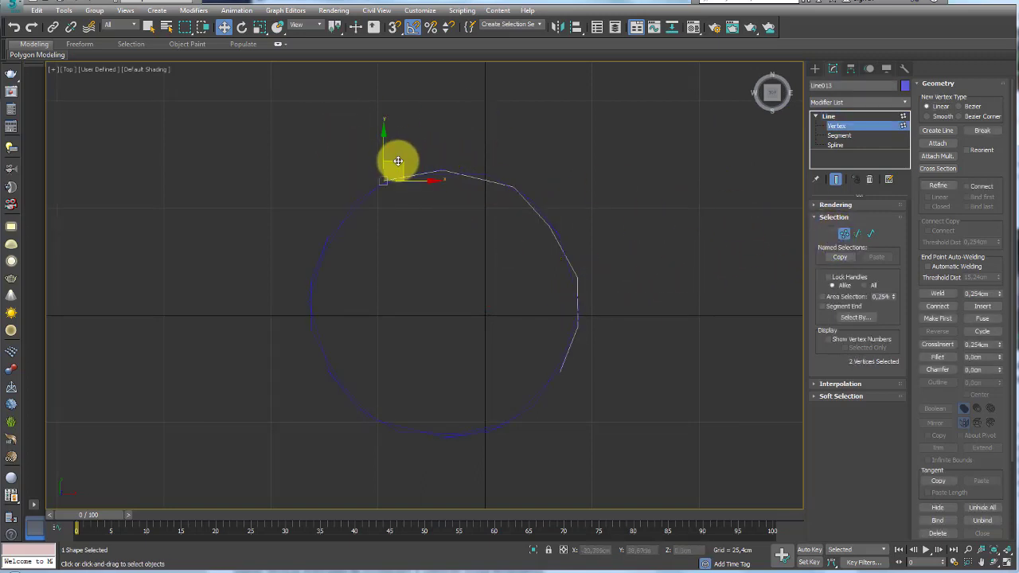
pyautogui.moveTo(398, 161); pyautogui.dragTo(405, 170)
pyautogui.click(513, 187)
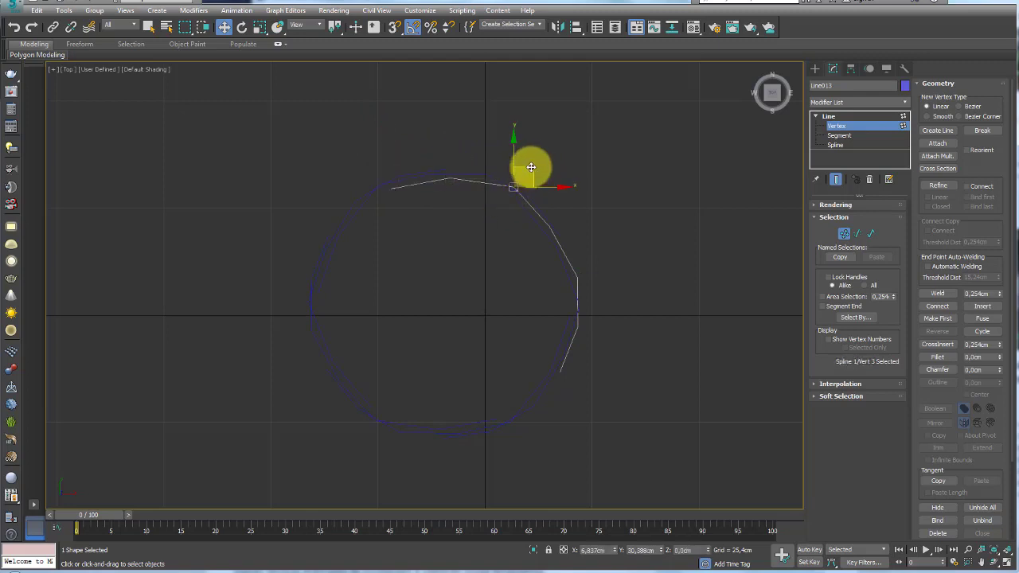
pyautogui.moveTo(529, 172); pyautogui.dragTo(526, 177)
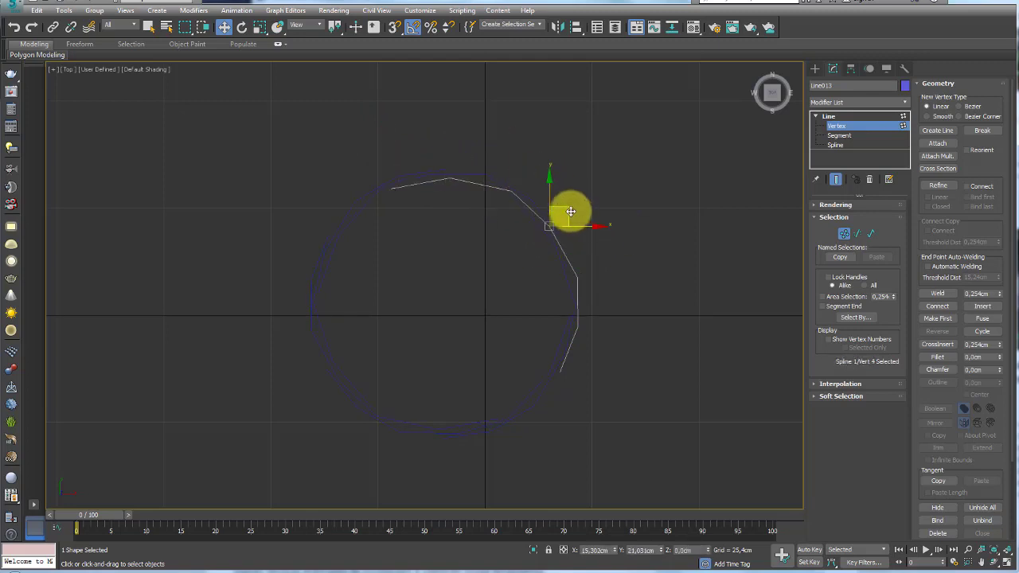
pyautogui.click(577, 276)
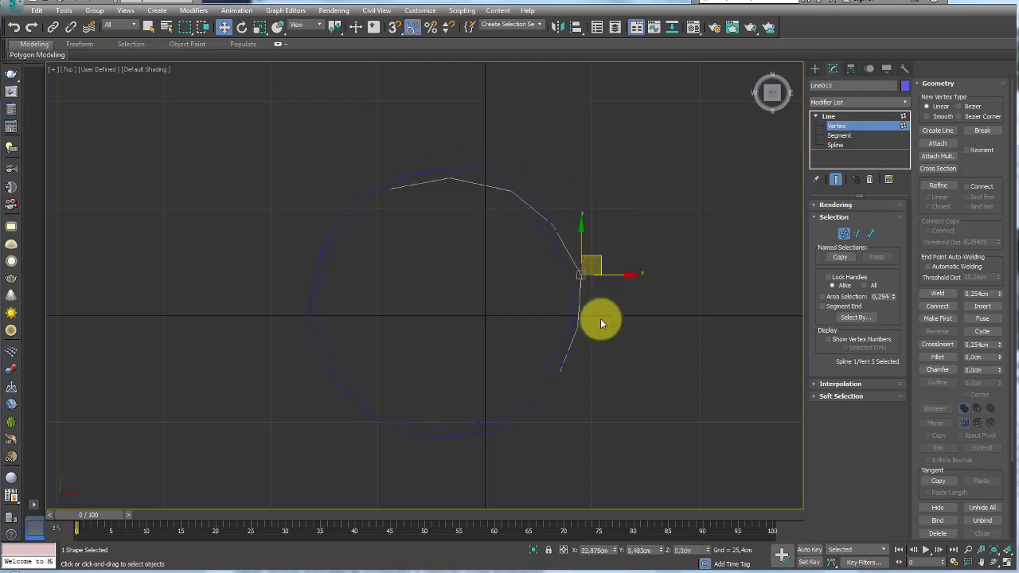
pyautogui.click(578, 326)
pyautogui.moveTo(600, 309); pyautogui.dragTo(606, 311)
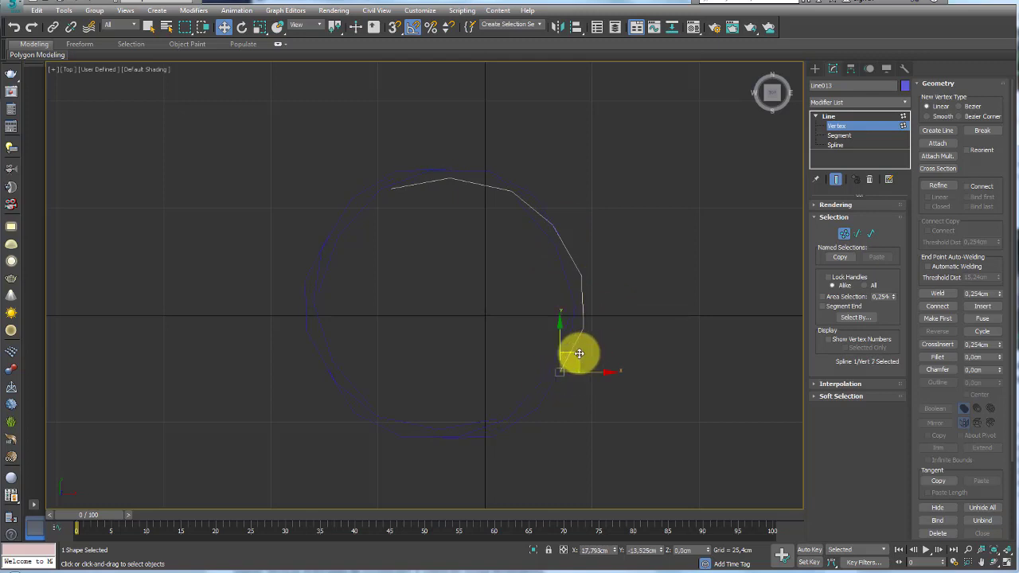
pyautogui.click(830, 117)
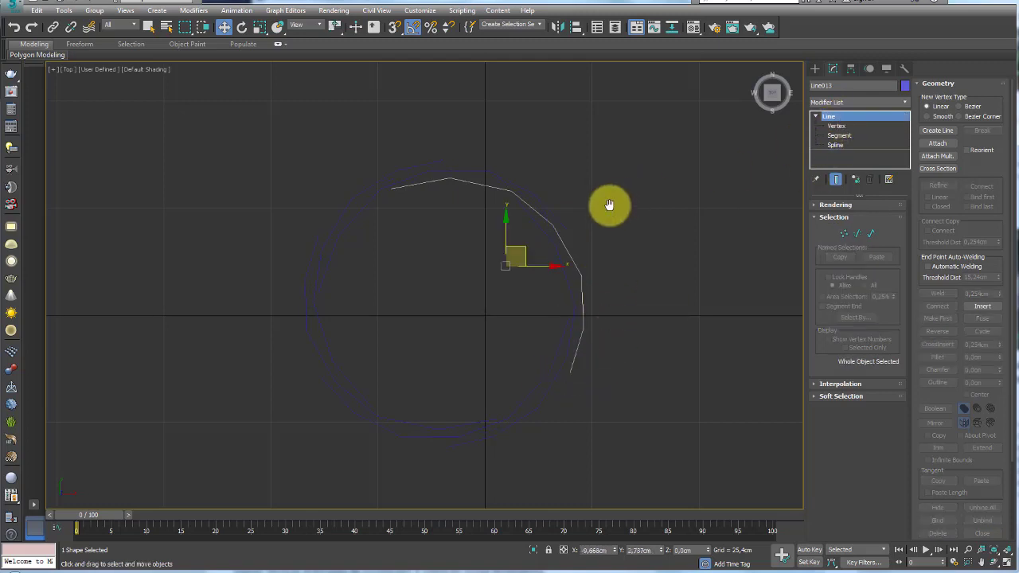
pyautogui.scroll(-3, 624, 207)
# - Select Line010 and try Attach before the splines are converted
pyautogui.press('p')
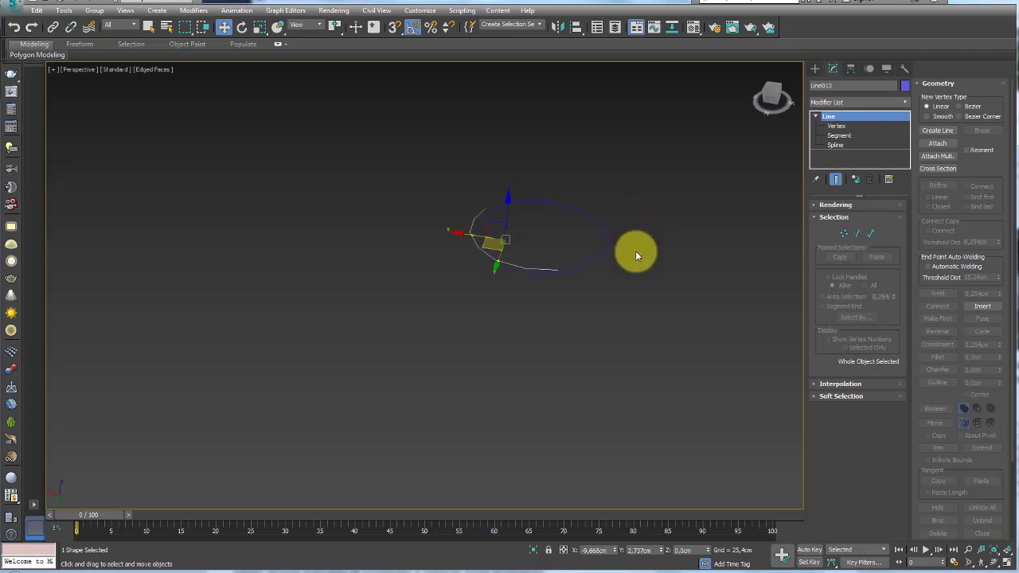
pyautogui.moveTo(662, 196); pyautogui.dragTo(409, 307)
pyautogui.moveTo(565, 301); pyautogui.dragTo(551, 270, button='middle')
pyautogui.scroll(4, 551, 269)
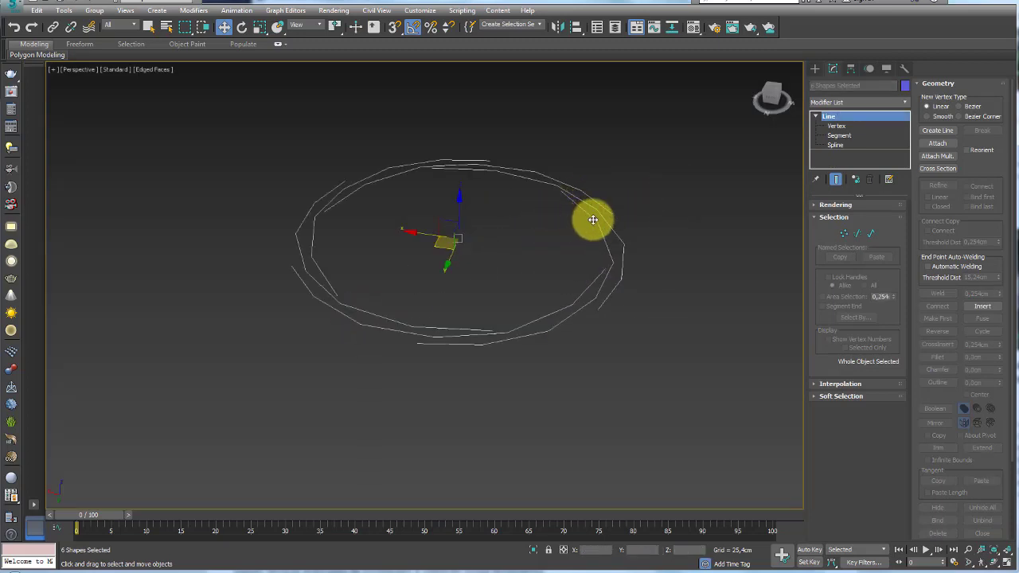
pyautogui.scroll(-2, 593, 220)
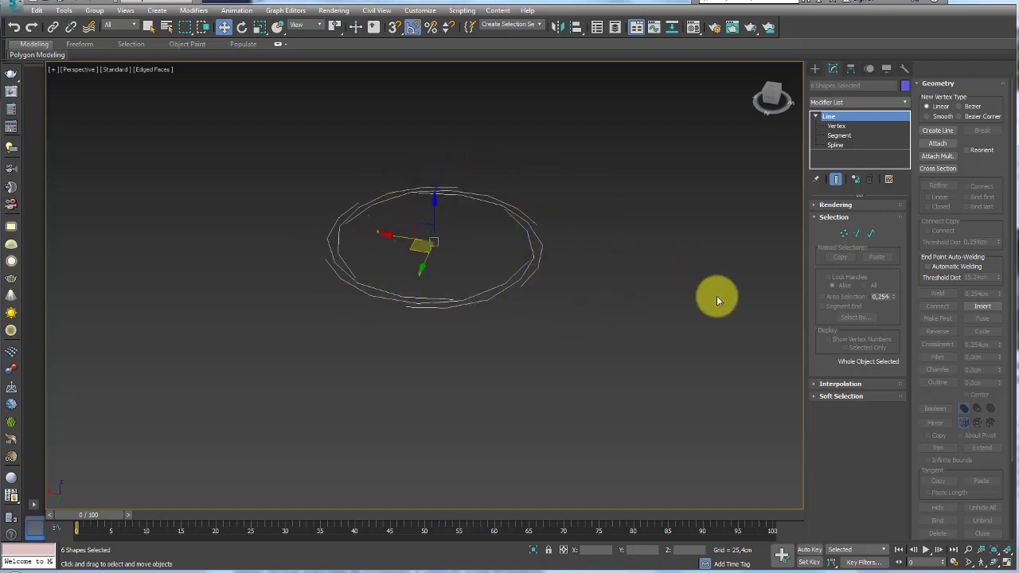
pyautogui.click(557, 230)
pyautogui.click(534, 249)
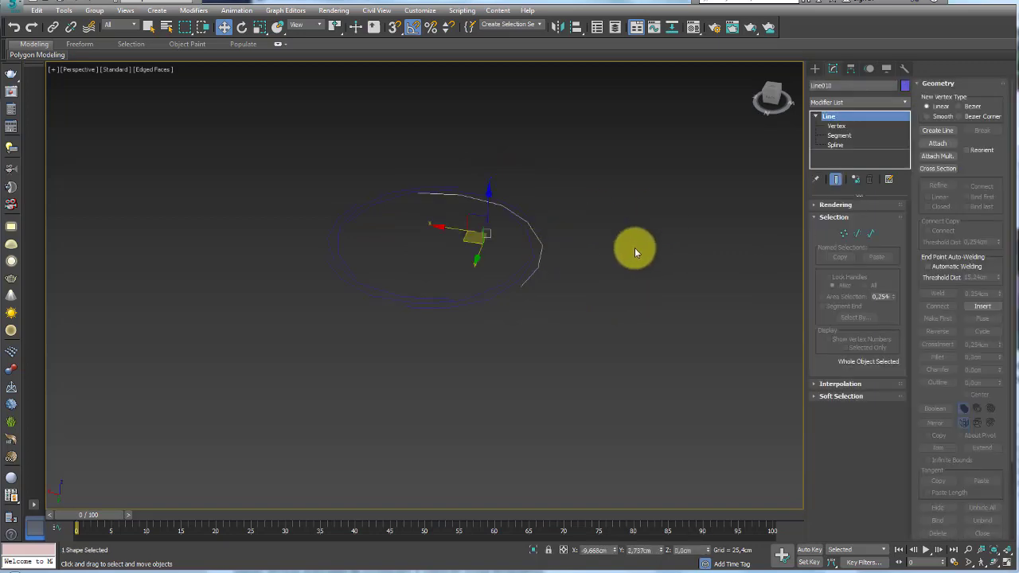
pyautogui.click(937, 145)
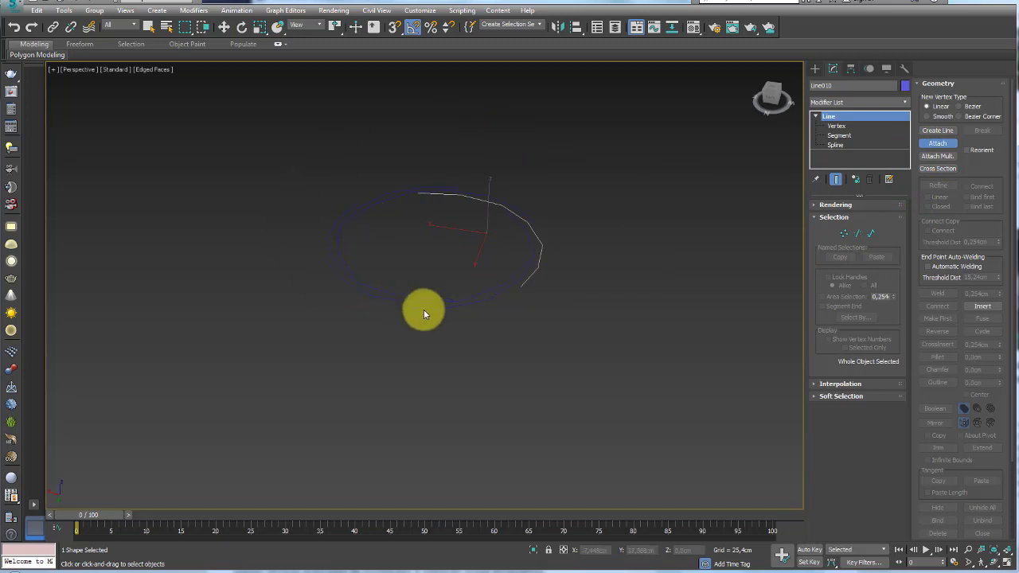
pyautogui.rightClick(397, 183)
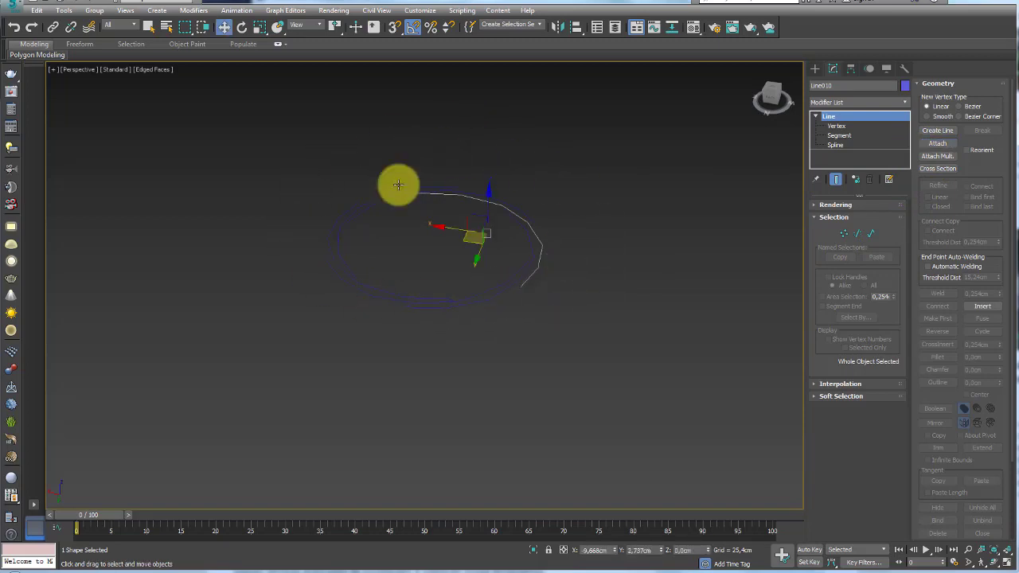
# - Convert all six petal splines to Editable Spline
pyautogui.moveTo(629, 341); pyautogui.dragTo(630, 341)
pyautogui.rightClick(519, 259)
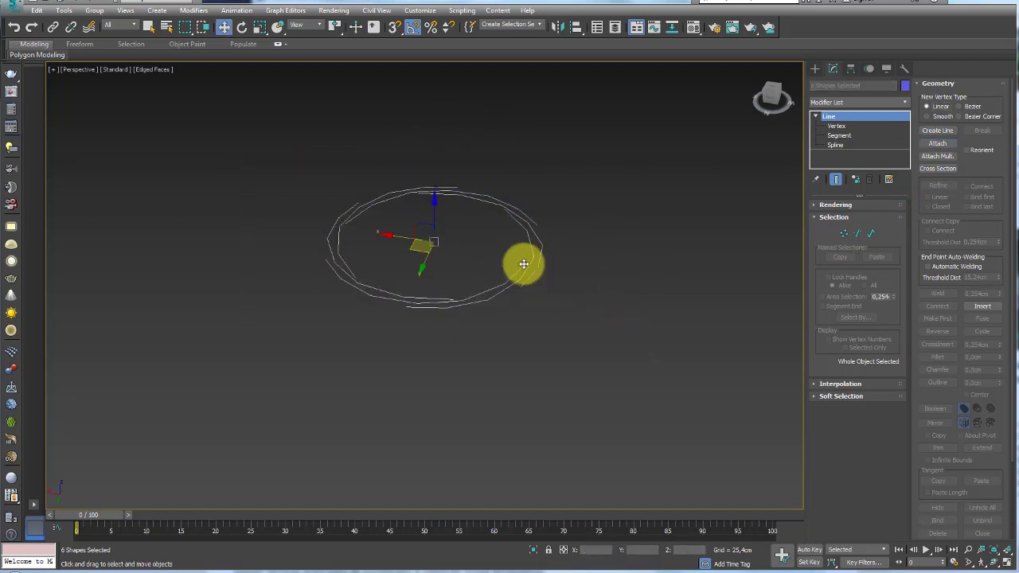
pyautogui.moveTo(579, 392)
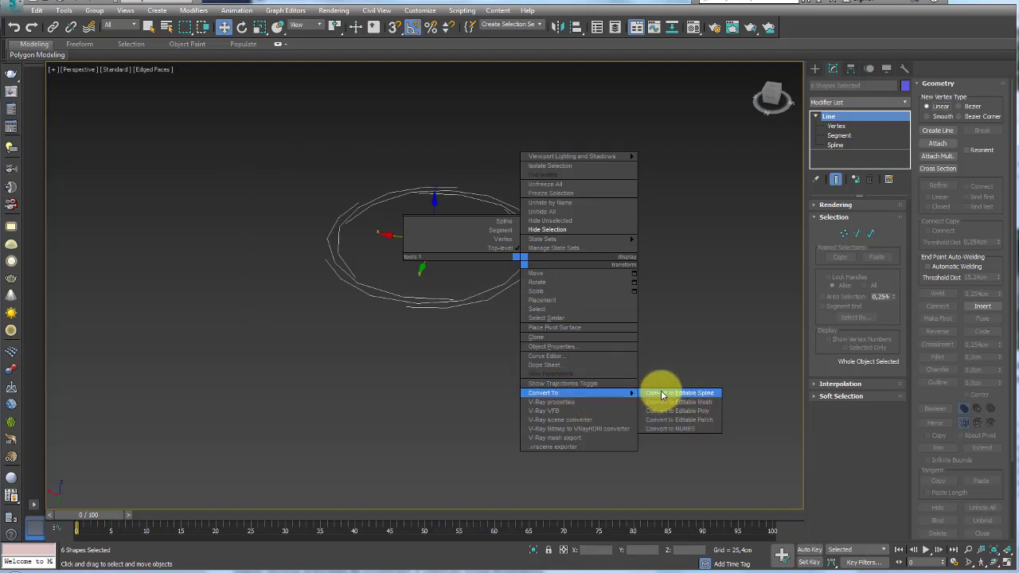
pyautogui.click(661, 395)
pyautogui.click(613, 241)
# - Attach the remaining petal arcs to Line010 to form one shape
pyautogui.click(543, 248)
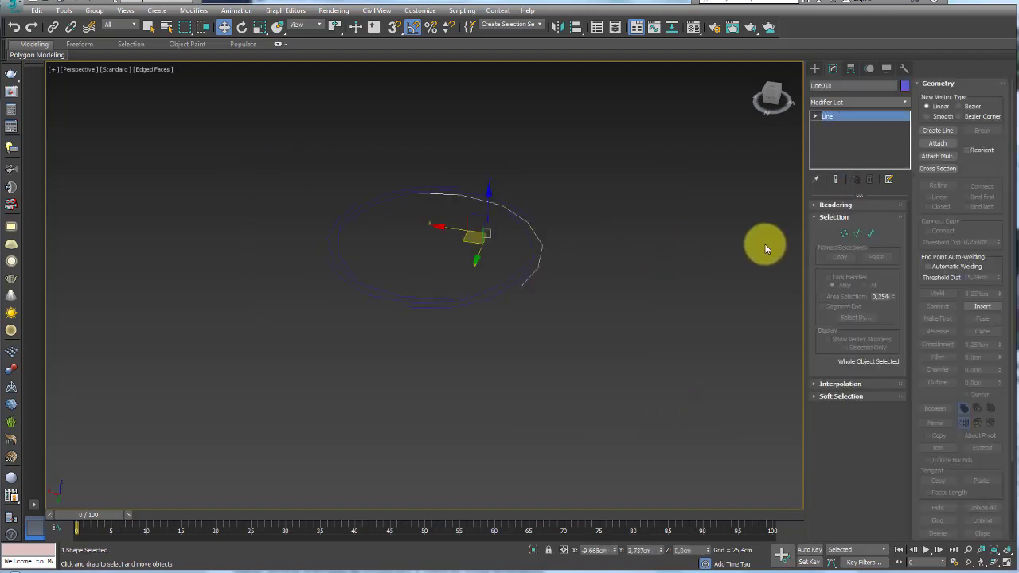
pyautogui.click(936, 143)
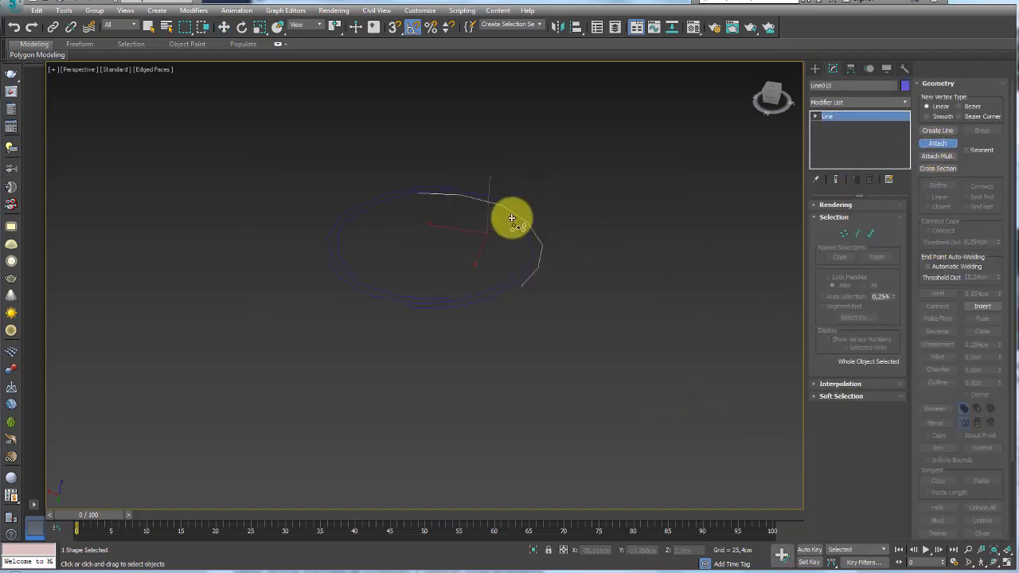
pyautogui.click(428, 196)
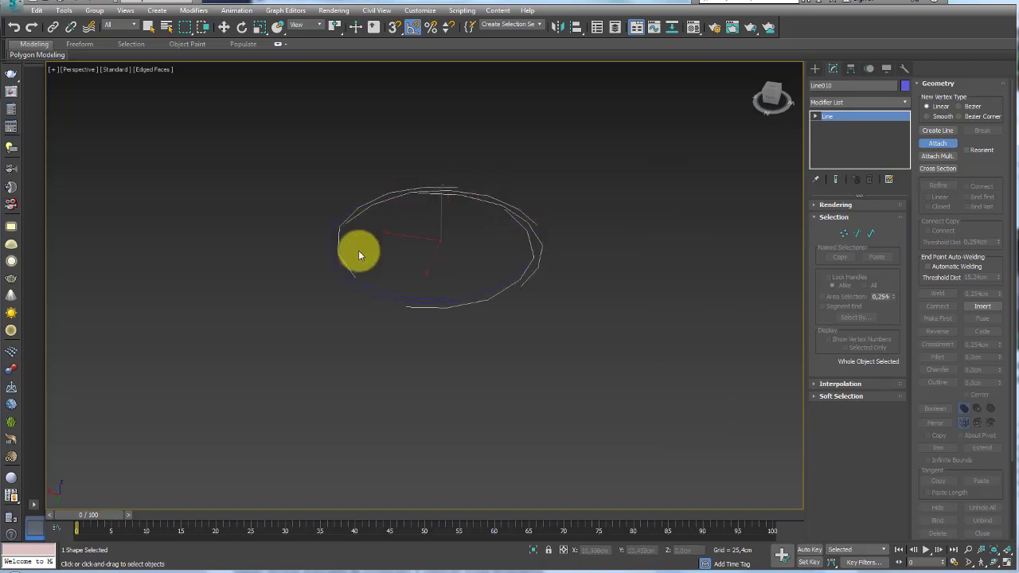
pyautogui.click(338, 274)
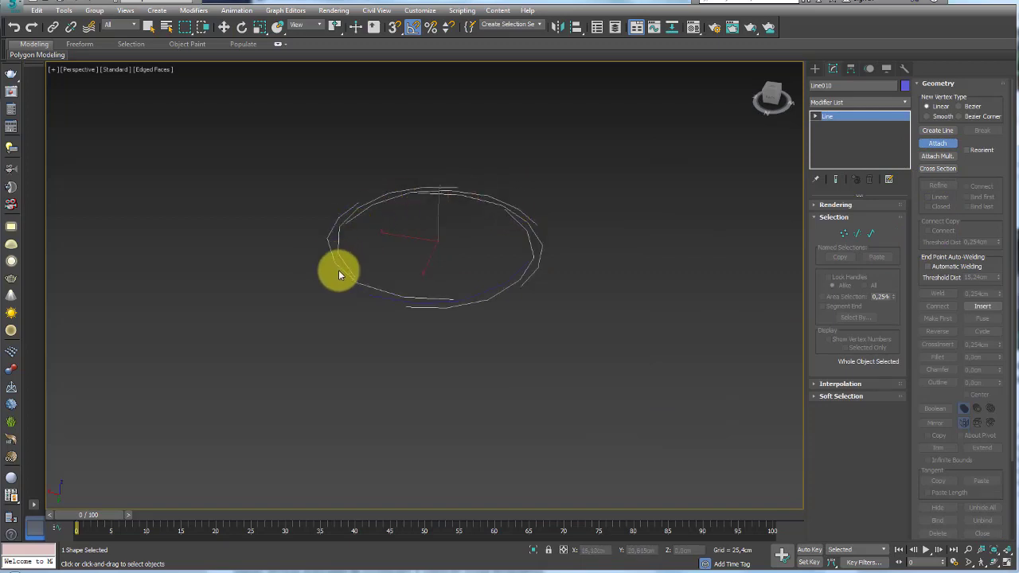
pyautogui.rightClick(462, 255)
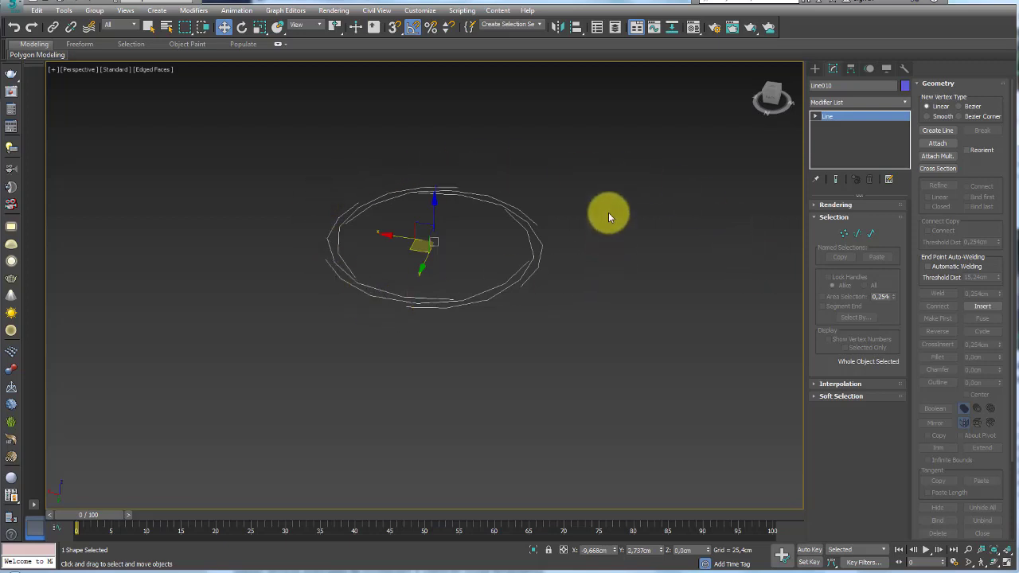
# - Extrude Line010 into a ring of petal walls around the bud
pyautogui.press('z')
pyautogui.click(906, 102)
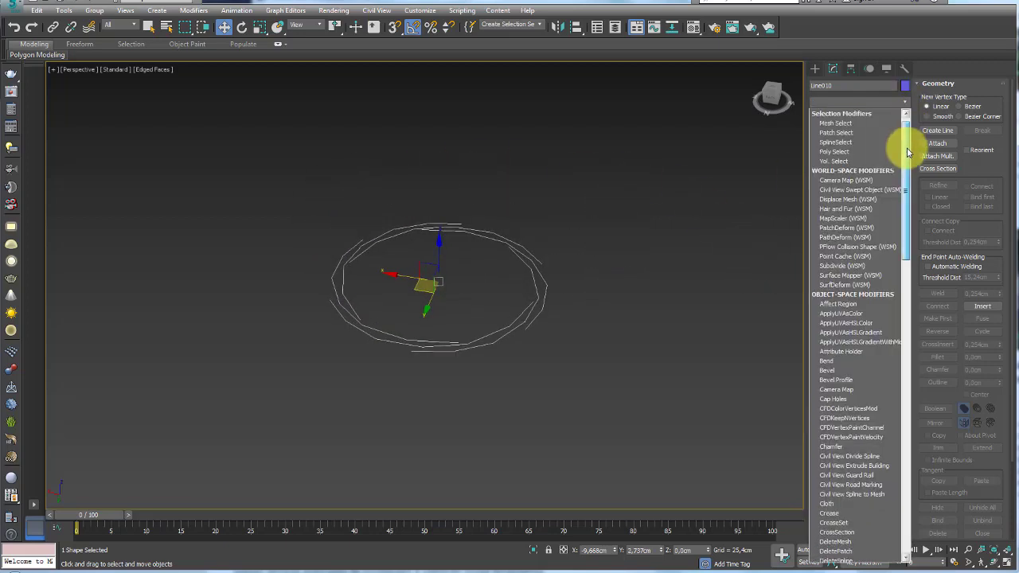
pyautogui.scroll(-2, 905, 148)
pyautogui.scroll(-1, 854, 414)
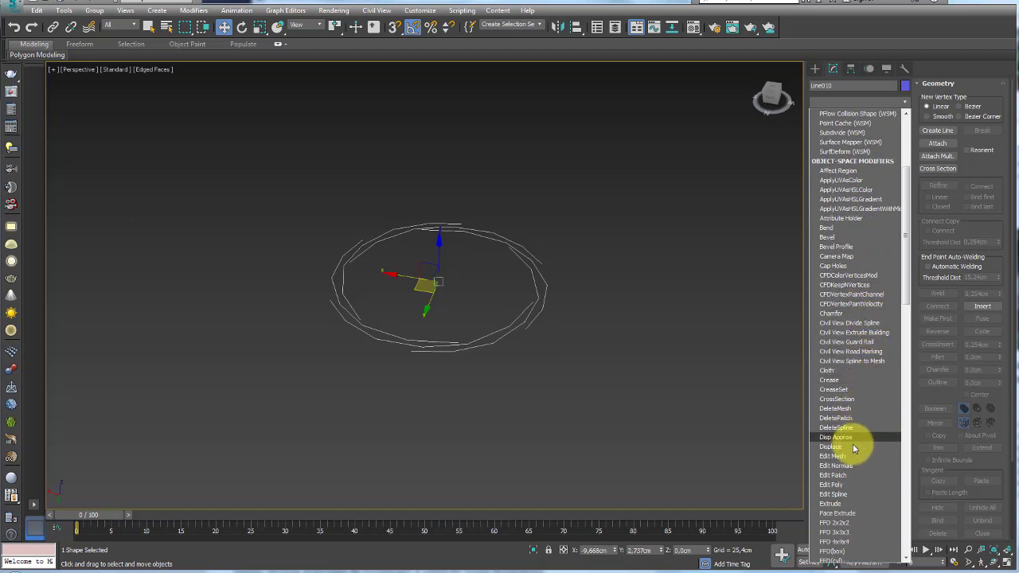
pyautogui.click(845, 502)
pyautogui.keyDown('alt'); pyautogui.moveTo(658, 367); pyautogui.dragTo(564, 507, button='middle'); pyautogui.keyUp('alt')
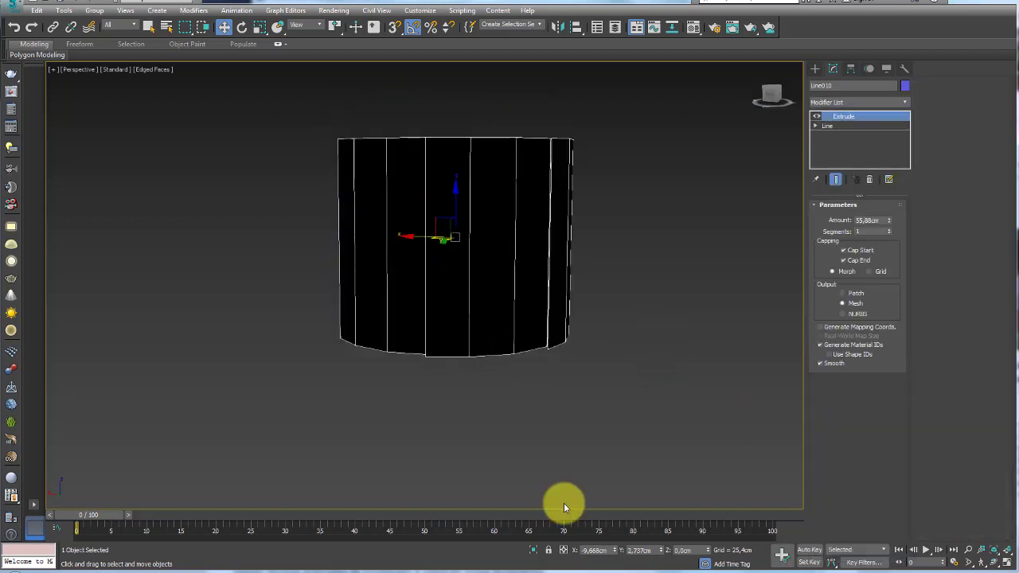
pyautogui.keyDown('alt'); pyautogui.moveTo(588, 367); pyautogui.dragTo(580, 398, button='middle'); pyautogui.keyUp('alt')
# - Unhide the rose plane and the inner bud
pyautogui.rightClick(597, 339)
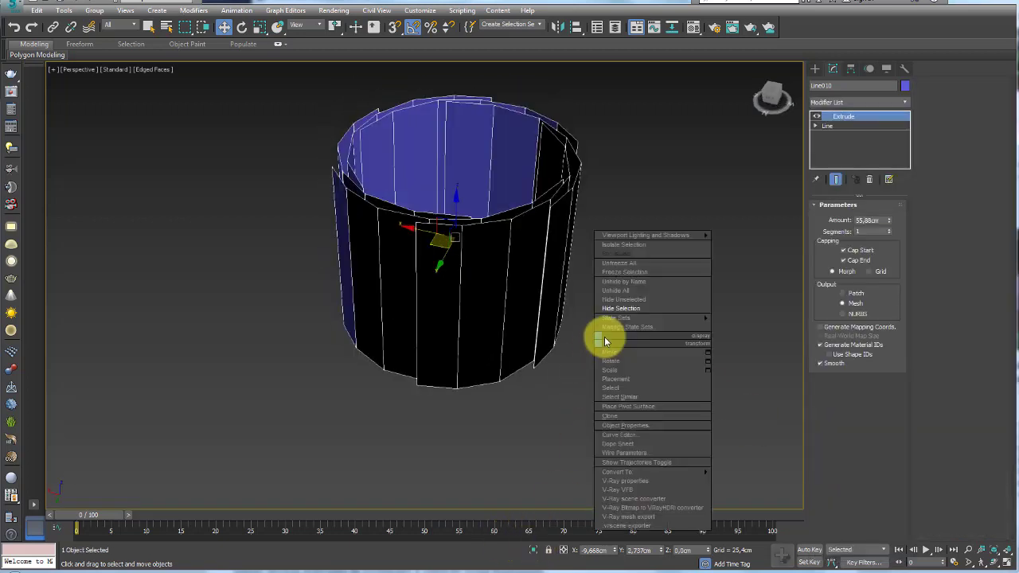
pyautogui.click(631, 299)
pyautogui.keyDown('alt'); pyautogui.moveTo(600, 277); pyautogui.dragTo(586, 297, button='middle'); pyautogui.keyUp('alt')
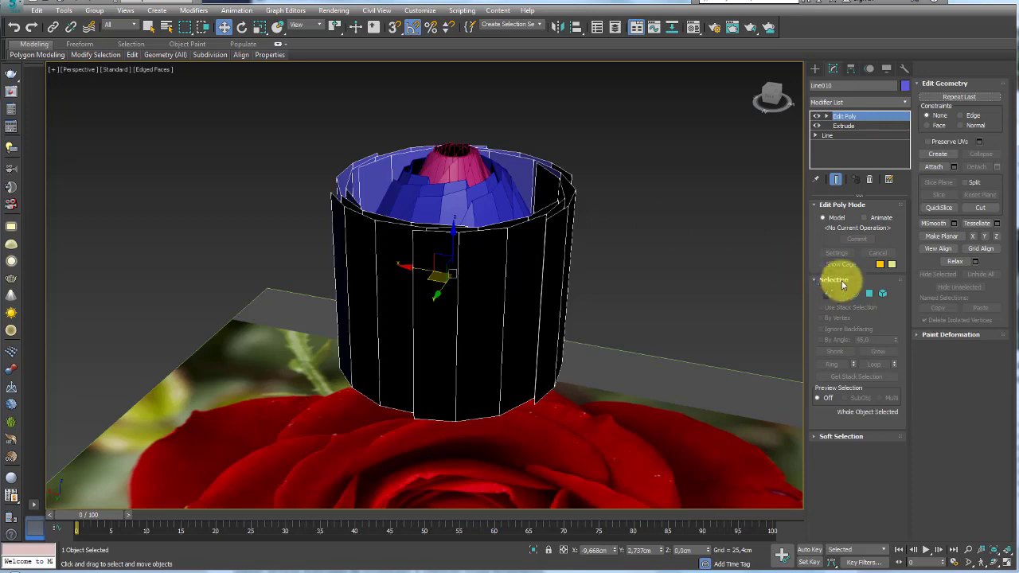
# - Select the petal ring as an element and flip its normals
pyautogui.click(882, 293)
pyautogui.click(350, 326)
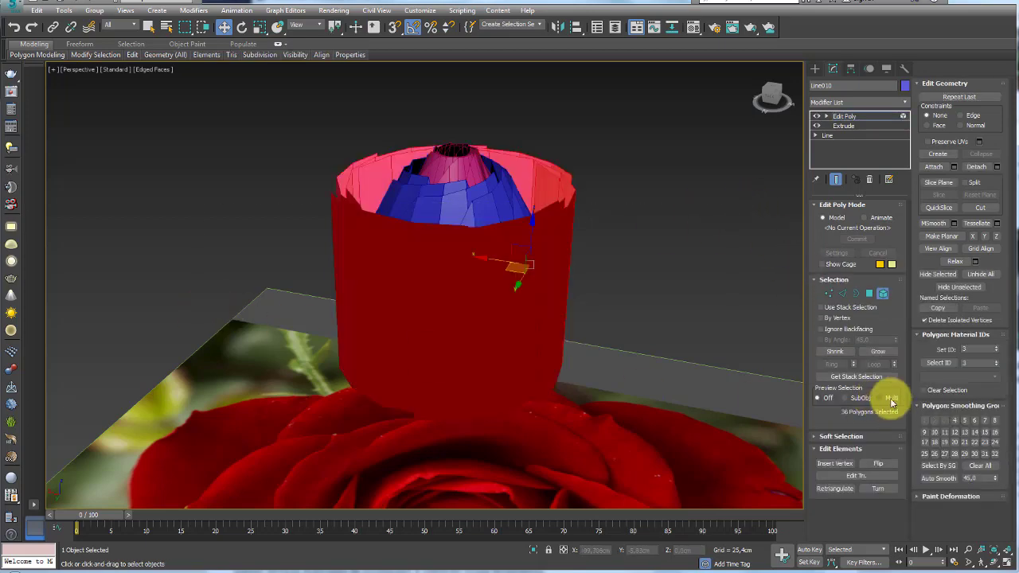
pyautogui.click(882, 465)
pyautogui.moveTo(591, 292)
pyautogui.keyDown('alt'); pyautogui.mouseDown(button='middle')
pyautogui.moveTo(793, 261)
pyautogui.moveTo(603, 205)
pyautogui.mouseUp(button='middle'); pyautogui.keyUp('alt')
# - Connect the ring's vertical edges to add a horizontal loop around its middle
pyautogui.click(843, 293)
pyautogui.click(398, 227)
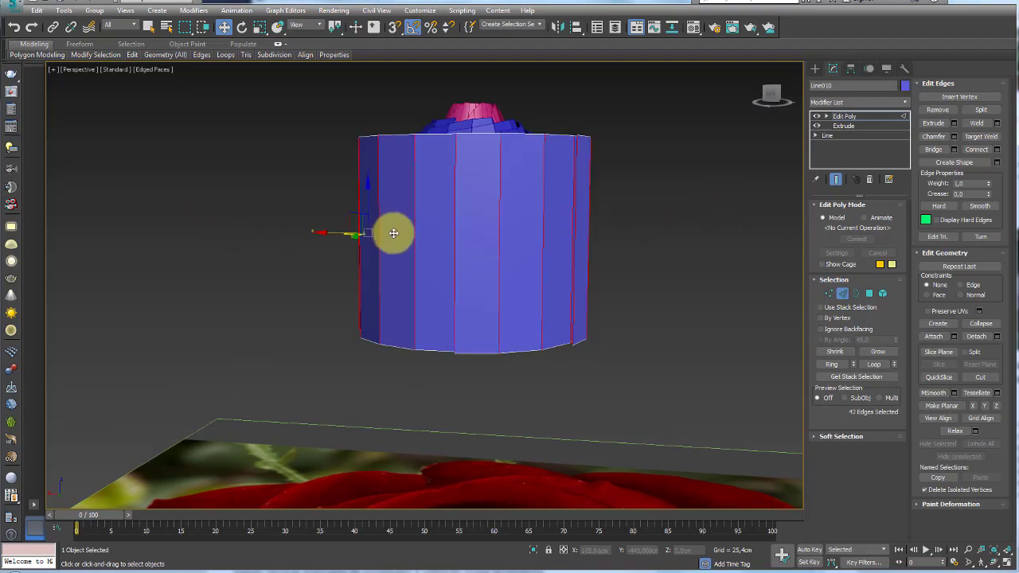
pyautogui.click(976, 148)
pyautogui.moveTo(796, 302)
pyautogui.keyDown('alt'); pyautogui.mouseDown(button='middle')
pyautogui.moveTo(620, 312)
pyautogui.moveTo(621, 341)
pyautogui.moveTo(632, 302)
pyautogui.moveTo(590, 245)
pyautogui.mouseUp(button='middle'); pyautogui.keyUp('alt')
pyautogui.scroll(3, 589, 245)
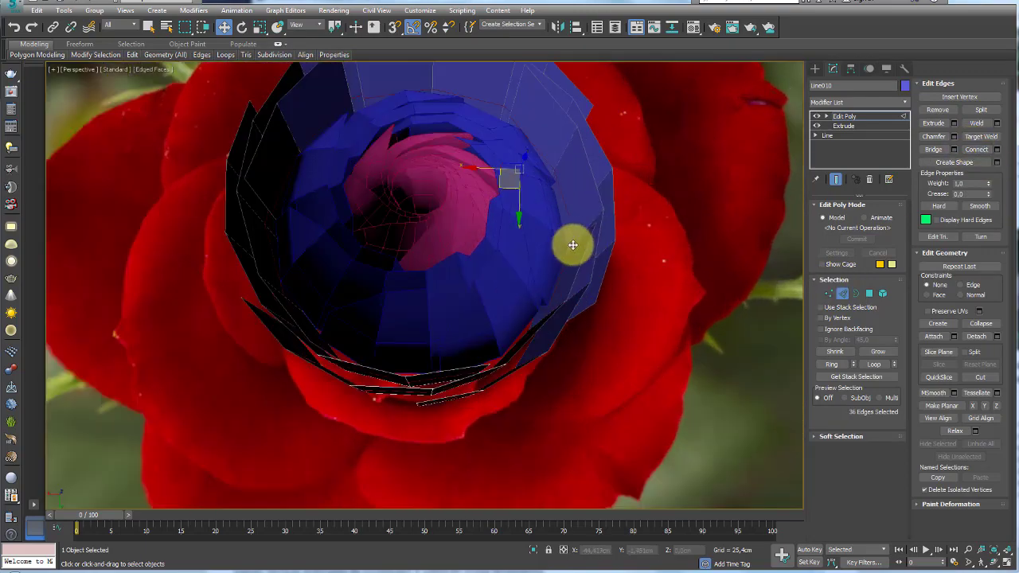
pyautogui.scroll(-4, 472, 319)
pyautogui.moveTo(473, 319)
pyautogui.keyDown('alt'); pyautogui.mouseDown(button='middle')
pyautogui.moveTo(502, 234)
pyautogui.moveTo(518, 273)
pyautogui.moveTo(536, 230)
pyautogui.moveTo(518, 273)
pyautogui.mouseUp(button='middle'); pyautogui.keyUp('alt')
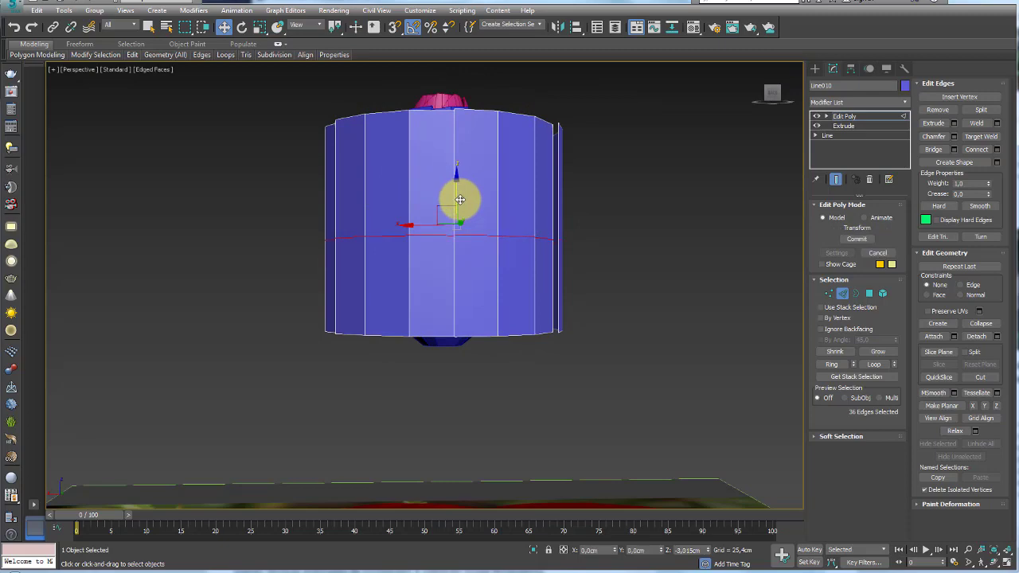
# - Switch to wireframe, orbit sideways and select the petal shell's lower edge ring
pyautogui.press('F3')
pyautogui.keyDown('alt'); pyautogui.moveTo(504, 209); pyautogui.dragTo(483, 215, button='middle'); pyautogui.keyUp('alt')
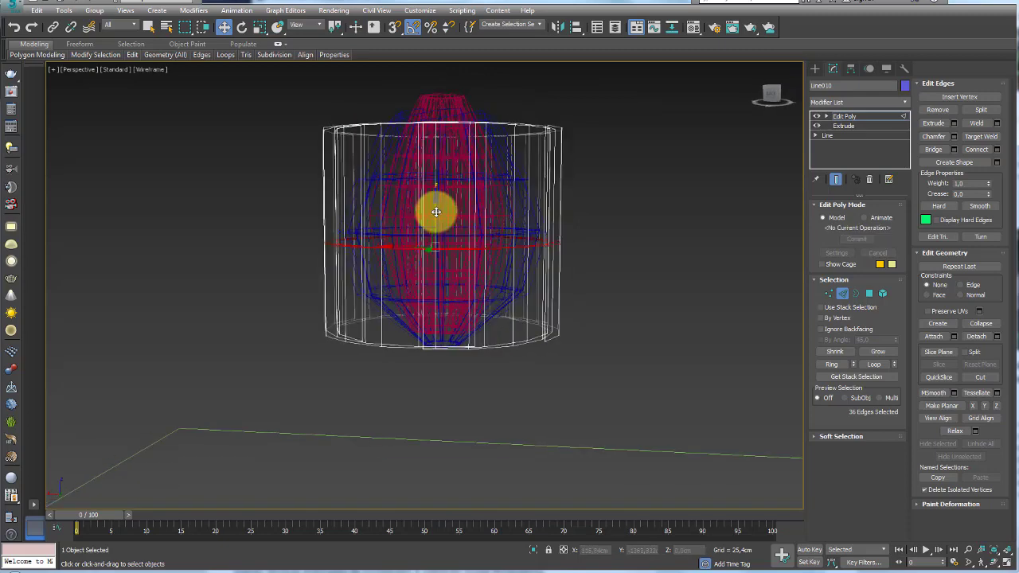
pyautogui.moveTo(430, 242); pyautogui.dragTo(478, 225)
pyautogui.moveTo(477, 226)
pyautogui.keyDown('alt'); pyautogui.mouseDown(button='middle')
pyautogui.moveTo(618, 250)
pyautogui.moveTo(627, 275)
pyautogui.mouseUp(button='middle'); pyautogui.keyUp('alt')
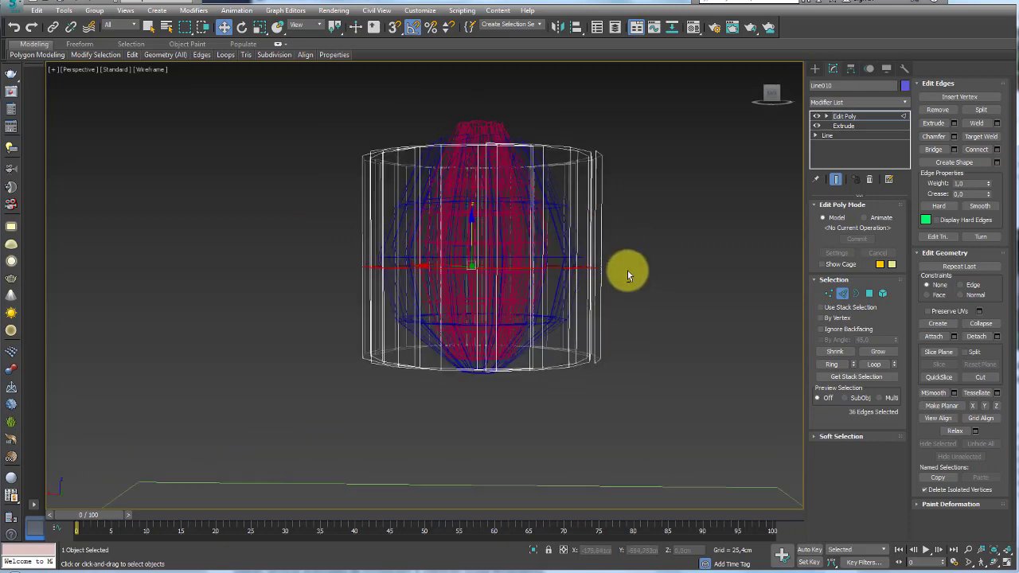
pyautogui.doubleClick(602, 318)
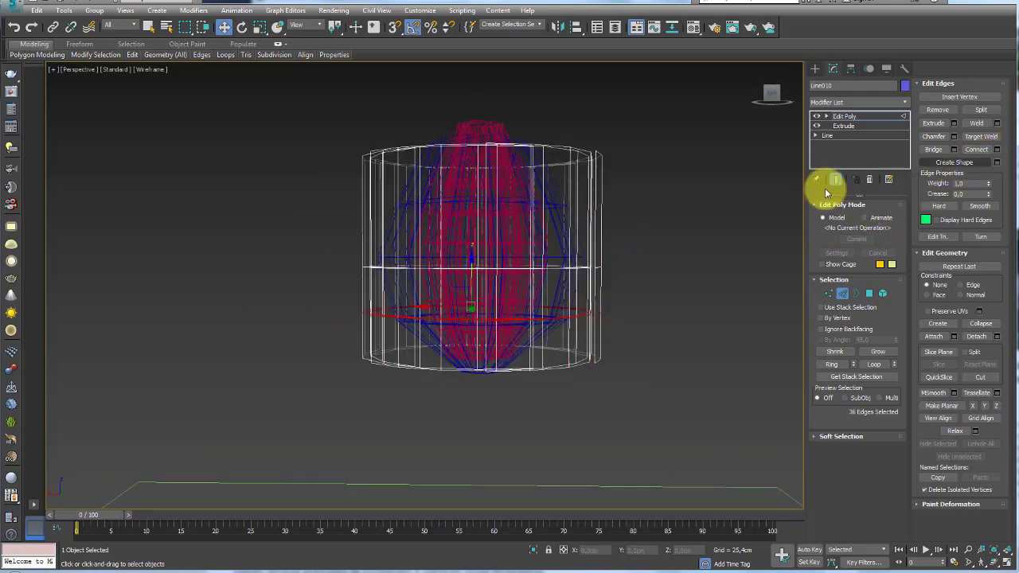
pyautogui.moveTo(685, 209); pyautogui.dragTo(221, 215)
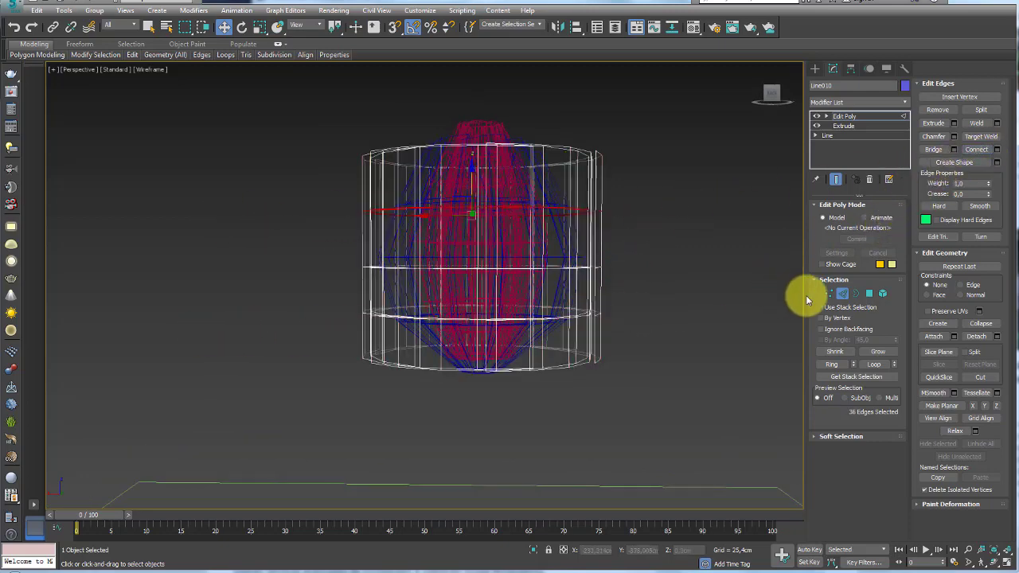
# - In Front view, scale the top vertex row inward and the second row slightly inward
pyautogui.press('1')
pyautogui.press('f')
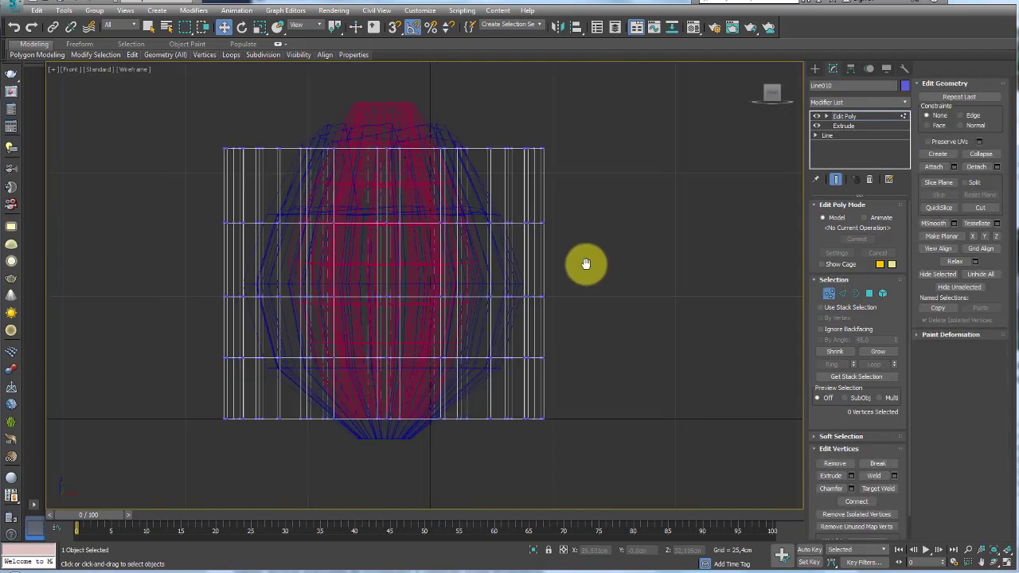
pyautogui.moveTo(619, 143); pyautogui.dragTo(178, 161)
pyautogui.press('r')
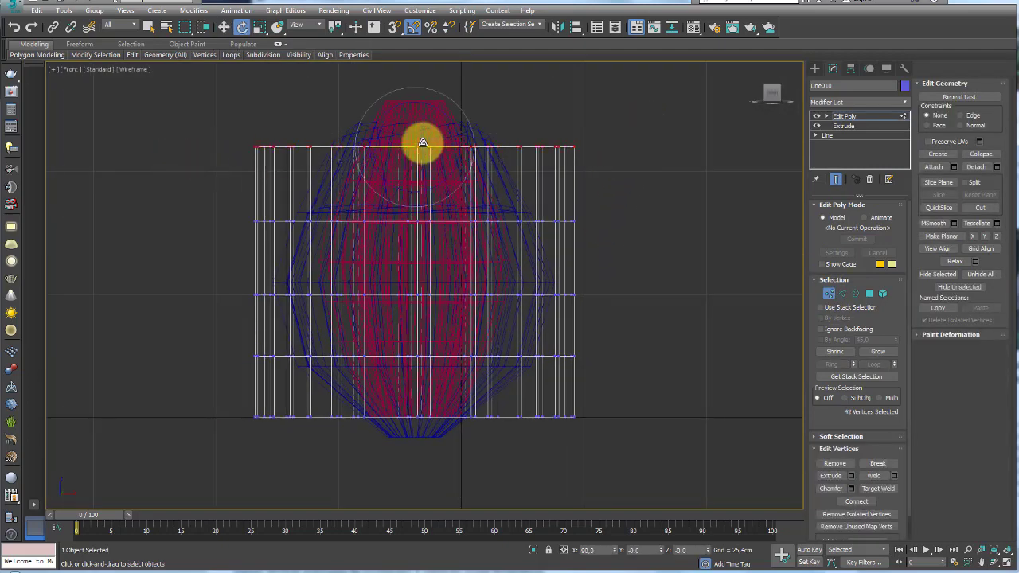
pyautogui.moveTo(421, 141); pyautogui.dragTo(536, 175)
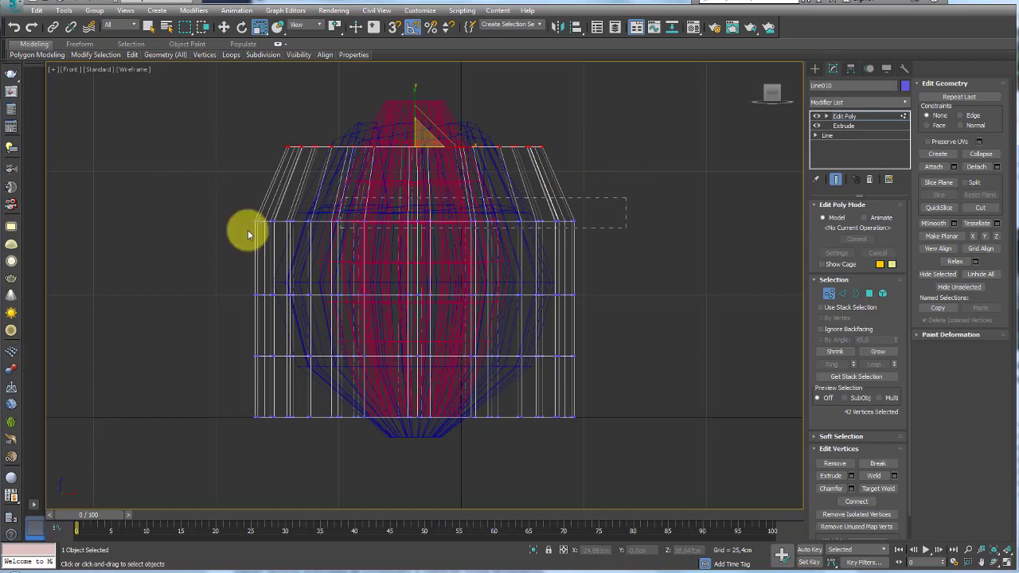
pyautogui.moveTo(247, 230); pyautogui.dragTo(254, 227)
pyautogui.moveTo(423, 218); pyautogui.dragTo(425, 231)
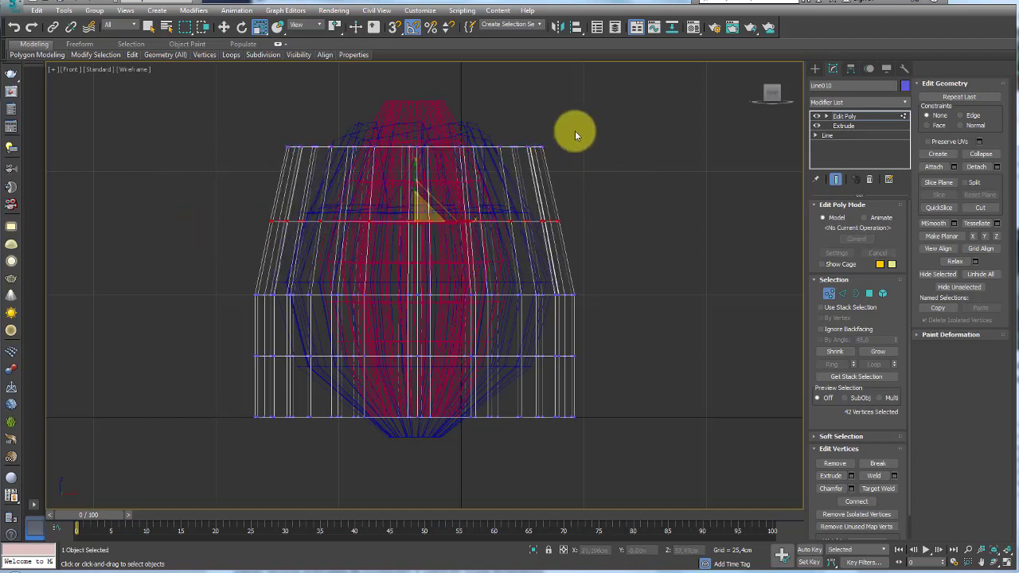
pyautogui.moveTo(575, 130); pyautogui.dragTo(226, 164)
pyautogui.moveTo(422, 137); pyautogui.dragTo(423, 144)
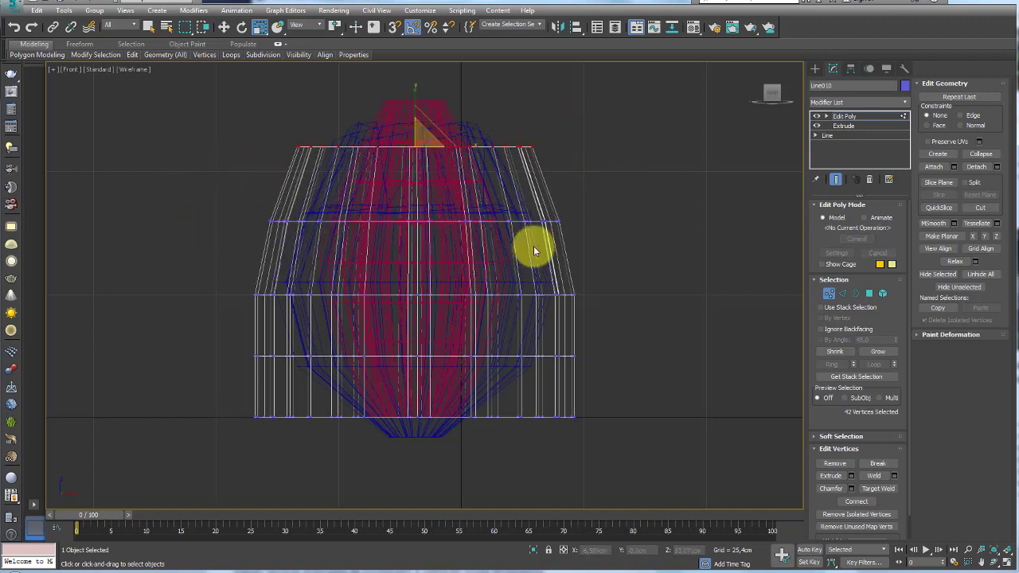
# - Scale the lower vertex rows inward and move them down to taper the petal's base
pyautogui.moveTo(183, 370); pyautogui.dragTo(183, 369)
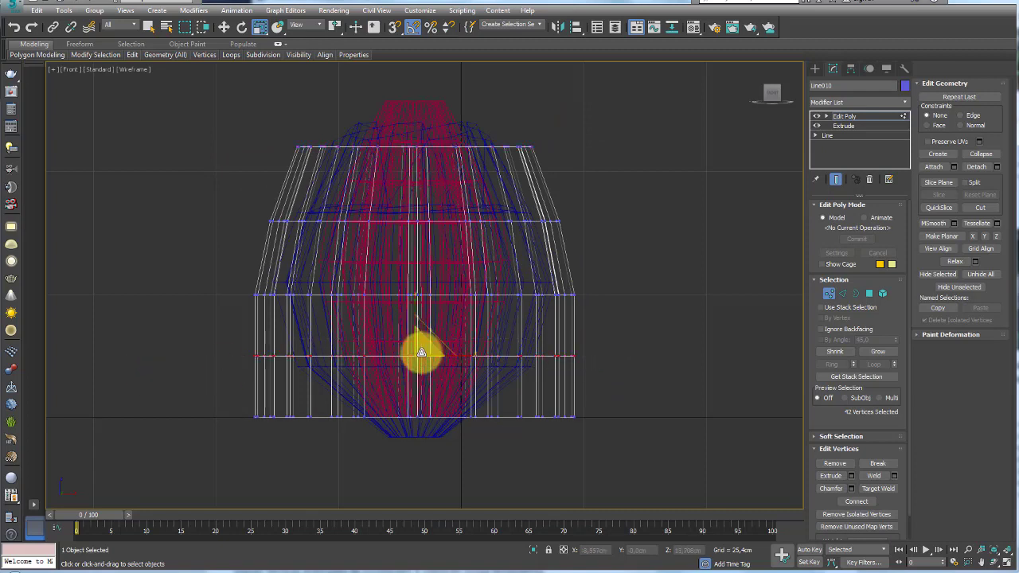
pyautogui.moveTo(421, 353); pyautogui.dragTo(423, 359)
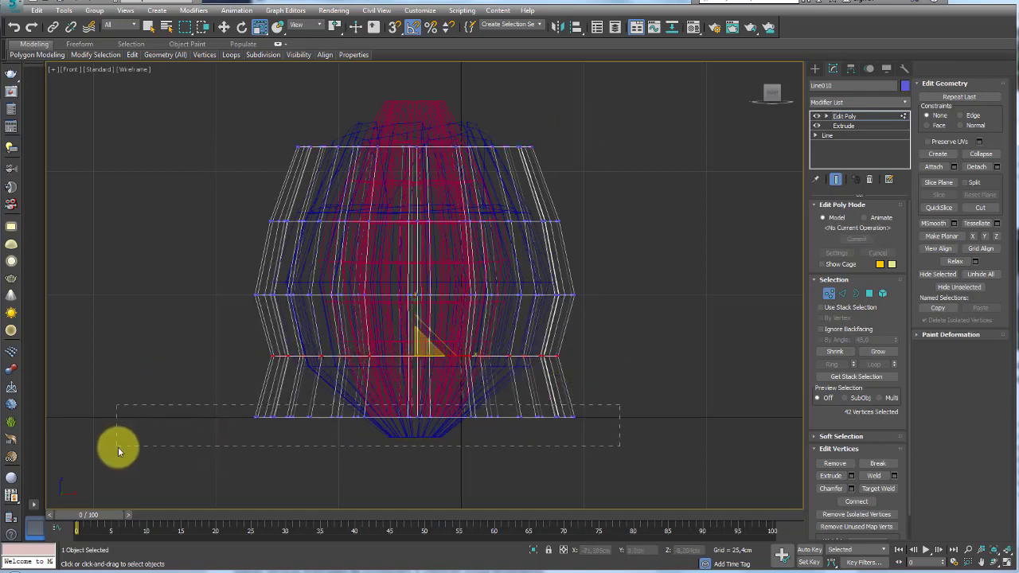
pyautogui.moveTo(118, 447); pyautogui.dragTo(119, 446)
pyautogui.moveTo(419, 416); pyautogui.dragTo(470, 493)
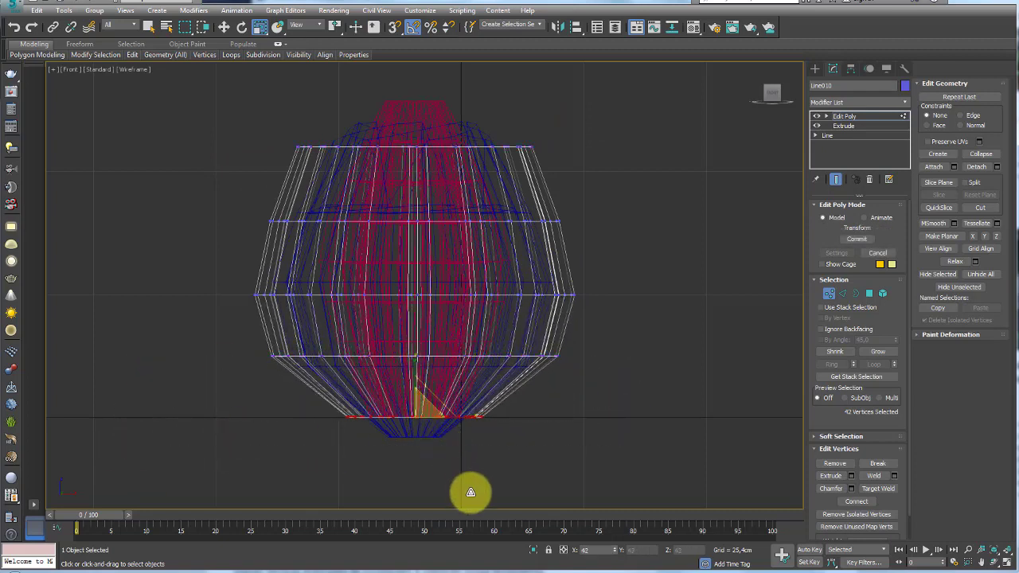
pyautogui.moveTo(426, 381)
pyautogui.mouseDown()
pyautogui.moveTo(423, 444)
pyautogui.moveTo(455, 482)
pyautogui.mouseUp()
pyautogui.moveTo(332, 348); pyautogui.dragTo(332, 348)
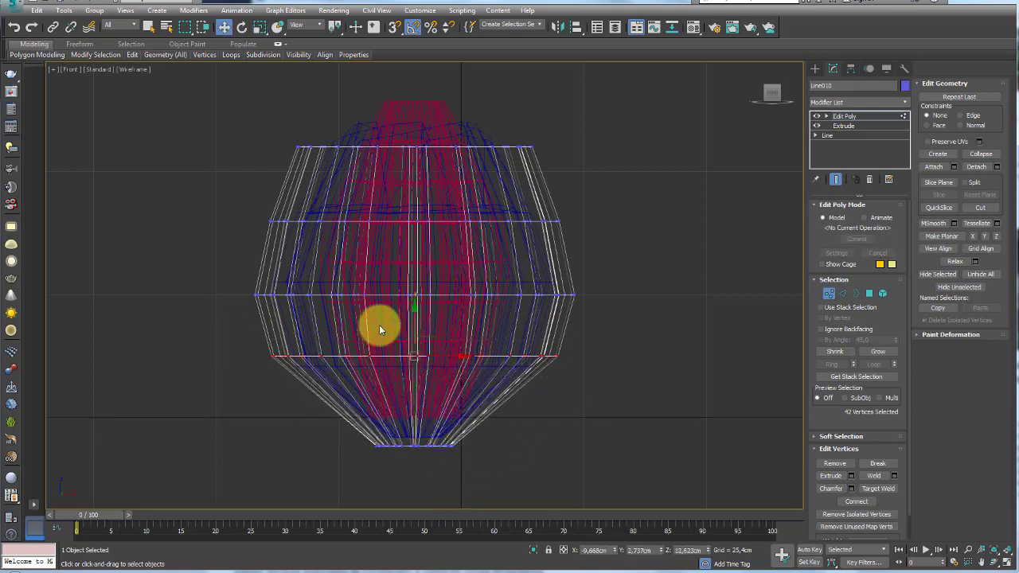
pyautogui.moveTo(416, 316); pyautogui.dragTo(420, 383)
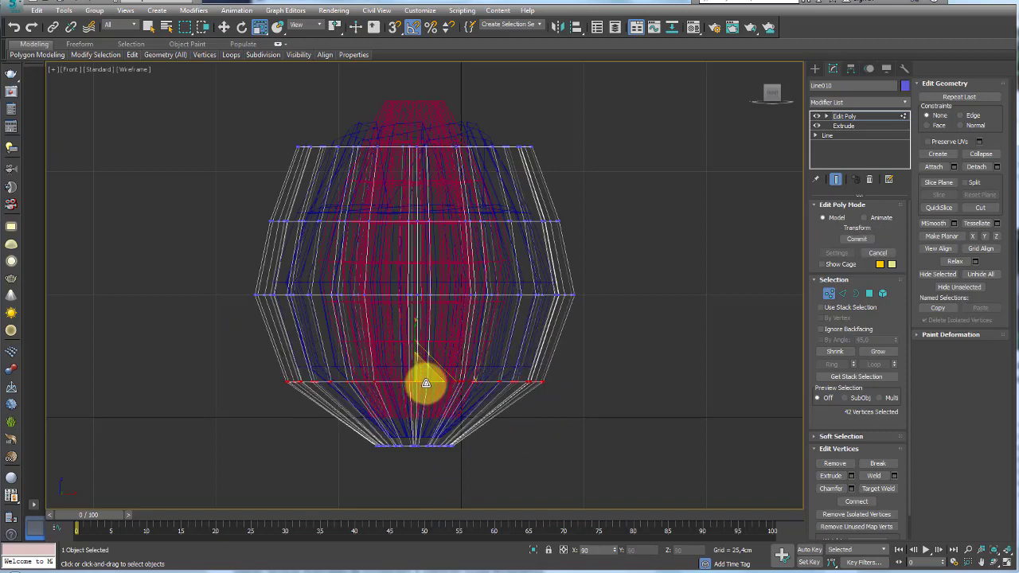
pyautogui.moveTo(616, 231); pyautogui.dragTo(256, 208)
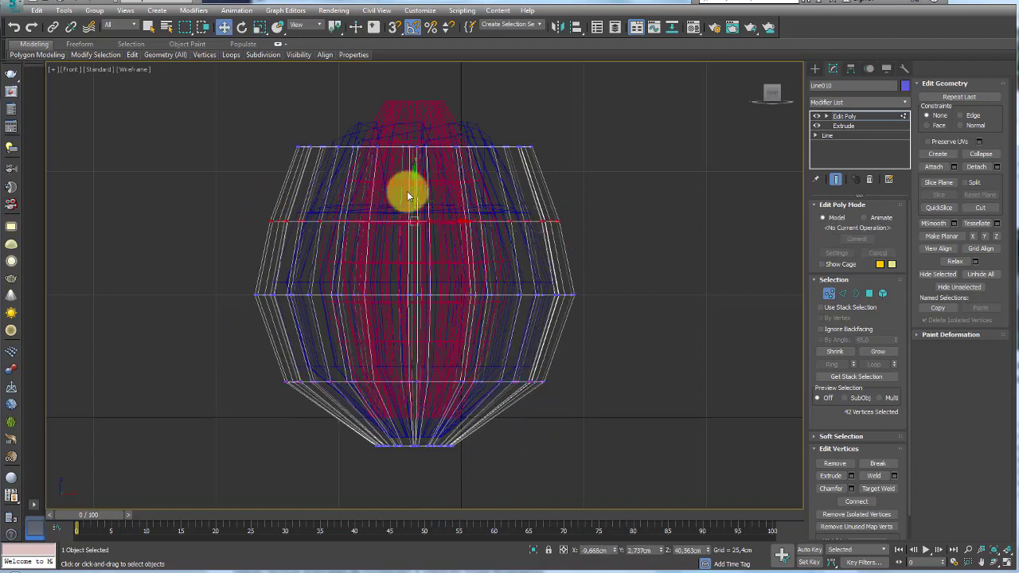
pyautogui.moveTo(422, 208); pyautogui.dragTo(422, 208)
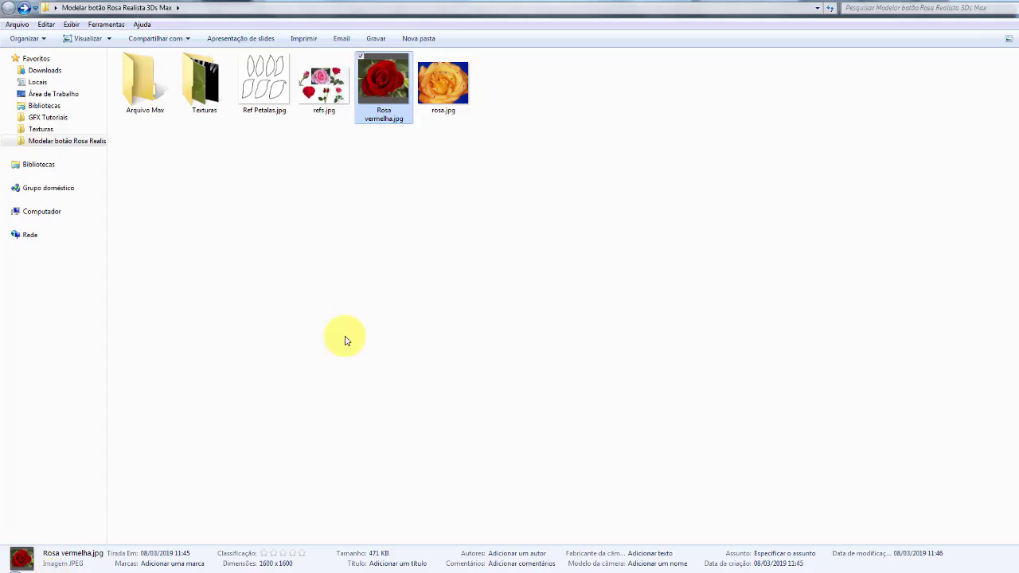
# - Open the petal reference image to compare the shape, then select the top vertex ring
pyautogui.click(307, 194)
pyautogui.click(259, 88)
pyautogui.doubleClick(260, 88)
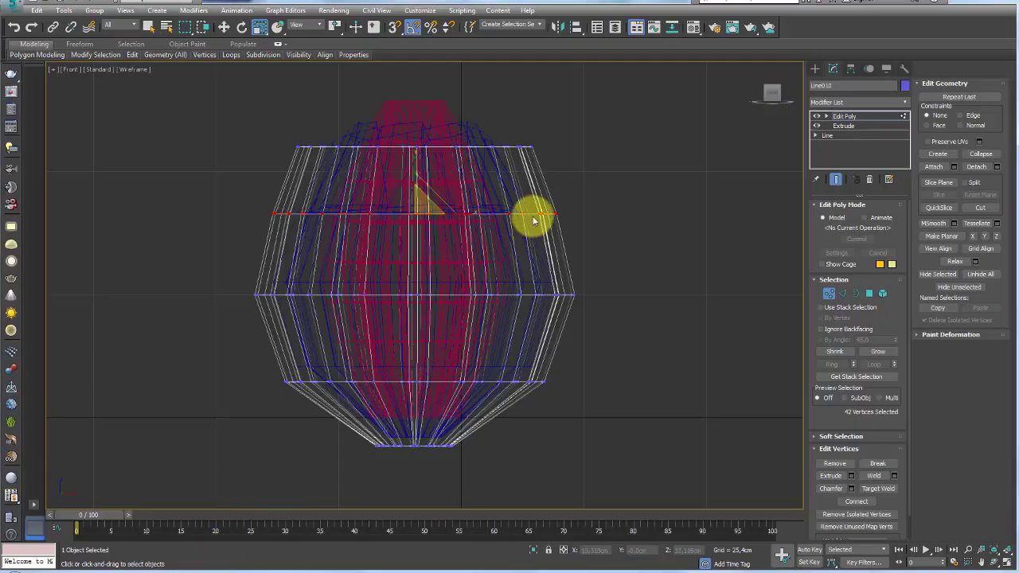
pyautogui.moveTo(269, 184); pyautogui.dragTo(271, 183)
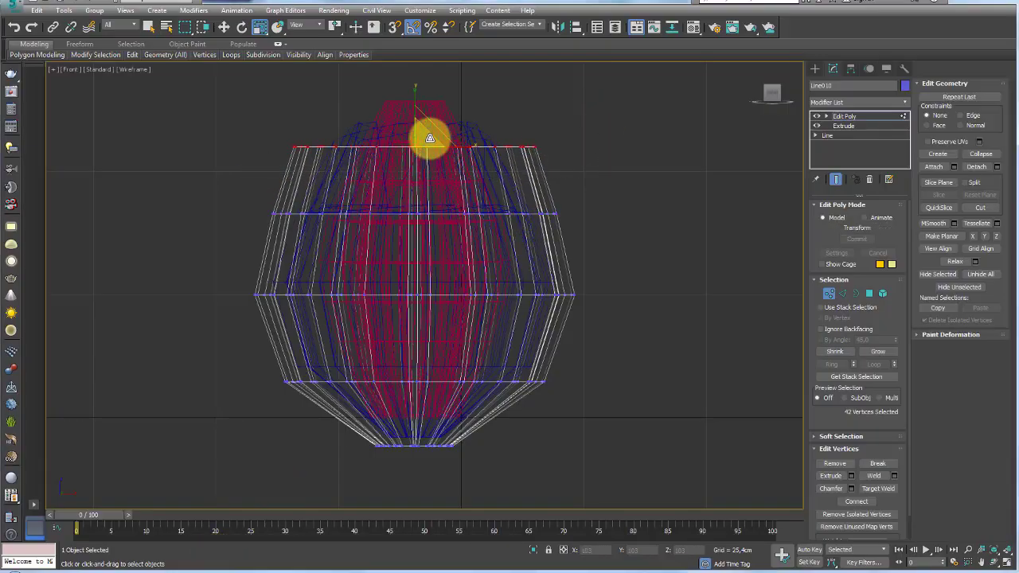
# - Return to a shaded perspective view looking down on the bud and rose
pyautogui.press('p')
pyautogui.press('F3')
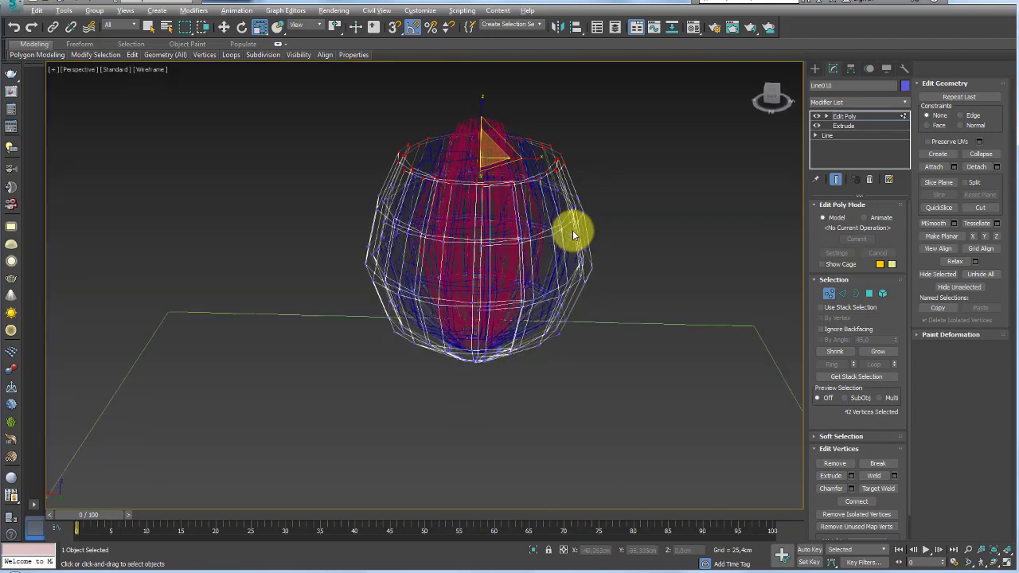
pyautogui.moveTo(547, 187)
pyautogui.keyDown('alt'); pyautogui.mouseDown(button='middle')
pyautogui.moveTo(562, 225)
pyautogui.moveTo(546, 278)
pyautogui.moveTo(596, 268)
pyautogui.moveTo(599, 291)
pyautogui.moveTo(610, 262)
pyautogui.moveTo(601, 237)
pyautogui.moveTo(586, 254)
pyautogui.moveTo(587, 287)
pyautogui.moveTo(586, 255)
pyautogui.moveTo(575, 259)
pyautogui.mouseUp(button='middle'); pyautogui.keyUp('alt')
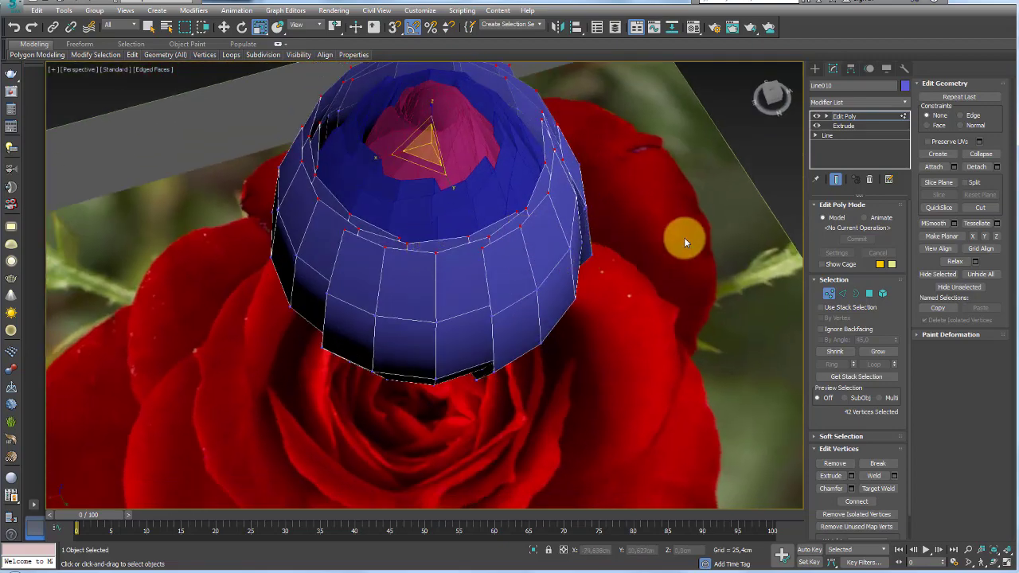
pyautogui.scroll(-5, 757, 290)
pyautogui.keyDown('alt'); pyautogui.moveTo(632, 234); pyautogui.dragTo(757, 250, button='middle'); pyautogui.keyUp('alt')
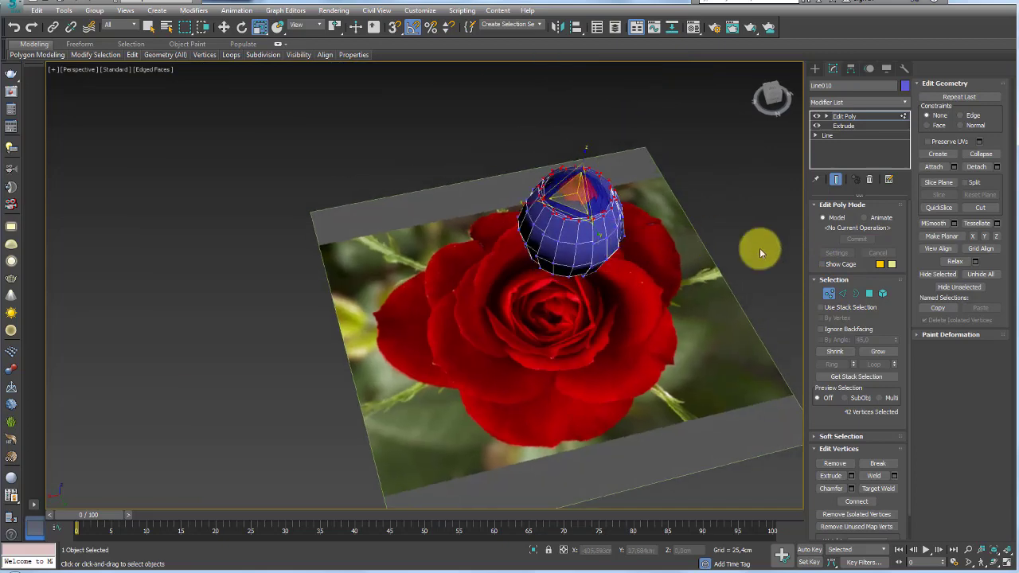
# - Select a strip of the petal shell's polygons, invert the selection, then clear it
pyautogui.click(882, 293)
pyautogui.click(605, 239)
pyautogui.moveTo(605, 238)
pyautogui.keyDown('alt'); pyautogui.mouseDown(button='middle')
pyautogui.moveTo(622, 266)
pyautogui.moveTo(557, 295)
pyautogui.mouseUp(button='middle'); pyautogui.keyUp('alt')
pyautogui.scroll(3, 605, 270)
pyautogui.scroll(3, 587, 269)
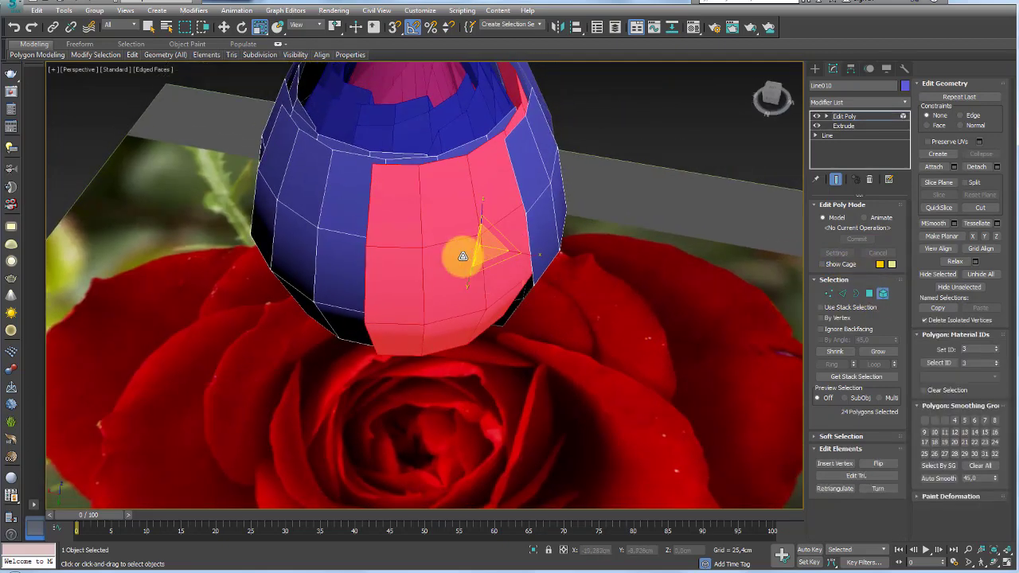
pyautogui.hotkey('ctrl', 'i')
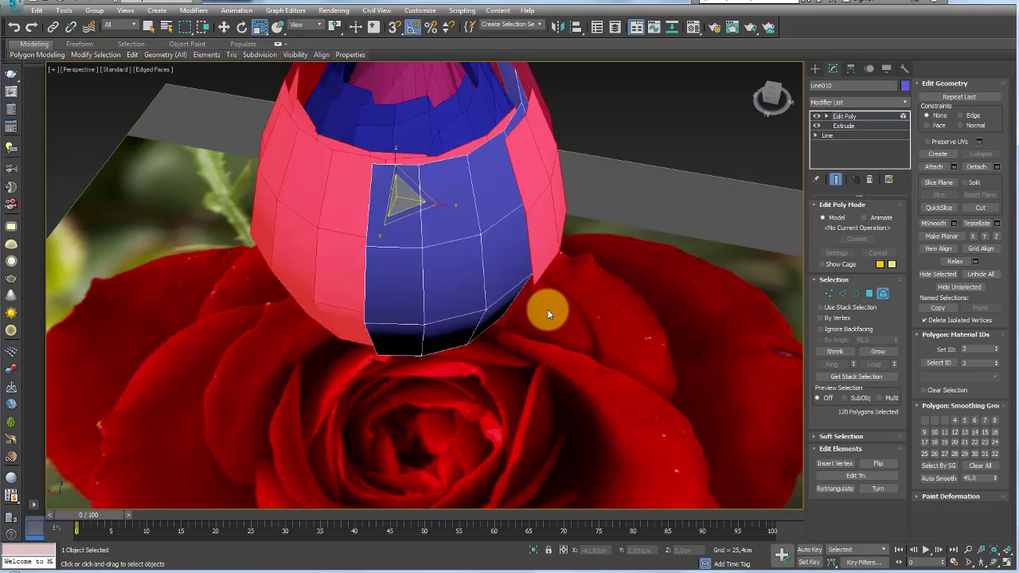
pyautogui.click(547, 313)
# - Tilt the petal's edge loop about 5° and nudge it slightly sideways
pyautogui.click(842, 293)
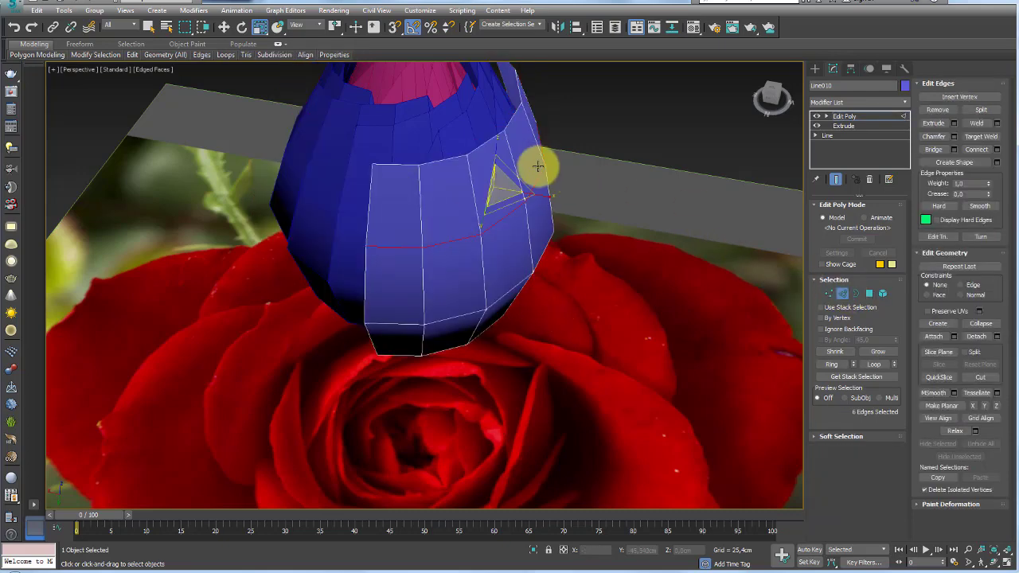
pyautogui.doubleClick(485, 145)
pyautogui.moveTo(485, 145)
pyautogui.keyDown('alt'); pyautogui.mouseDown(button='middle')
pyautogui.moveTo(518, 186)
pyautogui.moveTo(512, 291)
pyautogui.mouseUp(button='middle'); pyautogui.keyUp('alt')
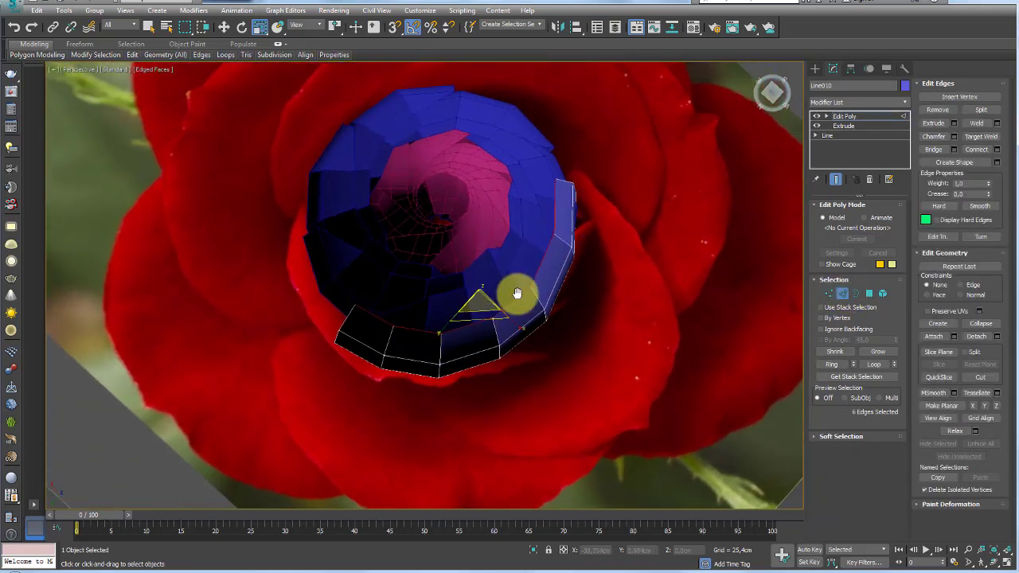
pyautogui.press('e')
pyautogui.moveTo(498, 329); pyautogui.dragTo(503, 329)
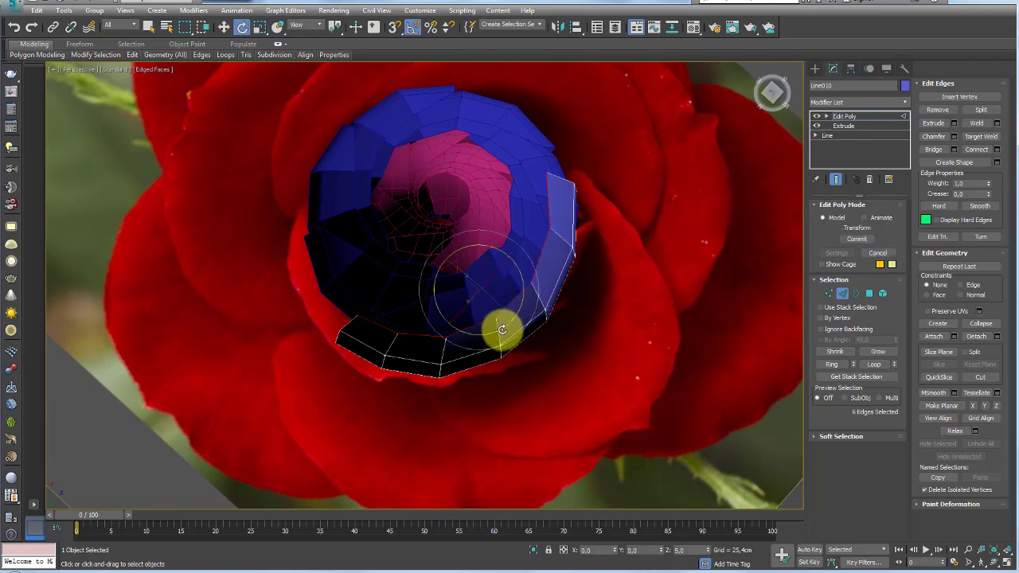
pyautogui.press('w')
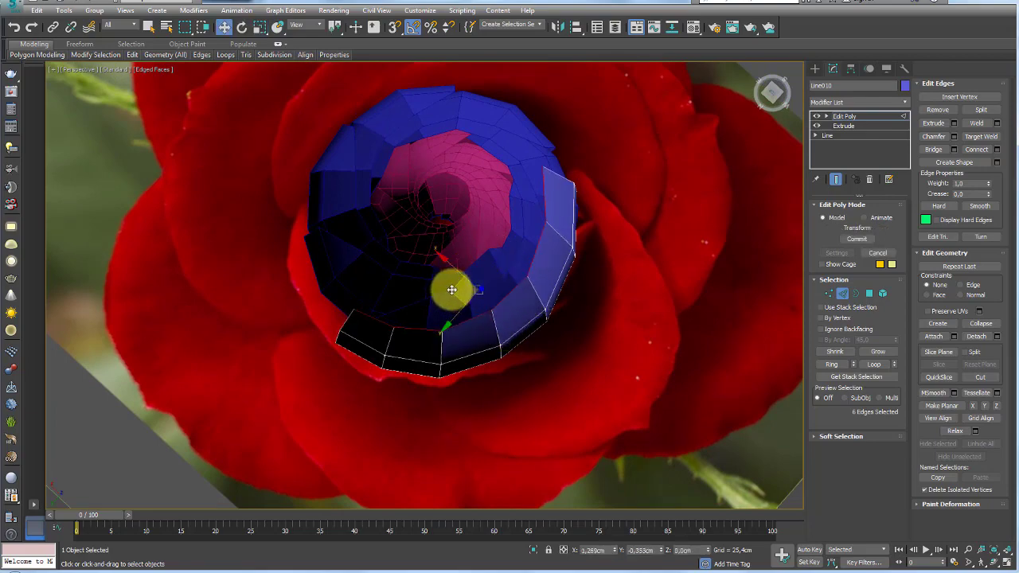
pyautogui.moveTo(518, 322)
pyautogui.keyDown('alt'); pyautogui.mouseDown(button='middle')
pyautogui.moveTo(519, 250)
pyautogui.moveTo(445, 295)
pyautogui.mouseUp(button='middle'); pyautogui.keyUp('alt')
pyautogui.press('e')
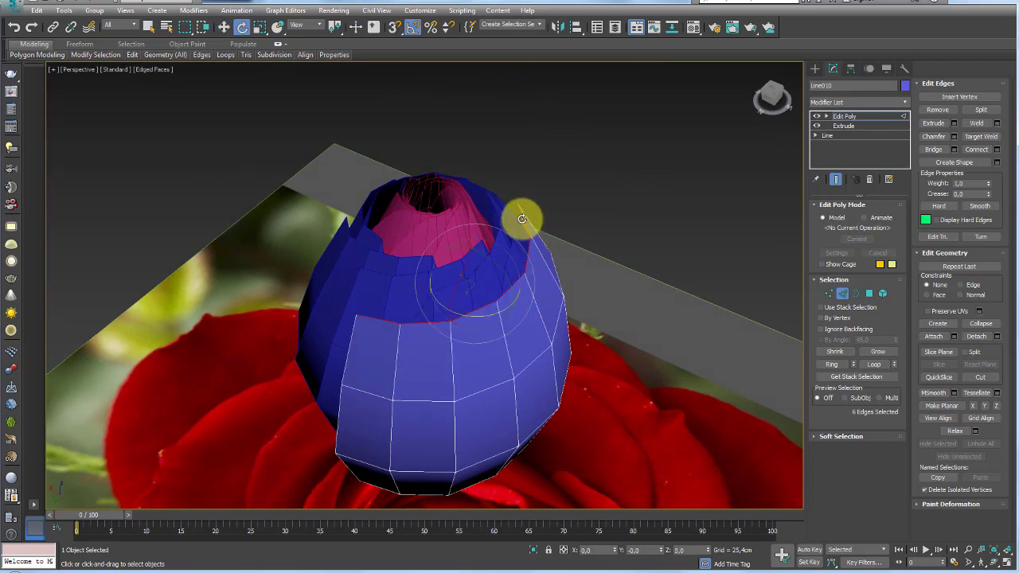
pyautogui.keyDown('alt'); pyautogui.moveTo(523, 216); pyautogui.dragTo(525, 247, button='middle'); pyautogui.keyUp('alt')
pyautogui.press('w')
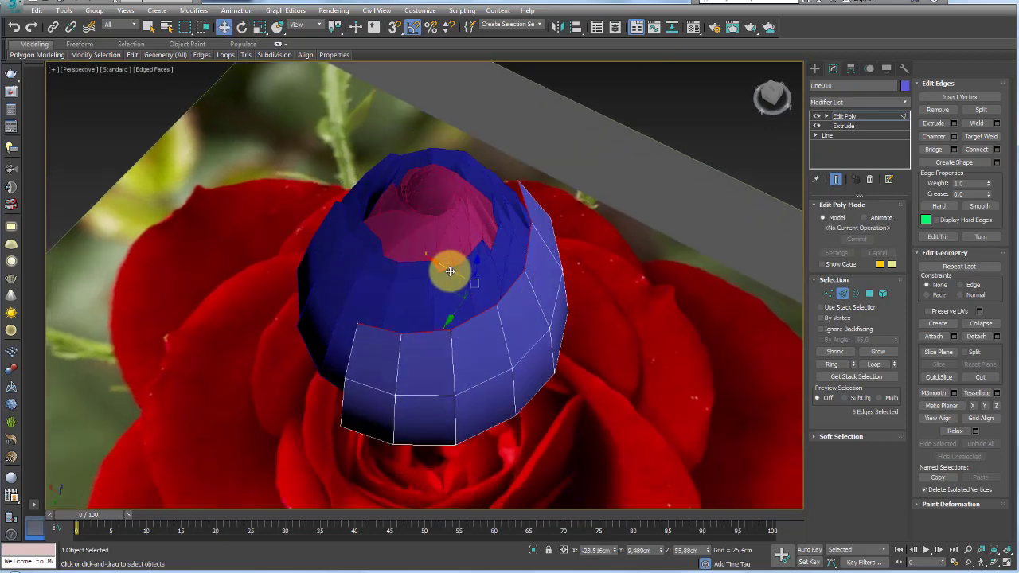
pyautogui.moveTo(450, 272); pyautogui.dragTo(454, 269)
# - Remove the two selected petal vertices and return to object level
pyautogui.click(828, 293)
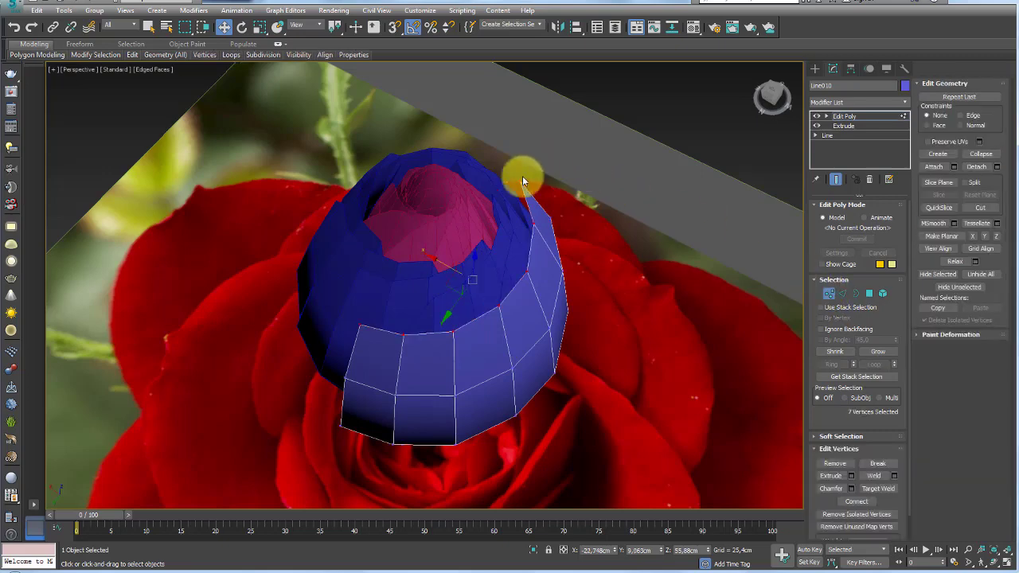
pyautogui.click(834, 465)
pyautogui.keyDown('alt'); pyautogui.moveTo(539, 284); pyautogui.dragTo(830, 135, button='middle'); pyautogui.keyUp('alt')
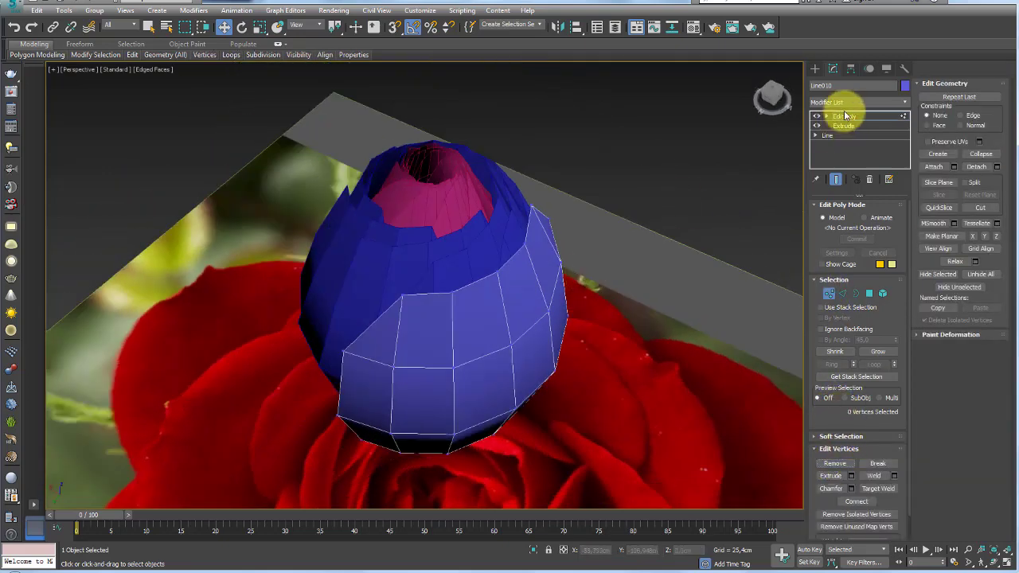
pyautogui.click(845, 116)
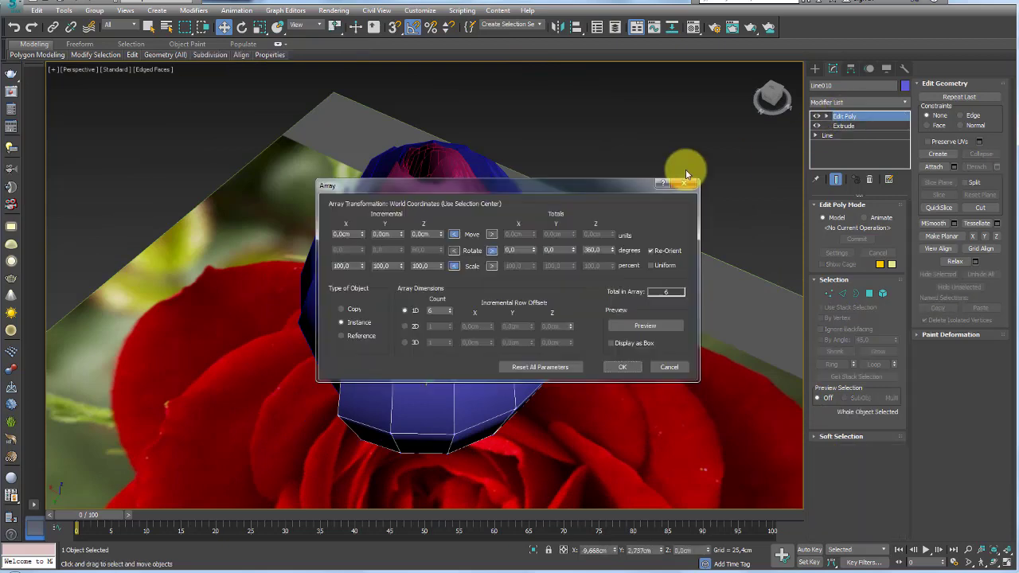
# - Preview the petal array, cancel it, and orbit to a centred top-down view of the bud
pyautogui.click(648, 325)
pyautogui.moveTo(567, 177); pyautogui.dragTo(749, 89)
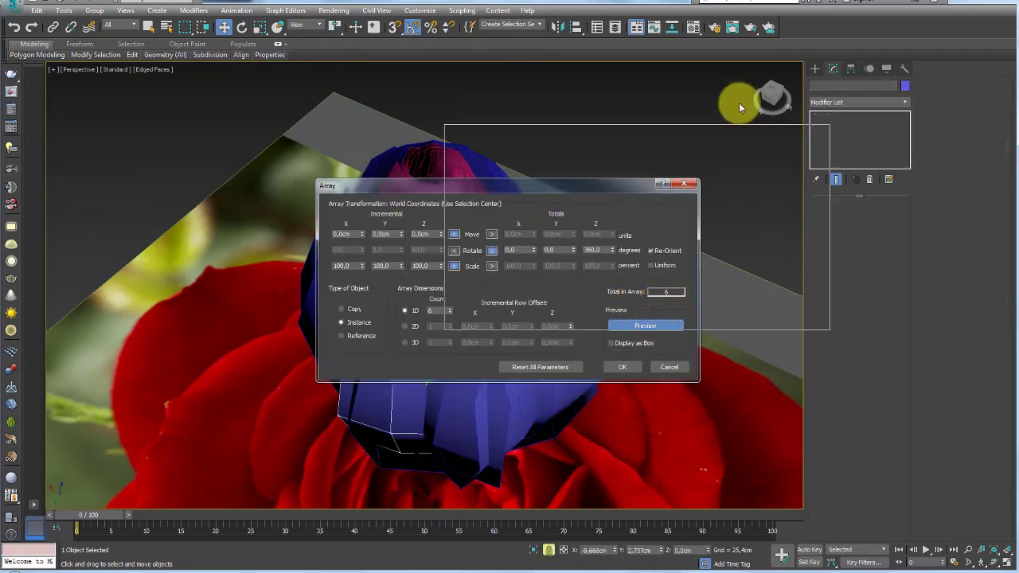
pyautogui.keyDown('alt'); pyautogui.moveTo(444, 292); pyautogui.dragTo(360, 316, button='middle'); pyautogui.keyUp('alt')
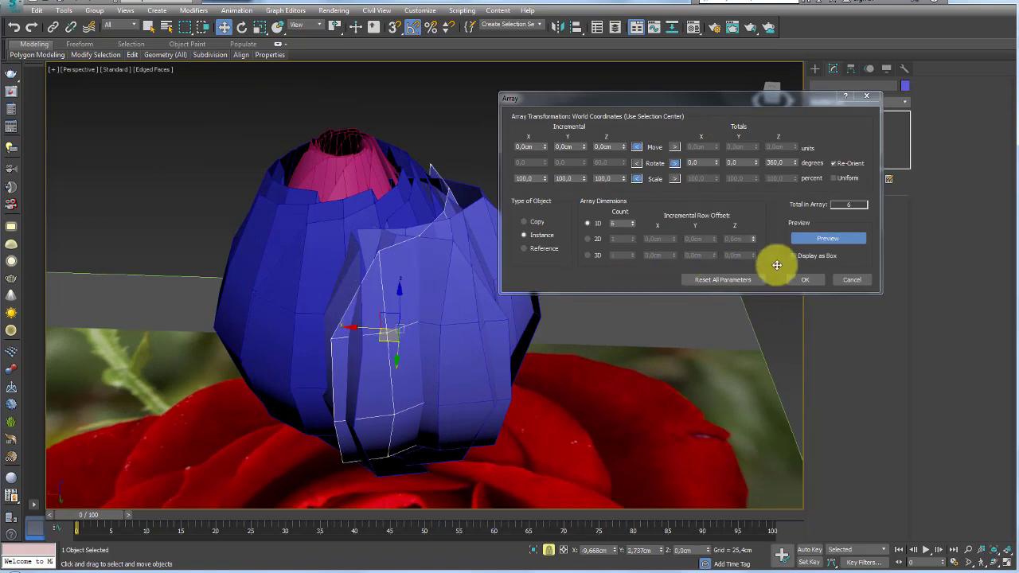
pyautogui.click(848, 281)
pyautogui.moveTo(546, 234)
pyautogui.keyDown('alt'); pyautogui.mouseDown(button='middle')
pyautogui.moveTo(518, 262)
pyautogui.moveTo(518, 284)
pyautogui.moveTo(546, 291)
pyautogui.moveTo(568, 273)
pyautogui.mouseUp(button='middle'); pyautogui.keyUp('alt')
pyautogui.keyDown('alt'); pyautogui.moveTo(514, 332); pyautogui.dragTo(423, 216, button='middle'); pyautogui.keyUp('alt')
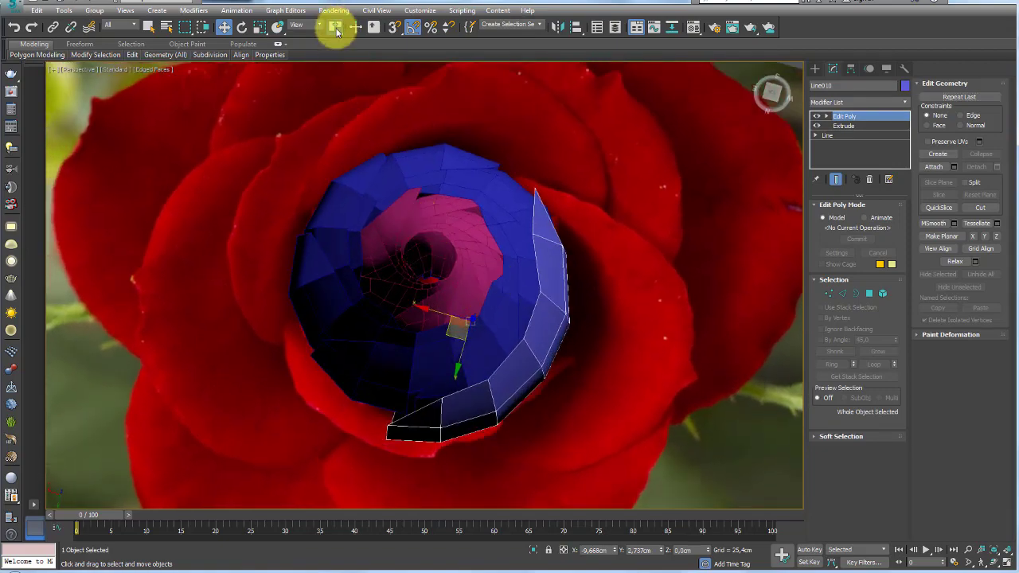
pyautogui.moveTo(409, 109)
pyautogui.keyDown('alt'); pyautogui.mouseDown(button='middle')
pyautogui.moveTo(477, 250)
pyautogui.moveTo(502, 228)
pyautogui.mouseUp(button='middle'); pyautogui.keyUp('alt')
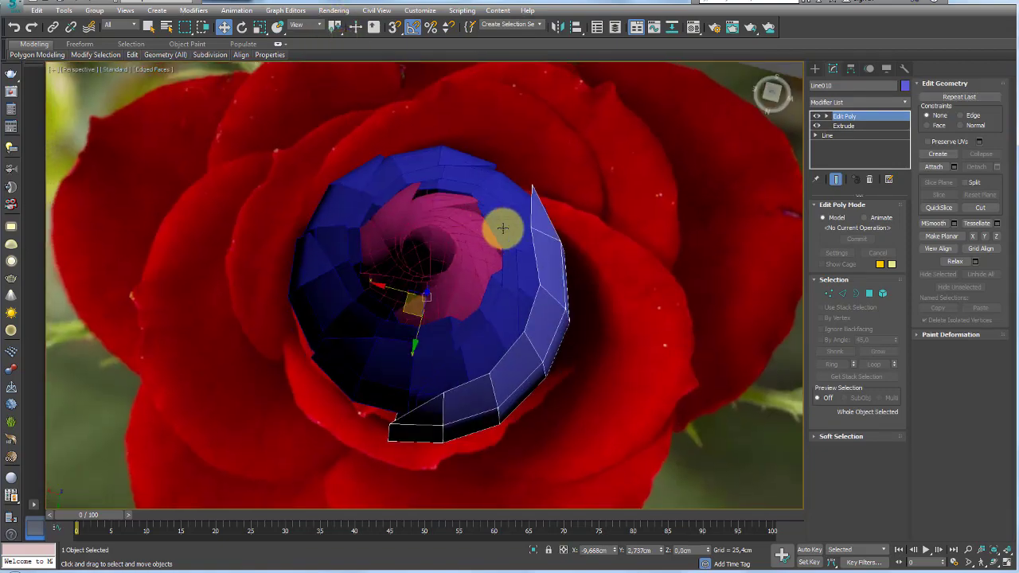
# - Reopen Array with Alt+A and confirm six instanced petals through 360°
pyautogui.hotkey('alt', 'a')
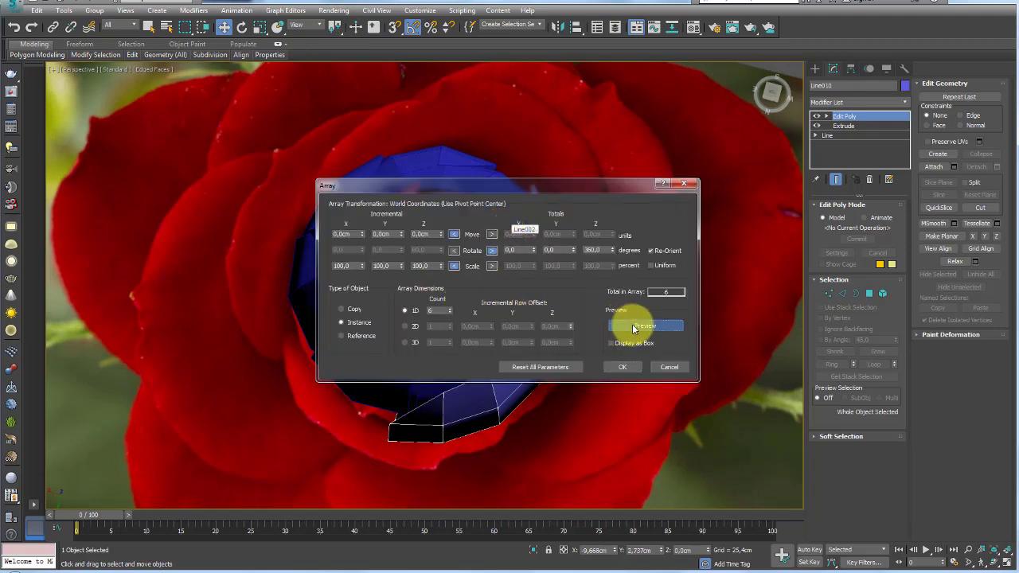
pyautogui.moveTo(535, 186); pyautogui.dragTo(785, 100)
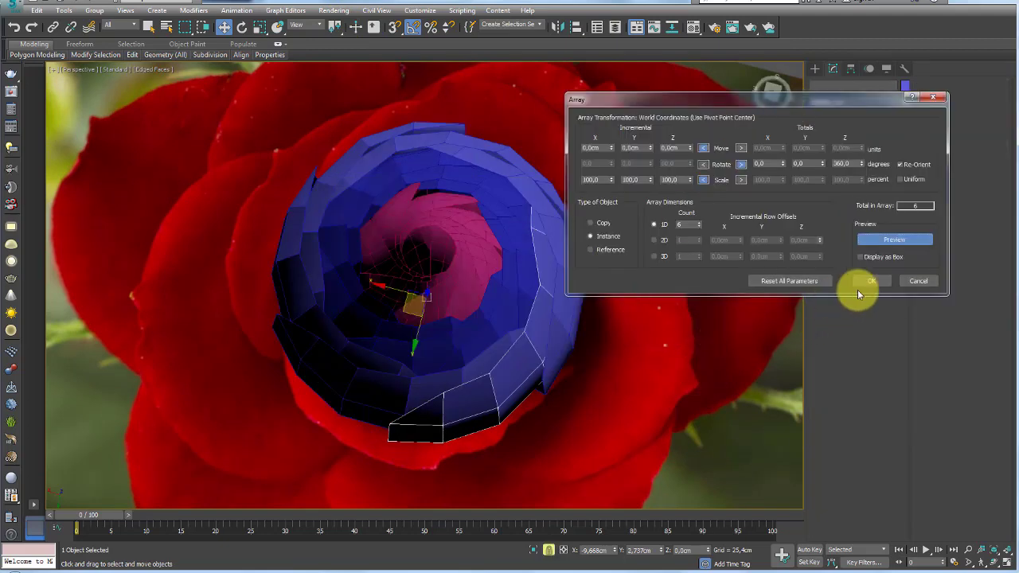
pyautogui.click(866, 283)
pyautogui.moveTo(644, 314)
pyautogui.keyDown('alt'); pyautogui.mouseDown(button='middle')
pyautogui.moveTo(626, 284)
pyautogui.moveTo(666, 250)
pyautogui.moveTo(617, 269)
pyautogui.mouseUp(button='middle'); pyautogui.keyUp('alt')
# - Pull one vertex on the petal's top edge slightly up and outward
pyautogui.click(842, 293)
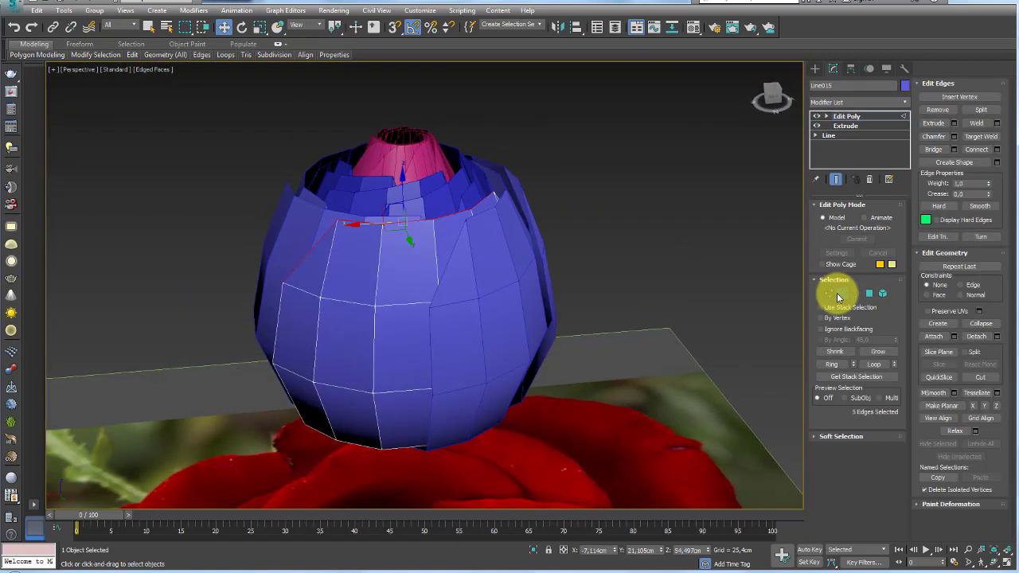
pyautogui.click(451, 187)
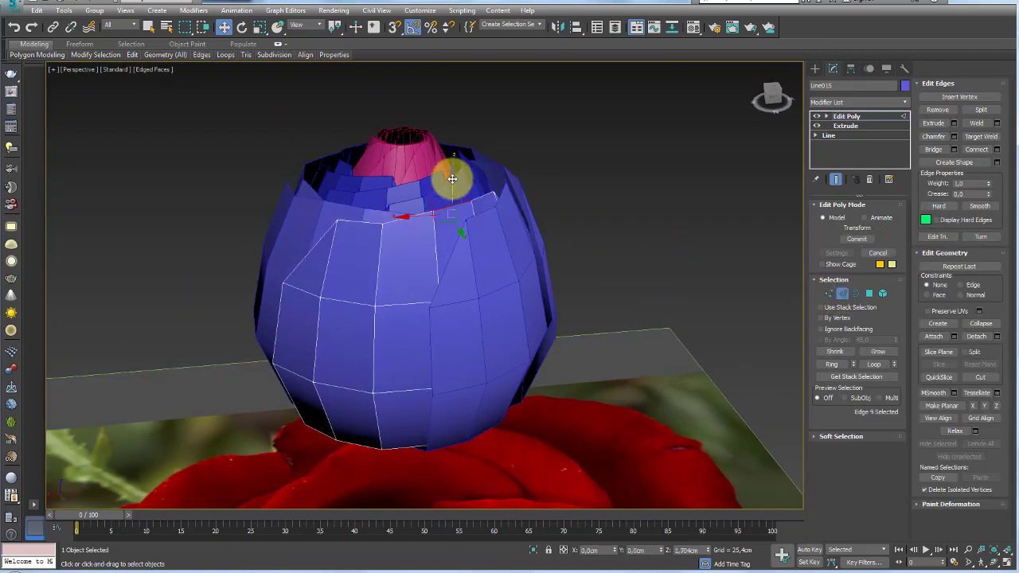
pyautogui.keyDown('ctrl'); pyautogui.click(428, 184); pyautogui.keyUp('ctrl')
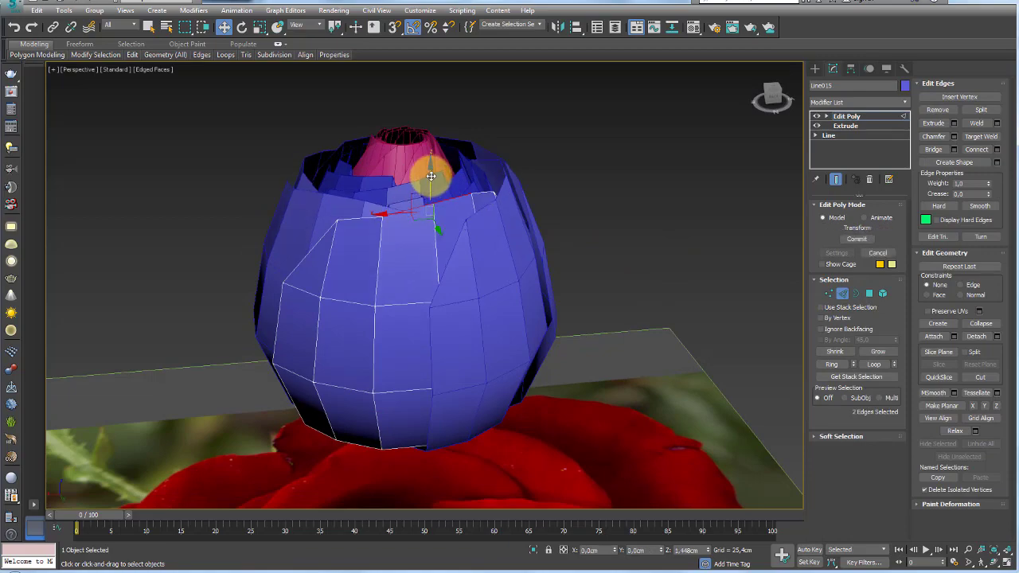
pyautogui.moveTo(432, 166)
pyautogui.keyDown('alt'); pyautogui.mouseDown(button='middle')
pyautogui.moveTo(488, 201)
pyautogui.moveTo(409, 198)
pyautogui.moveTo(416, 222)
pyautogui.moveTo(454, 182)
pyautogui.mouseUp(button='middle'); pyautogui.keyUp('alt')
pyautogui.click(829, 294)
pyautogui.keyDown('alt'); pyautogui.moveTo(647, 266); pyautogui.dragTo(661, 156, button='middle'); pyautogui.keyUp('alt')
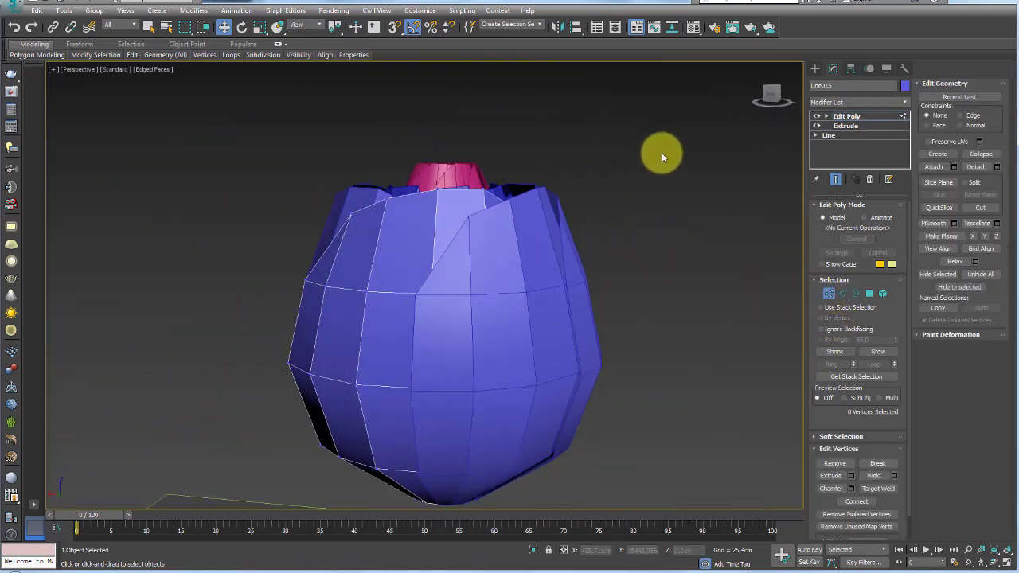
pyautogui.moveTo(440, 173)
pyautogui.keyDown('alt'); pyautogui.mouseDown(button='middle')
pyautogui.moveTo(432, 171)
pyautogui.moveTo(432, 186)
pyautogui.moveTo(544, 254)
pyautogui.moveTo(600, 262)
pyautogui.moveTo(471, 147)
pyautogui.mouseUp(button='middle'); pyautogui.keyUp('alt')
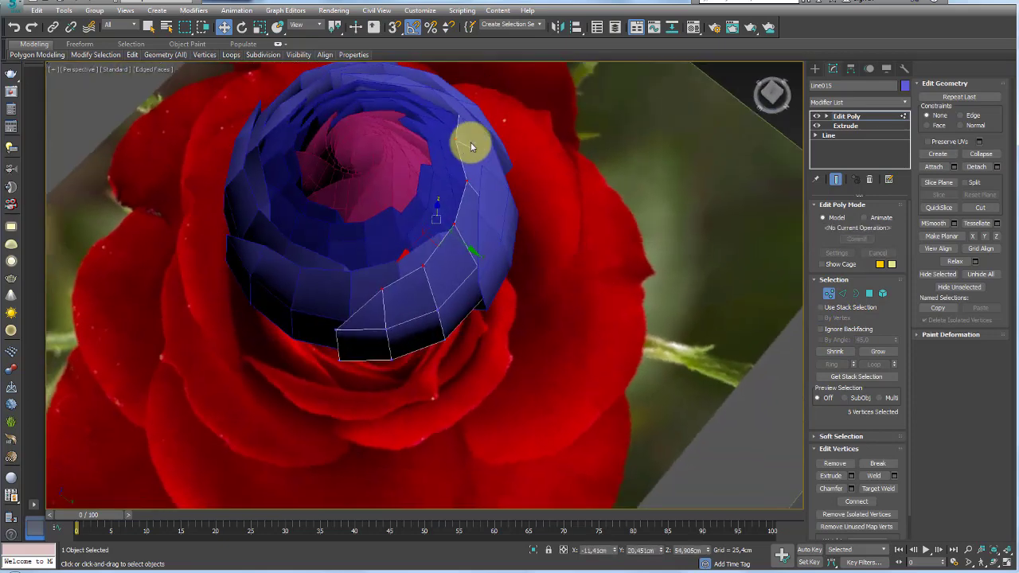
pyautogui.click(456, 140)
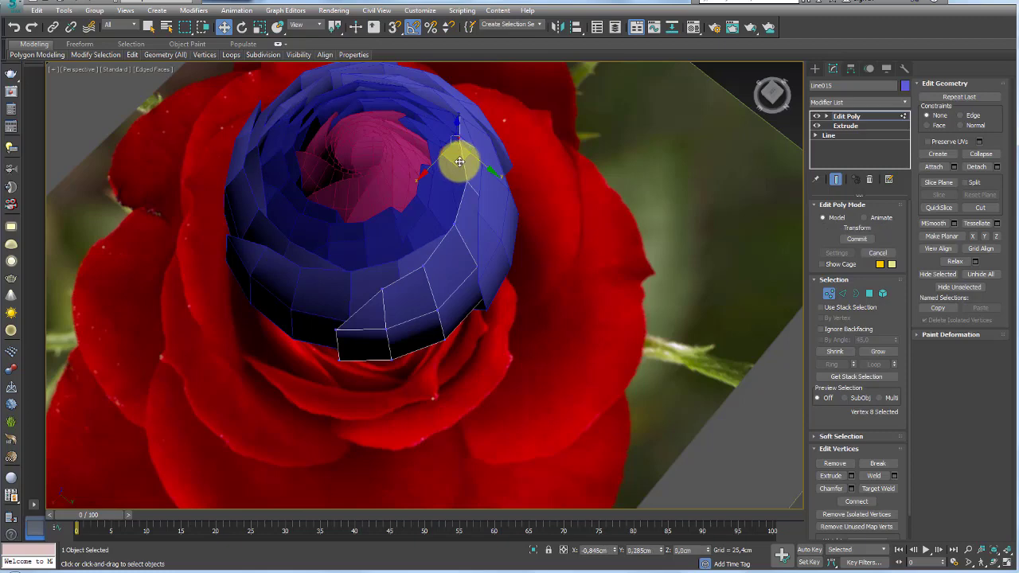
pyautogui.moveTo(456, 164); pyautogui.dragTo(775, 151)
# - Attach the right- and left-side petals onto the edited petal Line015
pyautogui.click(847, 120)
pyautogui.keyDown('alt'); pyautogui.moveTo(514, 183); pyautogui.dragTo(476, 151, button='middle'); pyautogui.keyUp('alt')
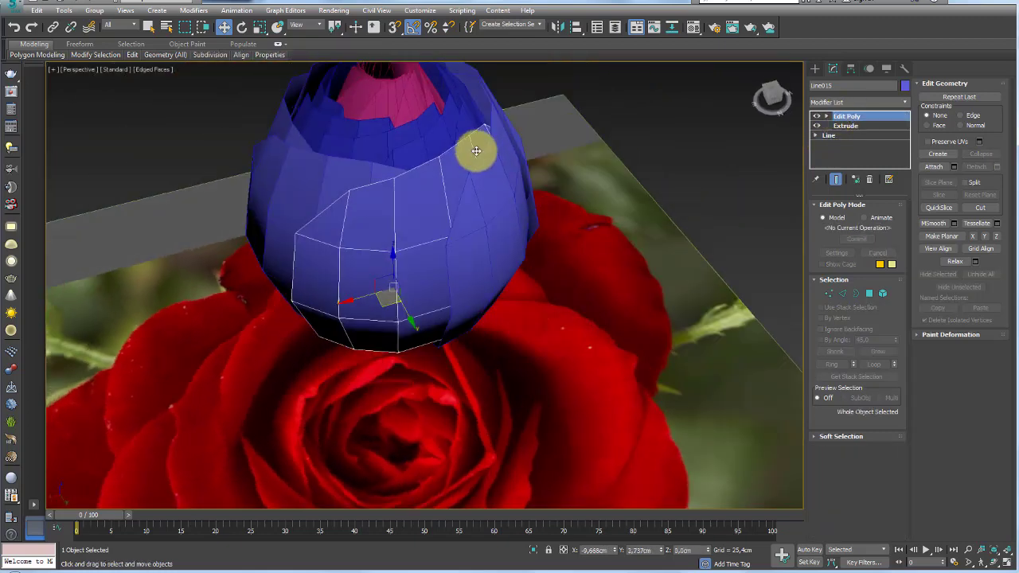
pyautogui.moveTo(502, 159); pyautogui.dragTo(475, 80)
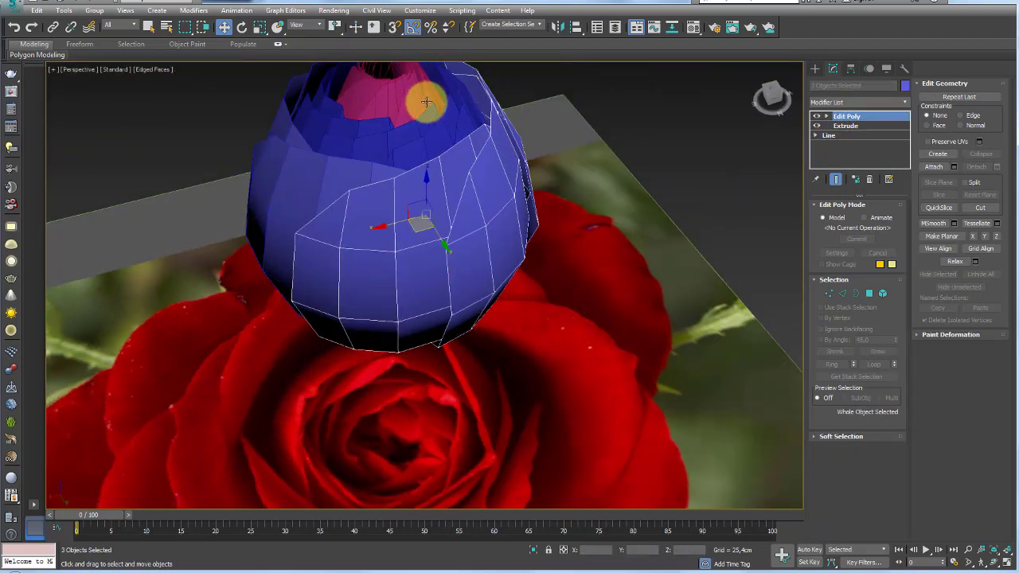
pyautogui.keyDown('alt'); pyautogui.moveTo(425, 100); pyautogui.dragTo(371, 246, button='middle'); pyautogui.keyUp('alt')
pyautogui.keyDown('ctrl'); pyautogui.moveTo(371, 246); pyautogui.dragTo(311, 182); pyautogui.keyUp('ctrl')
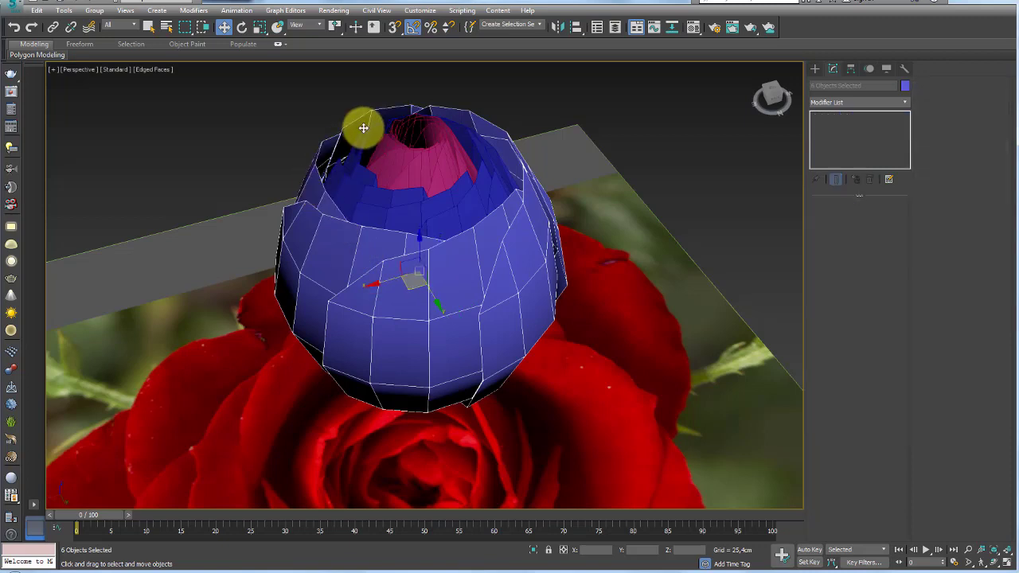
pyautogui.click(477, 258)
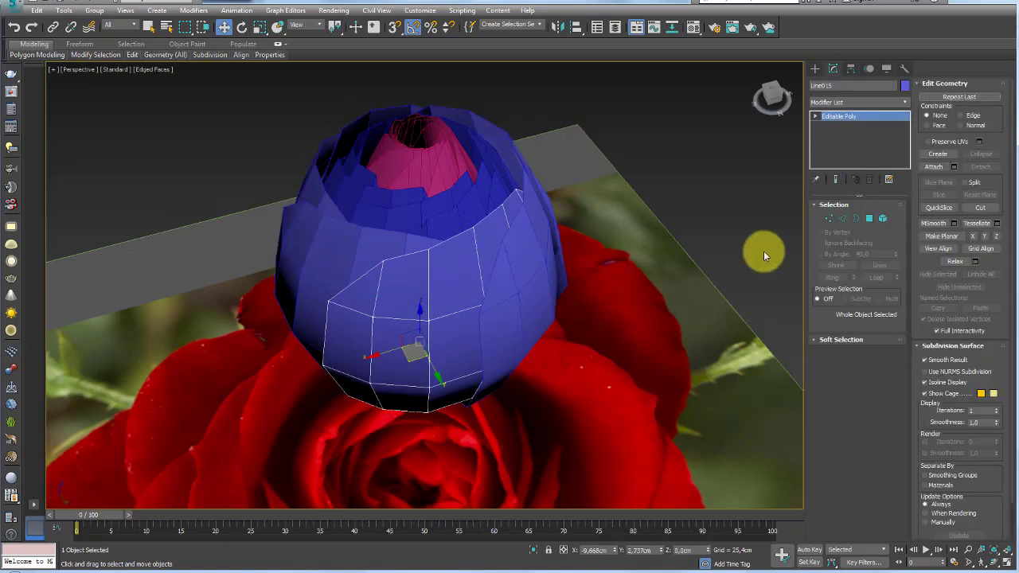
pyautogui.click(932, 166)
pyautogui.click(526, 233)
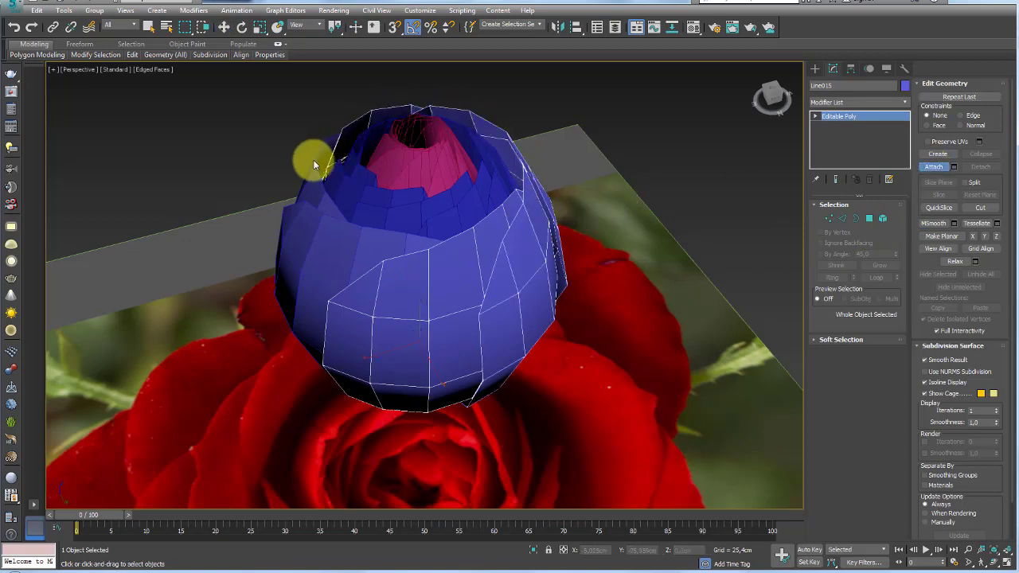
pyautogui.click(298, 223)
# - Switch to Top view and zoom in on the bud
pyautogui.press('w')
pyautogui.moveTo(453, 244)
pyautogui.keyDown('alt'); pyautogui.mouseDown(button='middle')
pyautogui.moveTo(539, 302)
pyautogui.moveTo(542, 337)
pyautogui.moveTo(569, 263)
pyautogui.moveTo(519, 220)
pyautogui.moveTo(530, 254)
pyautogui.moveTo(505, 266)
pyautogui.moveTo(493, 206)
pyautogui.moveTo(464, 195)
pyautogui.moveTo(472, 199)
pyautogui.mouseUp(button='middle'); pyautogui.keyUp('alt')
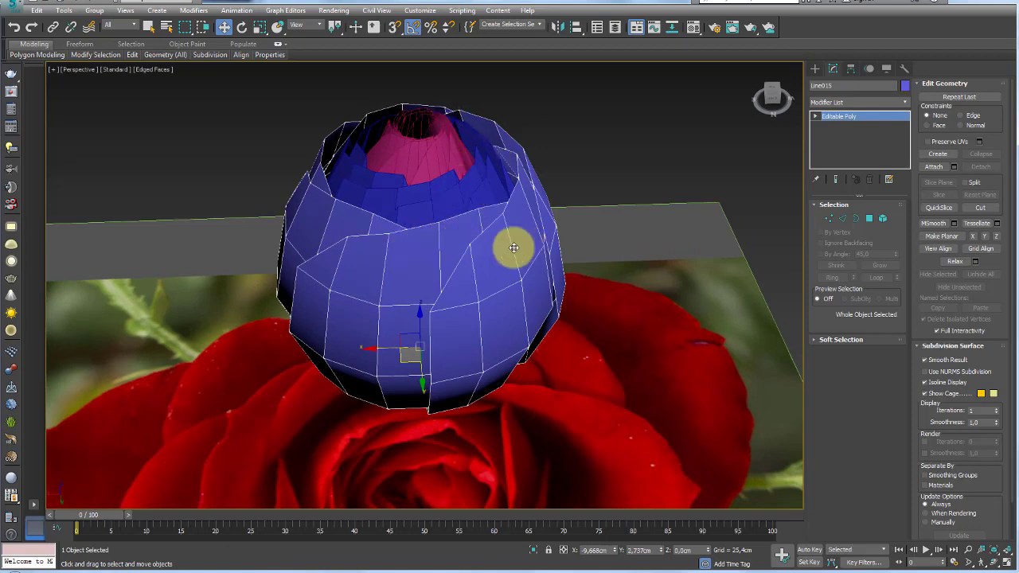
pyautogui.press('t')
pyautogui.scroll(3, 521, 231)
pyautogui.scroll(2, 520, 232)
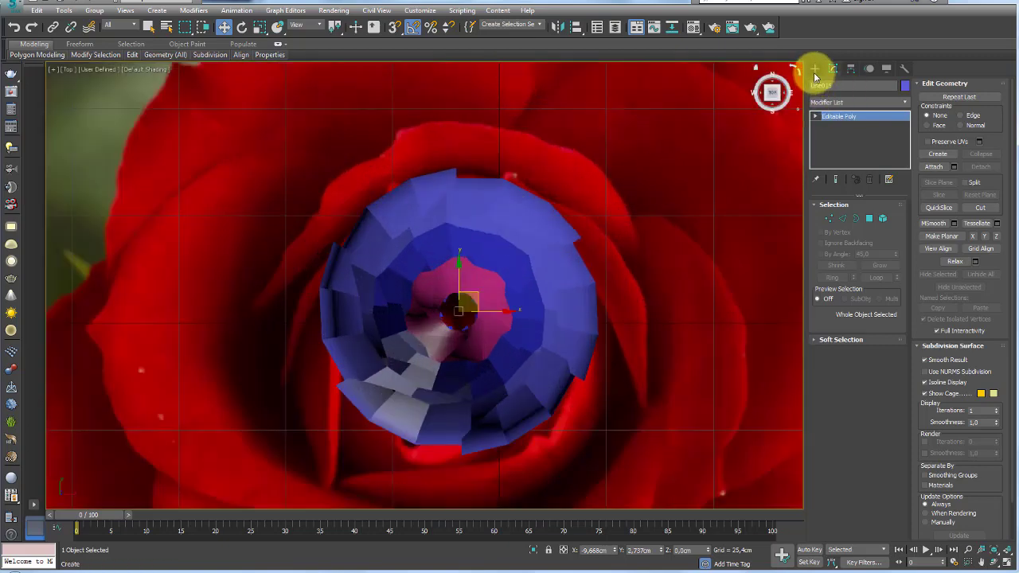
# - Draw a seven-point Line spline arching from left to right over the bud's top
pyautogui.click(814, 69)
pyautogui.click(835, 144)
pyautogui.moveTo(432, 173); pyautogui.dragTo(412, 198, button='middle')
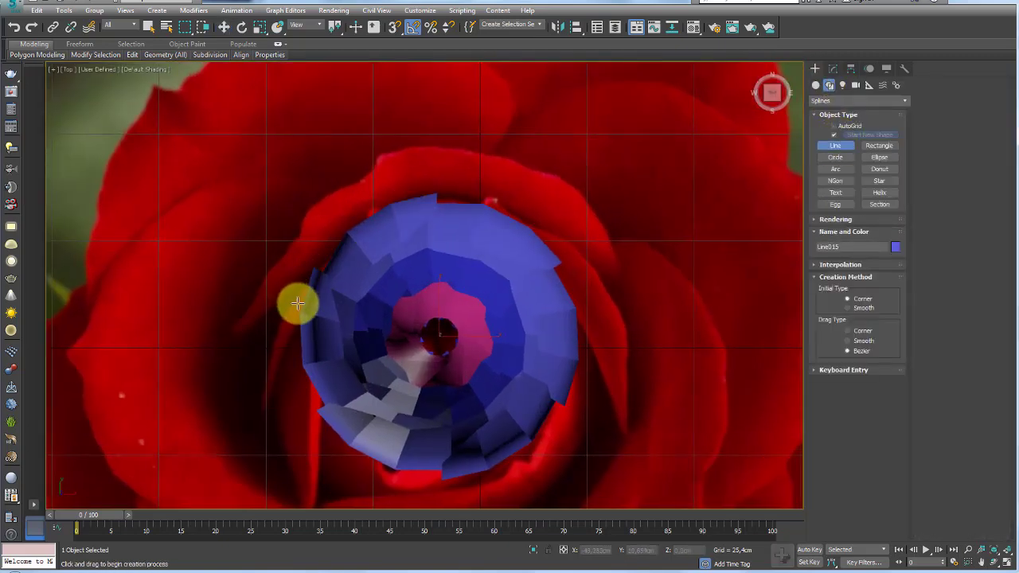
pyautogui.click(297, 317)
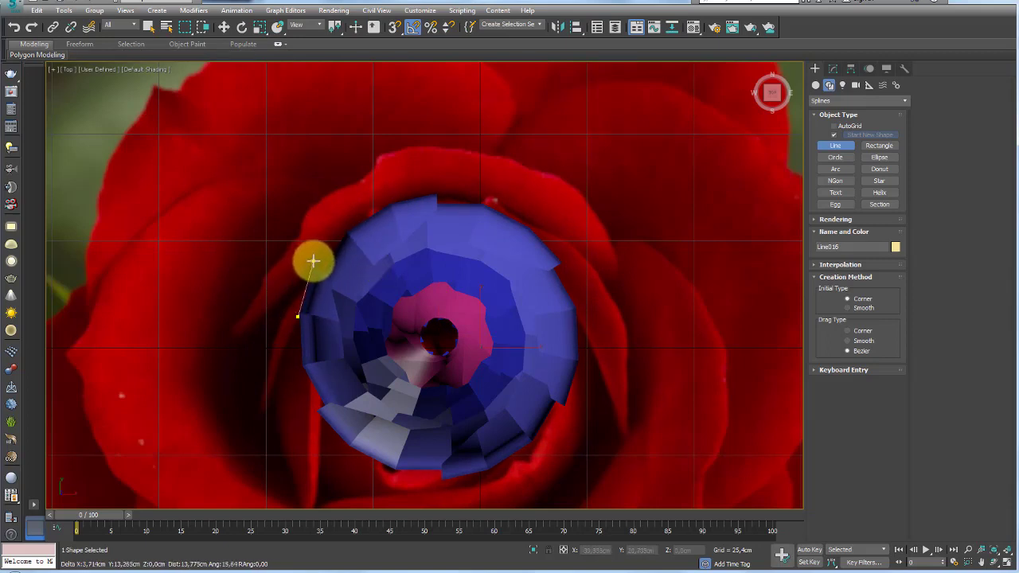
pyautogui.click(313, 261)
pyautogui.click(352, 221)
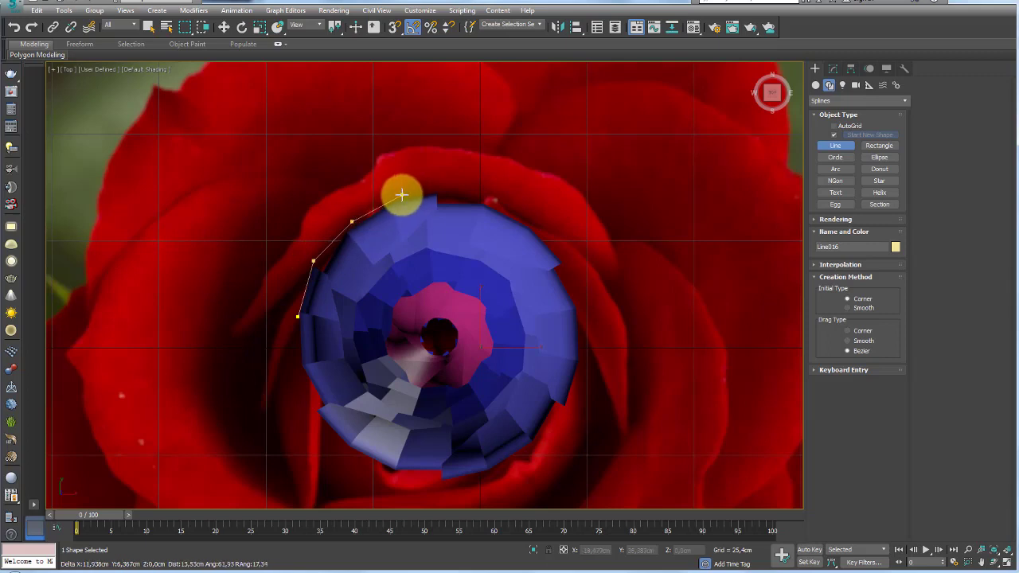
pyautogui.click(402, 194)
pyautogui.click(466, 193)
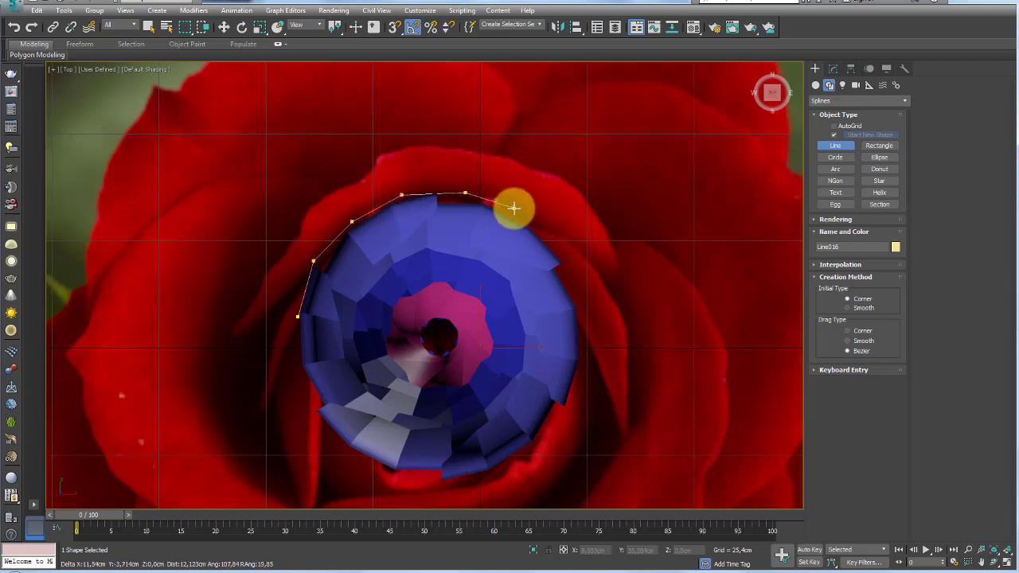
pyautogui.click(514, 208)
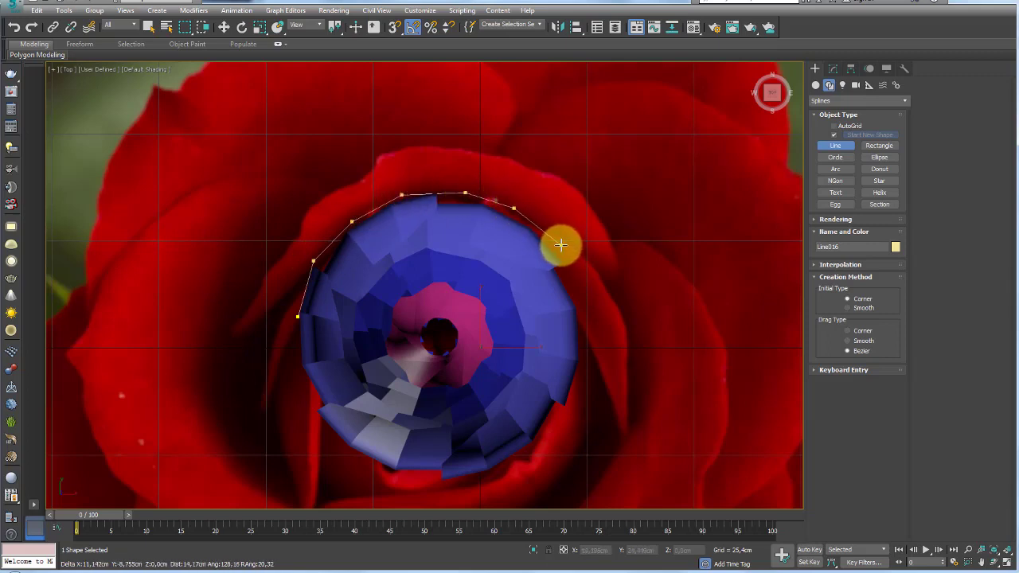
pyautogui.click(560, 244)
pyautogui.rightClick(589, 240)
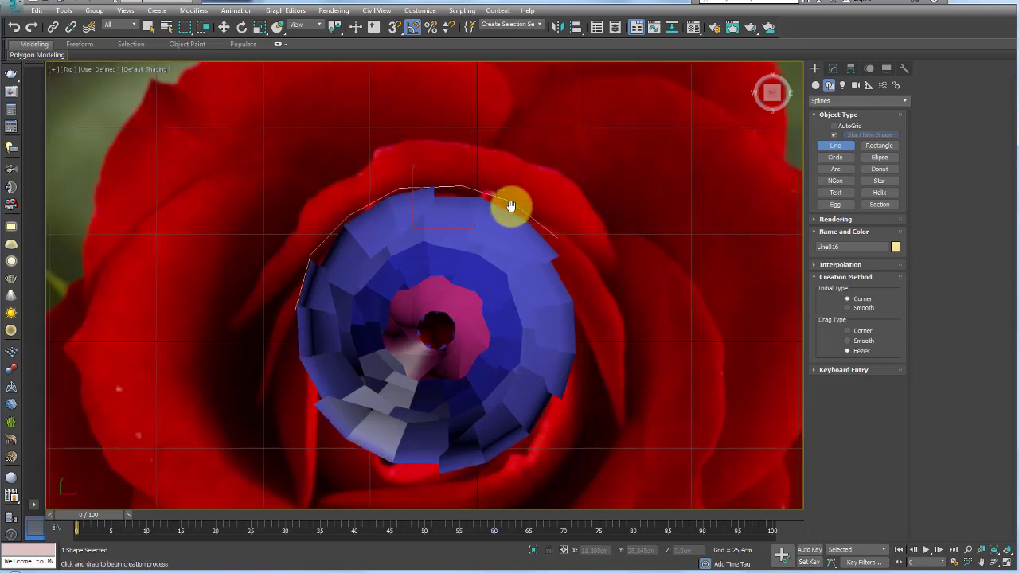
pyautogui.moveTo(512, 207); pyautogui.dragTo(473, 159, button='middle')
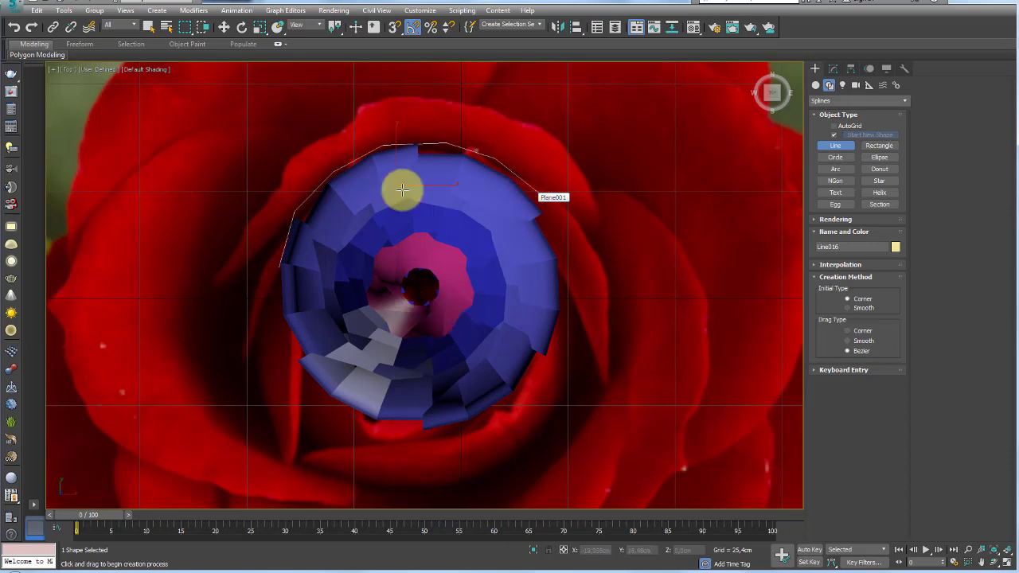
# - Align the new outline's pivot to the bud's centre using Affect Pivot Only
pyautogui.click(850, 72)
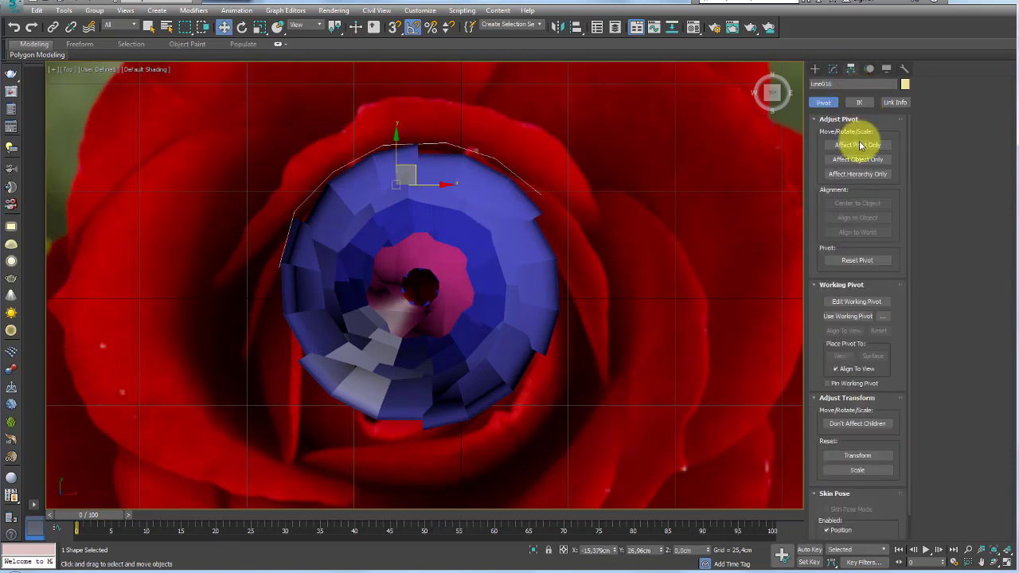
pyautogui.click(857, 144)
pyautogui.hotkey('alt', 'a')
pyautogui.click(482, 246)
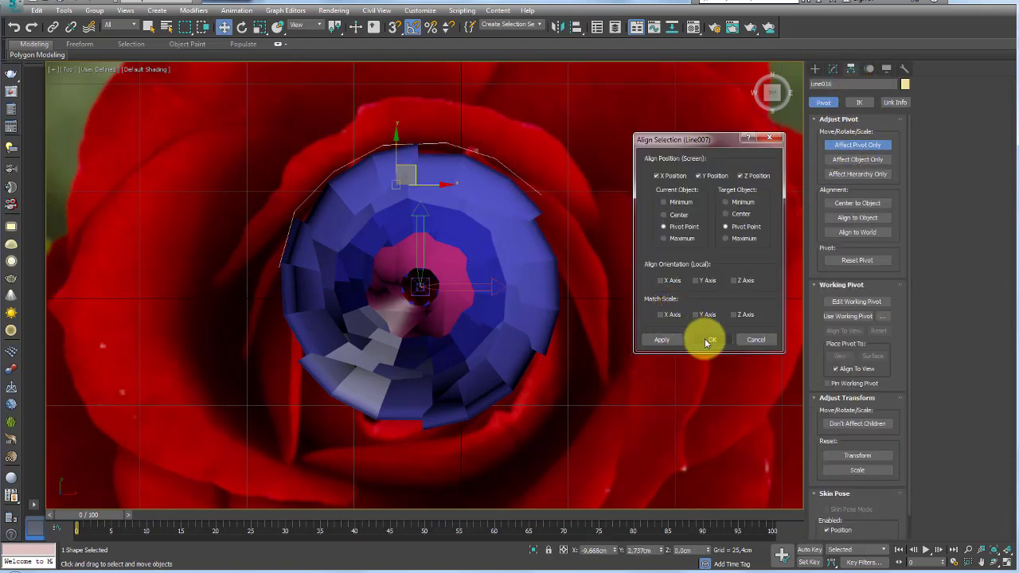
pyautogui.click(712, 339)
pyautogui.click(857, 145)
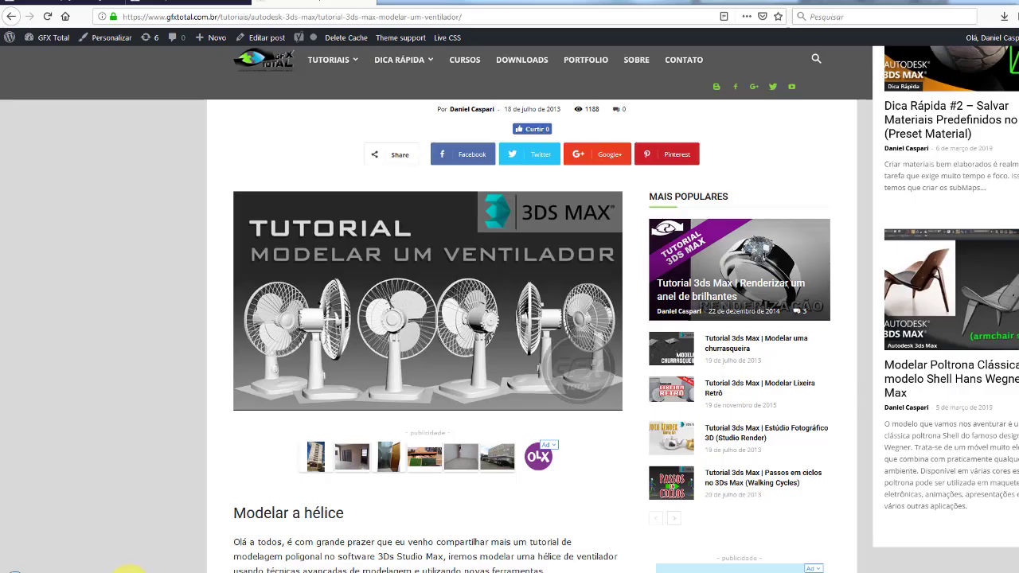
# - Open the 'Dica Rápida #3' shortcuts article and scroll down to its shortcut table
pyautogui.scroll(3, 220, 152)
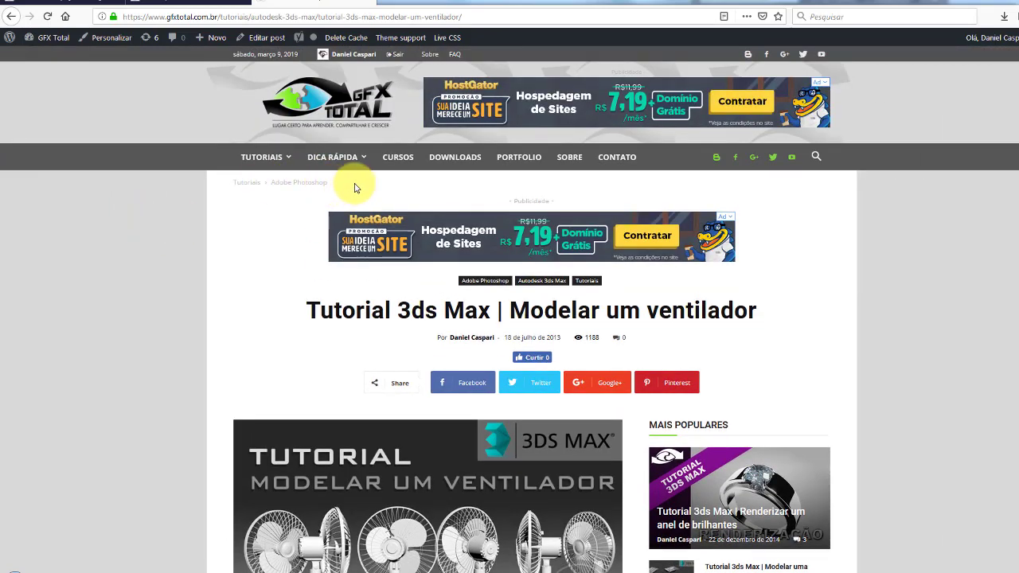
pyautogui.moveTo(332, 157)
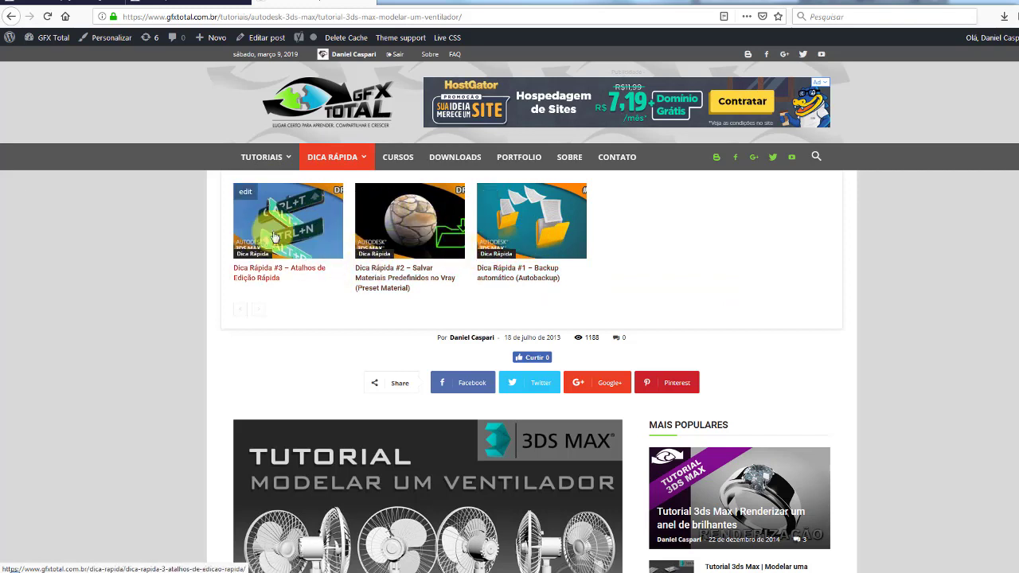
pyautogui.click(294, 274)
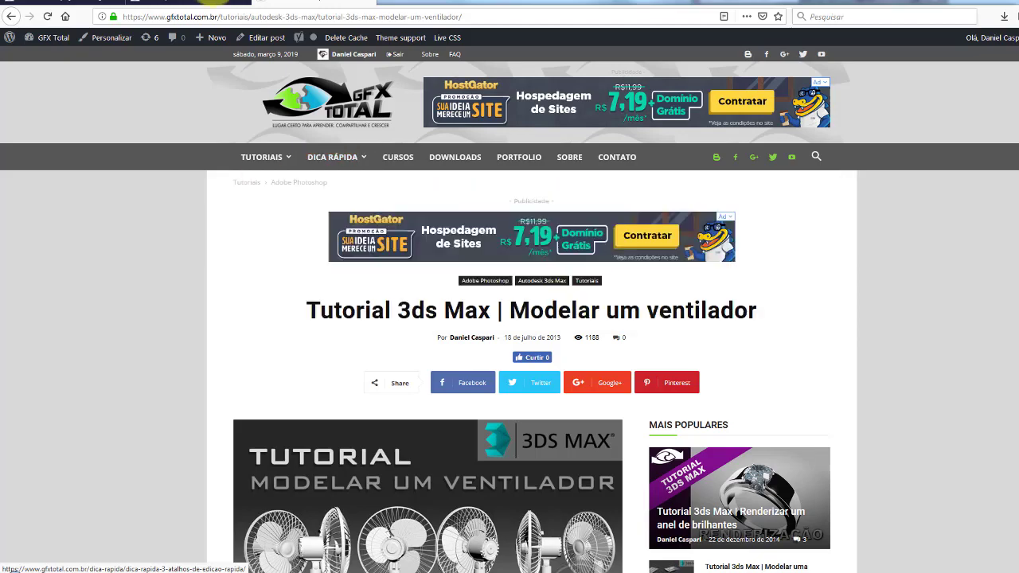
pyautogui.scroll(-4, 97, 253)
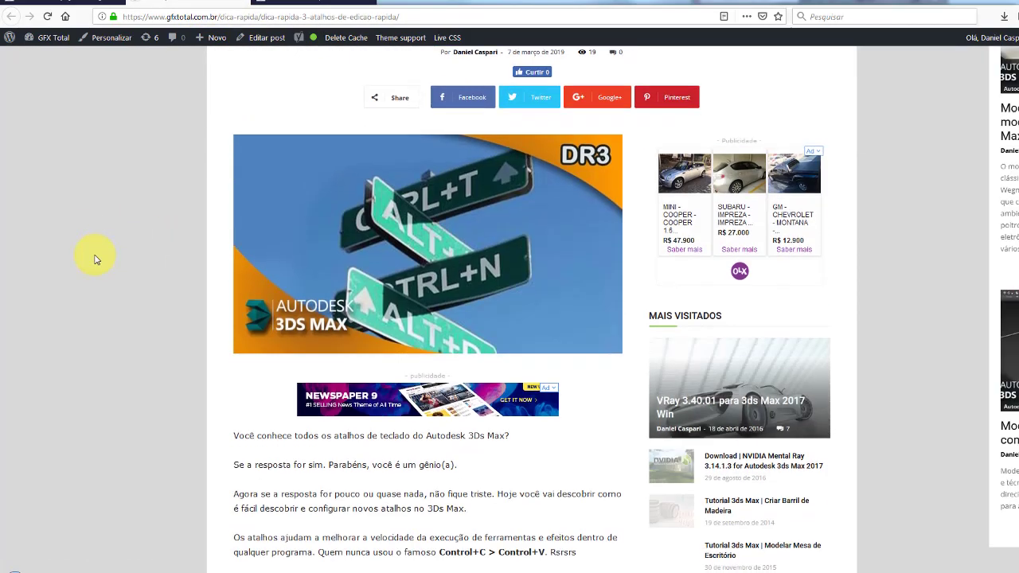
pyautogui.scroll(-2, 95, 257)
pyautogui.scroll(-2, 199, 231)
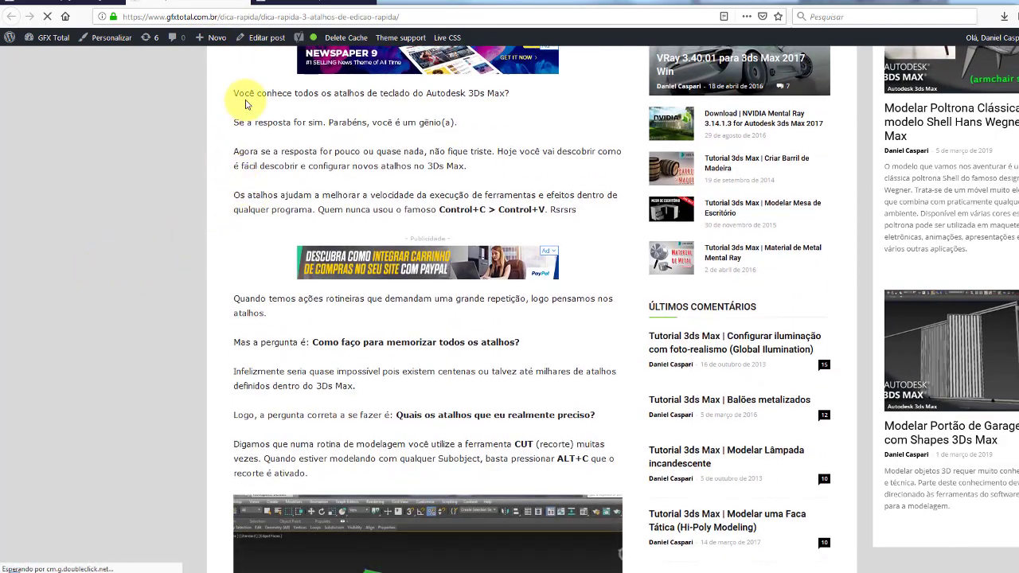
pyautogui.scroll(-3, 460, 199)
pyautogui.scroll(-5, 411, 231)
pyautogui.scroll(-4, 371, 234)
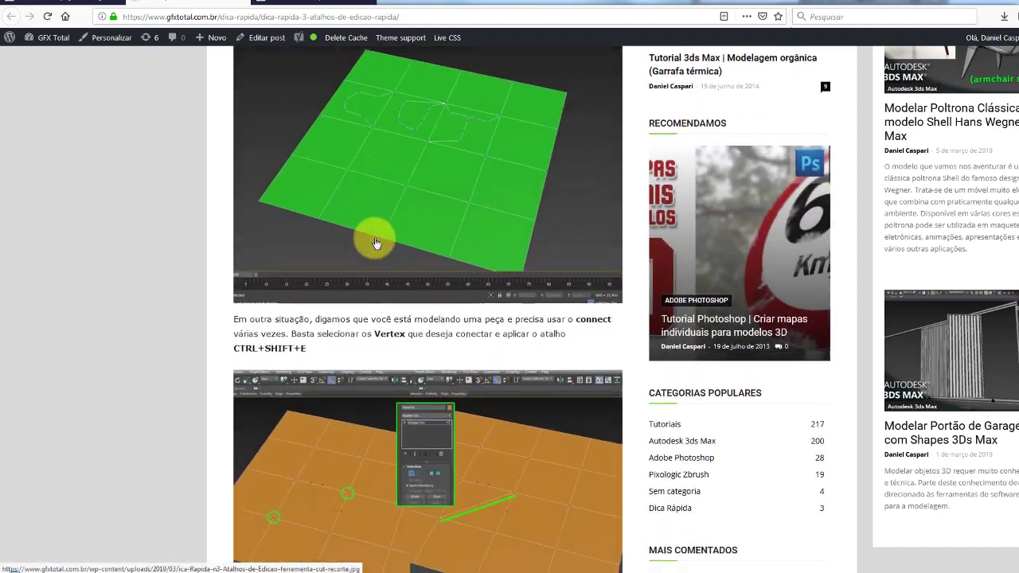
pyautogui.scroll(-5, 371, 234)
pyautogui.scroll(-4, 375, 237)
pyautogui.scroll(-6, 318, 239)
pyautogui.scroll(-1, 319, 231)
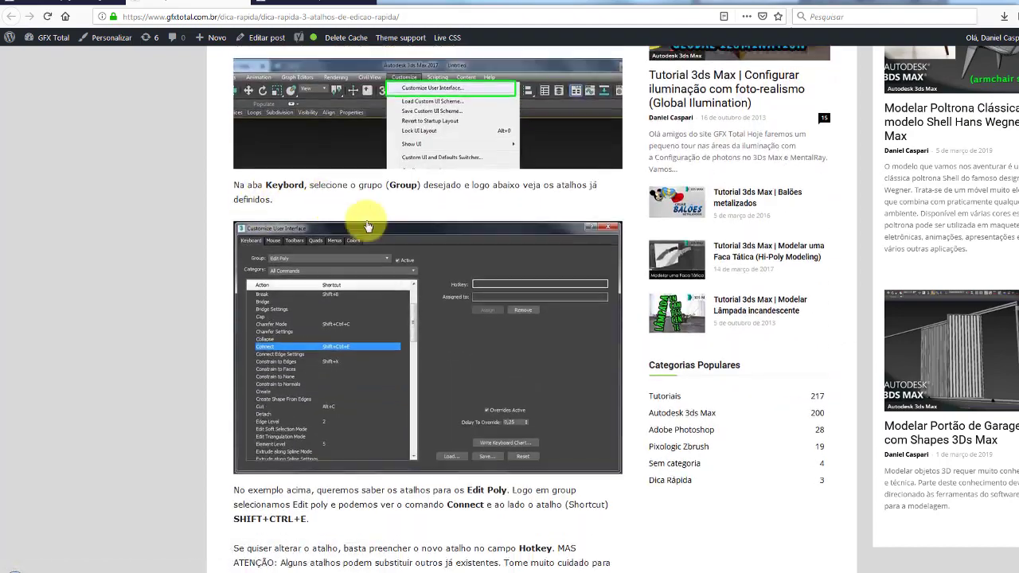
pyautogui.scroll(-6, 364, 218)
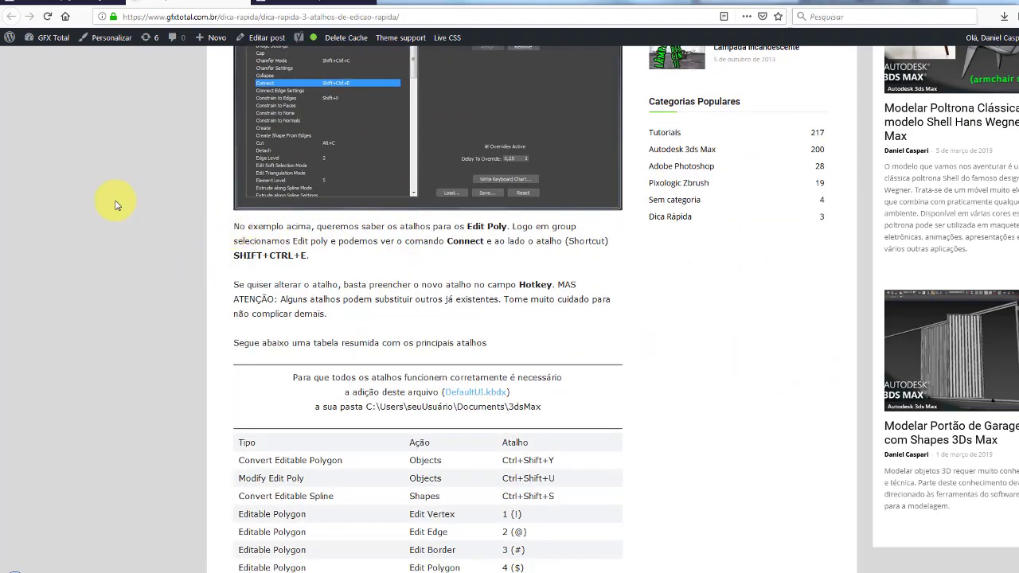
pyautogui.scroll(-3, 116, 205)
pyautogui.scroll(-2, 111, 183)
pyautogui.scroll(-1, 107, 159)
pyautogui.scroll(-2, 233, 153)
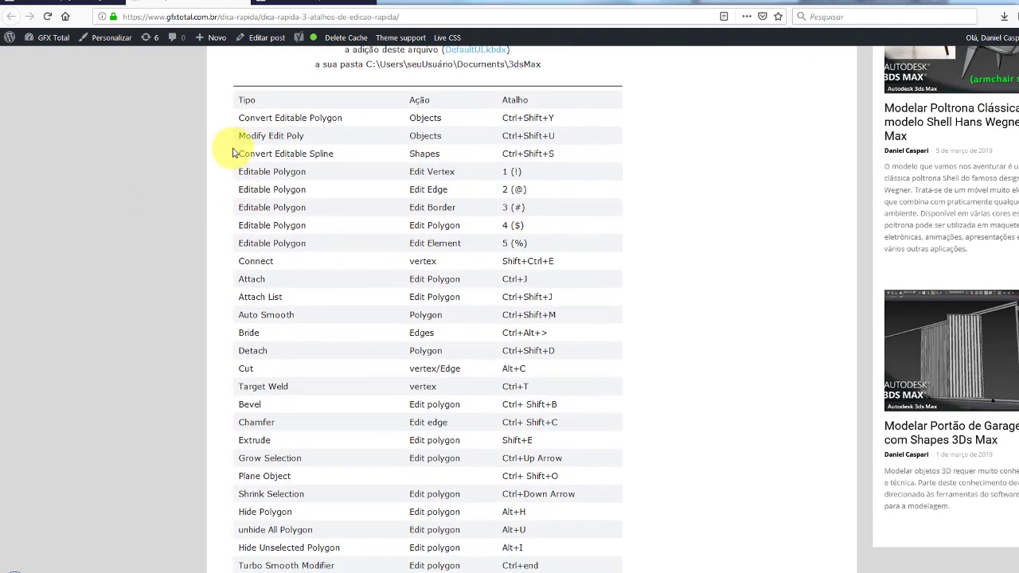
# - Highlight the 3dsMax documents folder path where the shortcuts file must go
pyautogui.click(318, 165)
pyautogui.scroll(4, 434, 371)
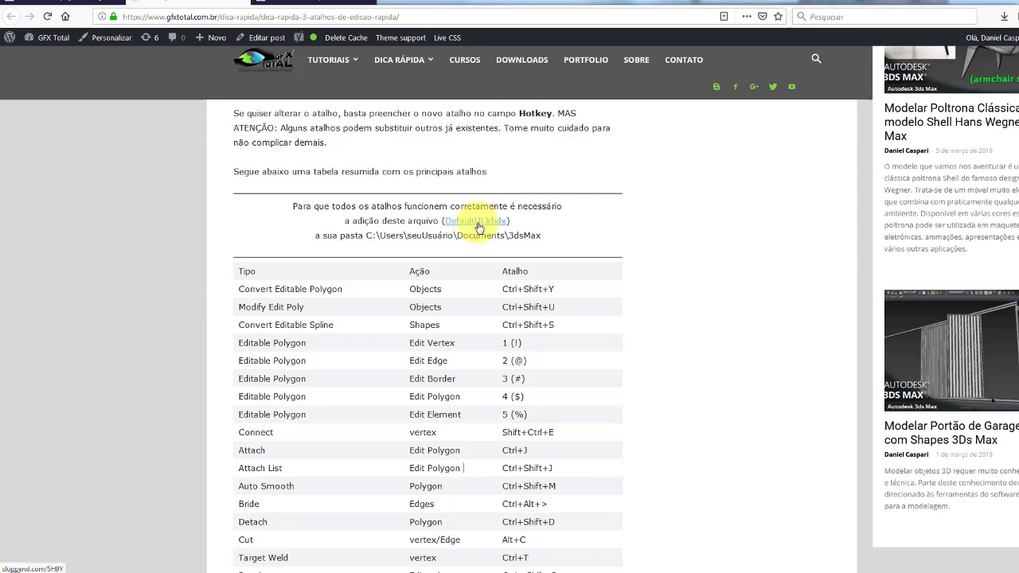
pyautogui.moveTo(366, 236); pyautogui.dragTo(557, 237)
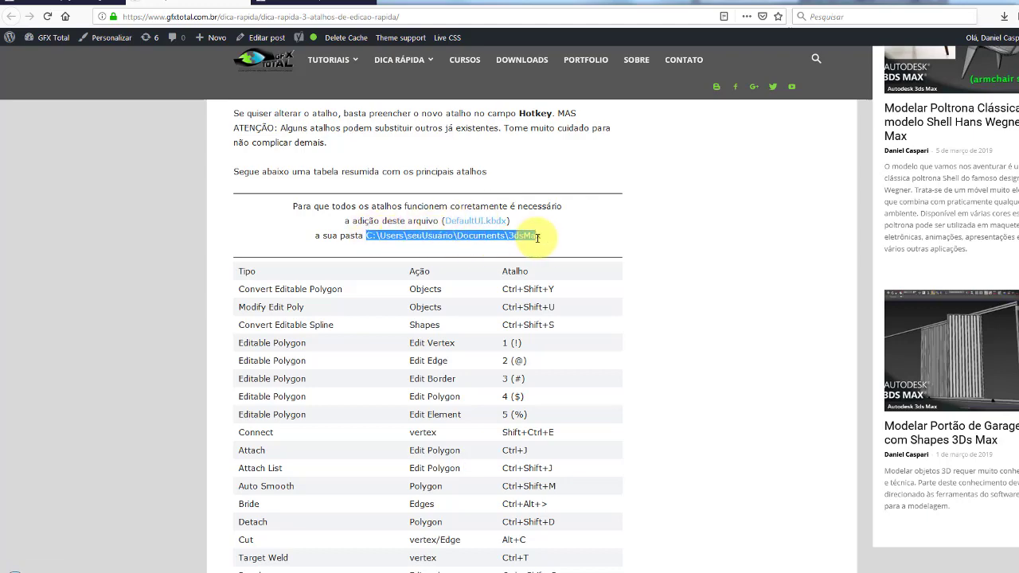
pyautogui.scroll(-2, 425, 307)
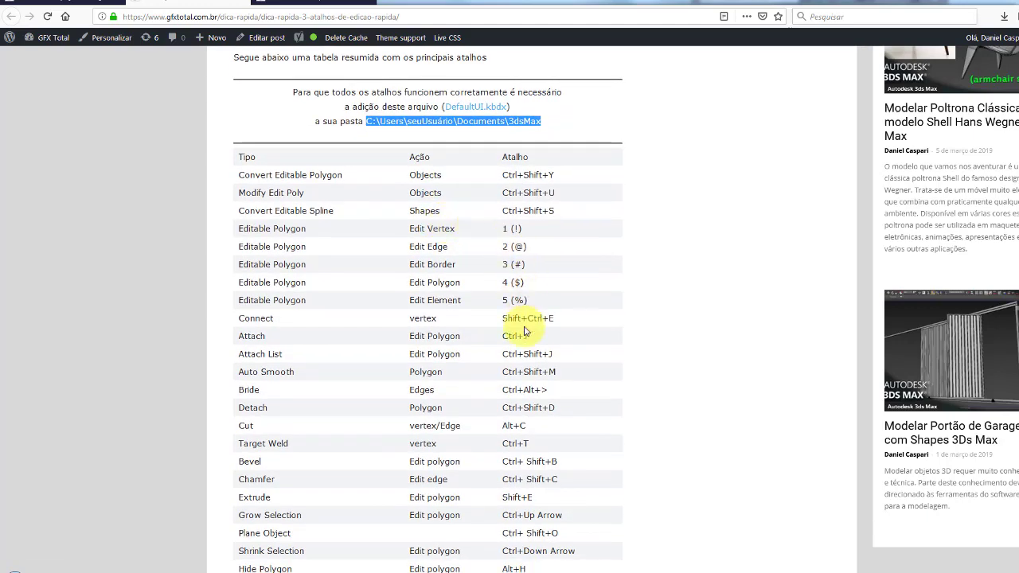
pyautogui.scroll(-1, 493, 350)
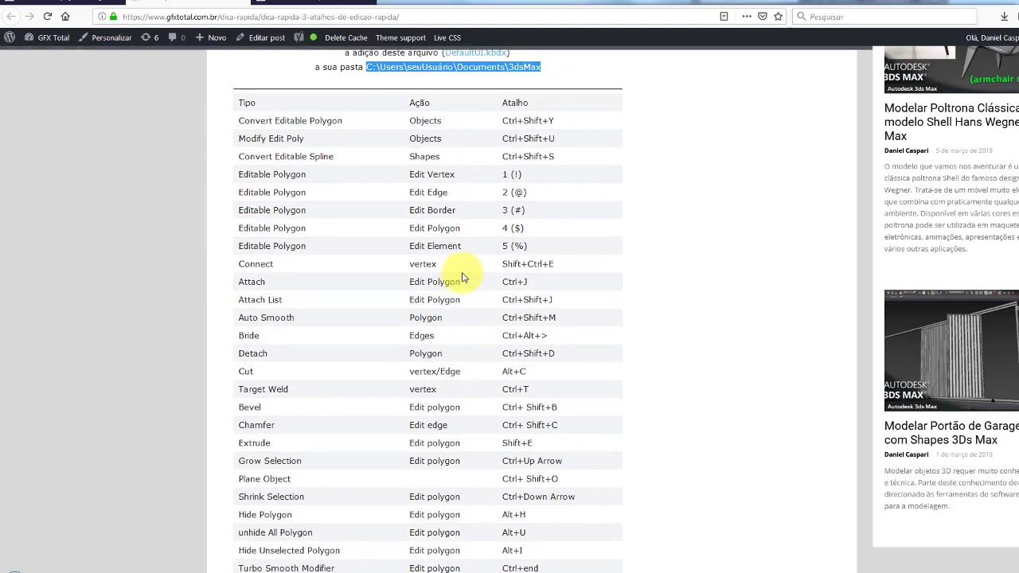
pyautogui.scroll(2, 454, 216)
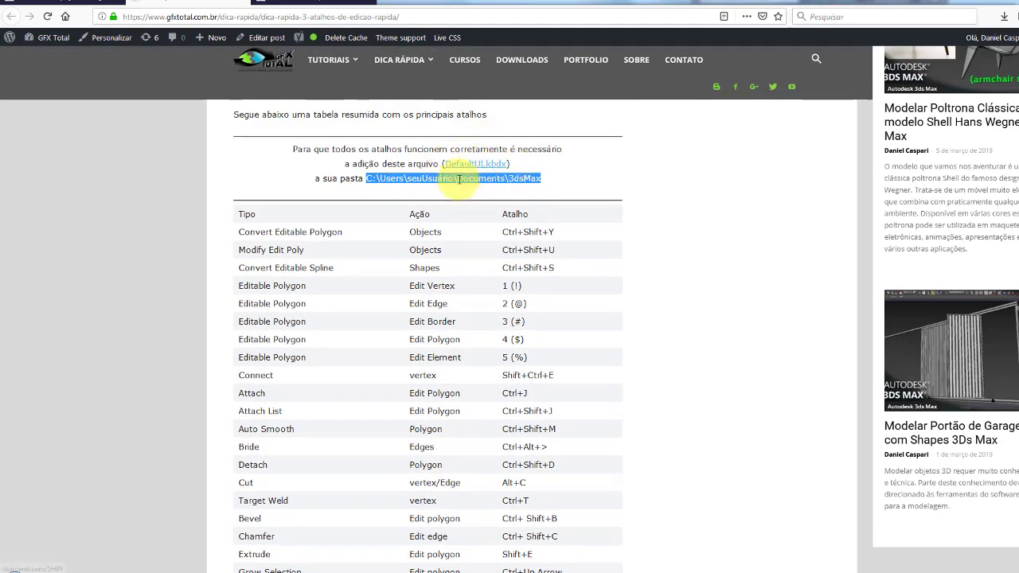
pyautogui.moveTo(238, 212); pyautogui.dragTo(457, 341)
pyautogui.click(446, 342)
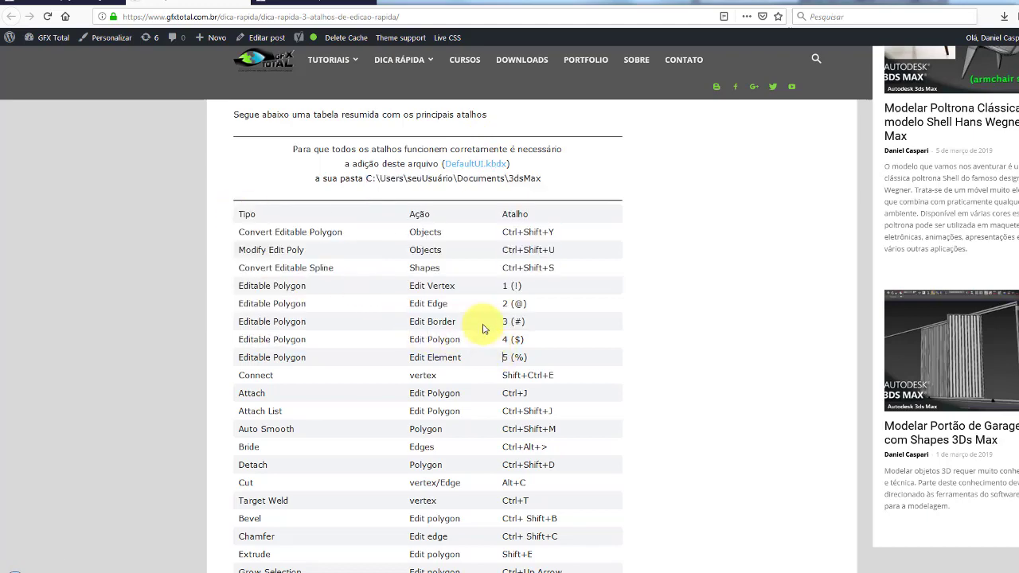
pyautogui.scroll(-3, 430, 350)
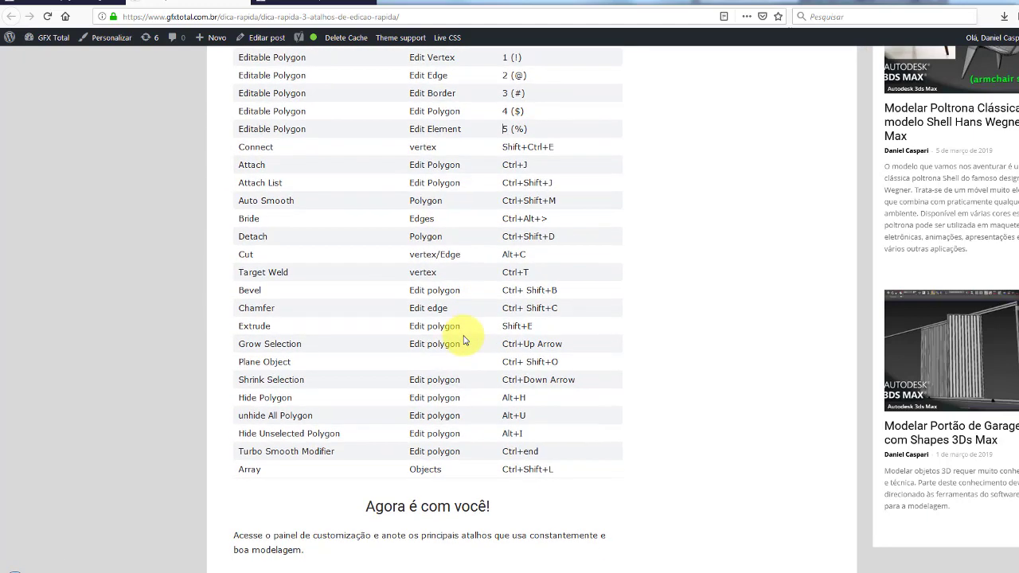
pyautogui.scroll(3, 450, 272)
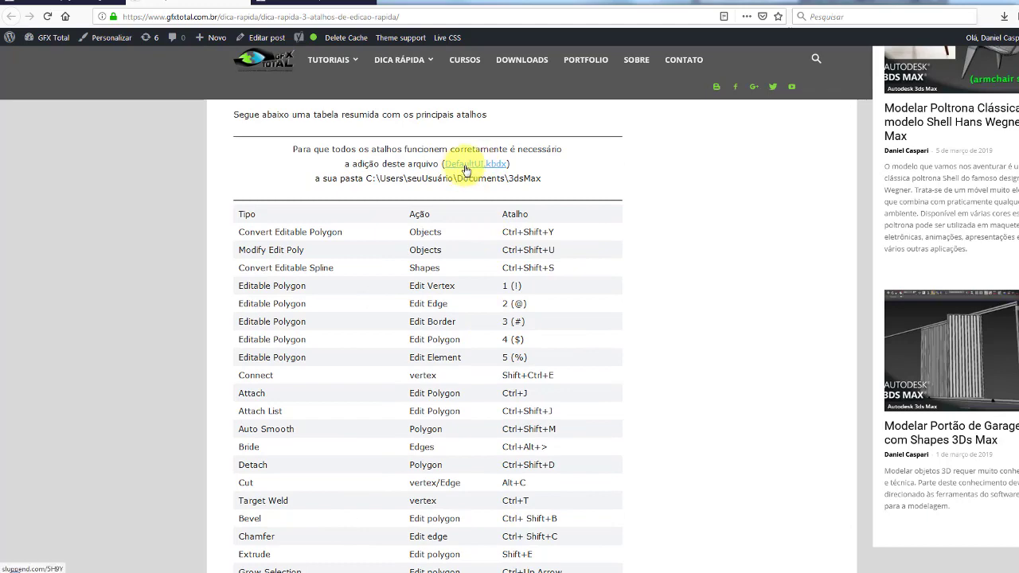
pyautogui.moveTo(365, 178); pyautogui.dragTo(541, 180)
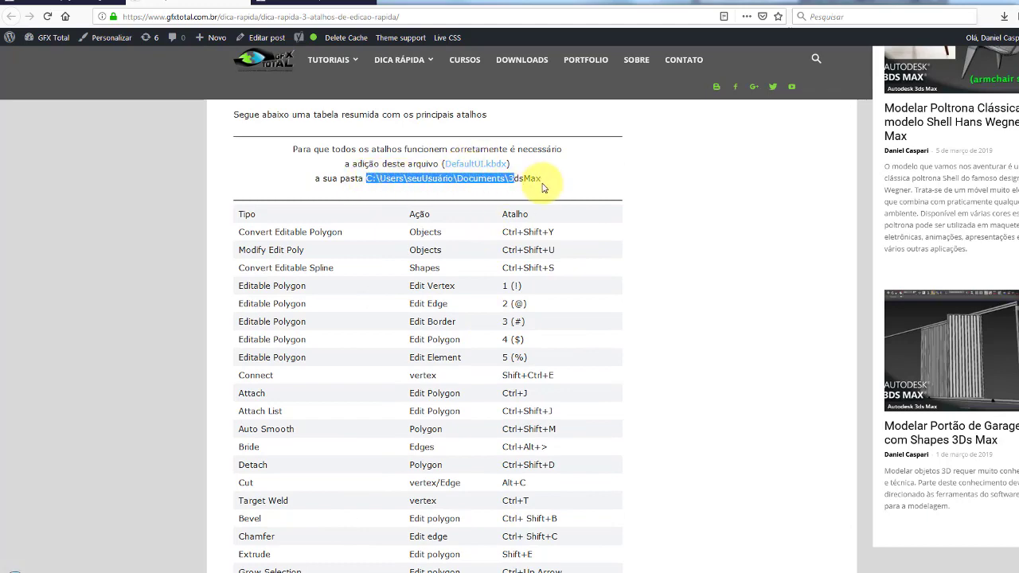
pyautogui.click(530, 266)
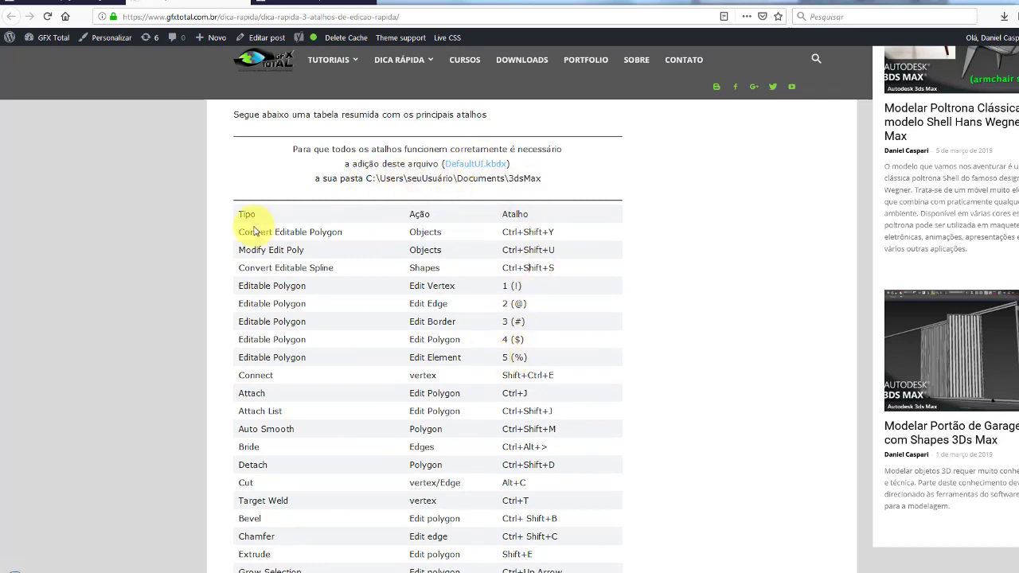
# - Highlight the Convert Editable Polygon, Modify Edit Poly and Convert Editable Spline rows
pyautogui.scroll(-2, 254, 230)
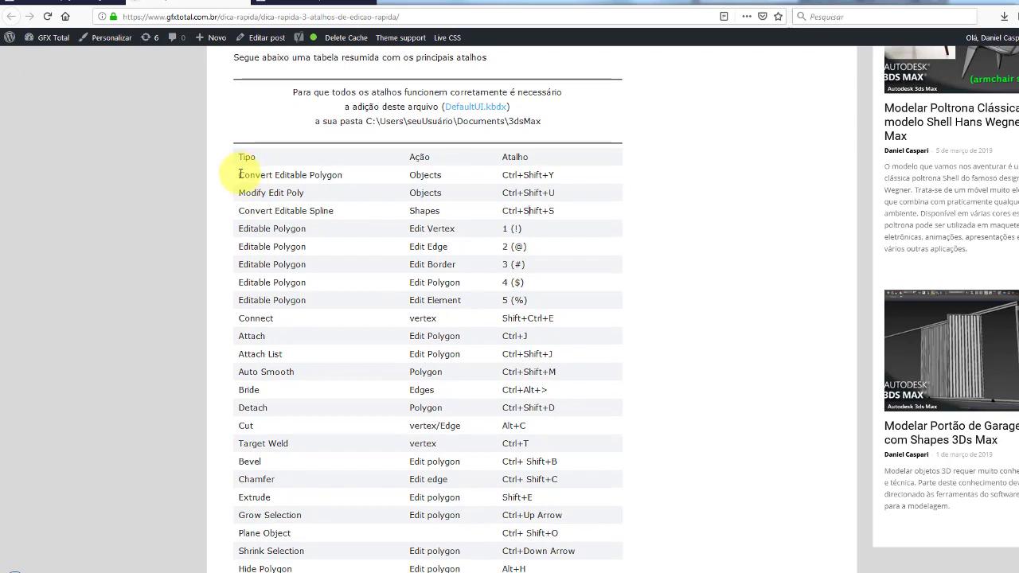
pyautogui.moveTo(240, 173); pyautogui.dragTo(515, 185)
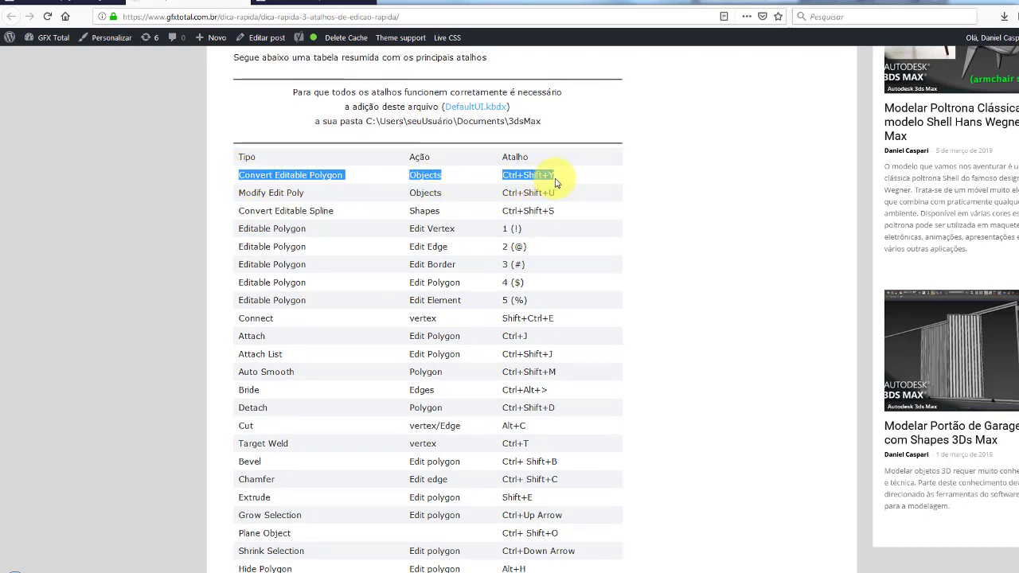
pyautogui.moveTo(239, 193); pyautogui.dragTo(560, 197)
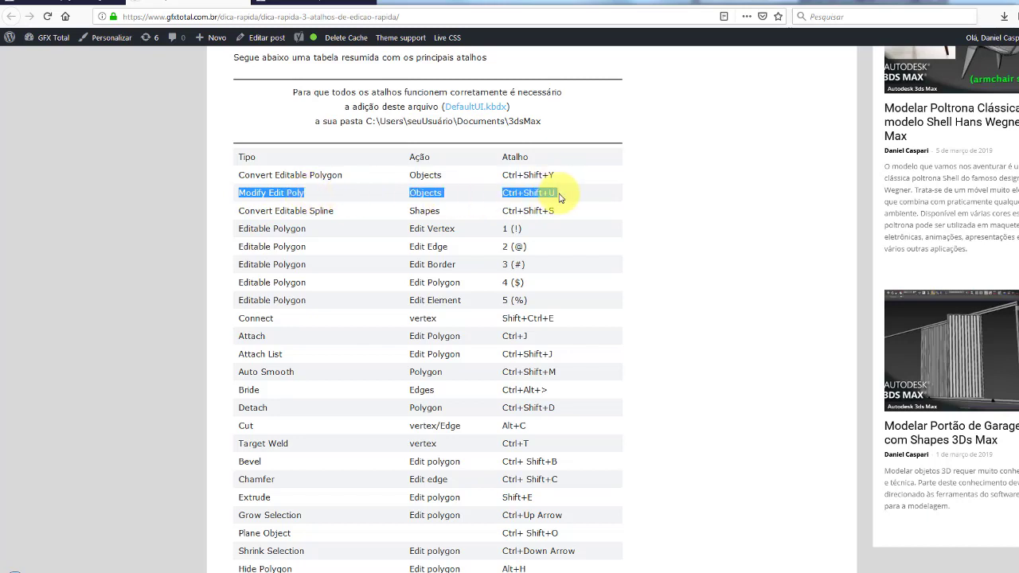
pyautogui.click(560, 197)
pyautogui.moveTo(263, 222)
pyautogui.mouseDown()
pyautogui.moveTo(512, 345)
pyautogui.moveTo(512, 387)
pyautogui.moveTo(580, 428)
pyautogui.mouseUp()
pyautogui.click(529, 352)
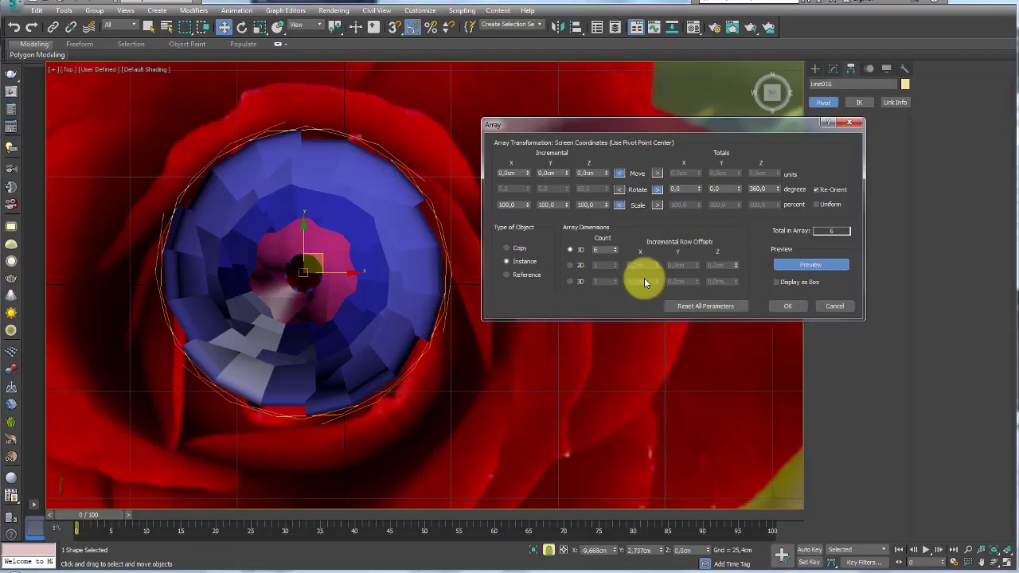
# - Create six instanced copies of spline Line016 rotated through 360°
pyautogui.moveTo(542, 257)
pyautogui.mouseDown()
pyautogui.moveTo(518, 255)
pyautogui.moveTo(518, 268)
pyautogui.moveTo(547, 266)
pyautogui.mouseUp()
pyautogui.press('Escape')
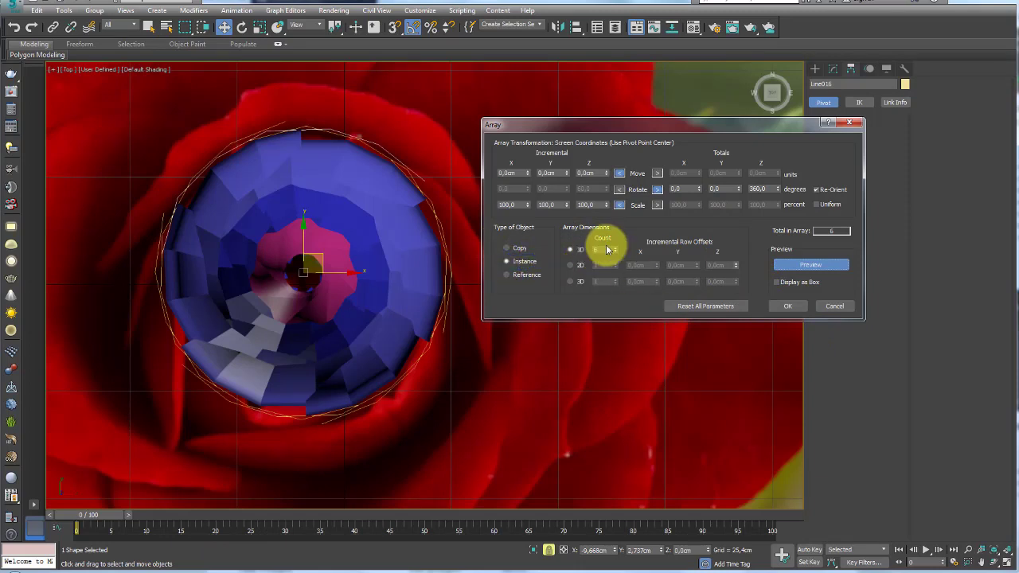
pyautogui.click(794, 308)
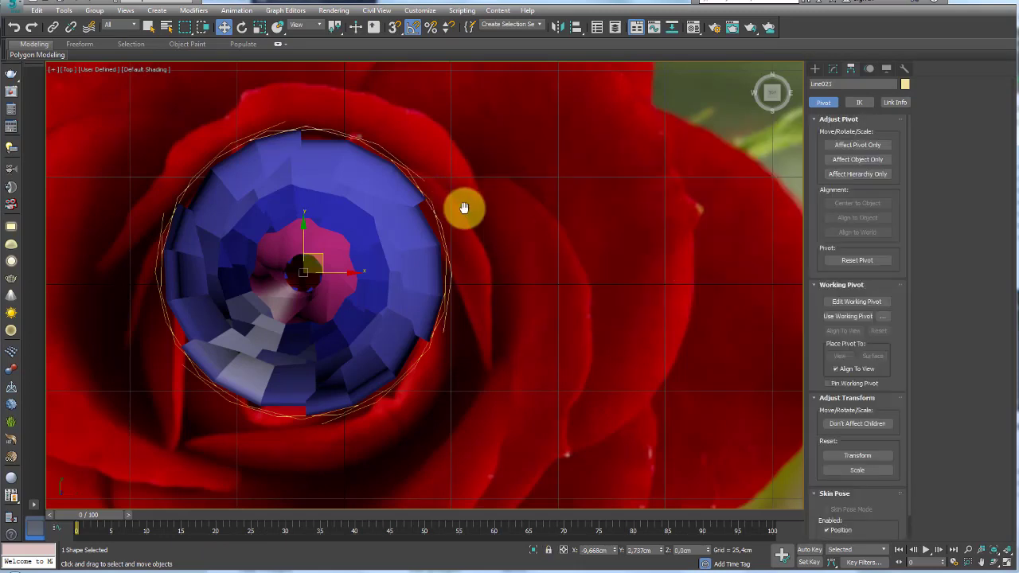
# - Switch to the Perspective view, orbit around the ring and select the bud
pyautogui.moveTo(462, 209); pyautogui.dragTo(530, 196, button='middle')
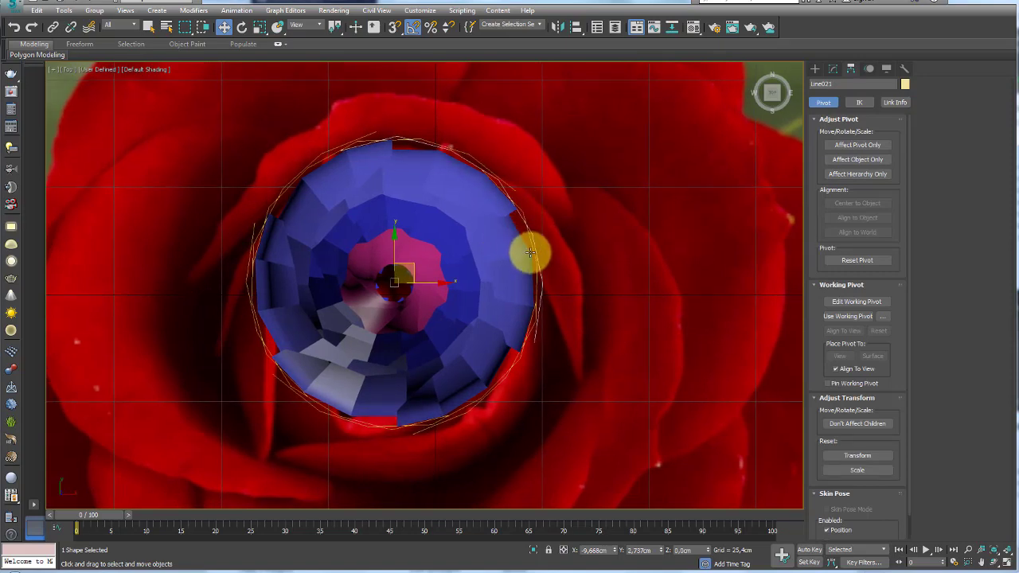
pyautogui.press('p')
pyautogui.keyDown('alt'); pyautogui.moveTo(530, 255); pyautogui.dragTo(643, 128, button='middle'); pyautogui.keyUp('alt')
pyautogui.click(333, 210)
# - Hide the bud and the rose reference plane
pyautogui.rightClick(416, 203)
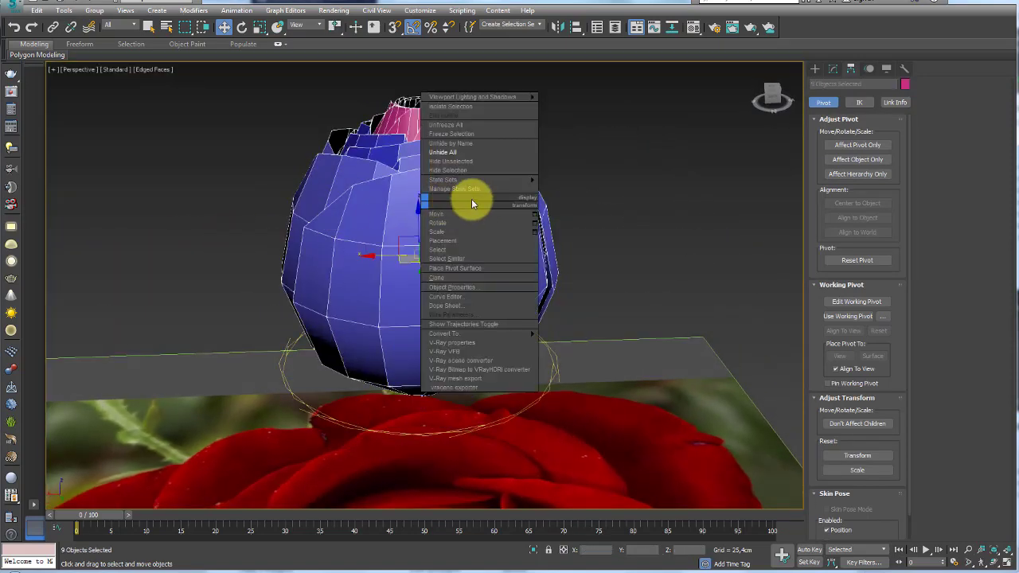
pyautogui.click(471, 166)
pyautogui.click(486, 310)
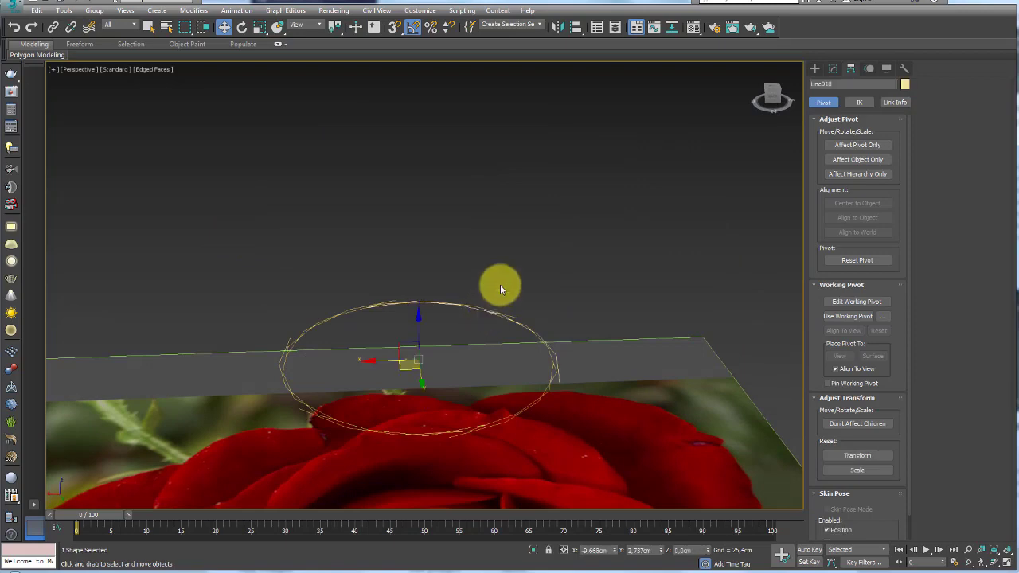
pyautogui.press('t')
pyautogui.scroll(-1, 591, 267)
pyautogui.click(591, 267)
pyautogui.rightClick(591, 267)
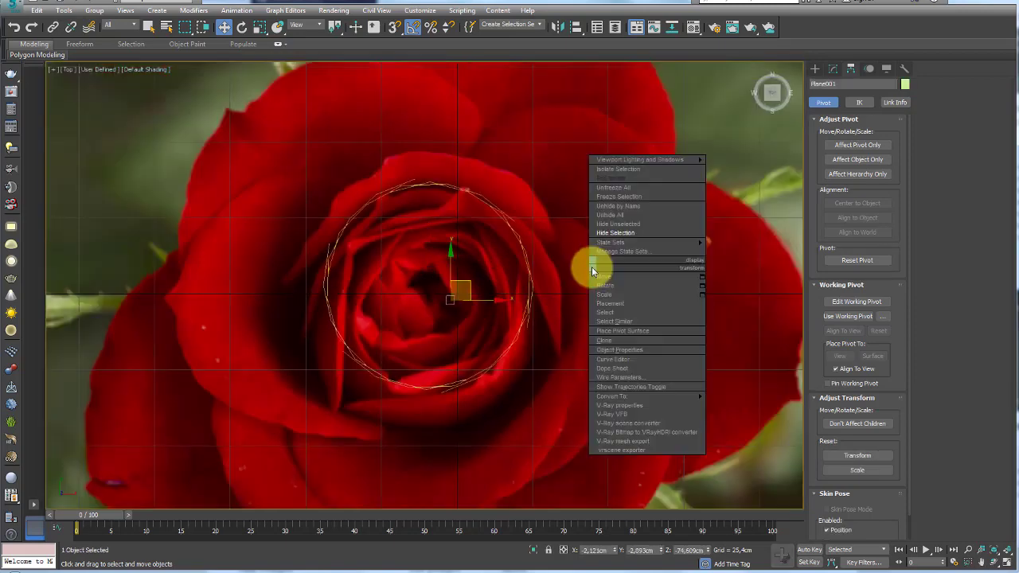
pyautogui.click(617, 235)
# - Rotate Line021's inner spline at Spline sub-object level, then select all six petal splines
pyautogui.click(480, 200)
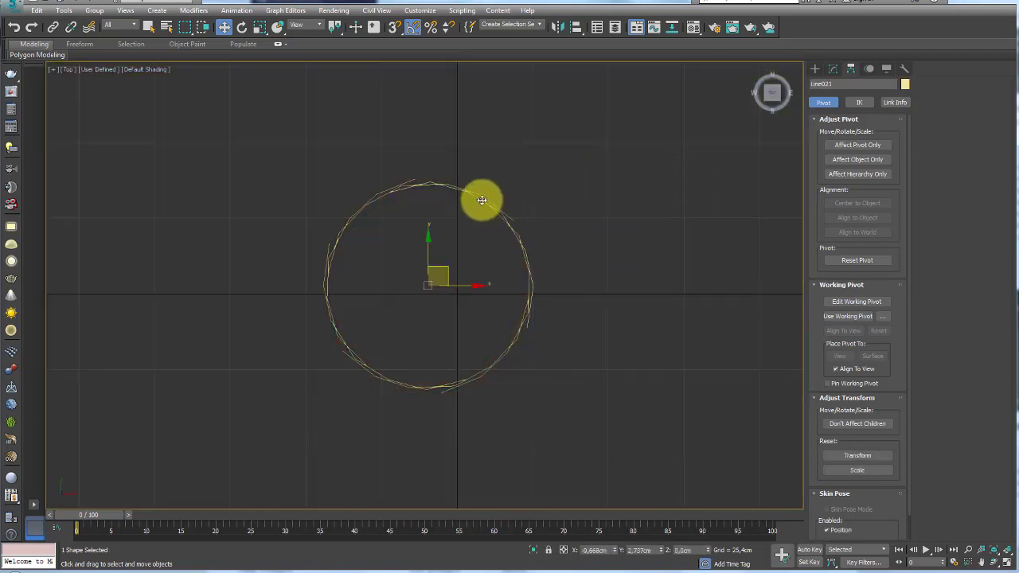
pyautogui.click(833, 68)
pyautogui.click(844, 233)
pyautogui.scroll(2, 518, 182)
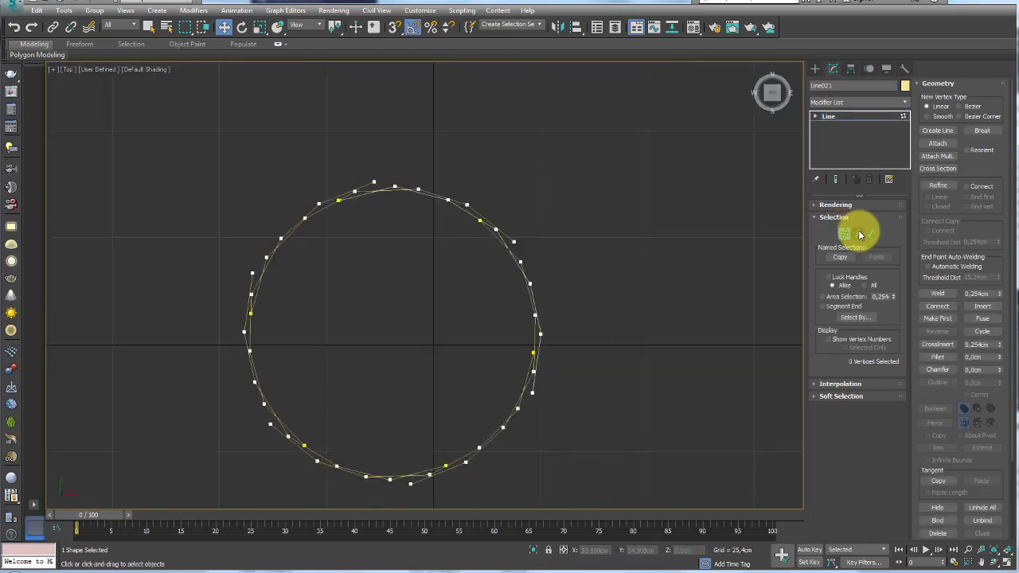
pyautogui.click(871, 234)
pyautogui.moveTo(613, 186); pyautogui.dragTo(488, 252)
pyautogui.press('e')
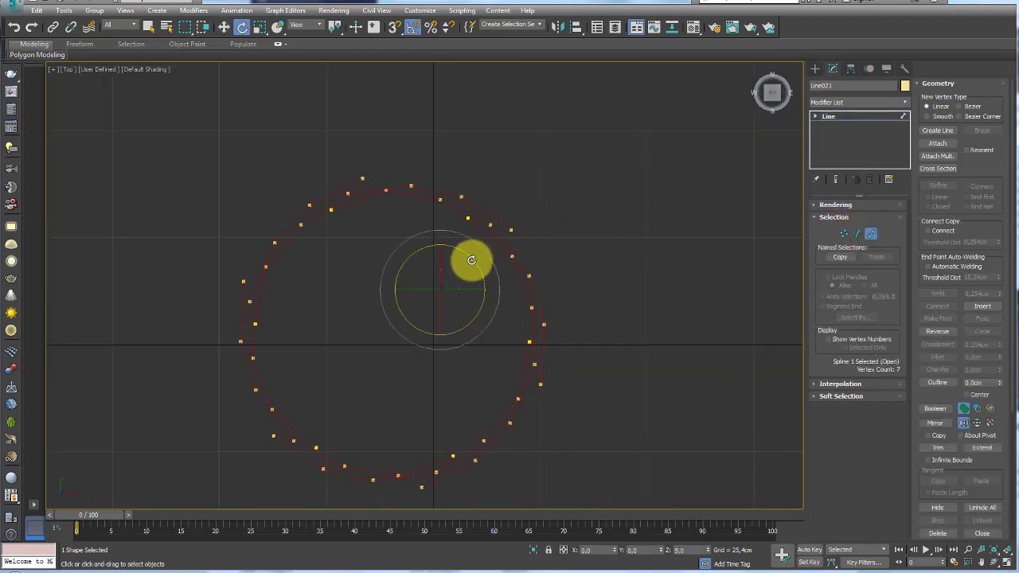
pyautogui.click(609, 249)
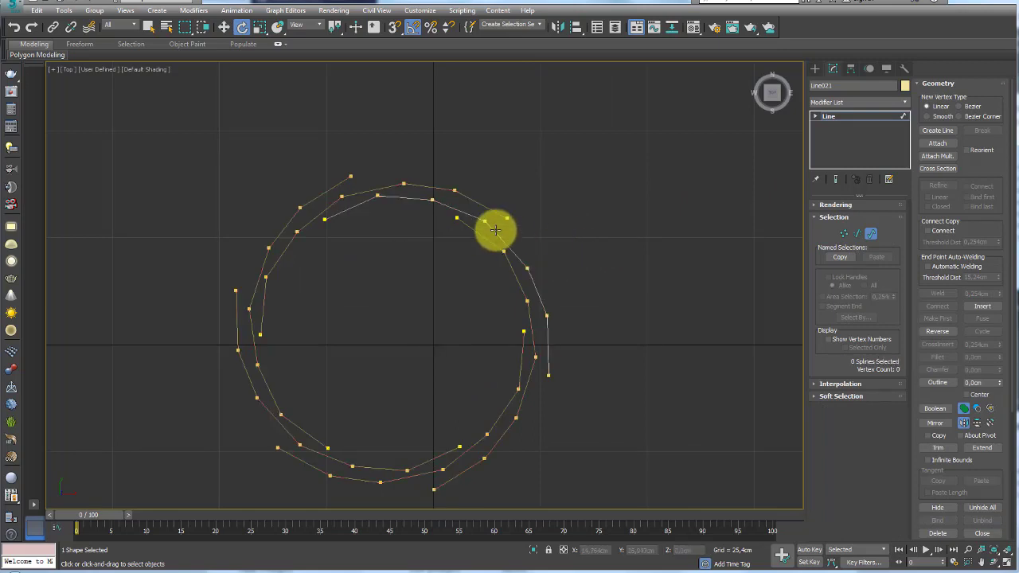
pyautogui.moveTo(494, 227); pyautogui.dragTo(519, 202, button='middle')
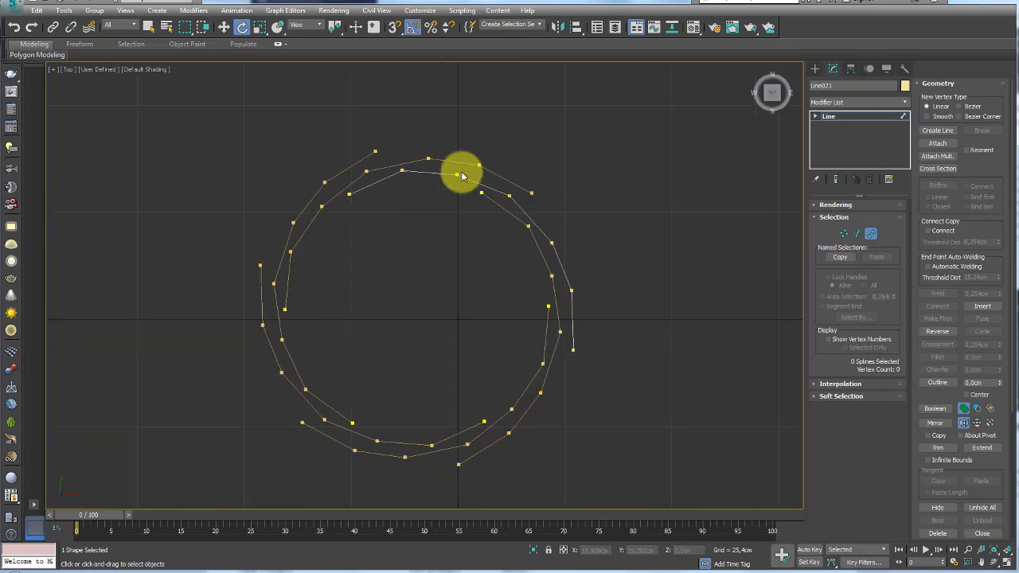
pyautogui.click(834, 116)
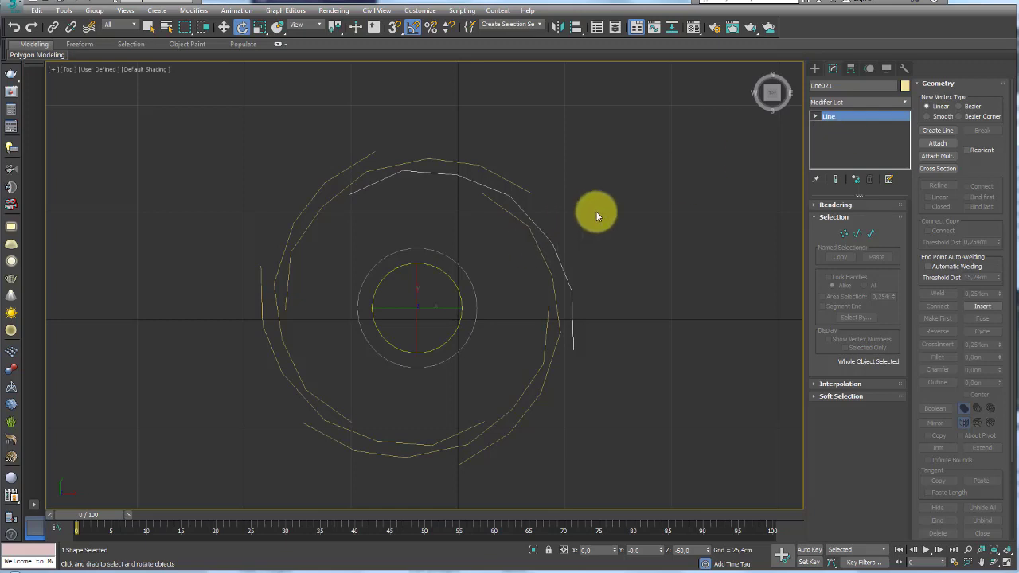
pyautogui.moveTo(587, 166); pyautogui.dragTo(211, 474)
pyautogui.keyDown('alt'); pyautogui.moveTo(551, 388); pyautogui.dragTo(544, 320, button='middle'); pyautogui.keyUp('alt')
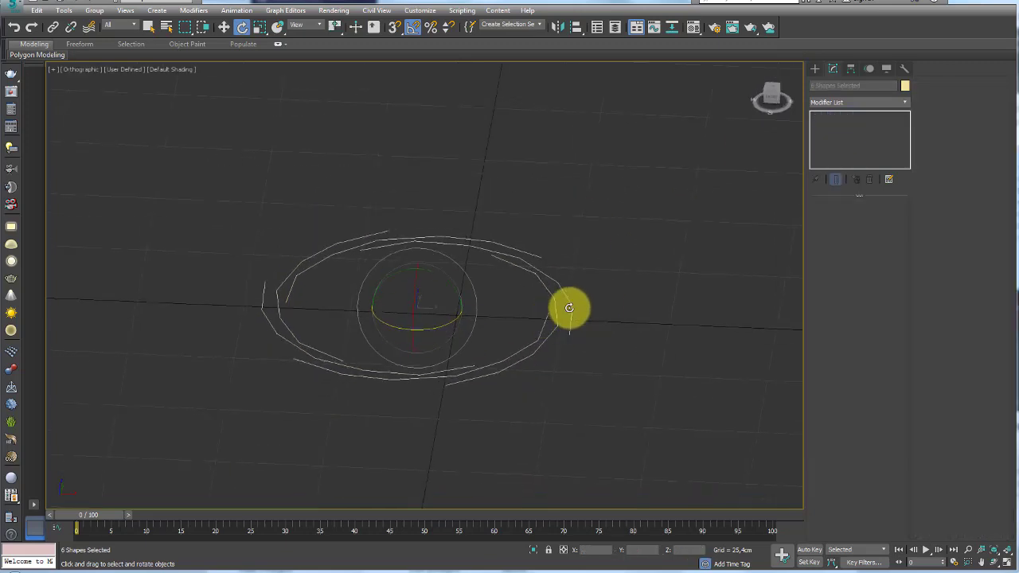
# - Attach all the petal lines to Line021 as one shape and adjust its 42 vertices
pyautogui.click(568, 308)
pyautogui.click(939, 156)
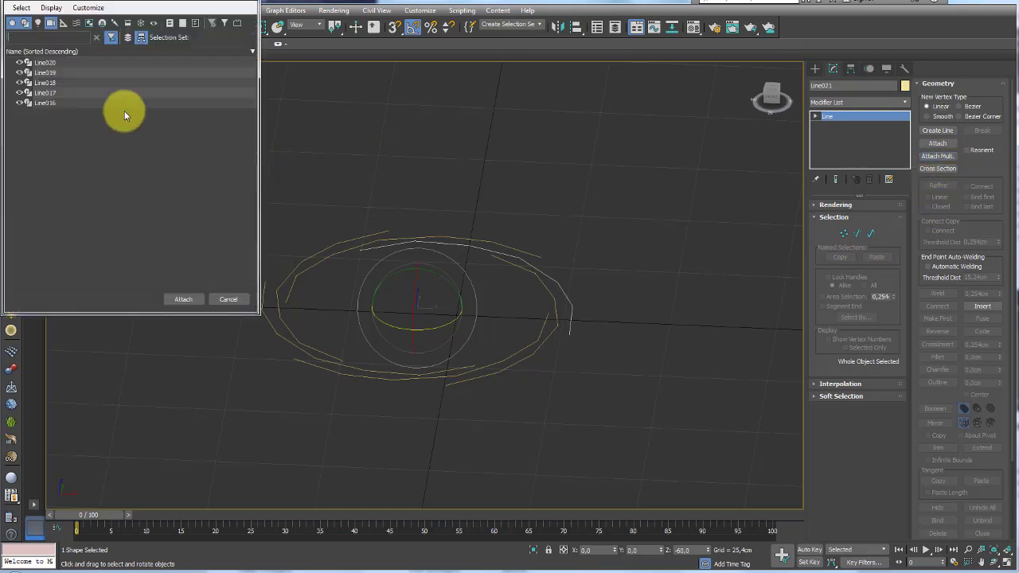
pyautogui.click(41, 62)
pyautogui.keyDown('shift'); pyautogui.click(48, 103); pyautogui.keyUp('shift')
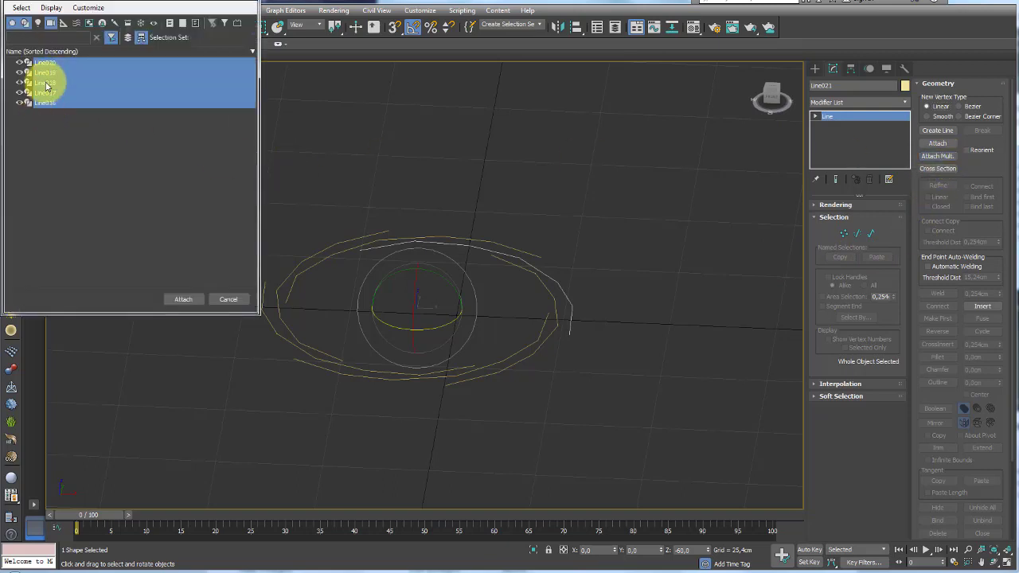
pyautogui.click(183, 299)
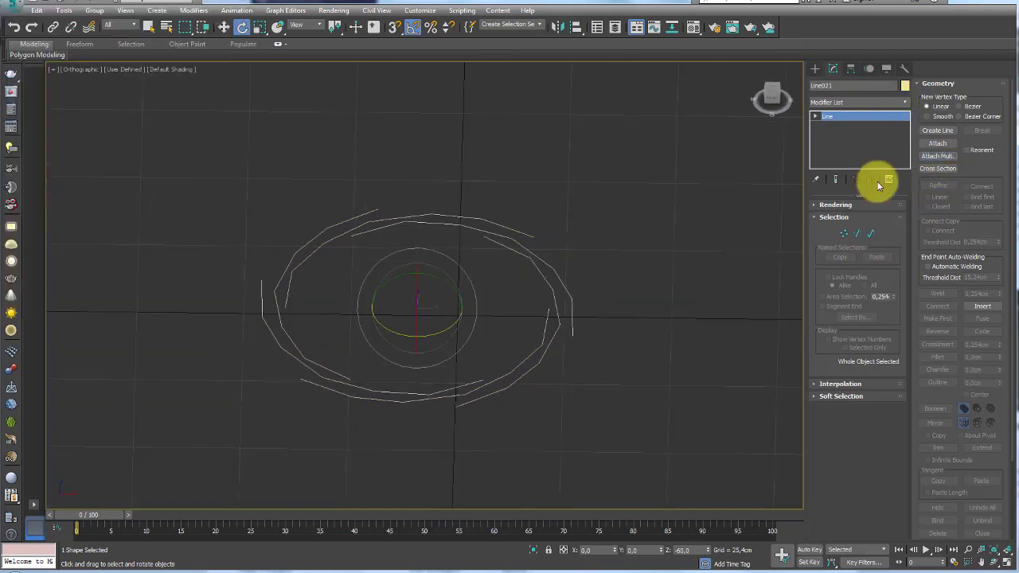
pyautogui.click(843, 234)
pyautogui.moveTo(796, 156); pyautogui.dragTo(224, 441)
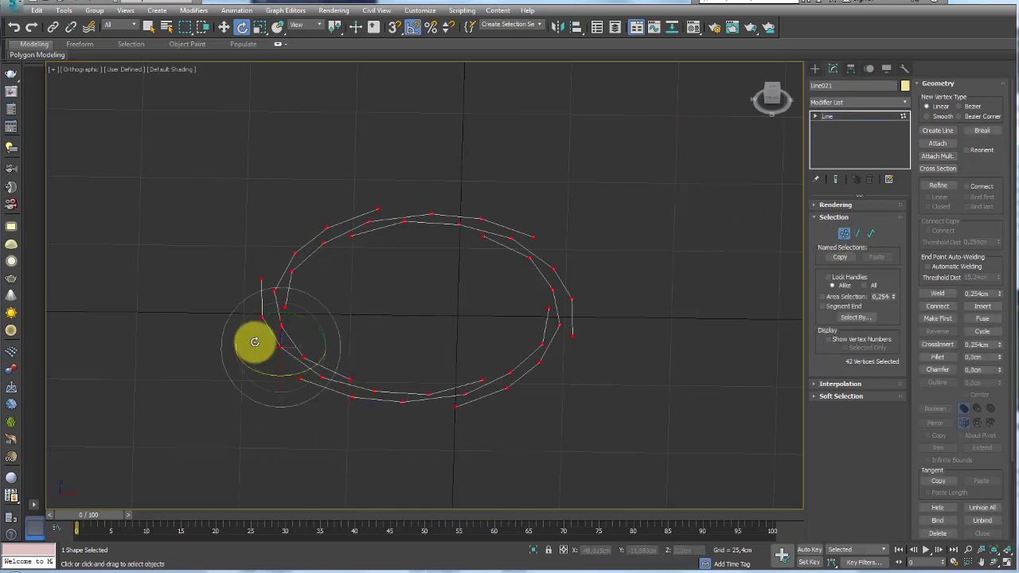
pyautogui.moveTo(407, 419); pyautogui.dragTo(539, 362)
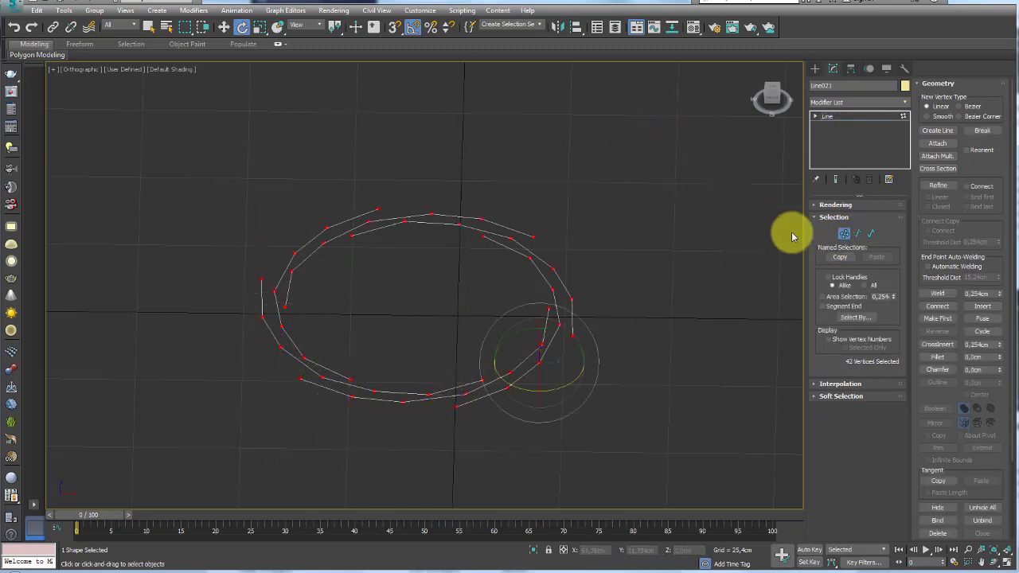
pyautogui.click(863, 120)
# - Add an Extrude modifier to the petal shape with Amount 63.5cm
pyautogui.click(895, 103)
pyautogui.moveTo(905, 119); pyautogui.dragTo(905, 205)
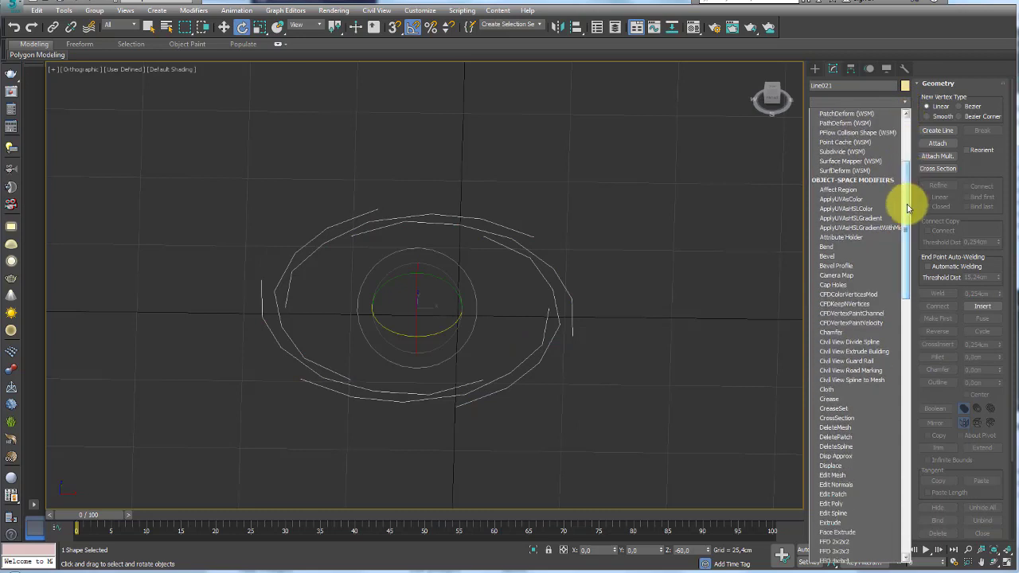
pyautogui.click(834, 522)
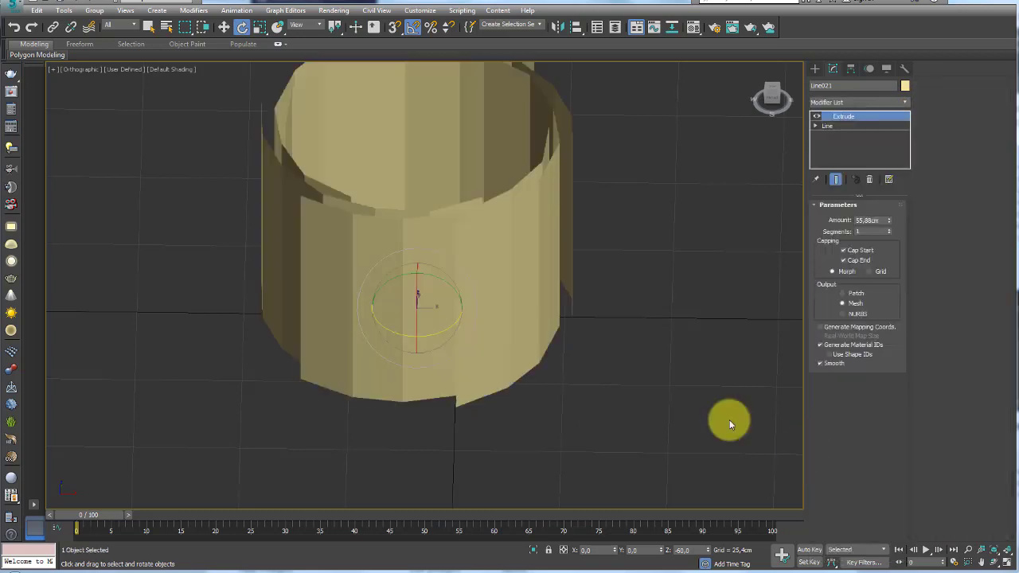
pyautogui.keyDown('alt'); pyautogui.moveTo(640, 339); pyautogui.dragTo(646, 357, button='middle'); pyautogui.keyUp('alt')
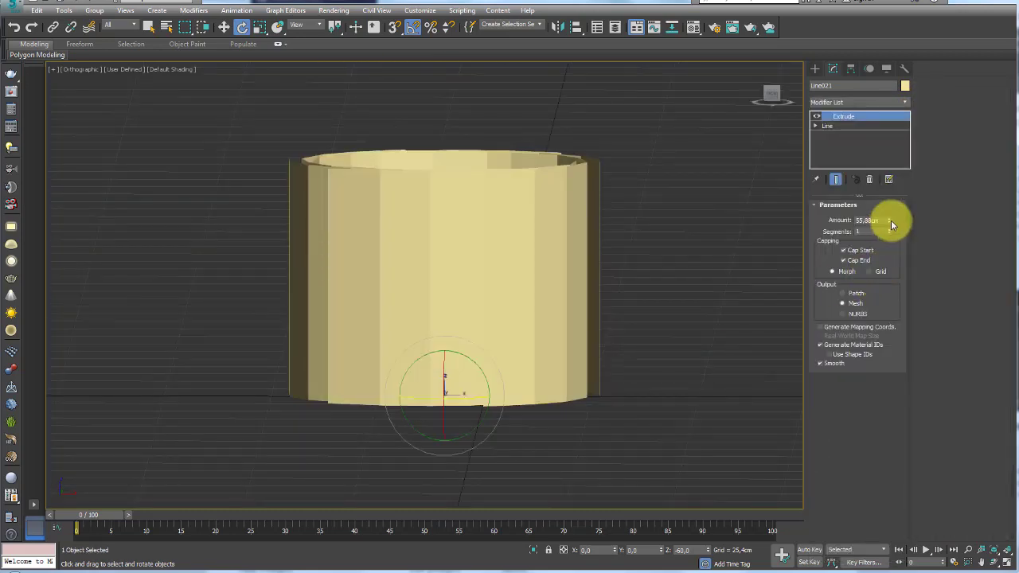
pyautogui.moveTo(890, 220); pyautogui.dragTo(891, 216)
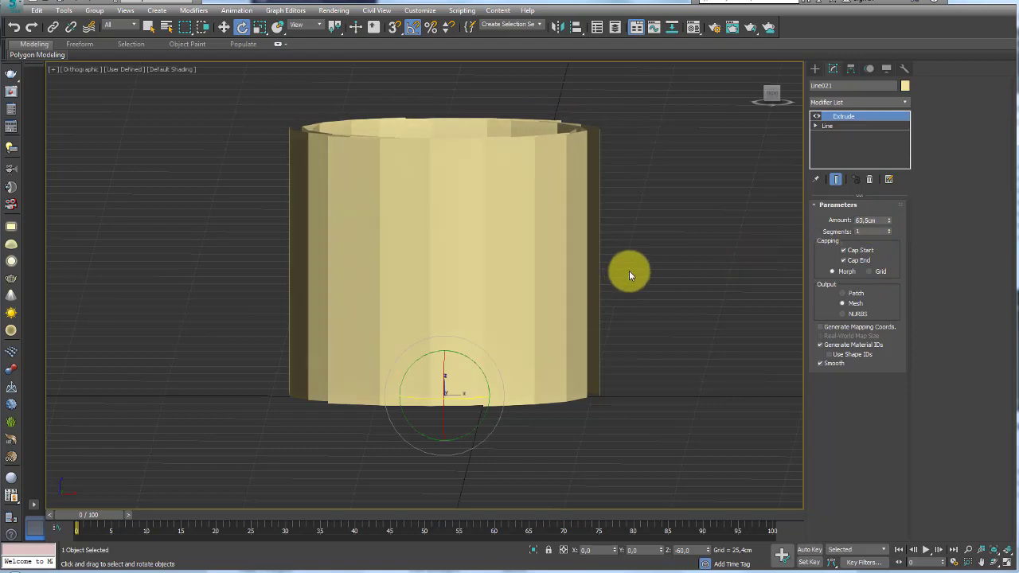
# - Switch to Perspective and unhide the bud and rose reference image
pyautogui.press('p')
pyautogui.scroll(-3, 629, 299)
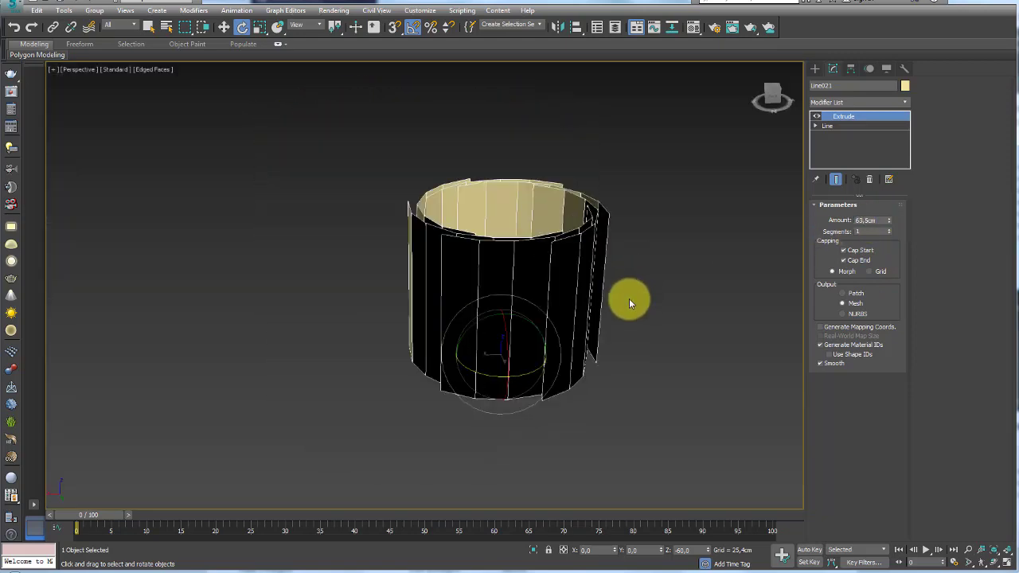
pyautogui.rightClick(629, 298)
pyautogui.click(664, 240)
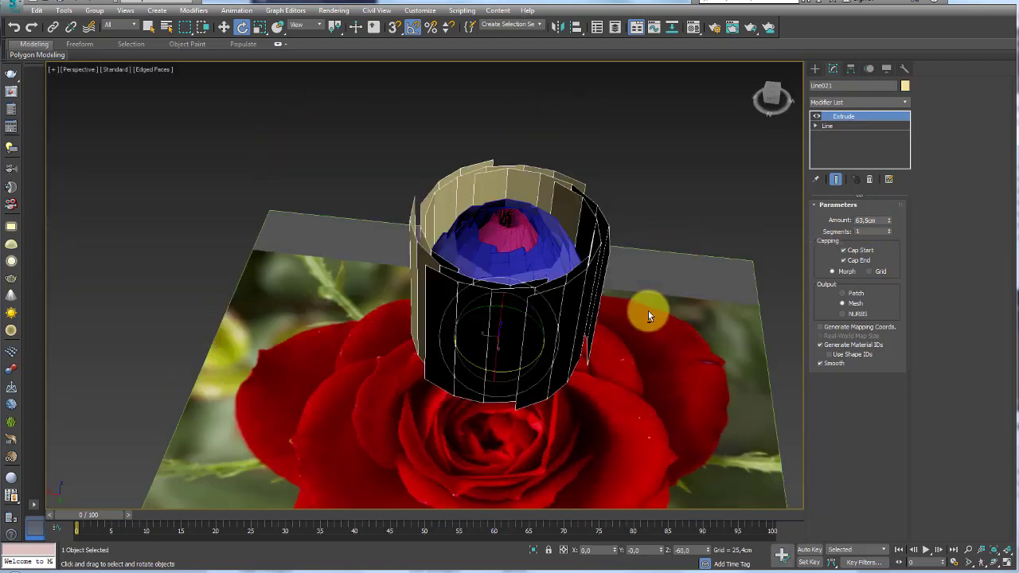
pyautogui.moveTo(648, 313)
pyautogui.keyDown('alt'); pyautogui.mouseDown(button='middle')
pyautogui.moveTo(632, 292)
pyautogui.moveTo(546, 282)
pyautogui.mouseUp(button='middle'); pyautogui.keyUp('alt')
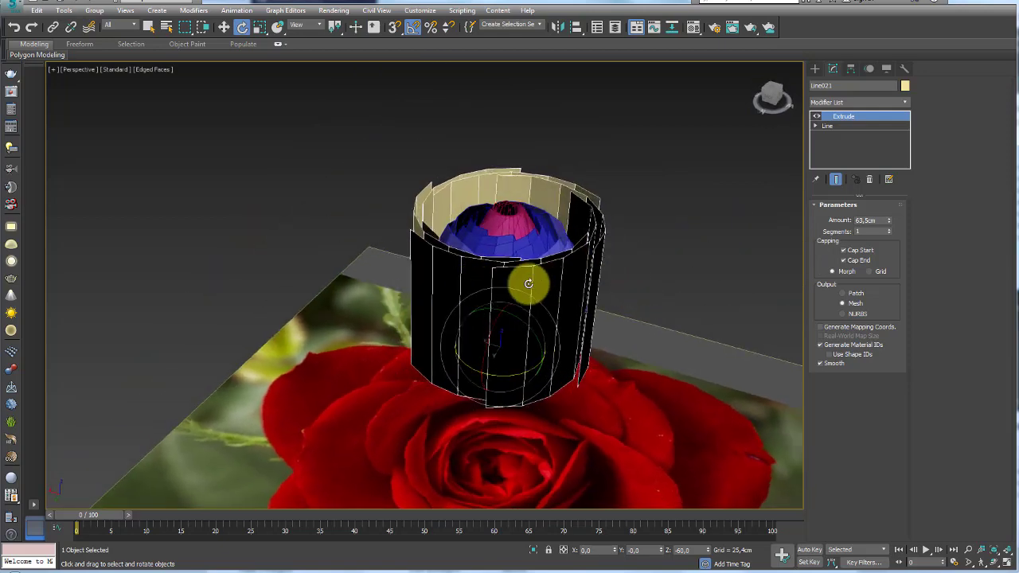
# - Add Edit Poly, select the whole petal ring element and flip its face normals
pyautogui.press('e')
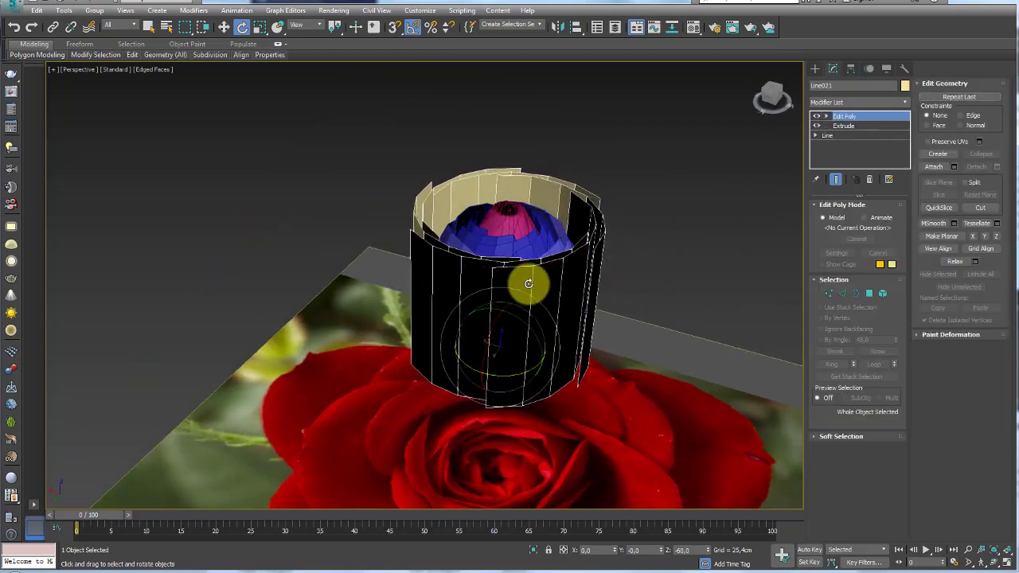
pyautogui.click(881, 293)
pyautogui.moveTo(691, 216); pyautogui.dragTo(267, 301)
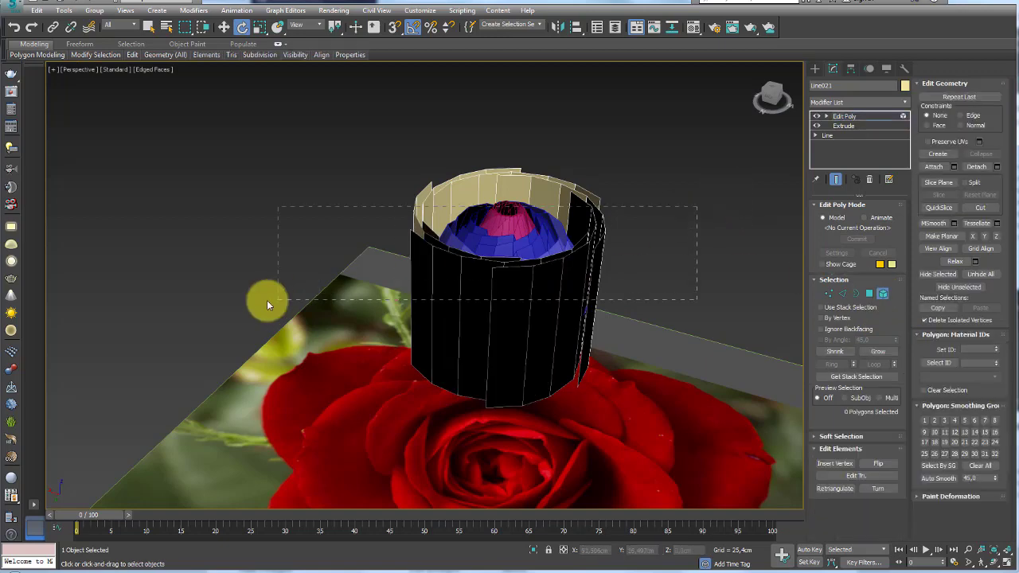
pyautogui.moveTo(266, 301)
pyautogui.keyDown('alt'); pyautogui.mouseDown(button='middle')
pyautogui.moveTo(596, 289)
pyautogui.moveTo(300, 209)
pyautogui.mouseUp(button='middle'); pyautogui.keyUp('alt')
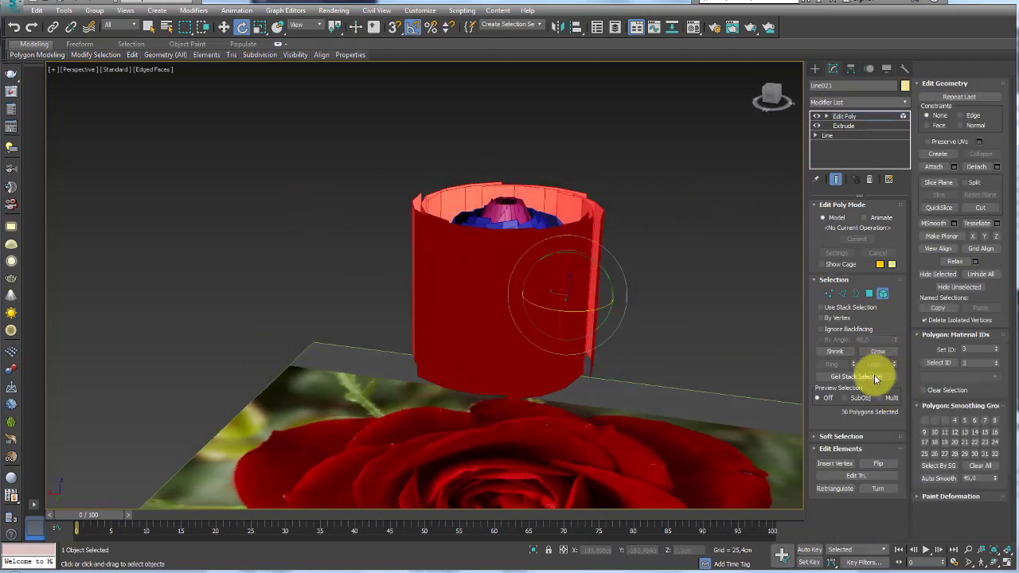
pyautogui.click(877, 467)
pyautogui.keyDown('alt'); pyautogui.moveTo(688, 292); pyautogui.dragTo(854, 271, button='middle'); pyautogui.keyUp('alt')
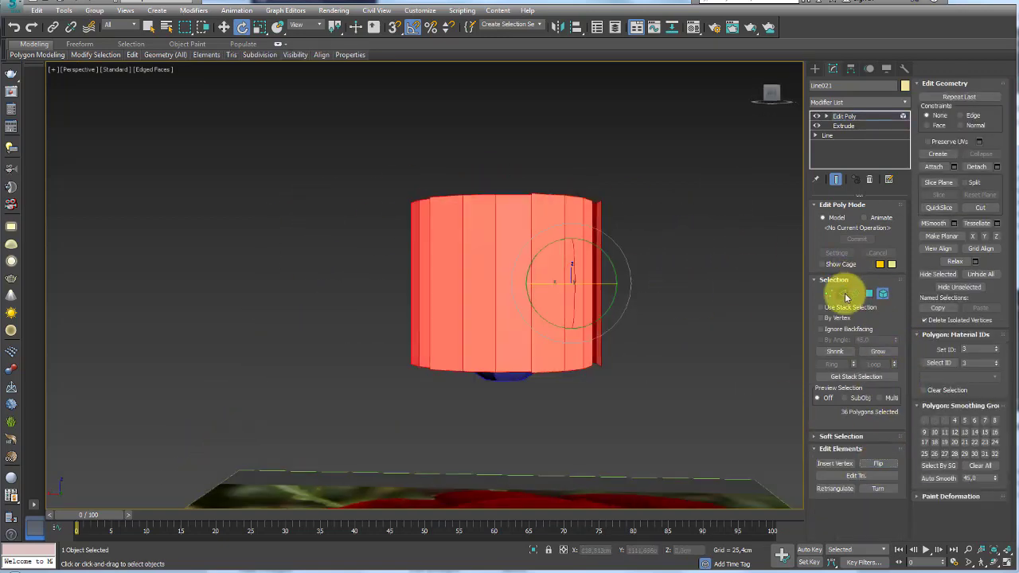
# - Select the ring's vertical edges and connect them with two horizontal edge loops
pyautogui.click(844, 293)
pyautogui.moveTo(694, 267); pyautogui.dragTo(282, 272)
pyautogui.moveTo(282, 272)
pyautogui.keyDown('alt'); pyautogui.mouseDown(button='middle')
pyautogui.moveTo(603, 298)
pyautogui.moveTo(606, 344)
pyautogui.moveTo(609, 256)
pyautogui.mouseUp(button='middle'); pyautogui.keyUp('alt')
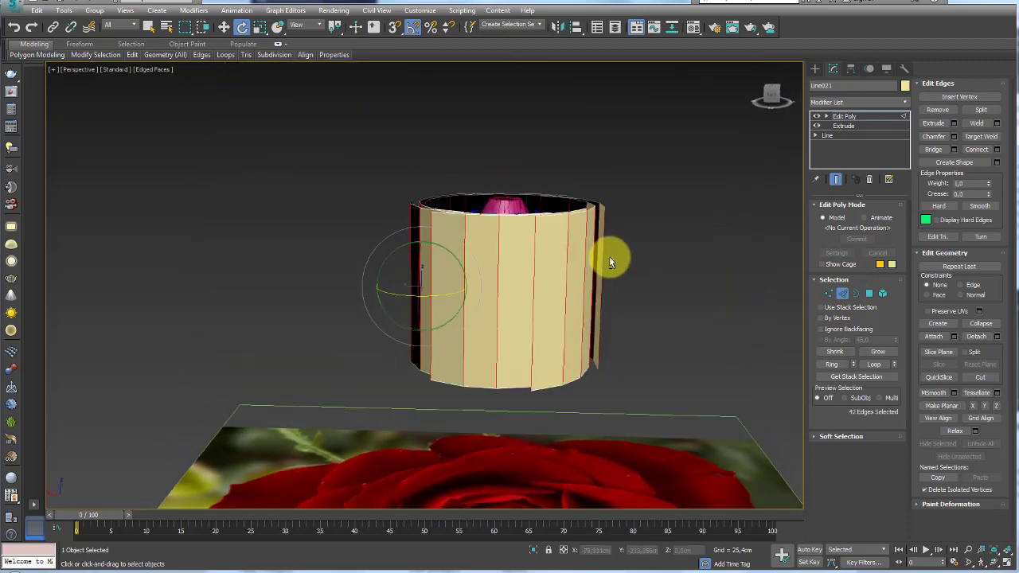
pyautogui.click(829, 294)
pyautogui.press('w')
pyautogui.moveTo(505, 167); pyautogui.dragTo(505, 188)
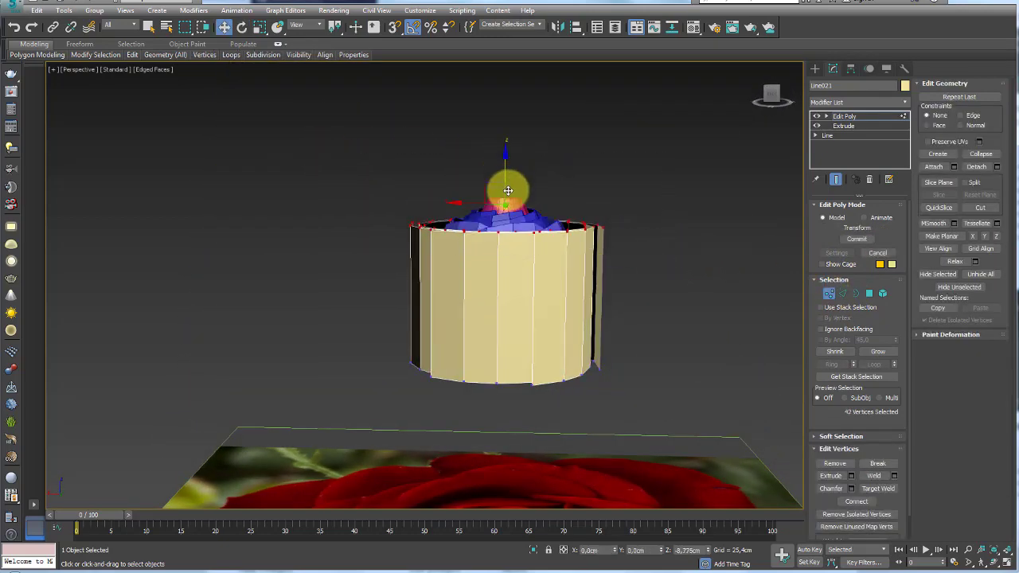
pyautogui.keyDown('alt'); pyautogui.moveTo(653, 354); pyautogui.dragTo(672, 318, button='middle'); pyautogui.keyUp('alt')
pyautogui.moveTo(505, 195)
pyautogui.mouseDown()
pyautogui.moveTo(489, 342)
pyautogui.moveTo(505, 375)
pyautogui.moveTo(504, 353)
pyautogui.moveTo(550, 371)
pyautogui.mouseUp()
pyautogui.moveTo(550, 370)
pyautogui.keyDown('alt'); pyautogui.mouseDown(button='middle')
pyautogui.moveTo(547, 393)
pyautogui.moveTo(586, 313)
pyautogui.moveTo(582, 341)
pyautogui.moveTo(632, 306)
pyautogui.mouseUp(button='middle'); pyautogui.keyUp('alt')
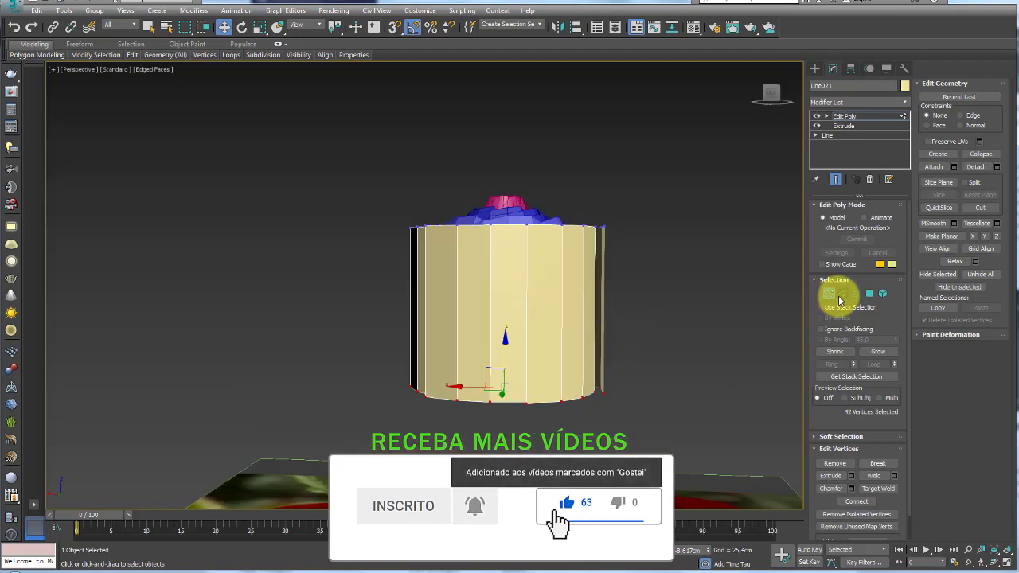
pyautogui.click(842, 293)
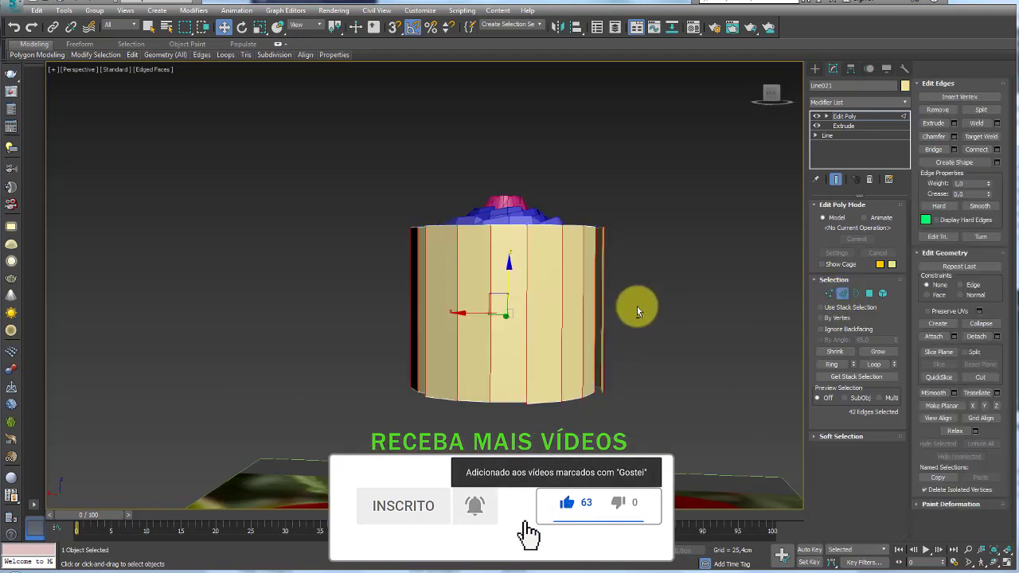
pyautogui.click(972, 149)
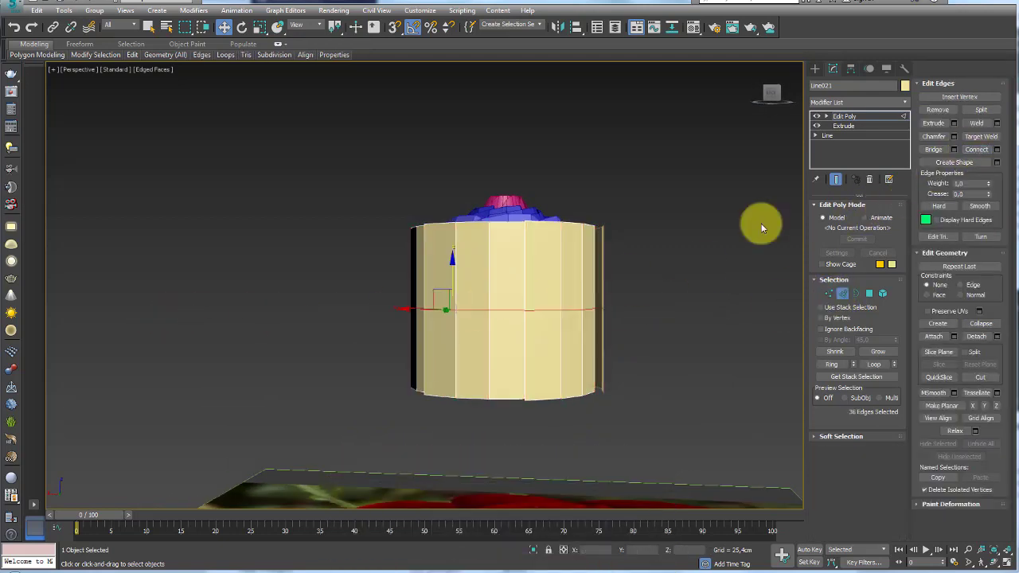
pyautogui.click(245, 349)
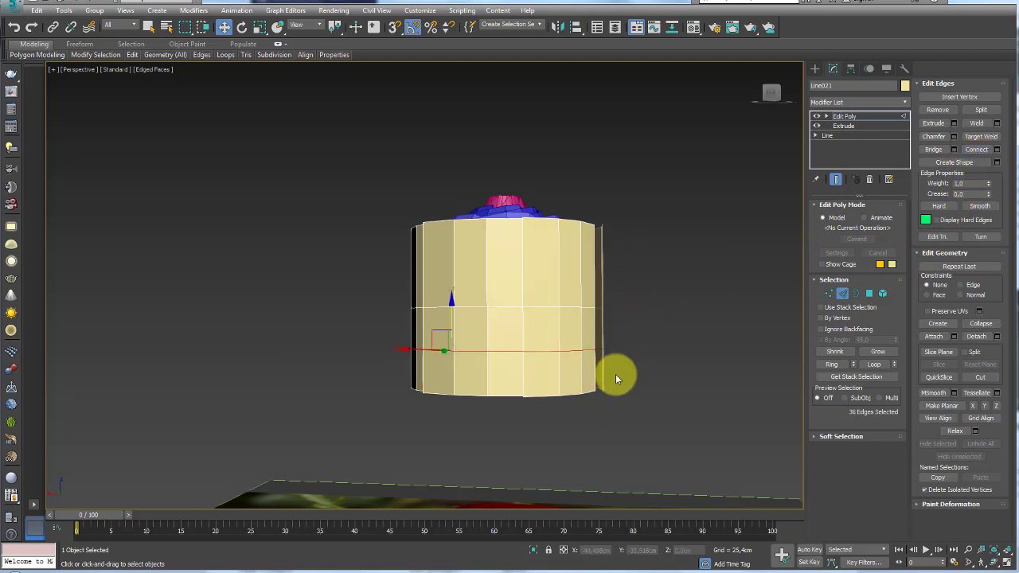
# - Scale the lower edge loop to 95% and the bottom vertex ring inward to 25%
pyautogui.press('e')
pyautogui.press('r')
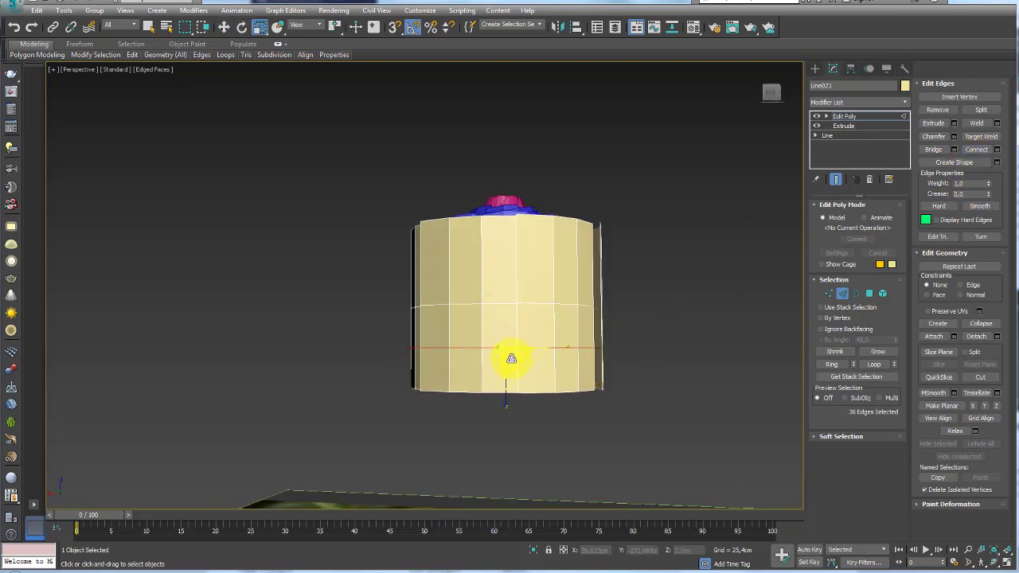
pyautogui.moveTo(511, 358); pyautogui.dragTo(512, 362)
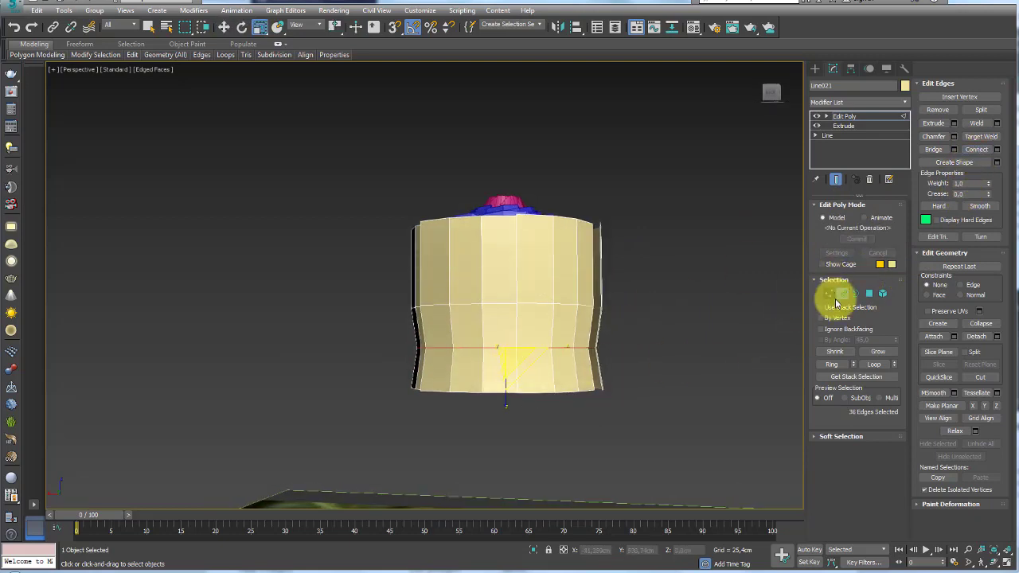
pyautogui.click(828, 292)
pyautogui.moveTo(665, 366); pyautogui.dragTo(290, 406)
pyautogui.moveTo(499, 405); pyautogui.dragTo(556, 3)
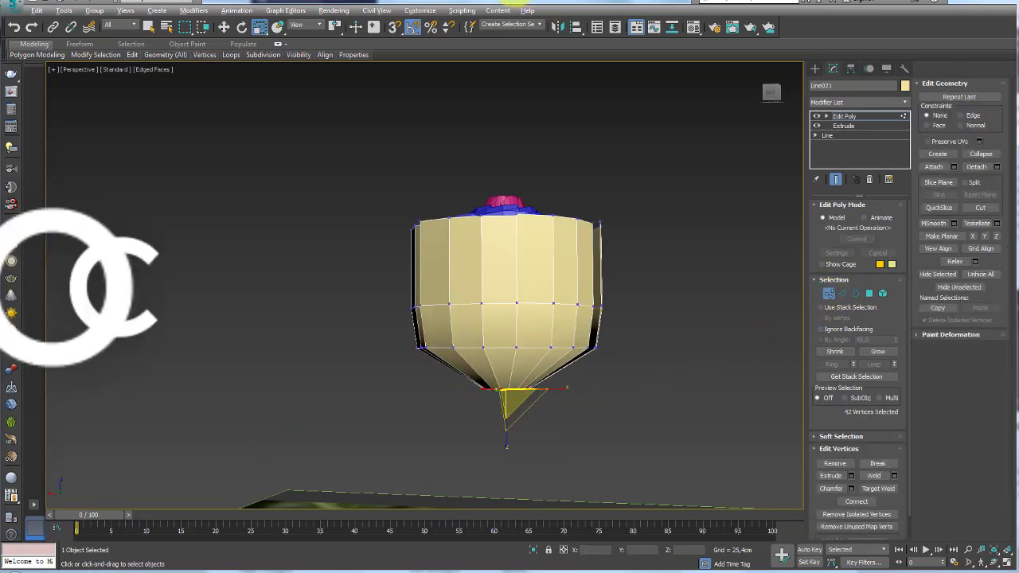
pyautogui.keyDown('alt'); pyautogui.moveTo(390, 255); pyautogui.dragTo(410, 259, button='middle'); pyautogui.keyUp('alt')
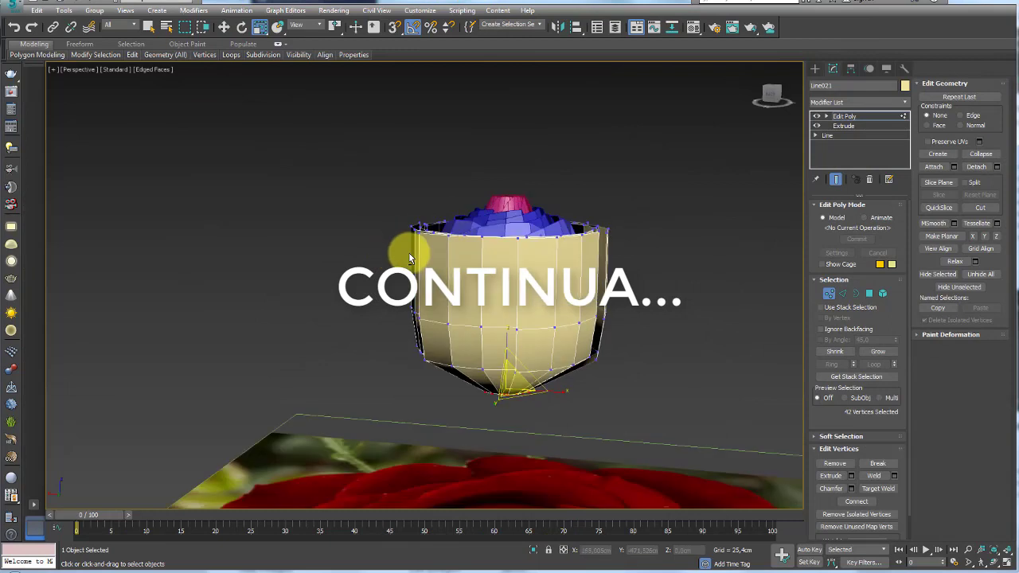
# - Select the upper vertical edges and a horizontal edge loop on the ring
pyautogui.click(843, 293)
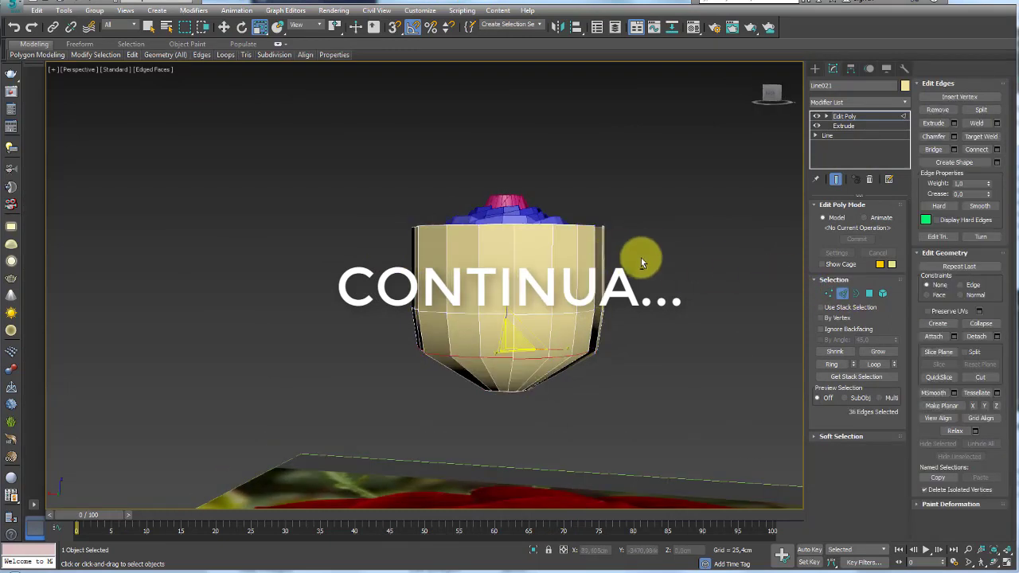
pyautogui.moveTo(638, 271); pyautogui.dragTo(355, 275)
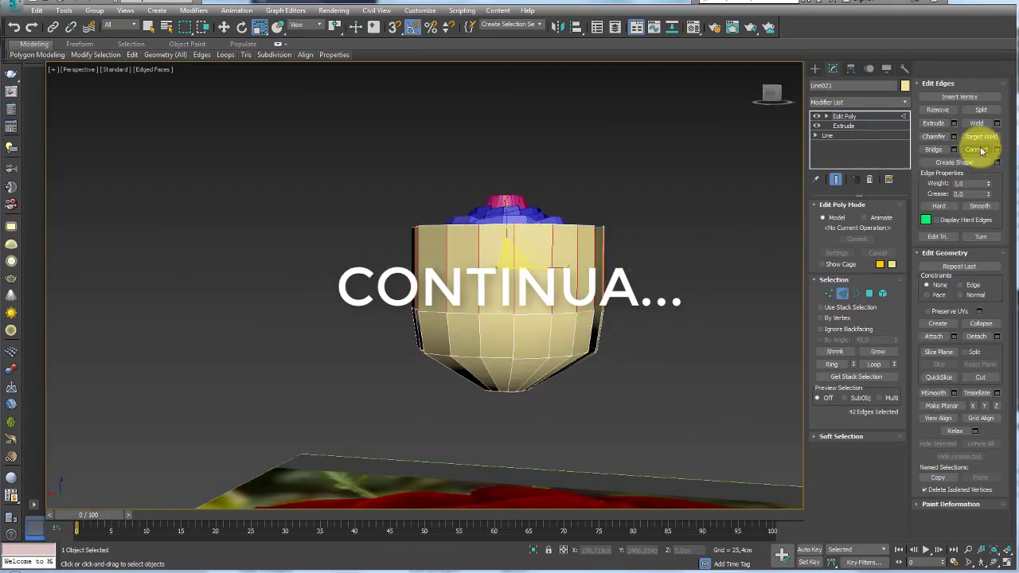
pyautogui.doubleClick(543, 266)
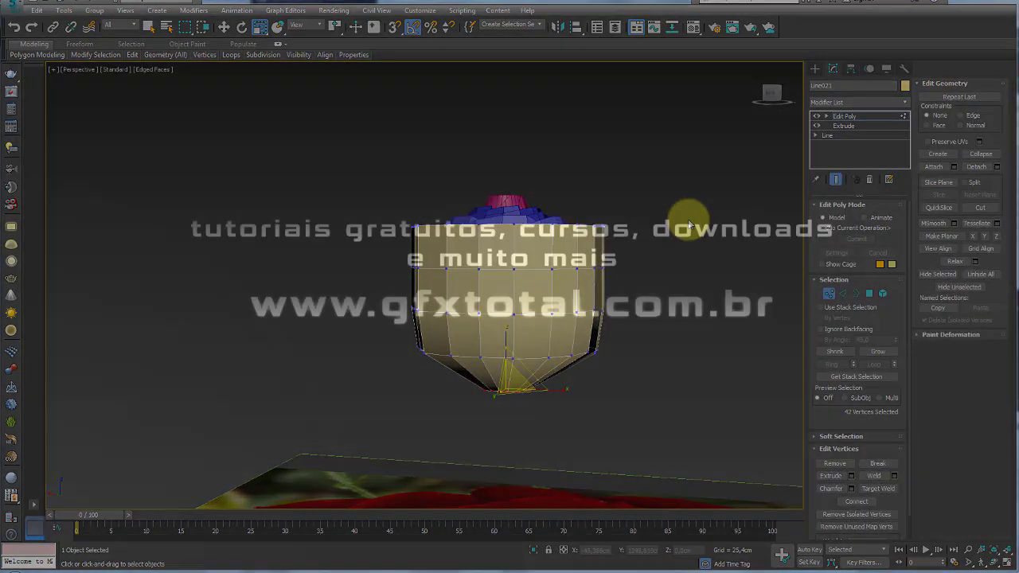